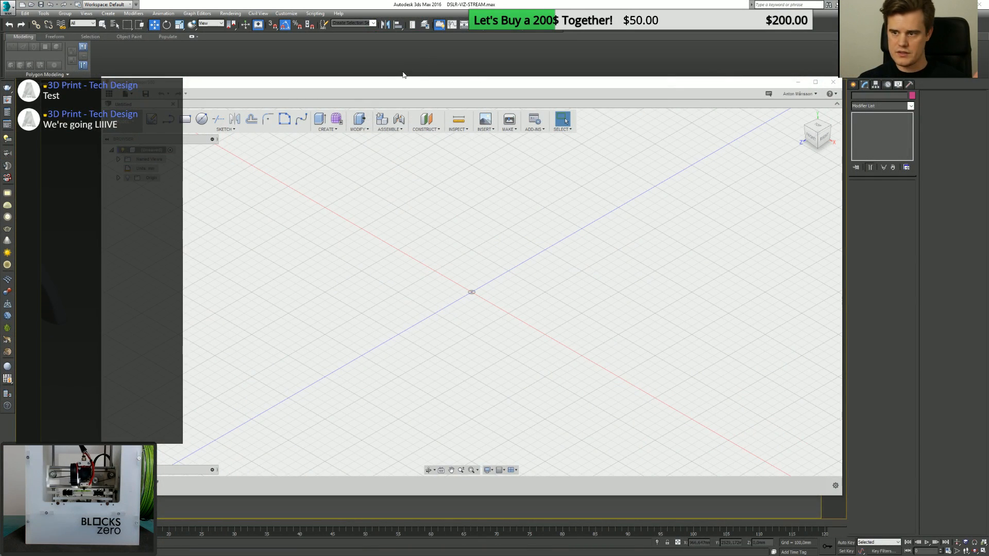
Maximize the Fusion 360 window and browse the list of available workspaces.
drag(401, 82, 416, 0)
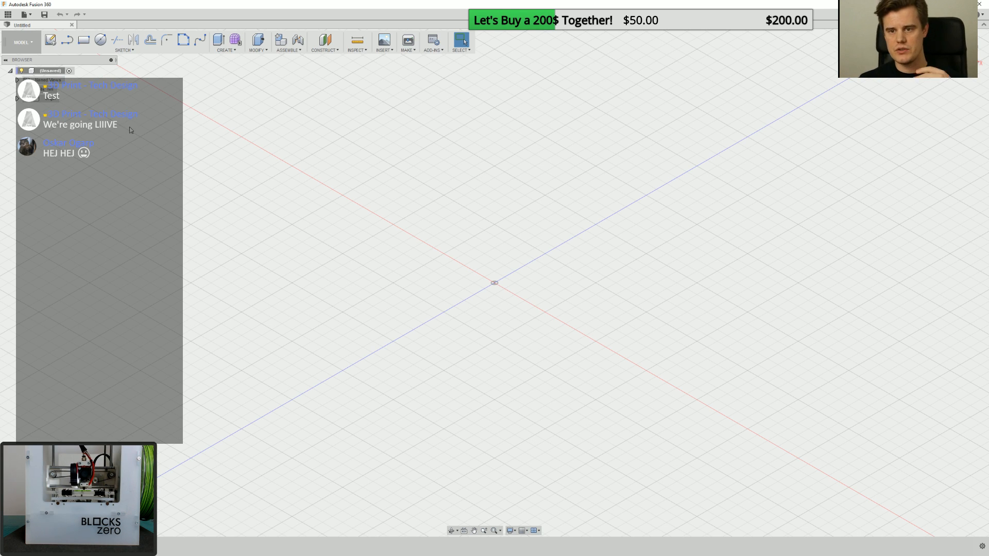
click(29, 46)
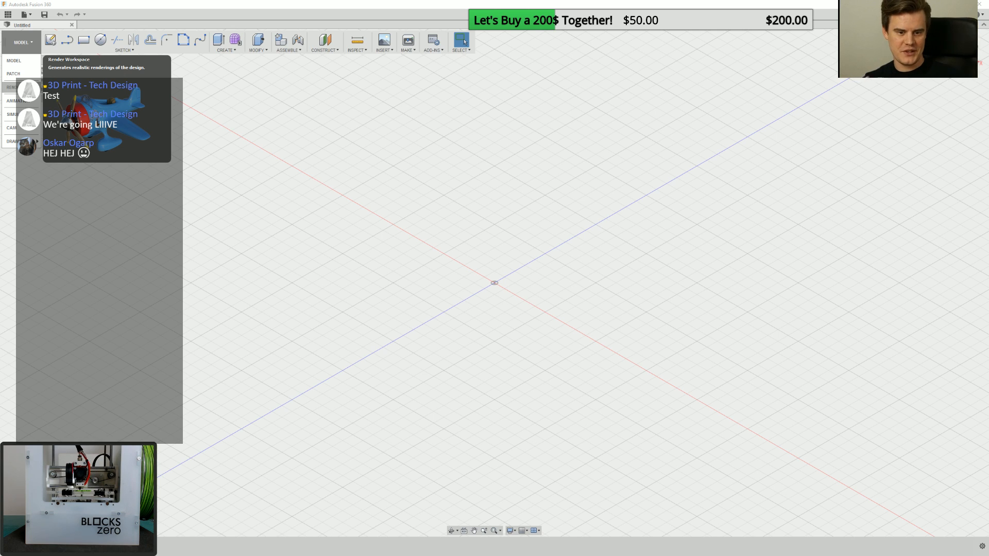
click(349, 192)
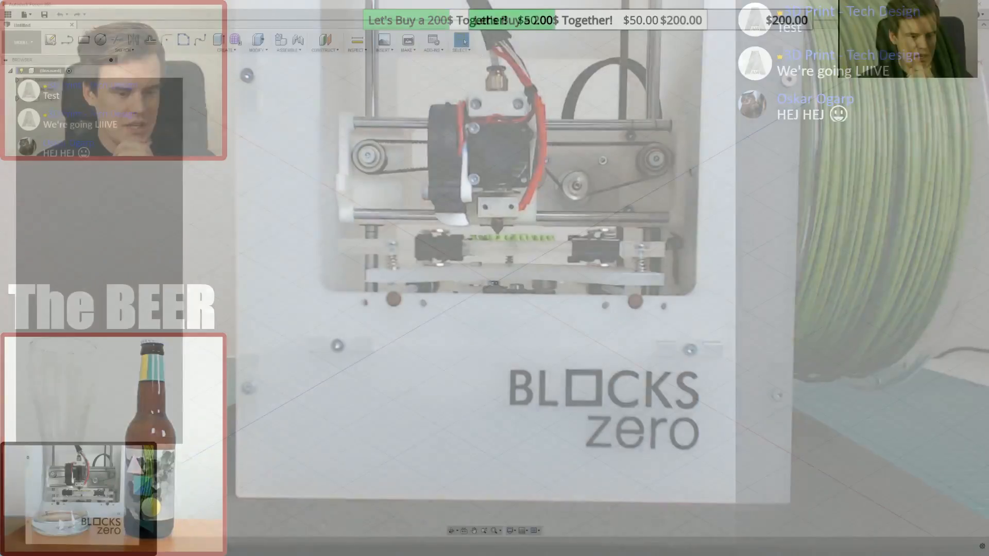
Switch to 3ds Max and examine the whole DSLR rig from several sides in a perspective view.
key(alt+Tab)
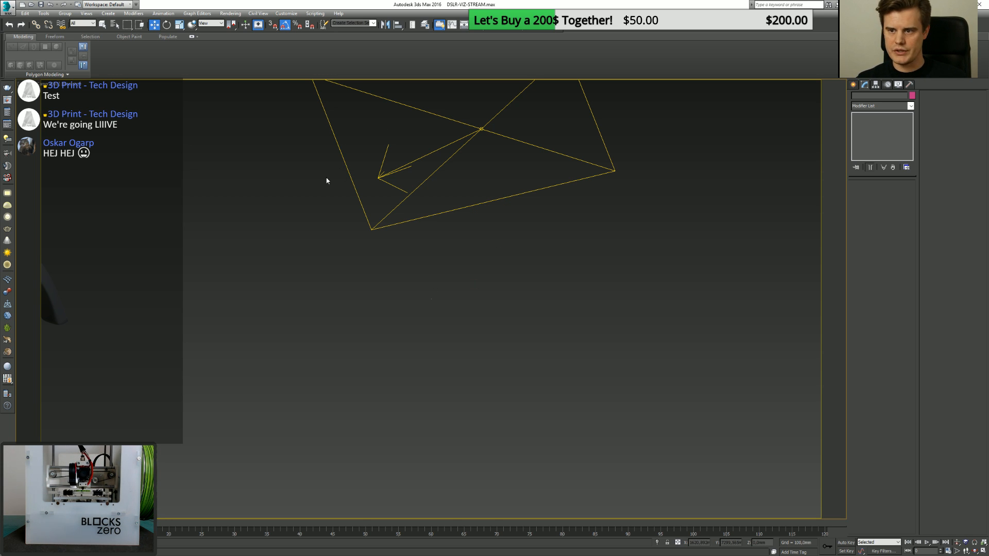
middle_drag(268, 240, 326, 237)
key(p)
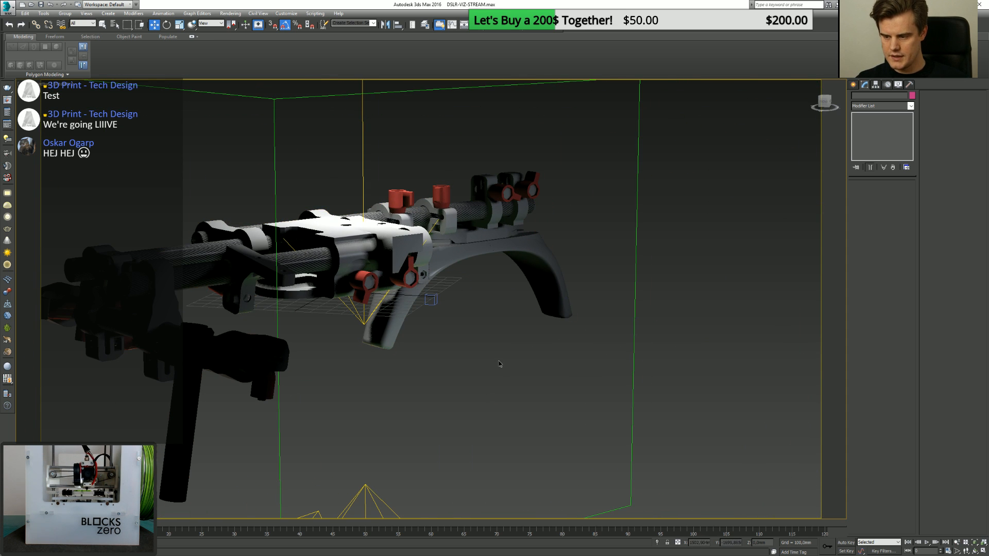
middle_drag(446, 338, 612, 325)
click(411, 261)
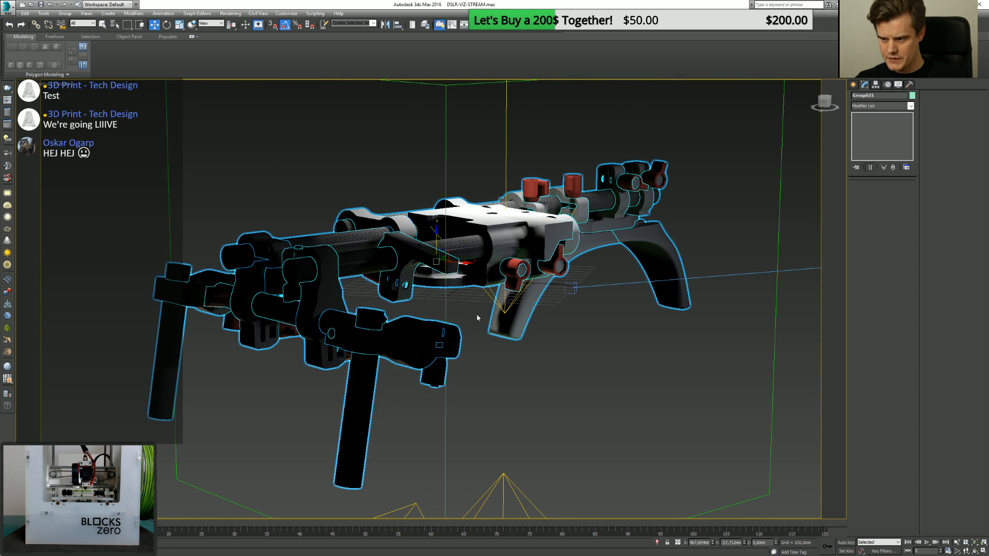
alt+middle_drag(477, 315, 415, 301)
click(609, 231)
scroll(592, 255, down, 4)
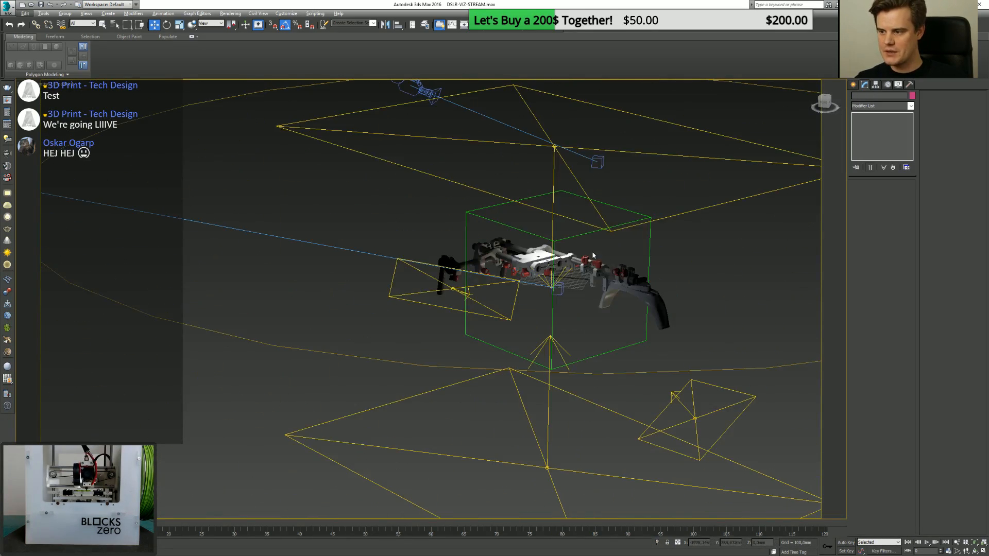
Ungroup the DSLR rig so its parts can be selected individually.
click(535, 254)
alt+middle_drag(515, 239, 536, 250)
scroll(537, 250, up, 5)
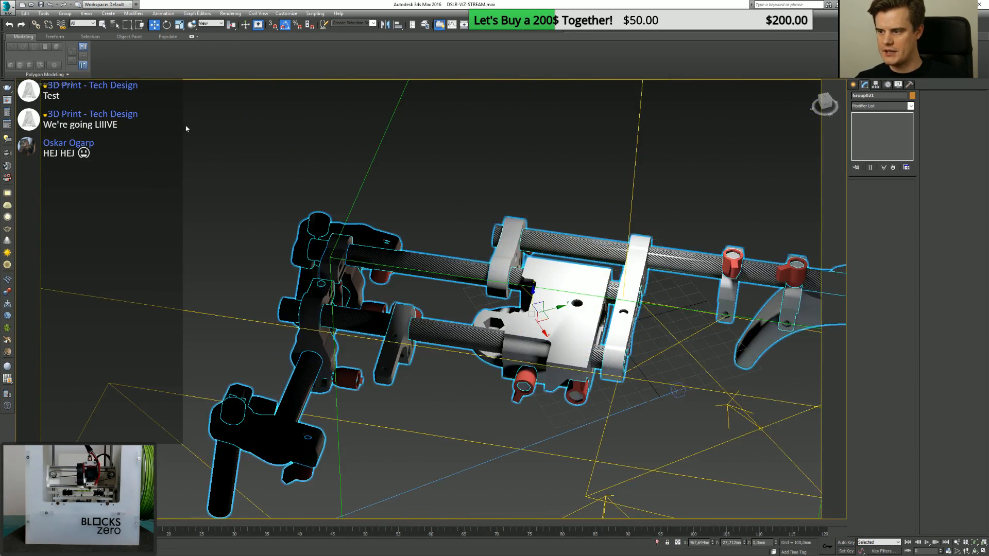
click(65, 13)
click(76, 32)
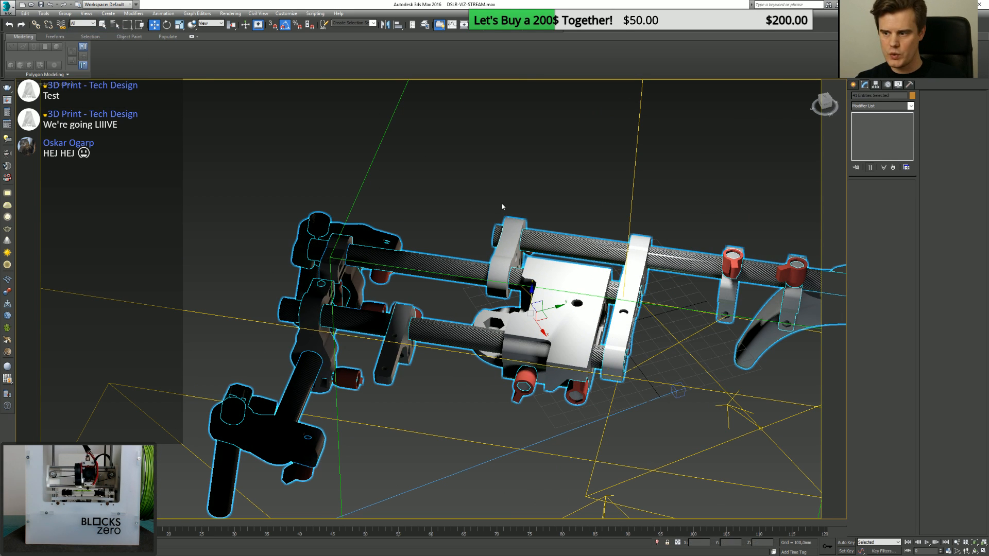
Isolate the two-hole rod clamp beside the white camera plate and inspect its shape.
click(502, 252)
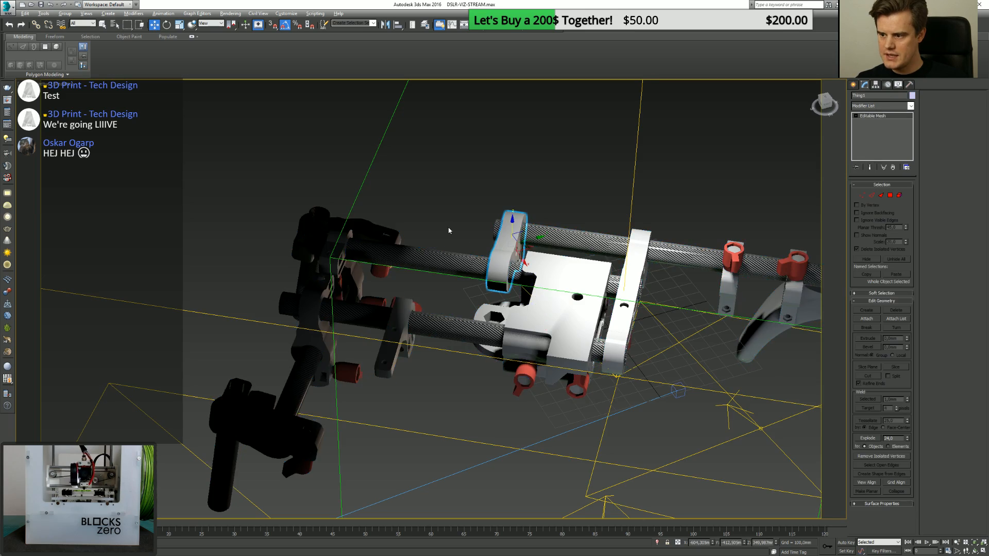
alt+middle_drag(451, 230, 464, 214)
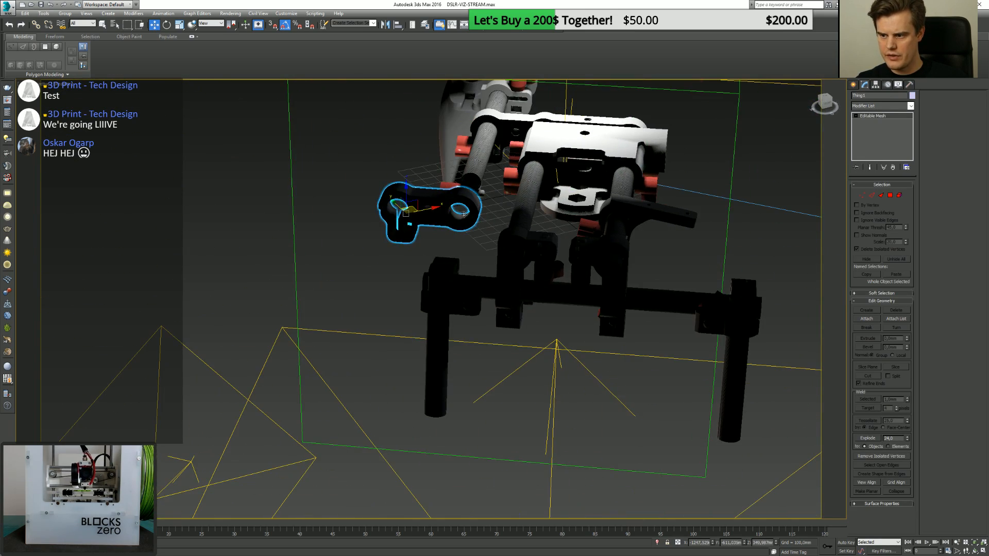
right_click(413, 211)
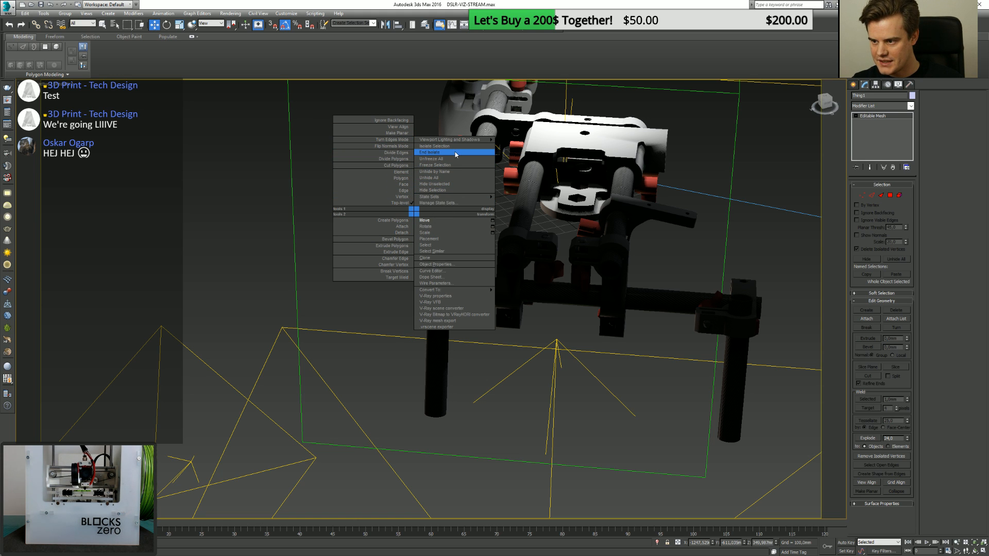
click(454, 147)
alt+middle_drag(449, 237, 582, 206)
click(369, 428)
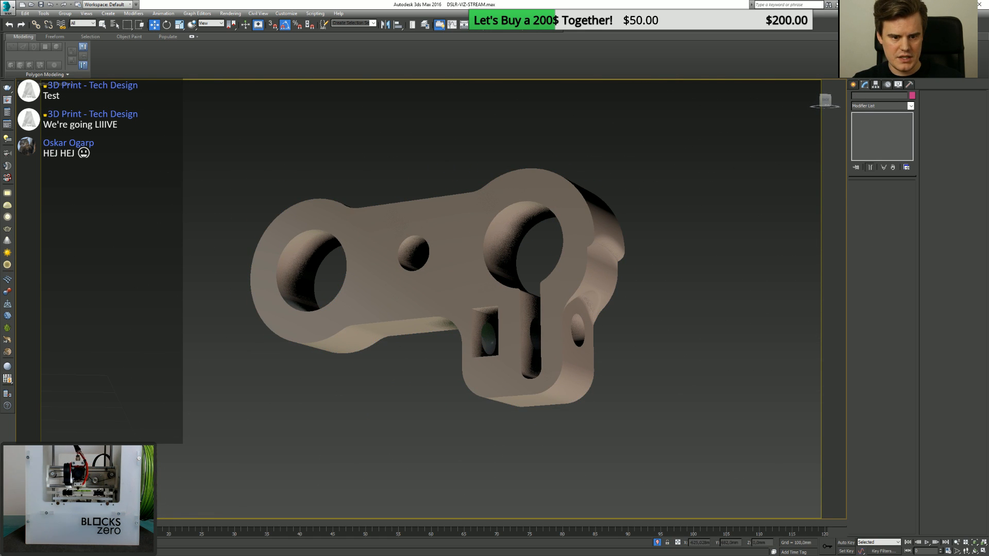
Switch to Fusion 360 and open the 14mm assembly from the DSLRigger (14mm) shoulder config folder.
key(alt+Tab)
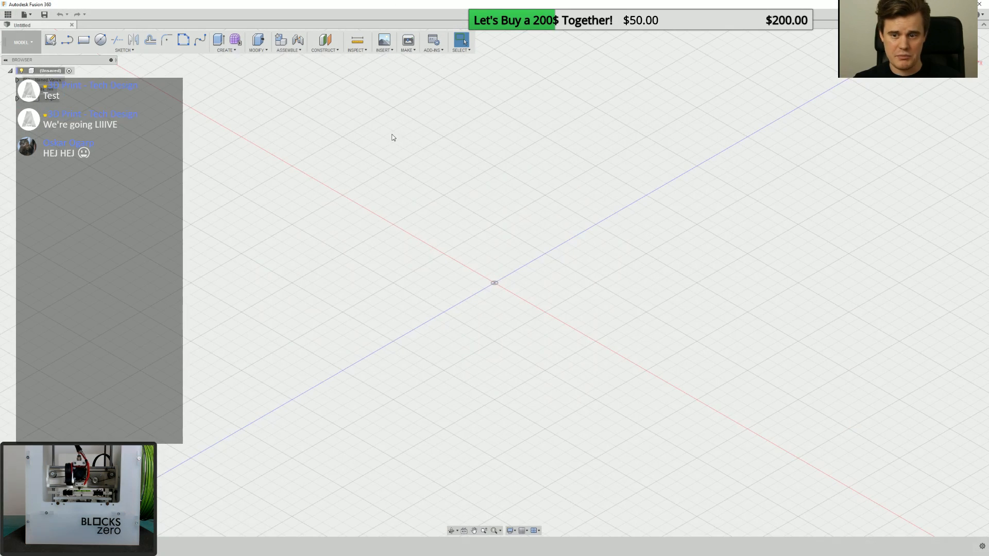
click(8, 14)
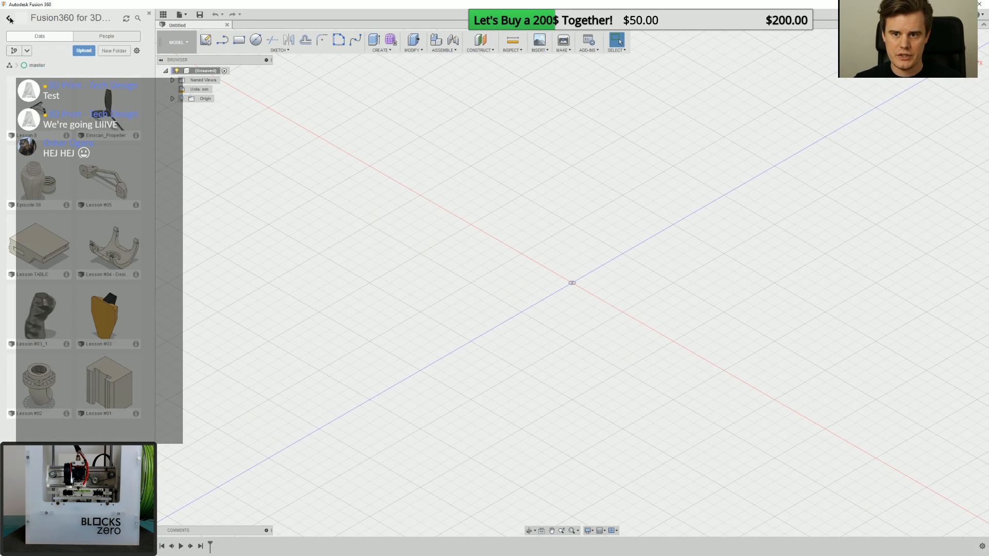
click(10, 19)
click(53, 119)
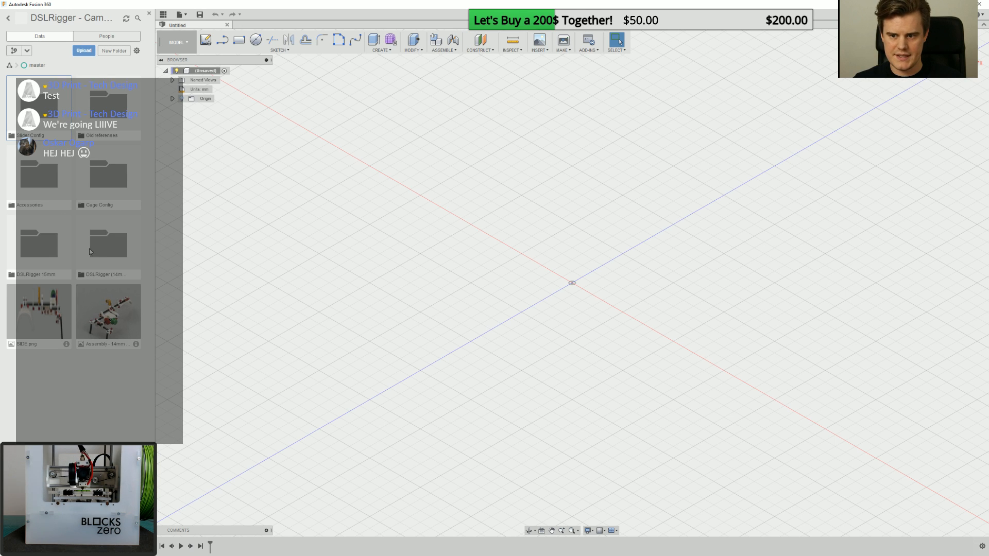
click(108, 244)
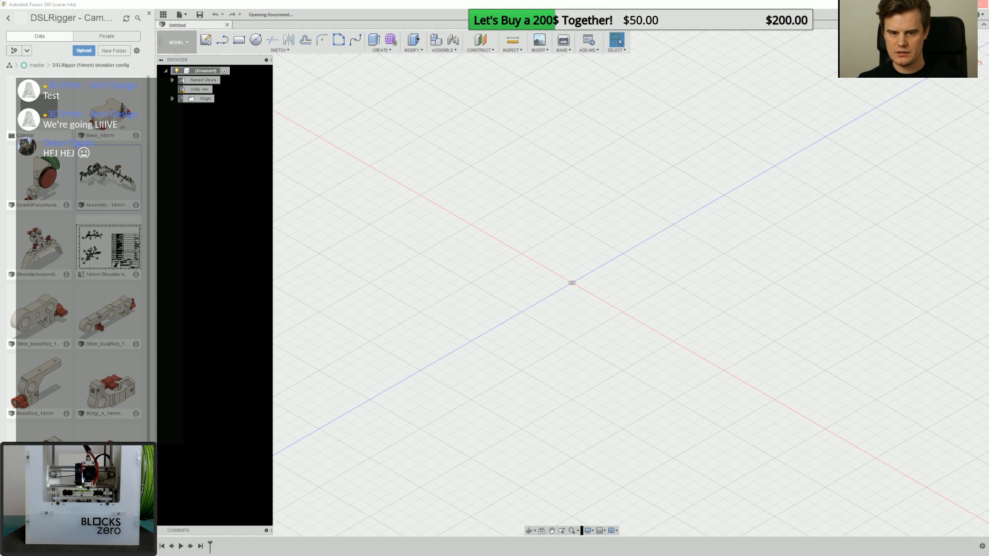
Switch back to 3ds Max and examine the isolated rod clamp's holes and slot in shaded and wireframe display.
key(alt+Tab)
mouse_move(437, 218)
middle_down()
mouse_move(436, 227)
mouse_move(442, 216)
middle_up()
click(601, 207)
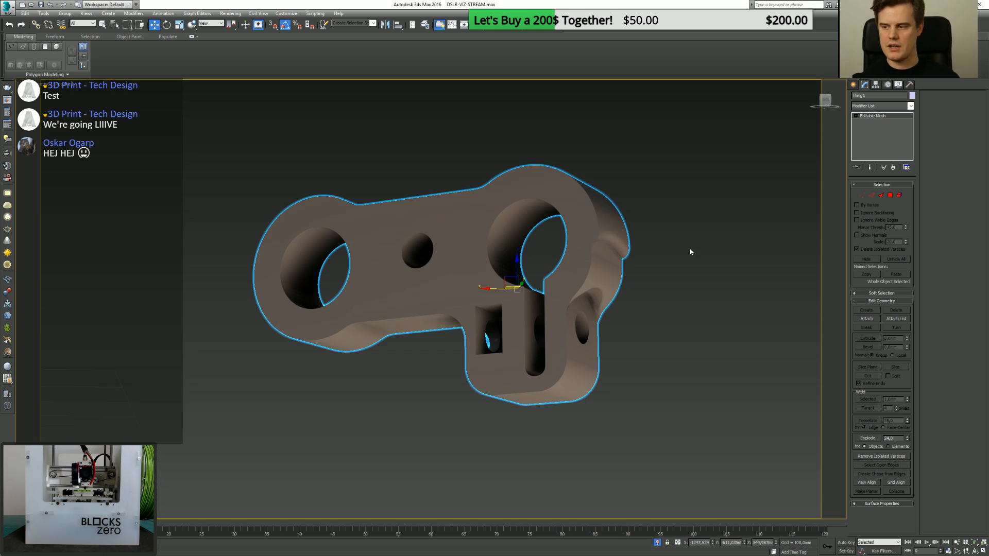
key(F3)
click(638, 250)
click(618, 253)
mouse_move(498, 283)
alt+middle_down()
mouse_move(500, 292)
mouse_move(509, 275)
mouse_move(433, 382)
mouse_move(427, 355)
alt+middle_up()
scroll(503, 289, down, 2)
scroll(503, 289, up, 4)
key(F3)
click(431, 382)
scroll(422, 384, down, 4)
click(412, 360)
click(425, 250)
End the clamp's isolation to show the complete rig scene again.
right_click(374, 231)
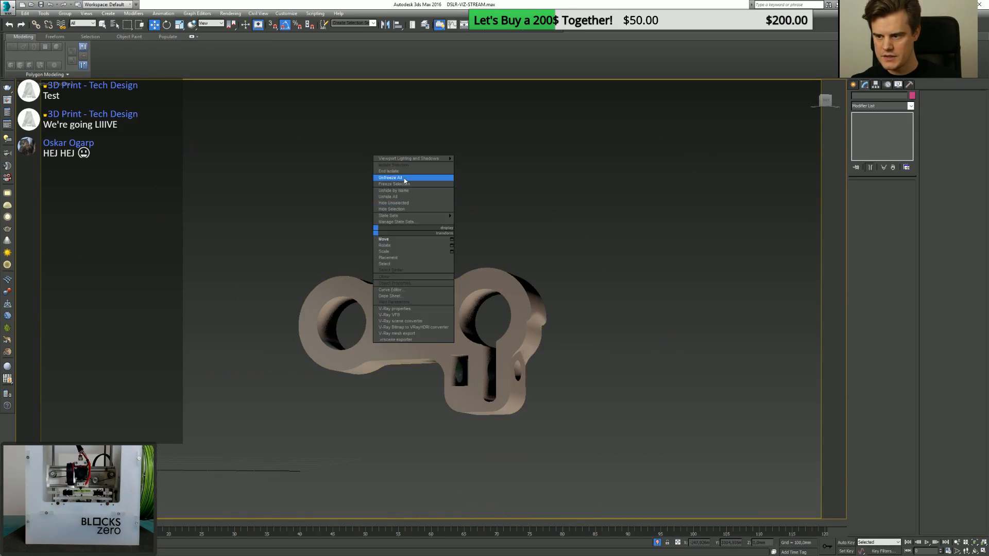
click(442, 171)
click(433, 229)
key(alt+q)
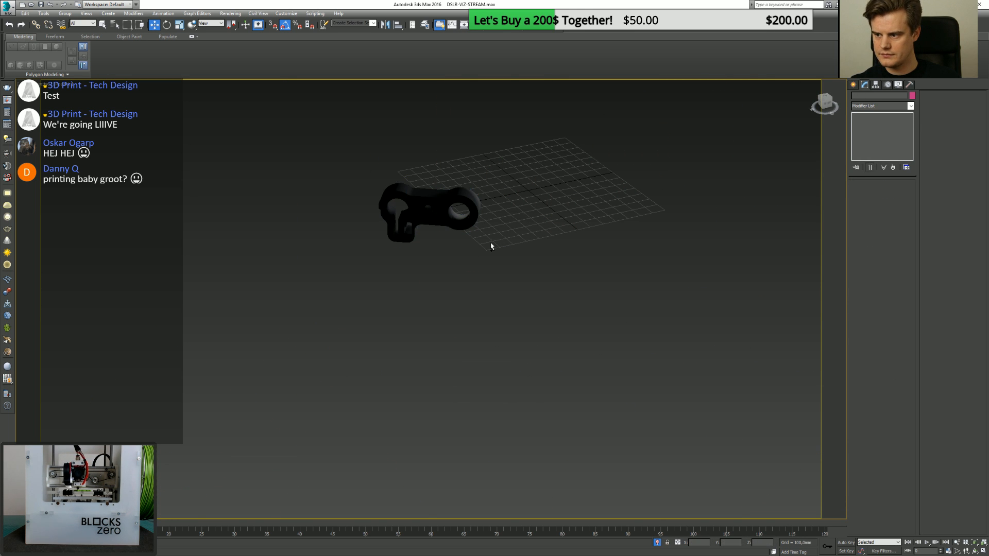
key(alt+q)
click(406, 217)
key(ctrl+z)
key(ctrl+z)
Inspect the rig from above, including the attachment clamp above the shoulder rest.
middle_drag(470, 231, 433, 240)
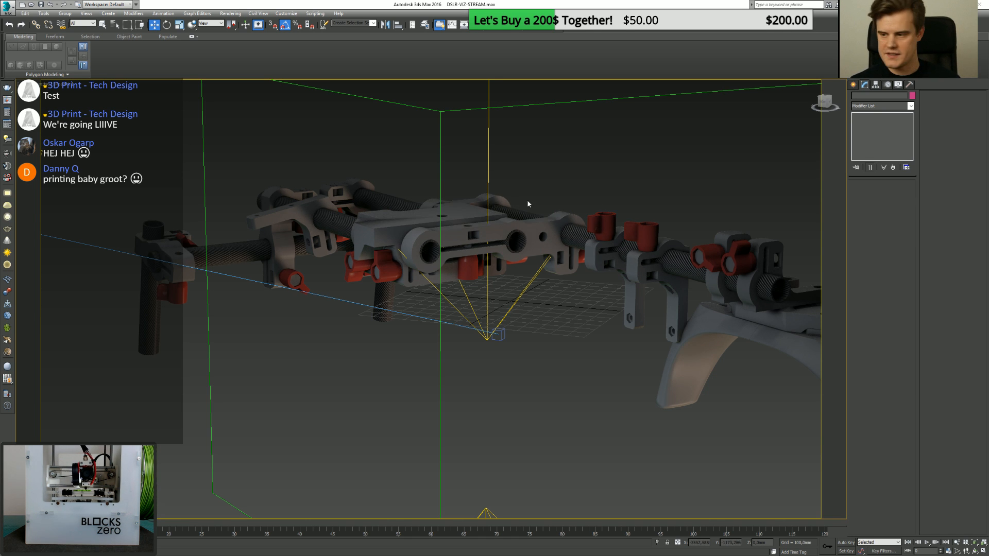
alt+middle_drag(526, 206, 591, 276)
click(650, 288)
alt+middle_drag(650, 288, 705, 315)
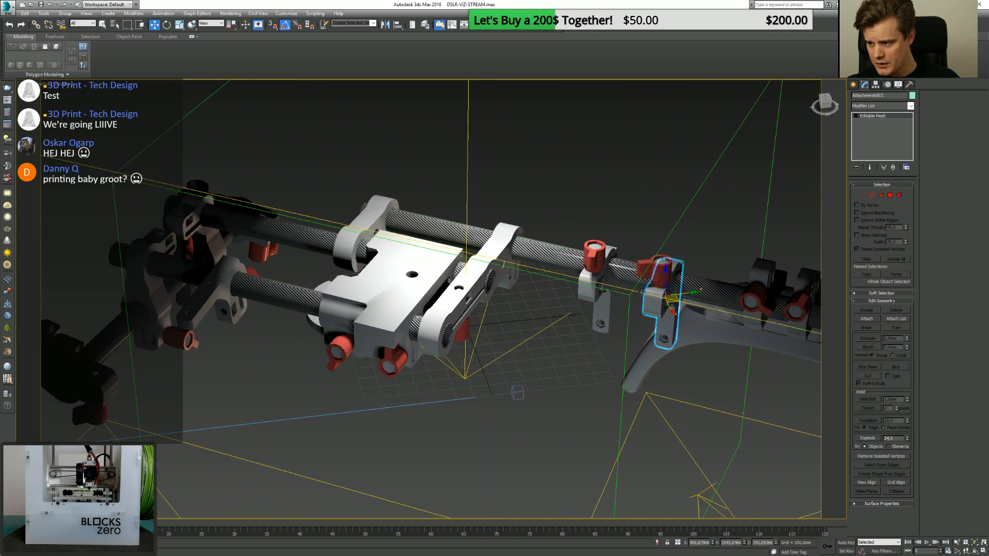
click(538, 223)
scroll(539, 222, down, 3)
scroll(538, 221, up, 3)
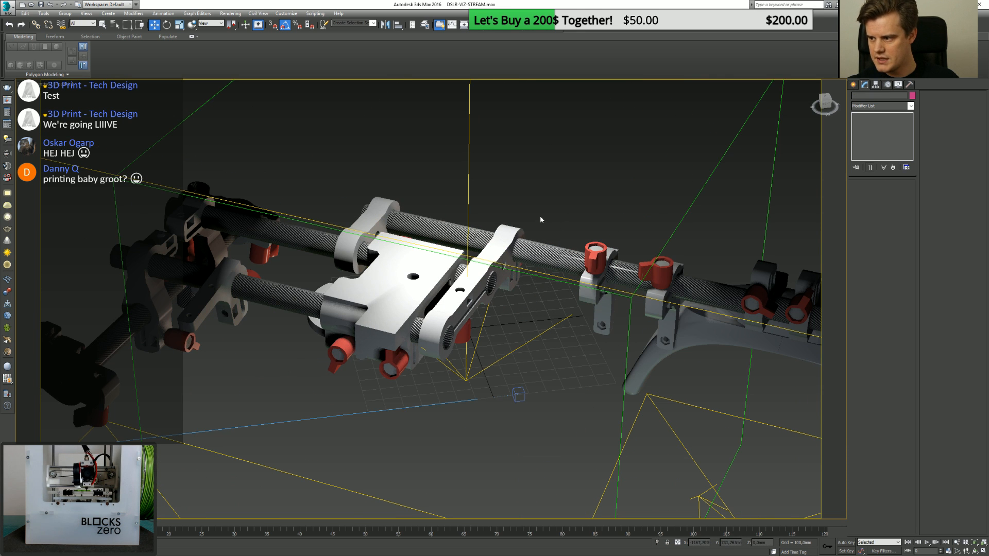
Undo the recent selection changes and the ungrouping of the rig.
key(ctrl+z)
click(540, 210)
key(ctrl+a)
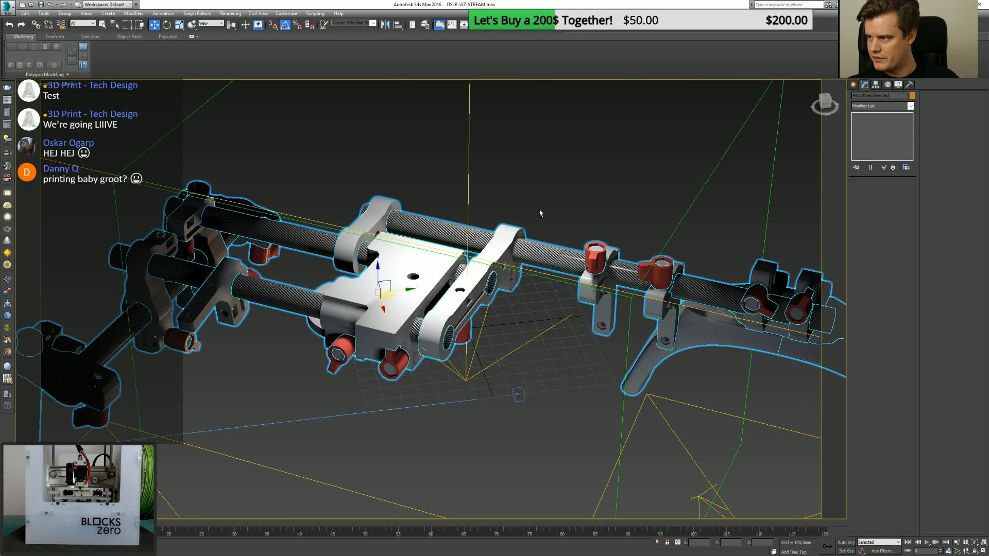
key(ctrl+z)
key(ctrl+z)
key(ctrl+z)
key(ctrl+z)
key(ctrl+z)
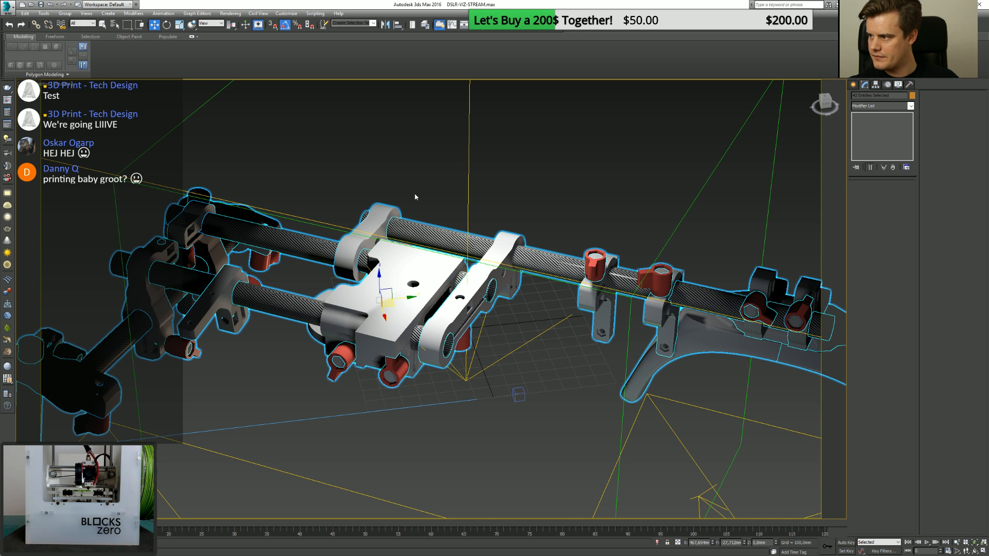
key(ctrl+z)
key(ctrl+z)
key(ctrl+z)
key(ctrl+z)
key(ctrl+z)
key(ctrl+z)
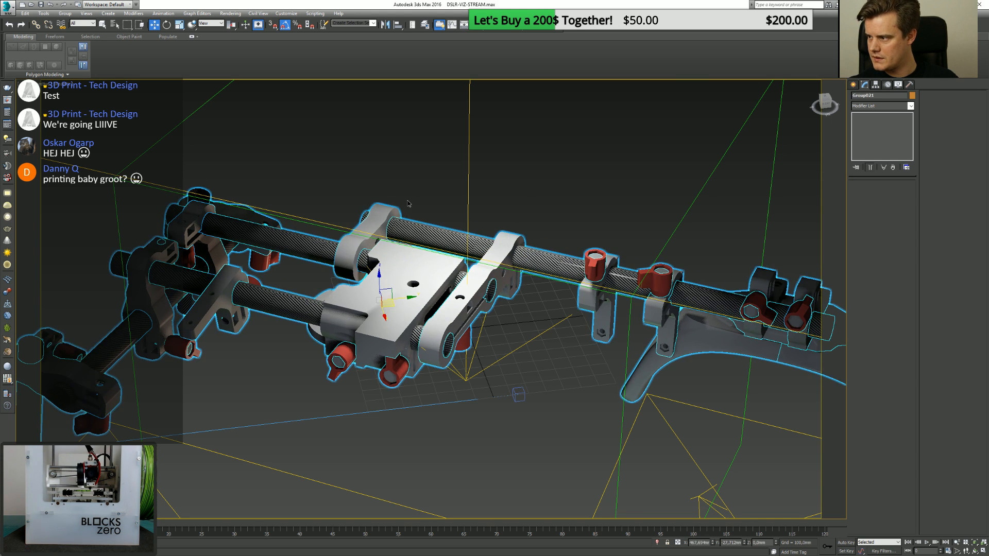
Set the viewport to the PhysCamera001 view and frame the whole rig in it.
scroll(407, 206, down, 4)
alt+middle_drag(407, 206, 477, 268)
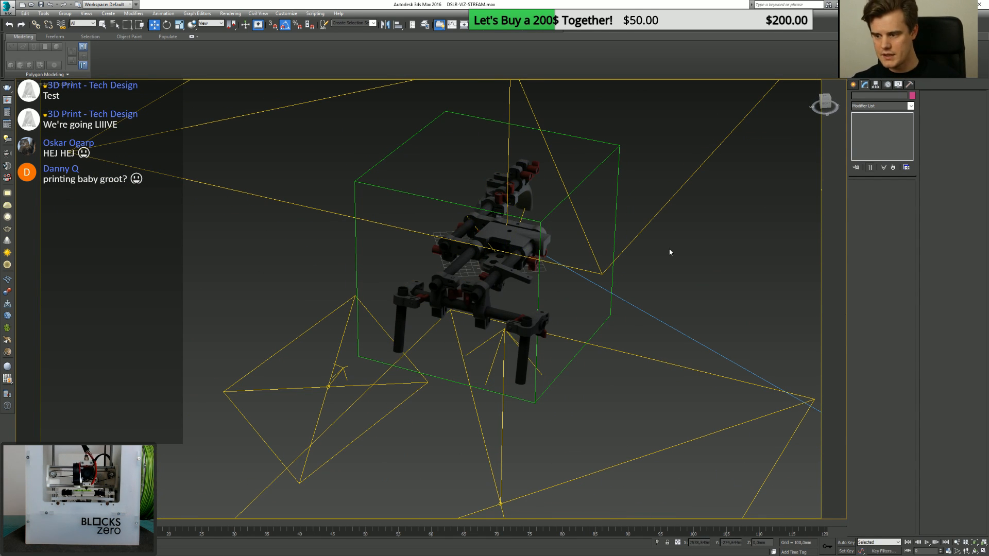
key(c)
double_click(480, 231)
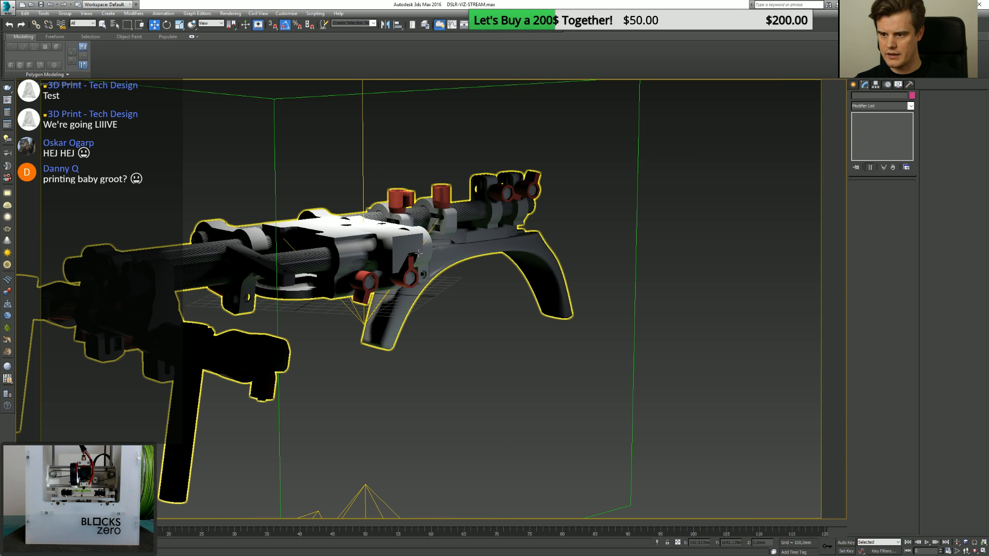
middle_drag(419, 253, 565, 239)
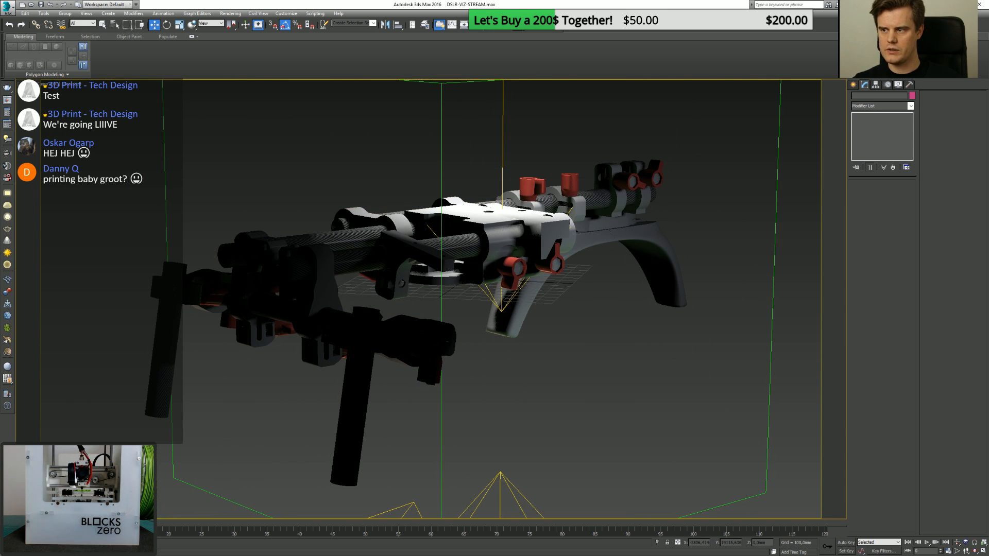
Start a V-Ray test render of the camera view, then cancel it and close the frame buffer.
click(525, 24)
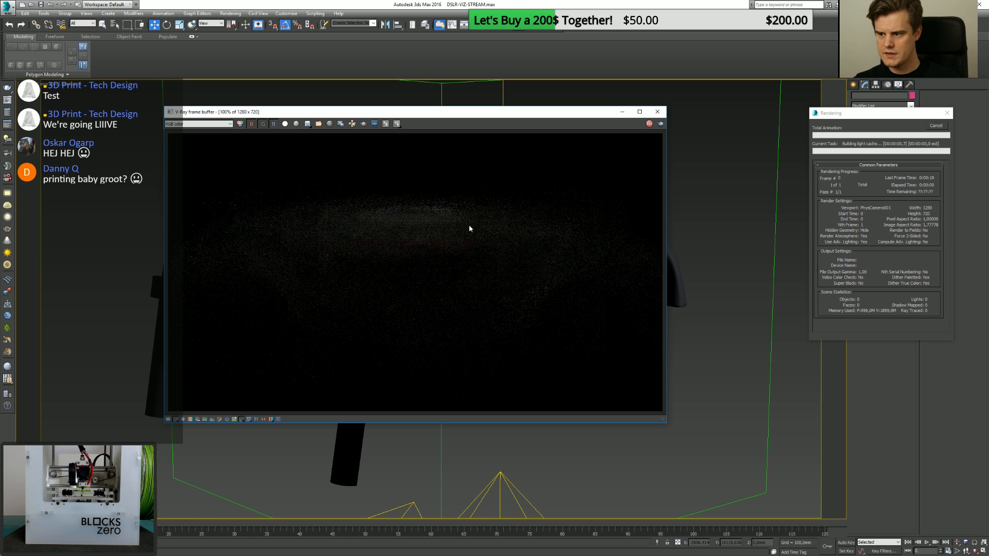
scroll(469, 228, up, 3)
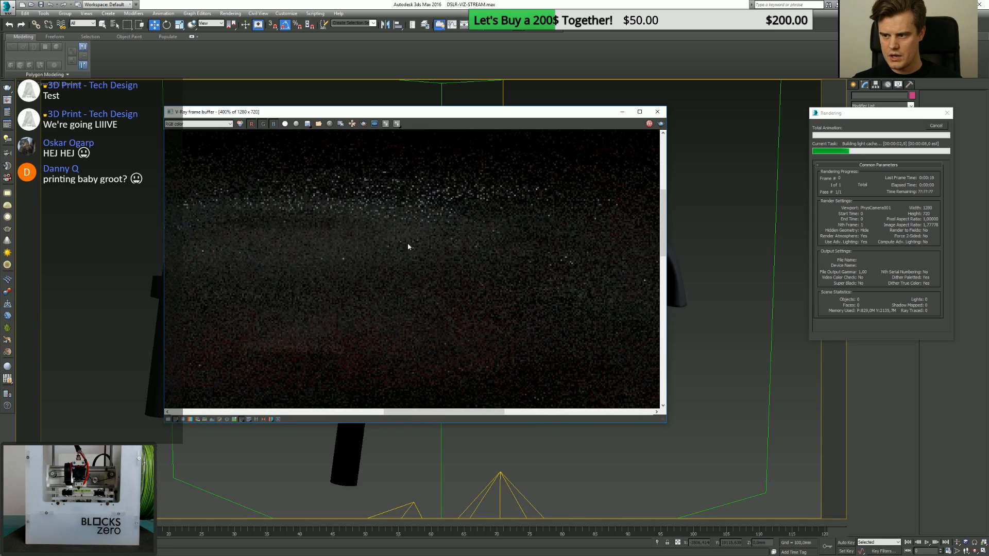
scroll(475, 259, down, 1)
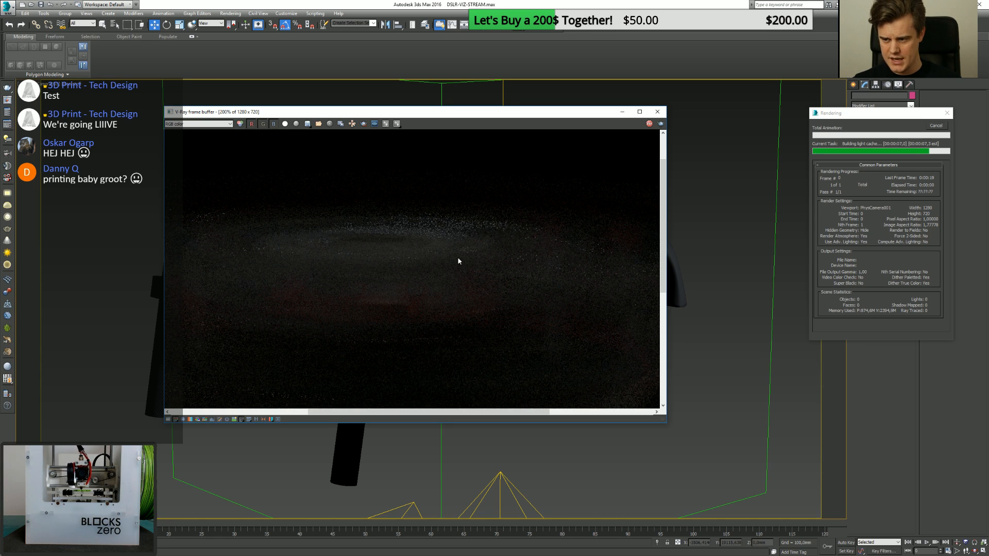
click(934, 125)
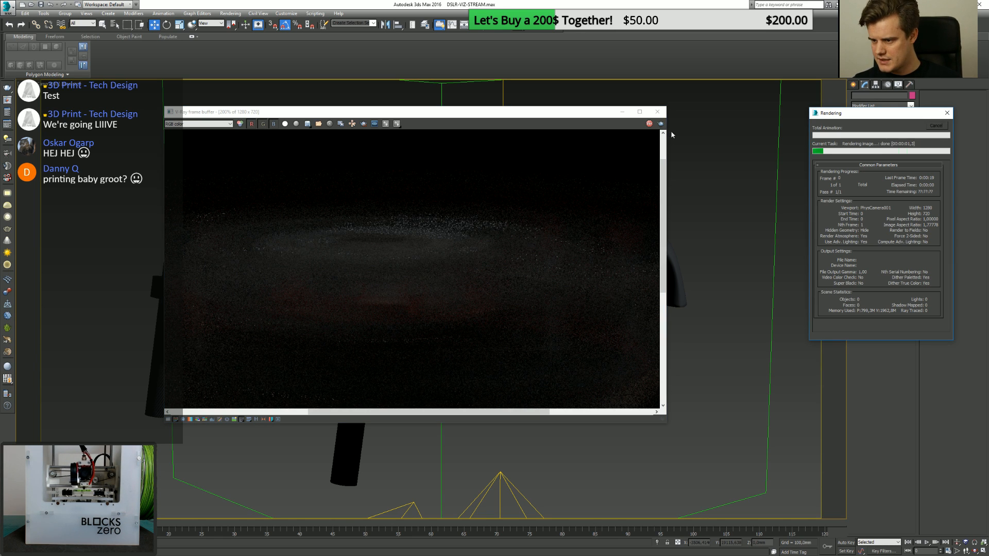
click(657, 112)
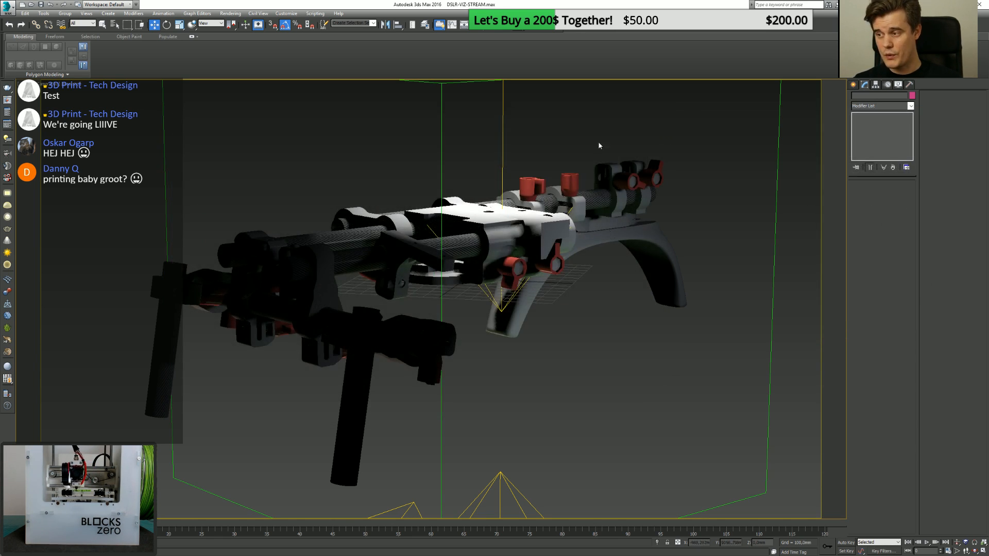
Switch the viewport to another camera in the scene.
key(c)
double_click(473, 226)
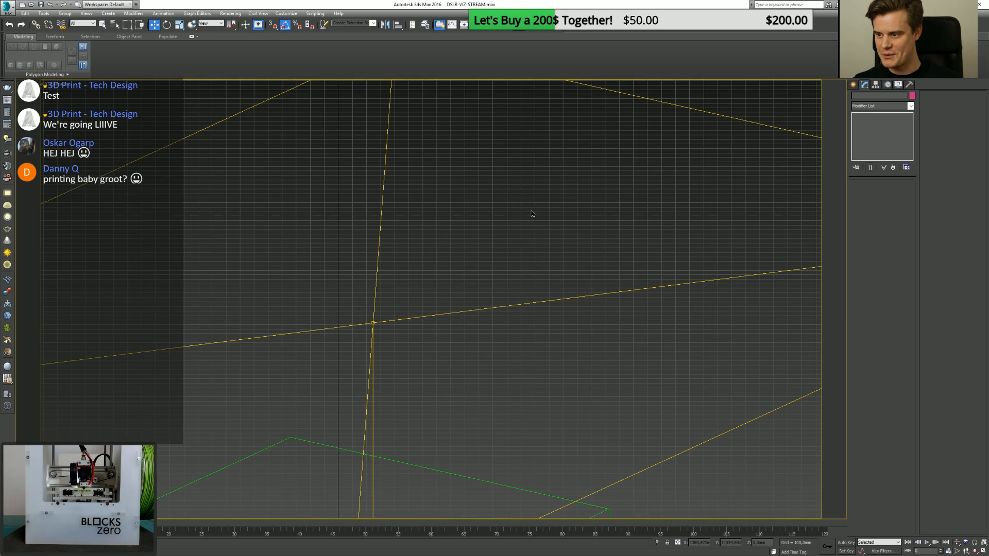
Frame the whole DSLR rig in the current camera view and render it with V-Ray.
middle_drag(491, 347, 527, 163)
mouse_move(498, 433)
middle_down()
mouse_move(523, 286)
mouse_move(590, 185)
middle_up()
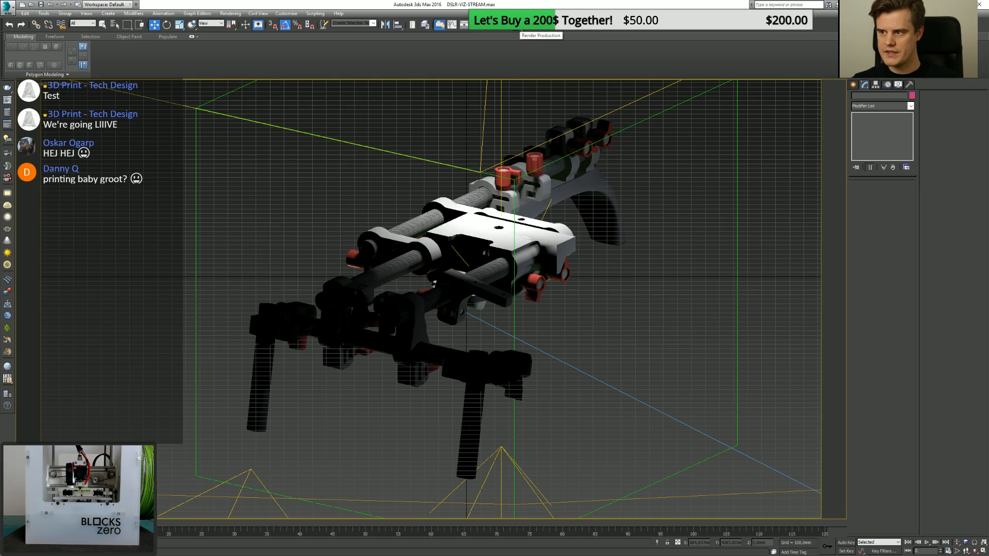
click(519, 24)
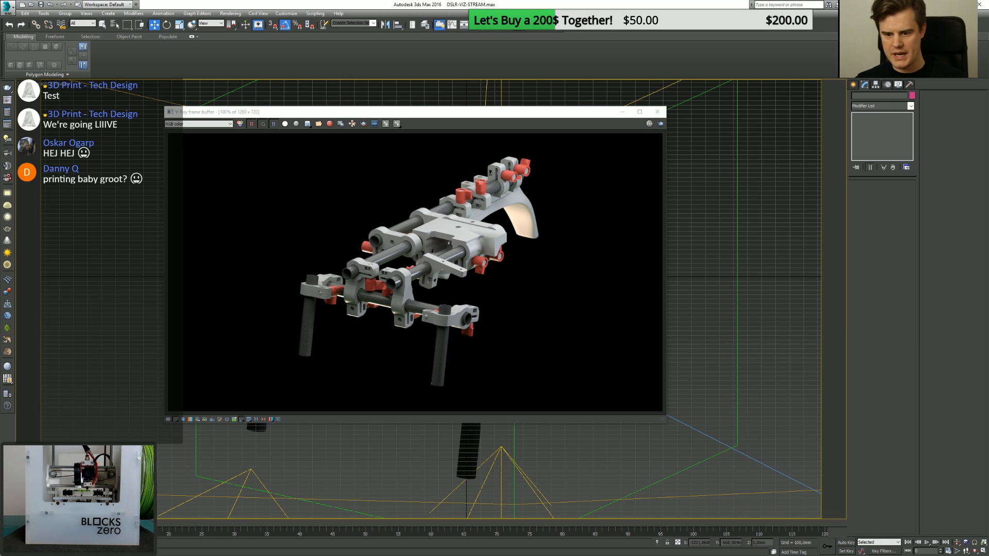
Switch to Fusion 360 and inspect the 14mm shoulder rig assembly from the handle side.
key(alt+Tab)
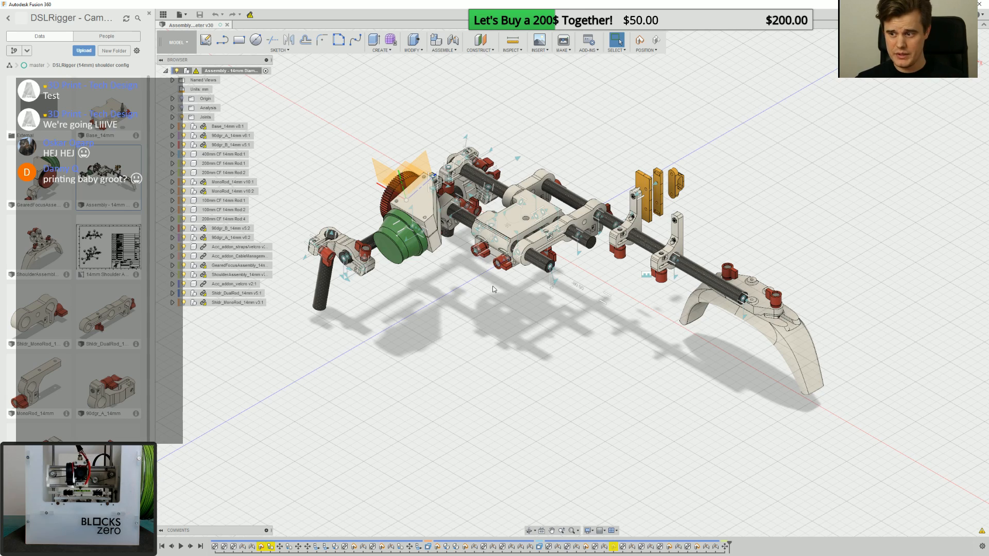
shift+middle_drag(493, 289, 310, 259)
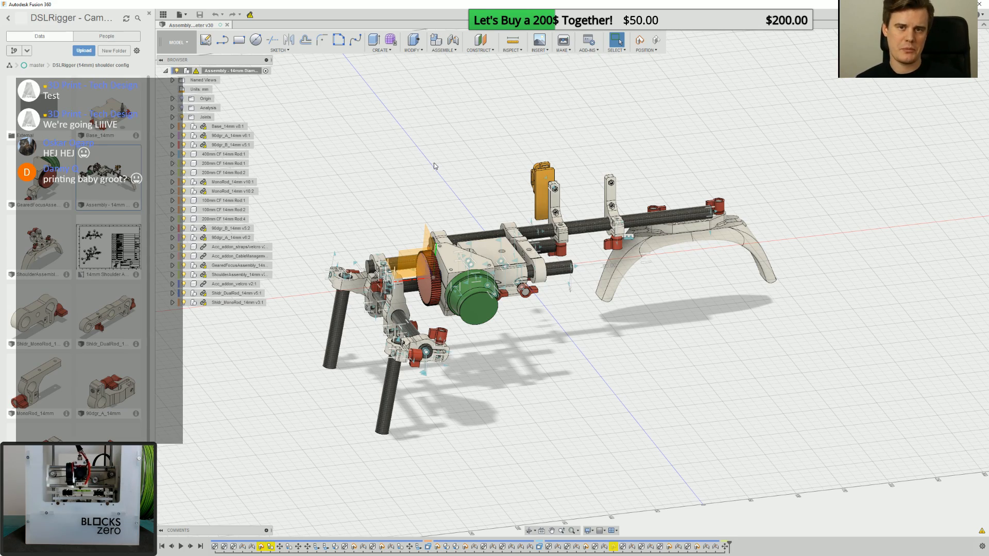
scroll(438, 165, up, 5)
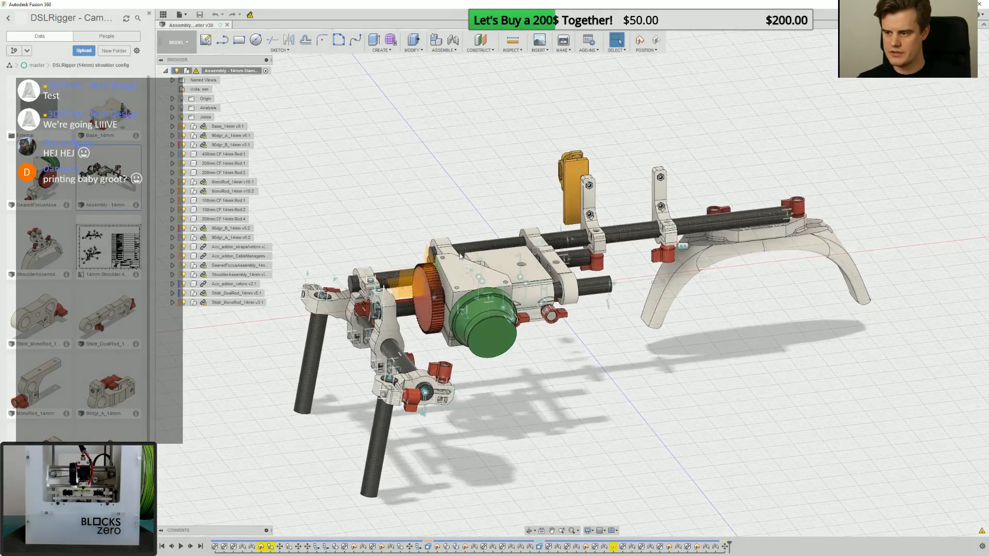
right_click(393, 211)
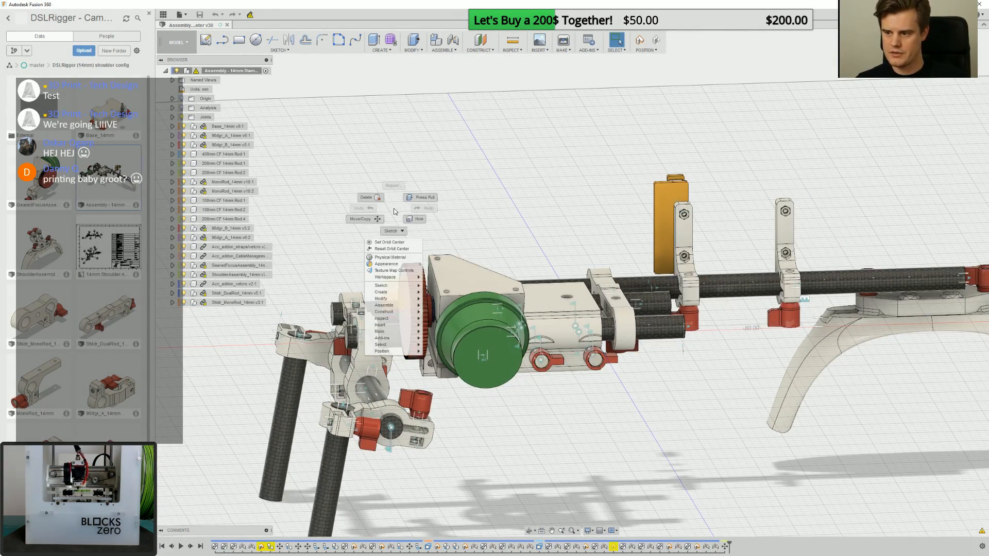
Run a 3D Print output of the two-rod clamp body beside the camera plate, with sending to the print utility turned off.
click(181, 15)
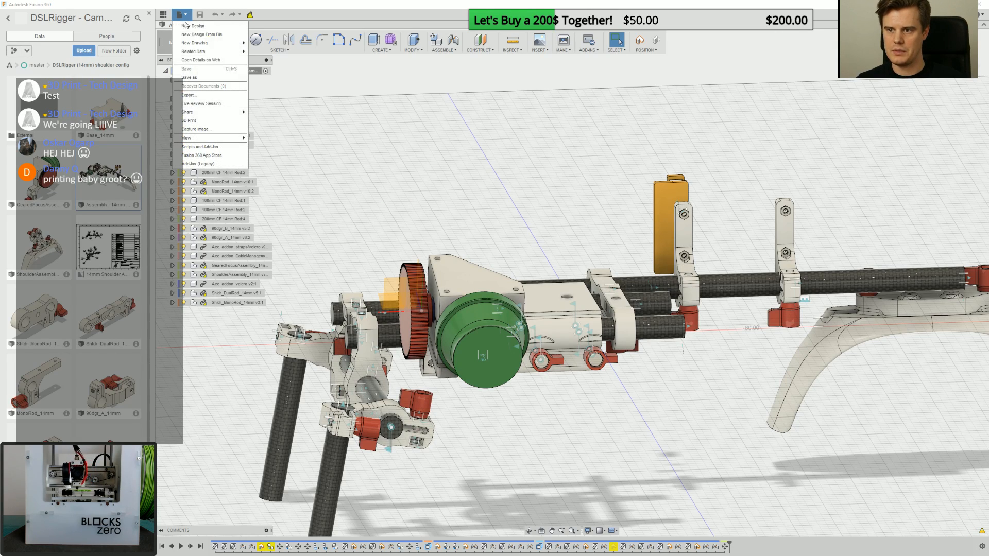
click(213, 122)
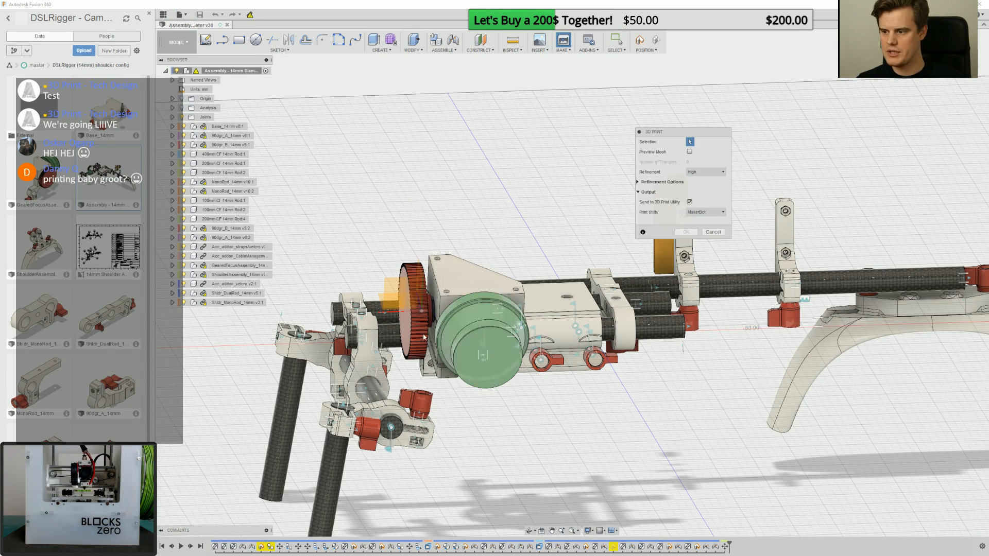
click(539, 350)
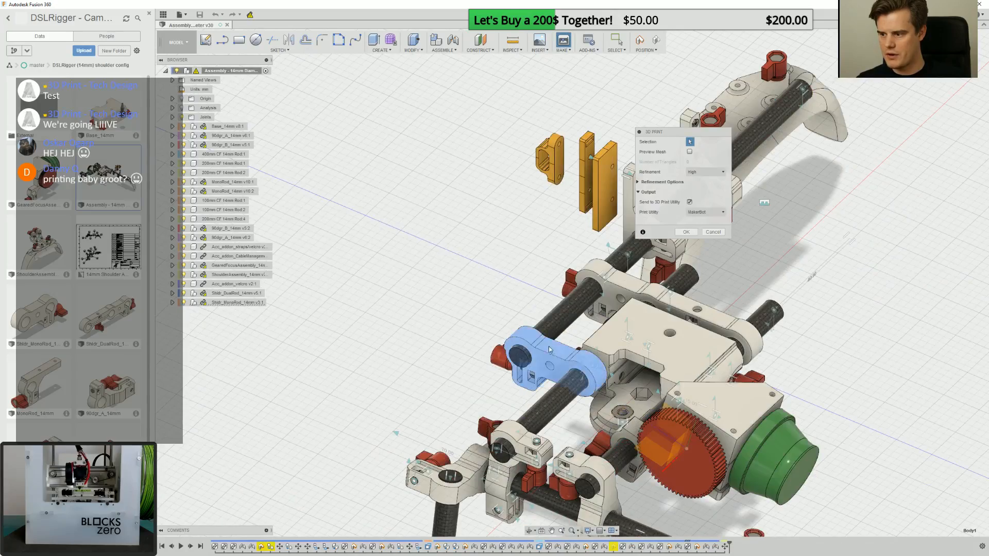
scroll(546, 355, up, 6)
shift+middle_drag(552, 360, 572, 356)
scroll(569, 355, down, 2)
scroll(566, 356, up, 3)
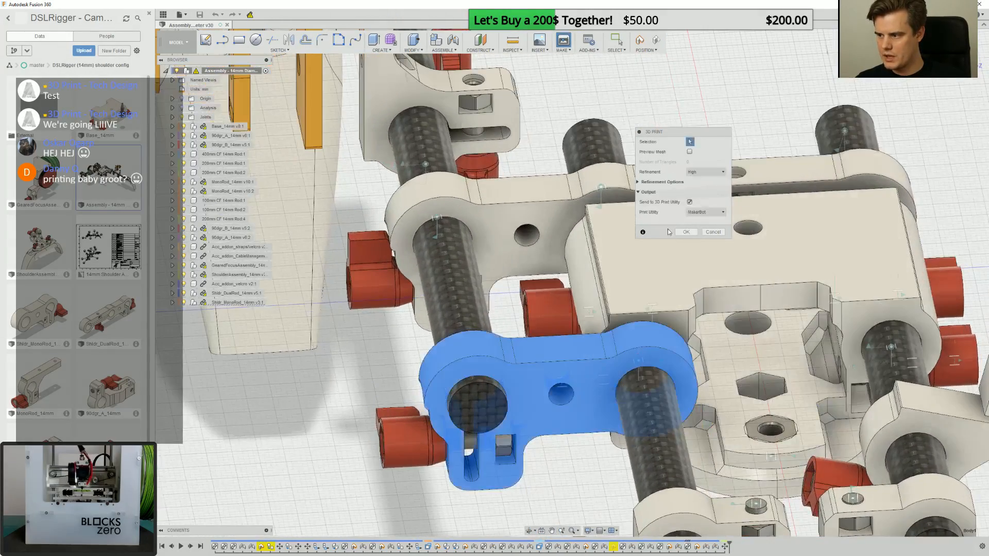
click(689, 202)
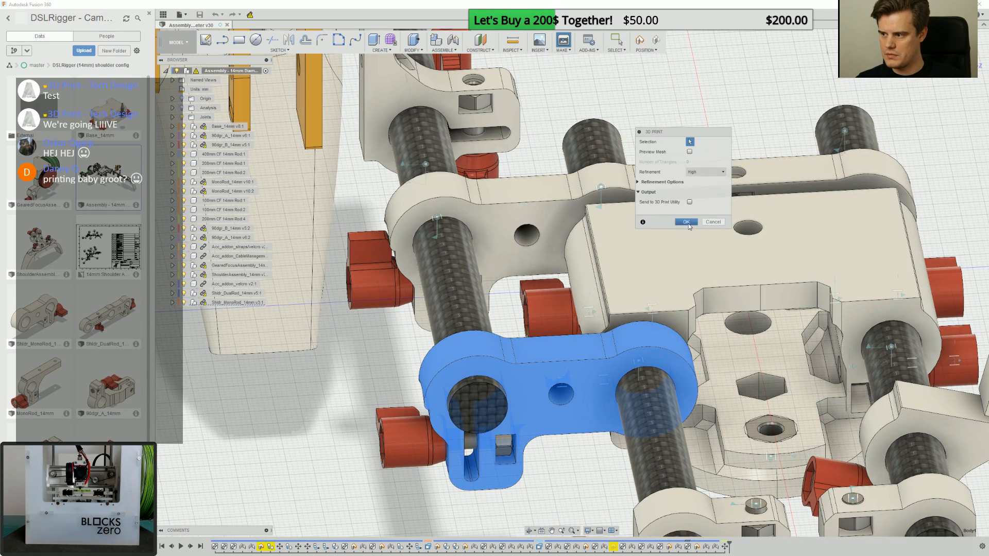
click(688, 224)
click(449, 15)
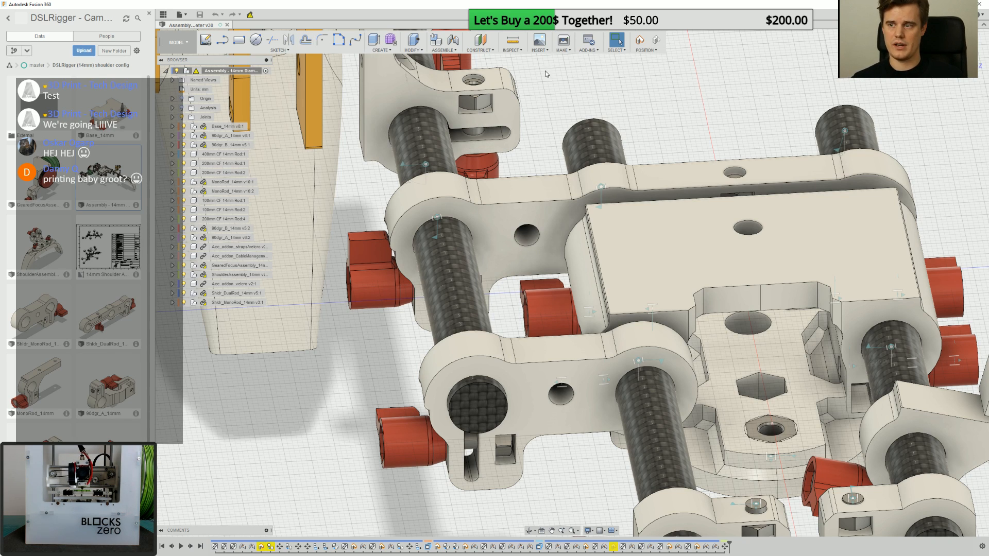
Open the 14mm shoulder assembly design, close the full rig assembly and hide the project data.
click(224, 163)
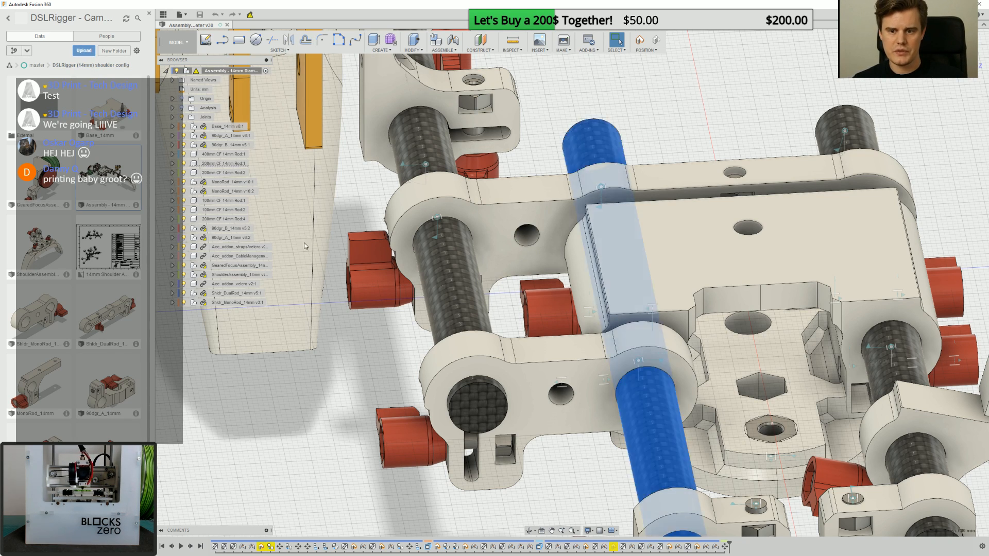
right_click(65, 246)
click(76, 248)
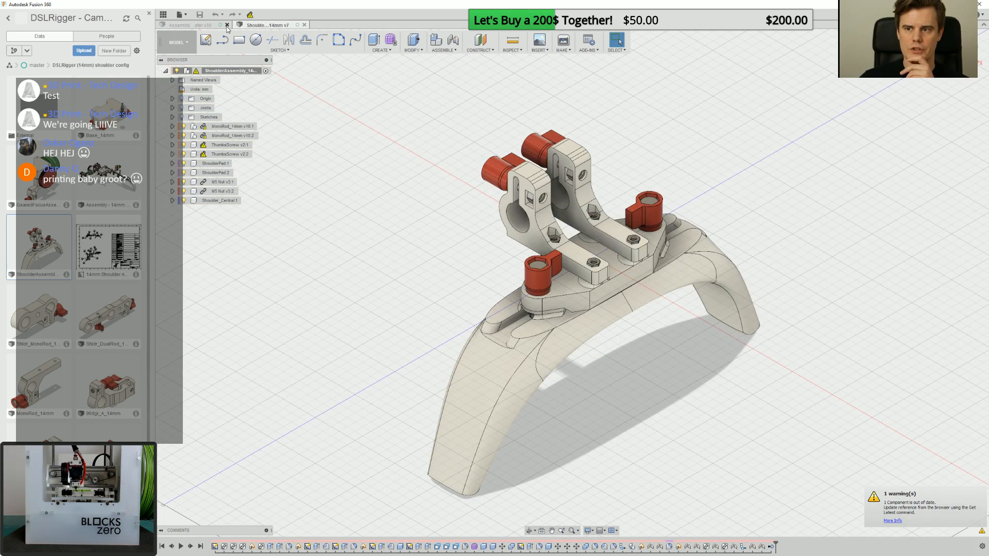
click(227, 25)
click(149, 13)
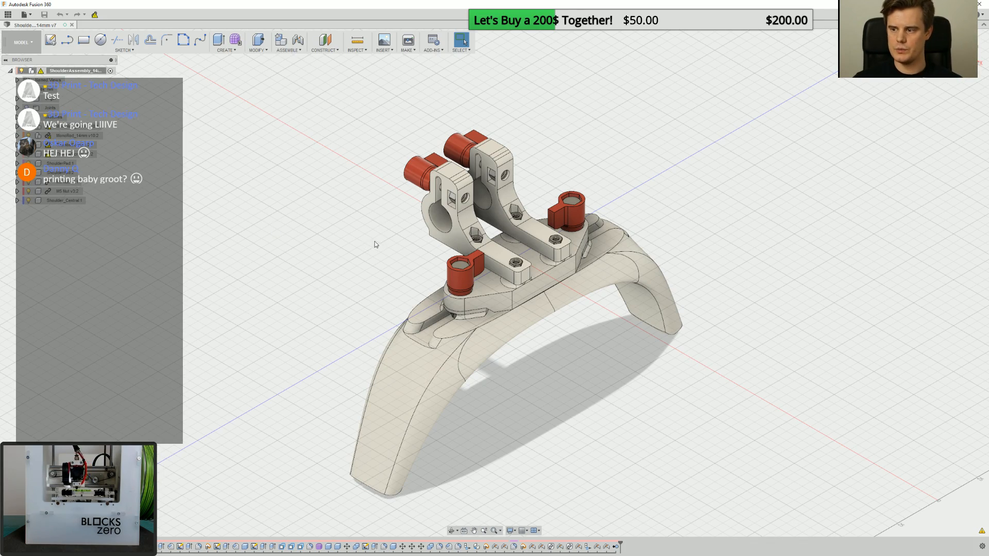
Switch the shoulder assembly to the Render workspace.
shift+middle_drag(375, 241, 518, 298)
scroll(508, 292, down, 2)
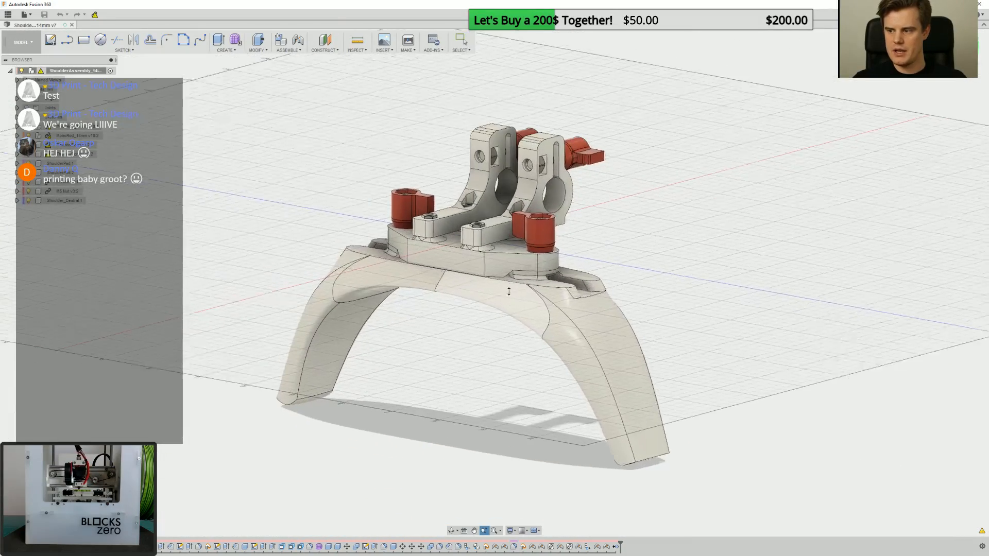
scroll(510, 296, up, 1)
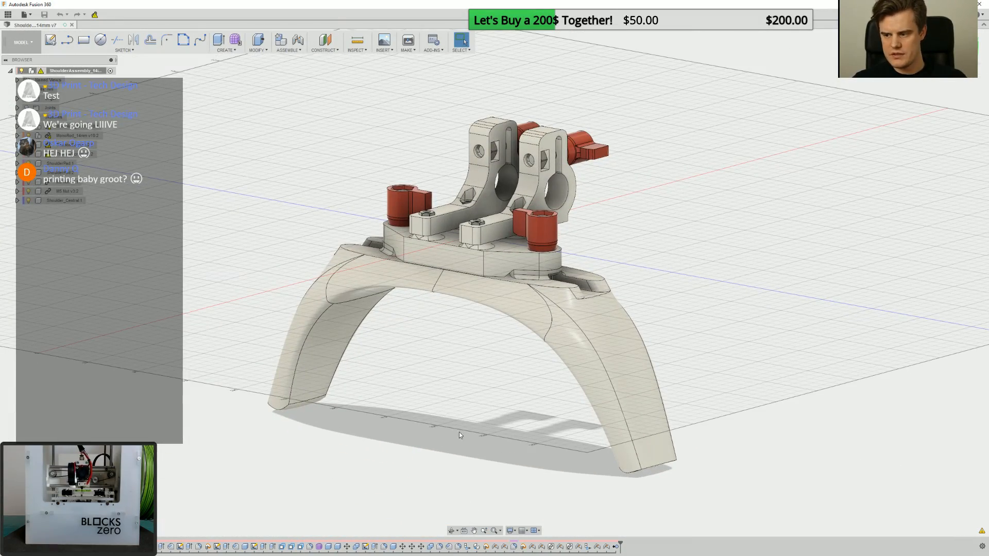
scroll(456, 432, up, 2)
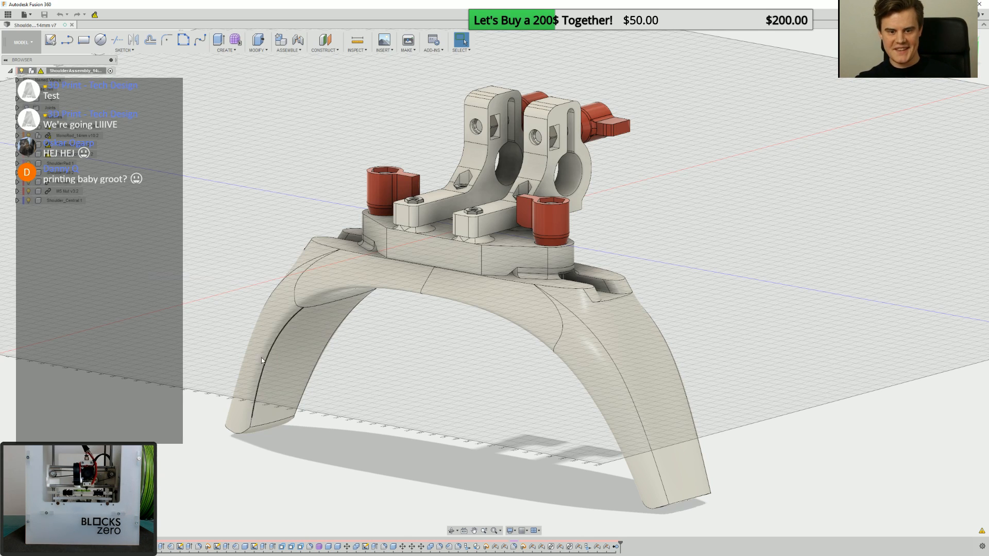
click(21, 42)
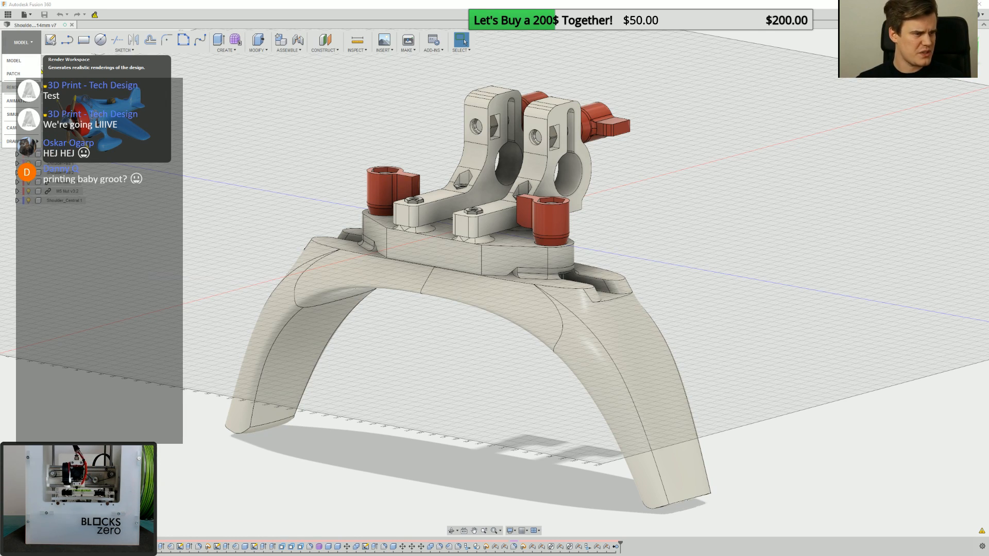
click(11, 87)
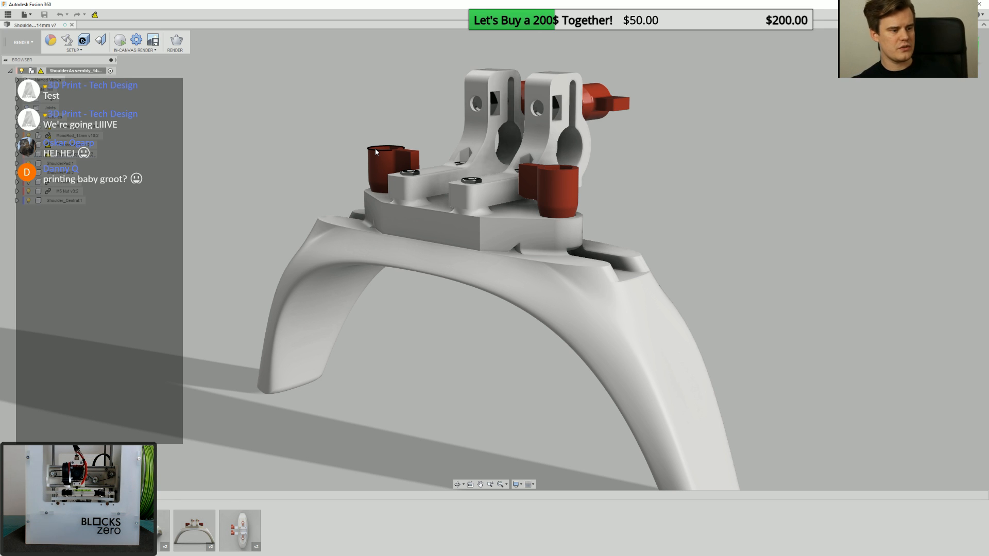
click(376, 152)
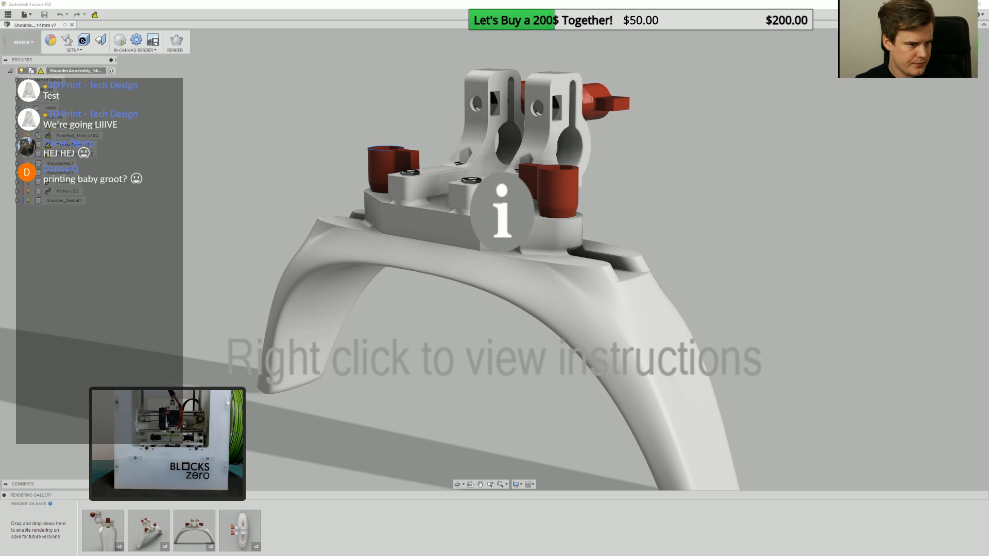
Circle the gallery thumbnails, open the first shoulder assembly rendering in an enlarged viewer and advance to the second one.
mouse_move(306, 503)
mouse_down()
mouse_move(248, 511)
mouse_move(264, 534)
mouse_move(290, 521)
mouse_move(74, 512)
mouse_move(263, 538)
mouse_move(113, 507)
mouse_move(78, 519)
mouse_up()
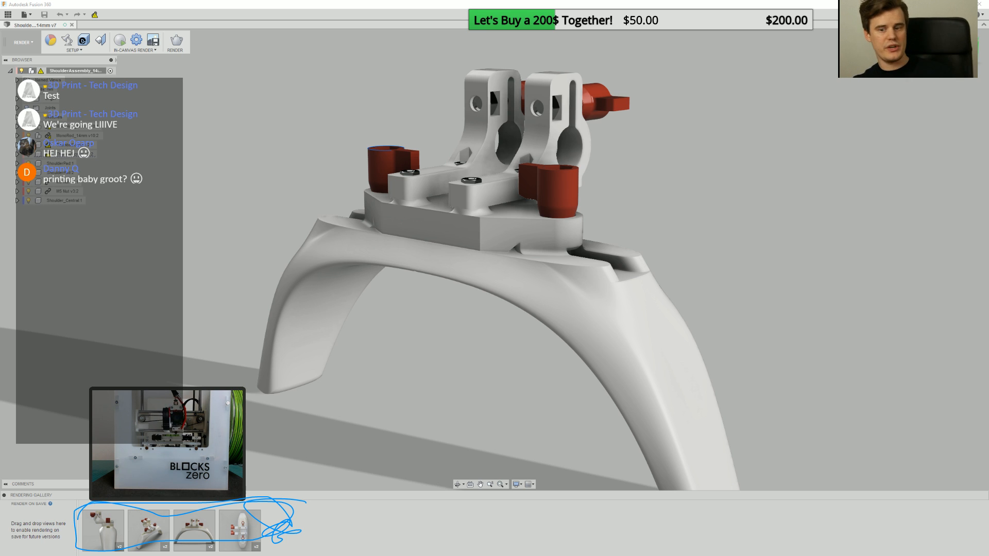
double_click(103, 530)
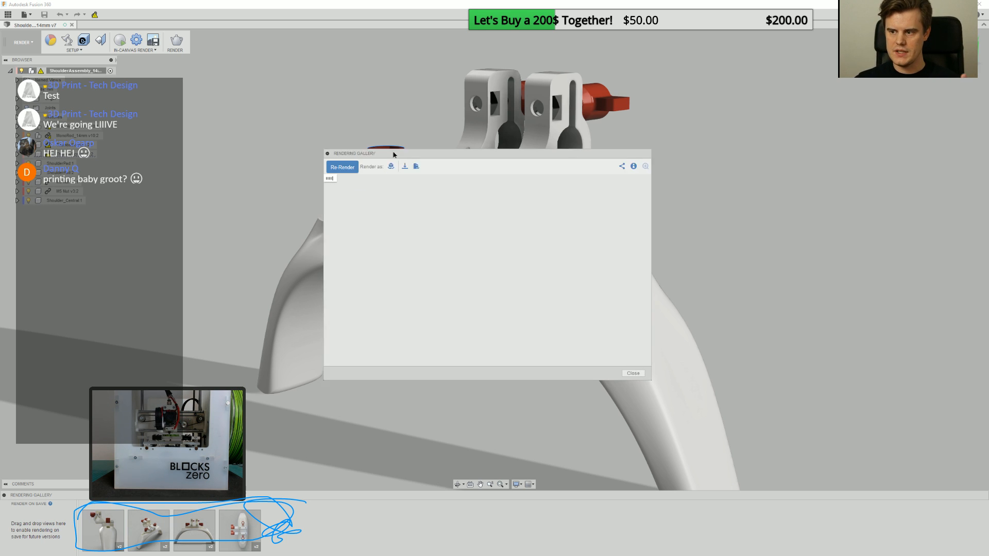
drag(631, 354, 751, 471)
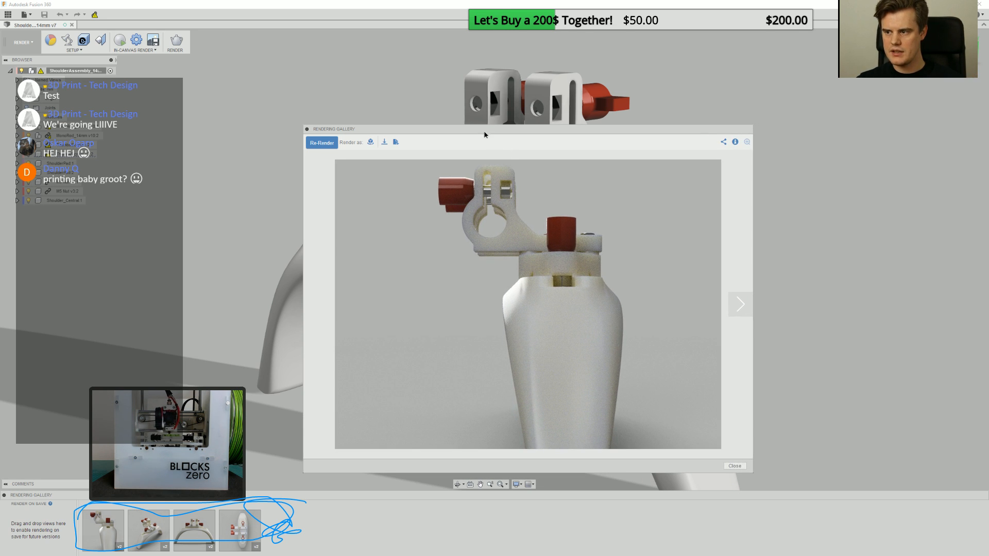
drag(484, 134, 412, 102)
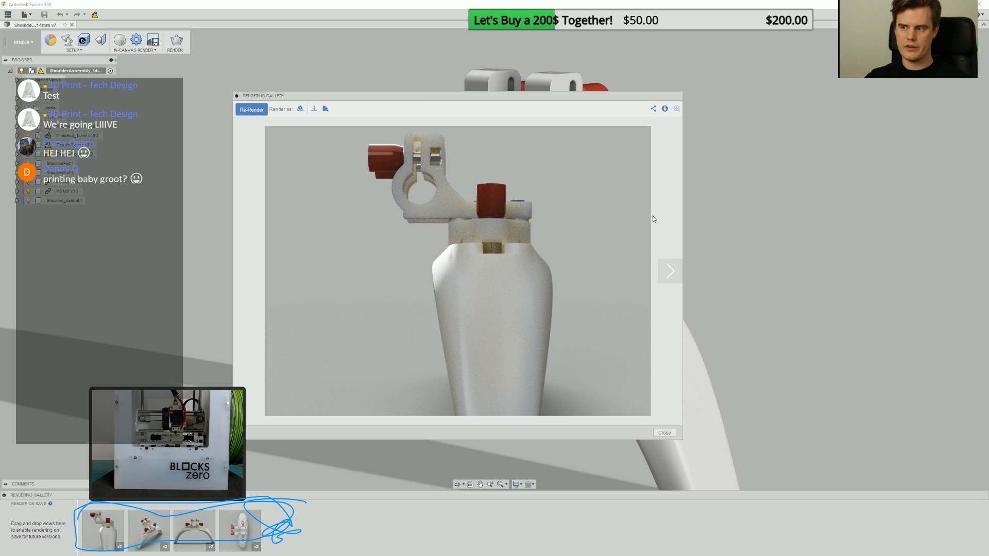
click(665, 273)
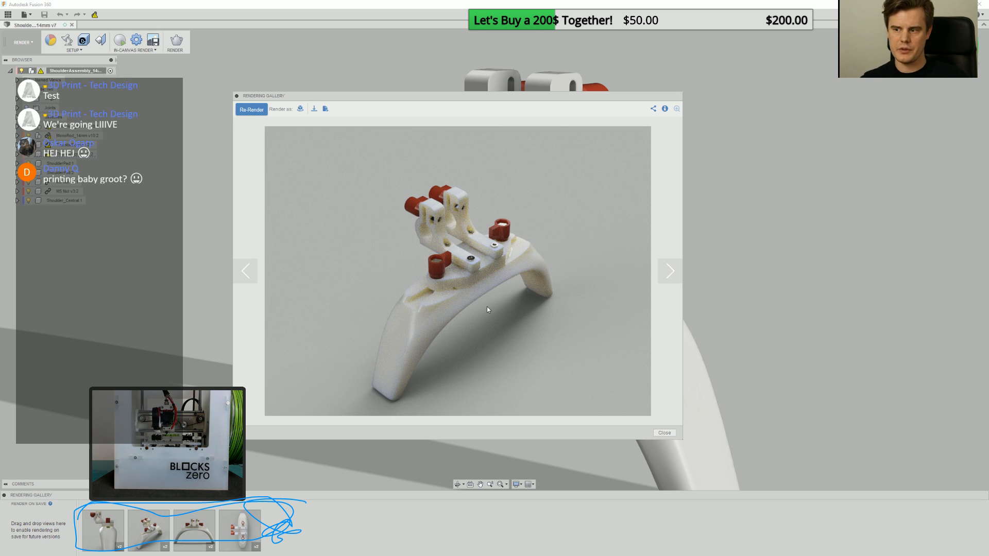
drag(435, 104, 424, 92)
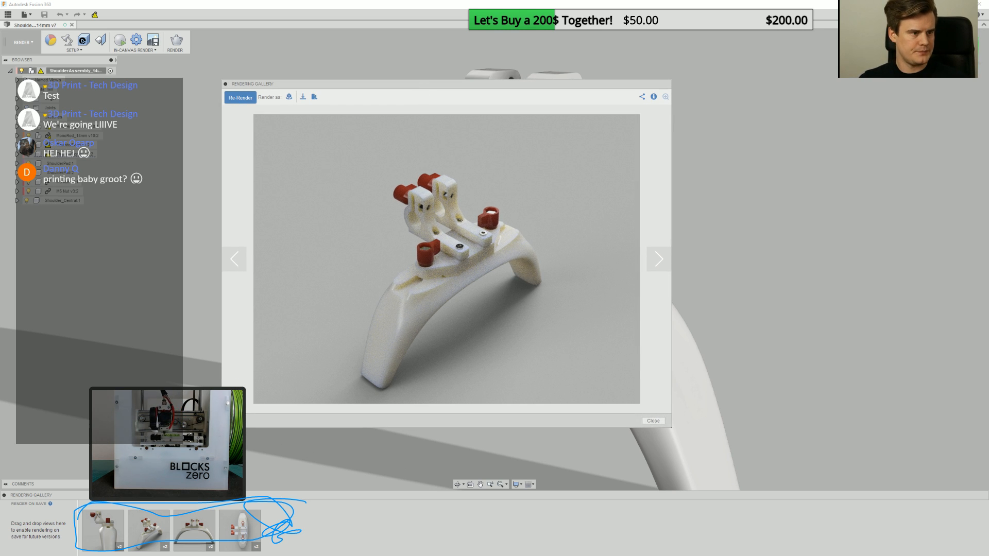
Circle the shoulder assembly and its details on the opened rendering, clear the marks and close the rendering viewer.
key(Escape)
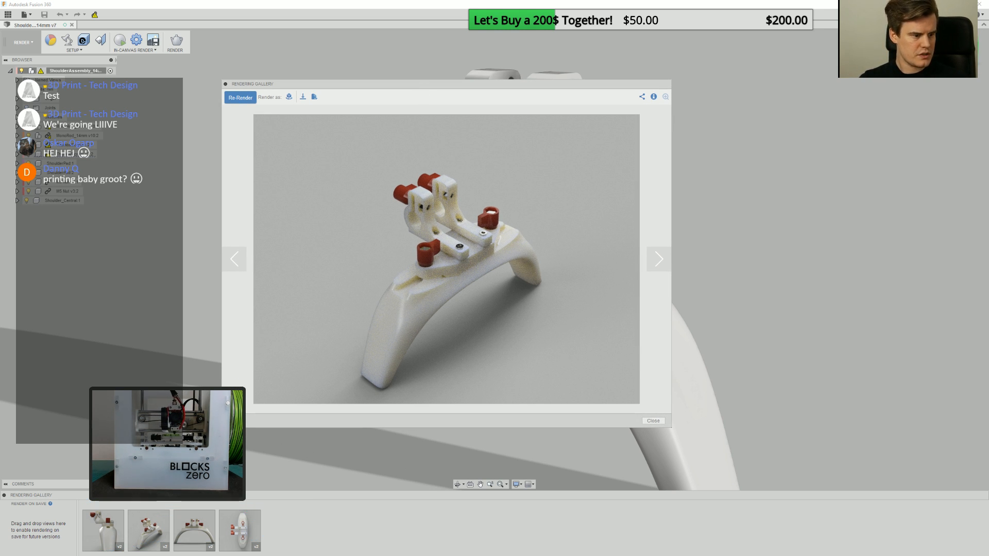
mouse_move(499, 162)
mouse_down()
mouse_move(363, 363)
mouse_move(447, 197)
mouse_move(458, 242)
mouse_up()
mouse_move(392, 292)
mouse_down()
mouse_move(396, 278)
mouse_move(410, 291)
mouse_up()
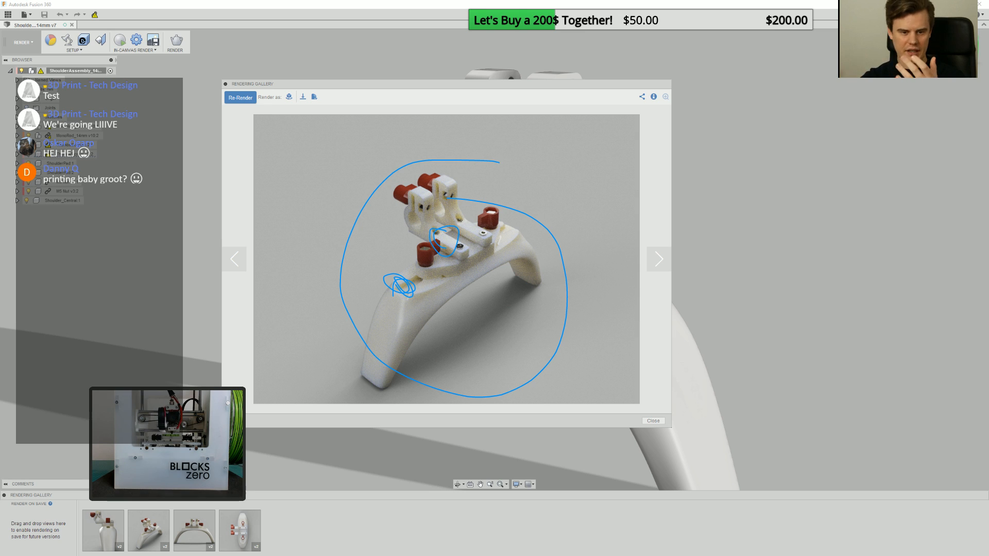
key(Escape)
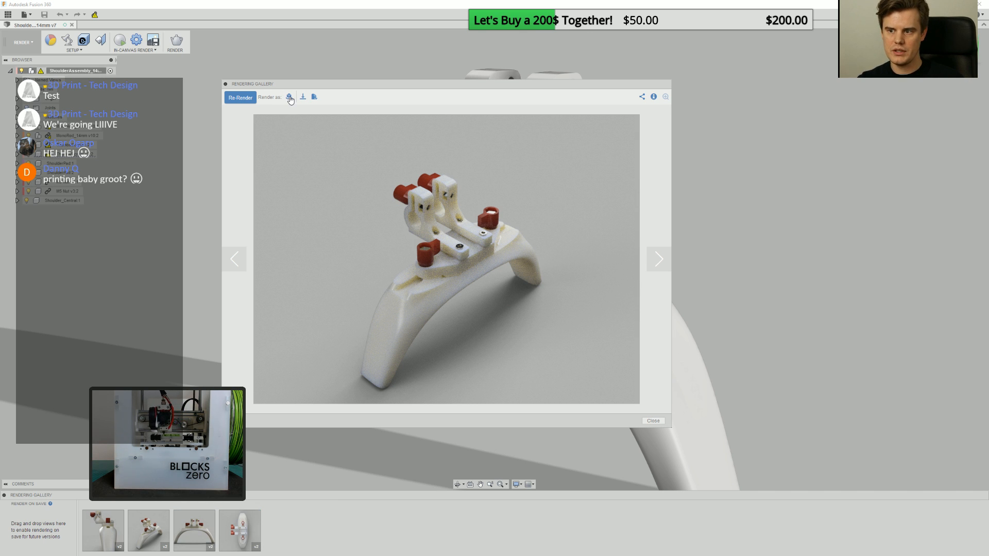
drag(518, 88, 526, 84)
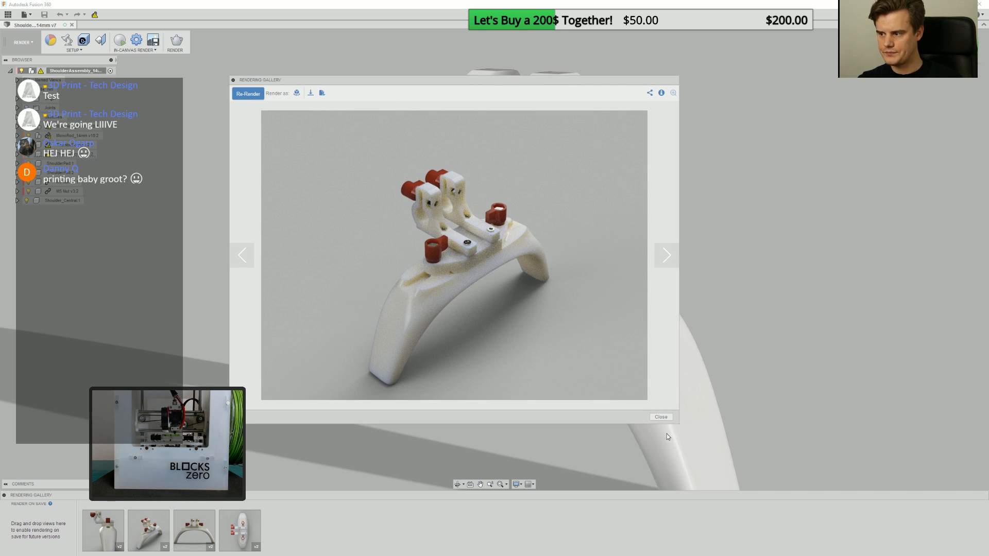
click(662, 417)
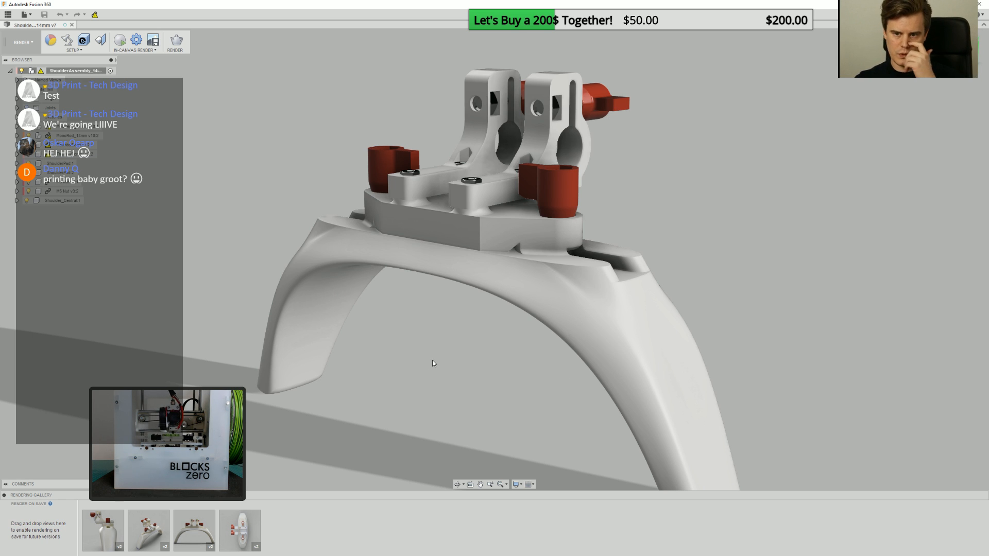
Examine the shoulder assembly's nuts and thumbscrews up close, then the whole pad from the front in the render view.
shift+middle_drag(470, 362, 465, 296)
scroll(466, 296, up, 5)
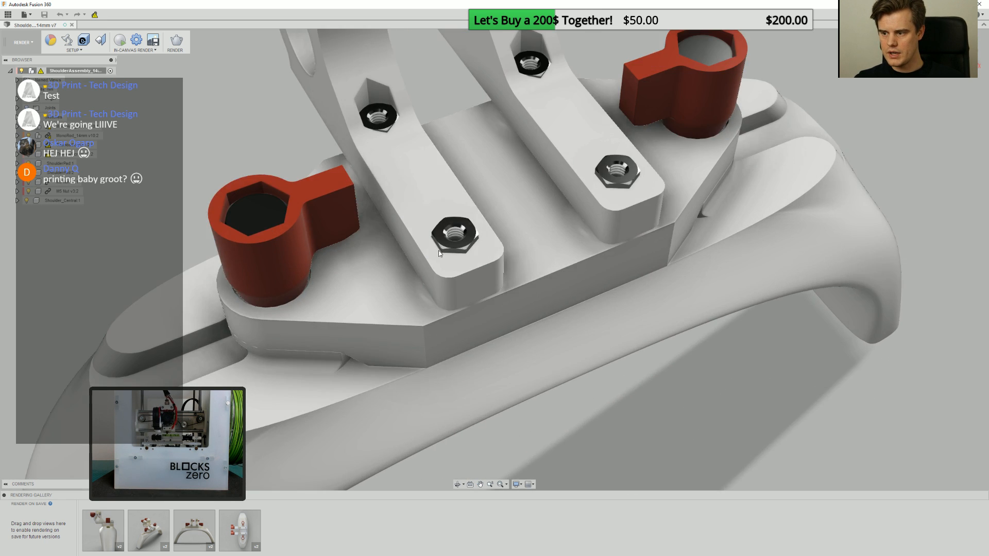
scroll(489, 330, down, 6)
shift+middle_drag(494, 336, 494, 305)
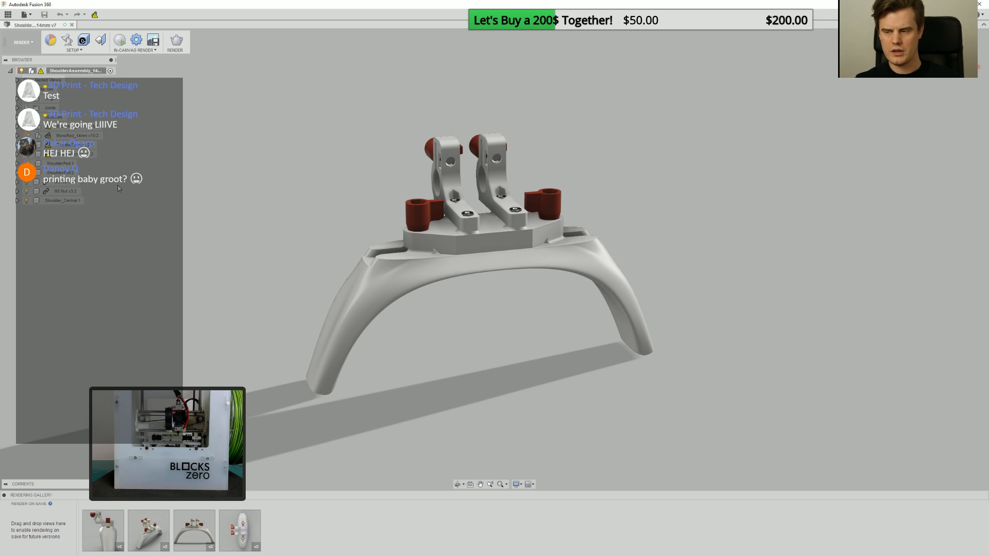
scroll(318, 239, up, 2)
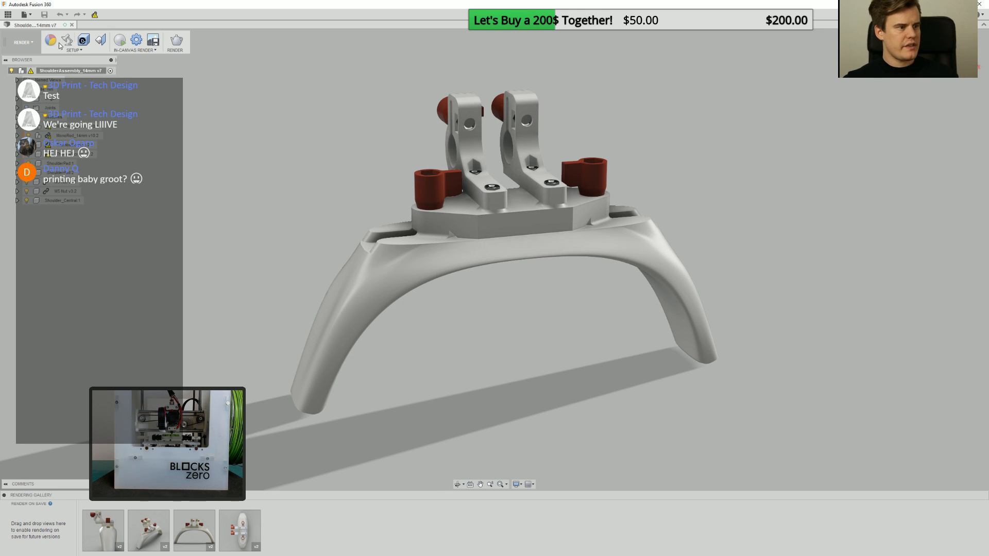
Circle the rendering tools on screen and open the Appearance settings beside the shoulder assembly.
mouse_move(56, 62)
mouse_down()
mouse_move(172, 64)
mouse_move(90, 13)
mouse_move(56, 57)
mouse_up()
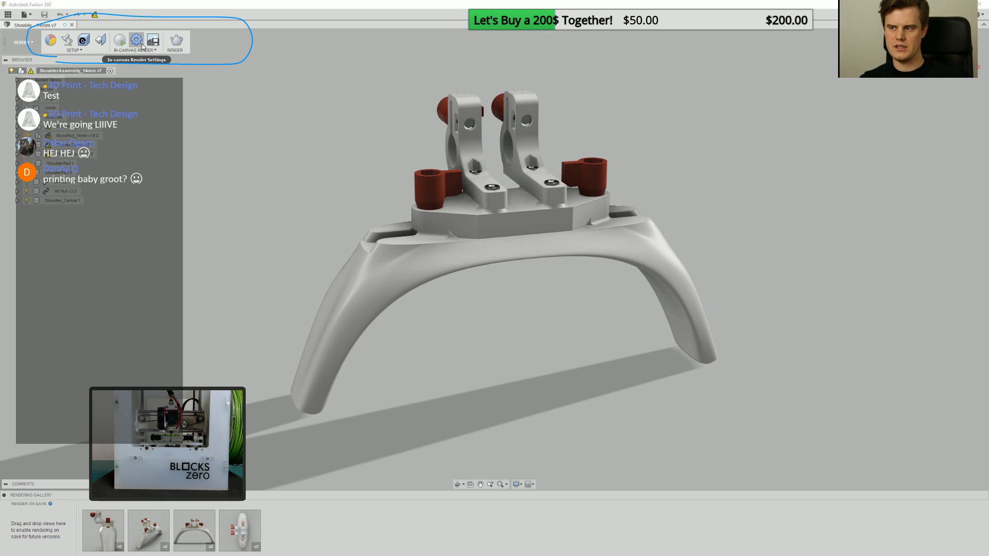
click(49, 39)
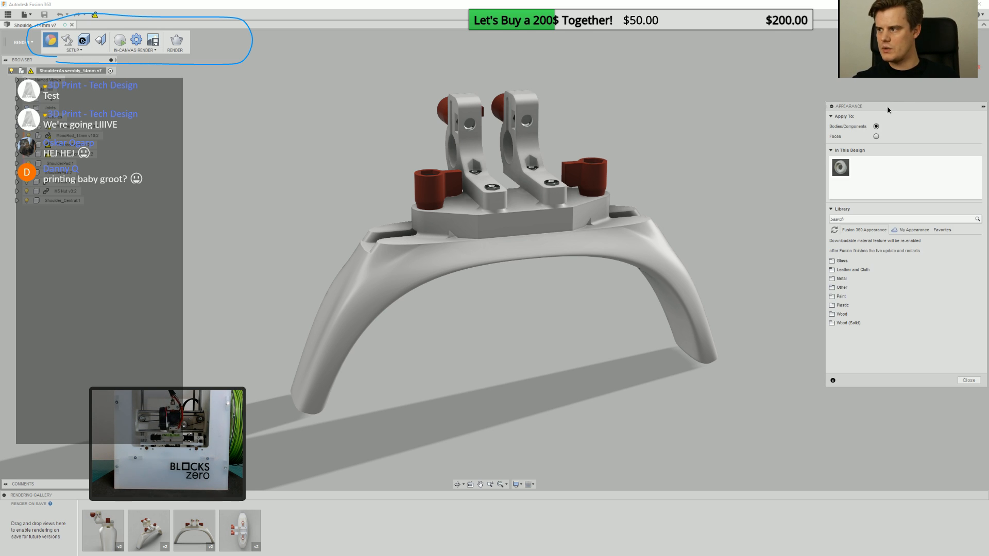
drag(859, 107, 835, 117)
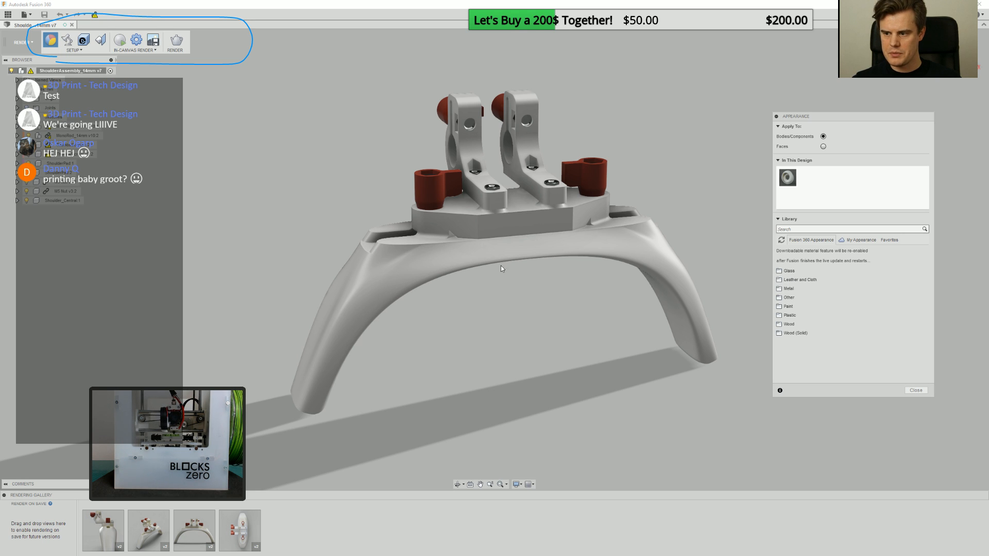
Apply the transparent plastic Acrylic (Red) from the appearance library to the curved shoulder pad.
click(813, 315)
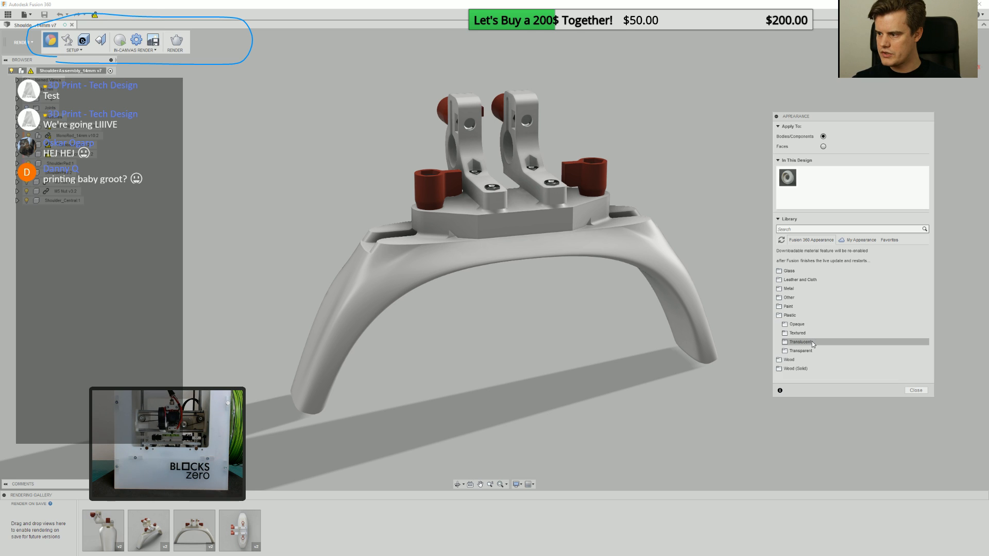
click(811, 343)
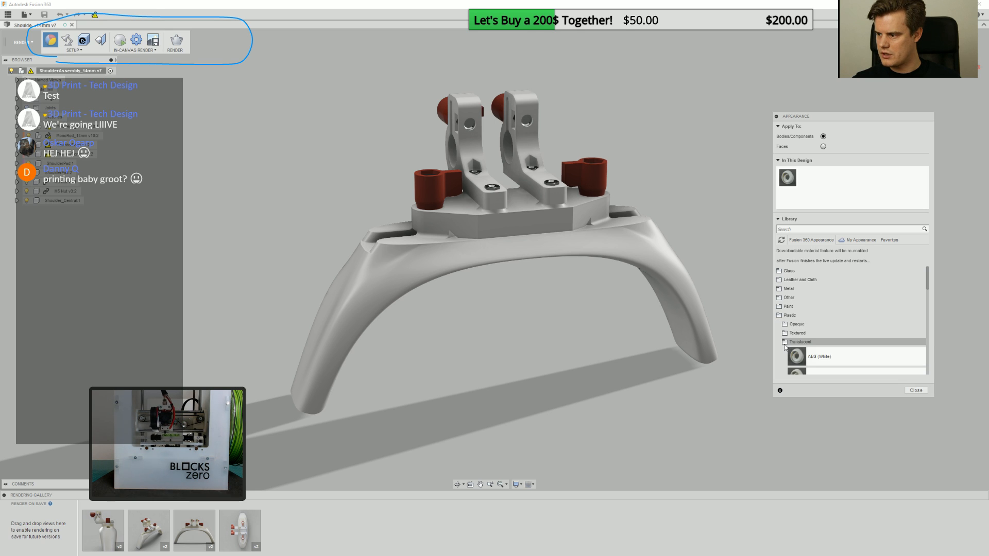
click(801, 342)
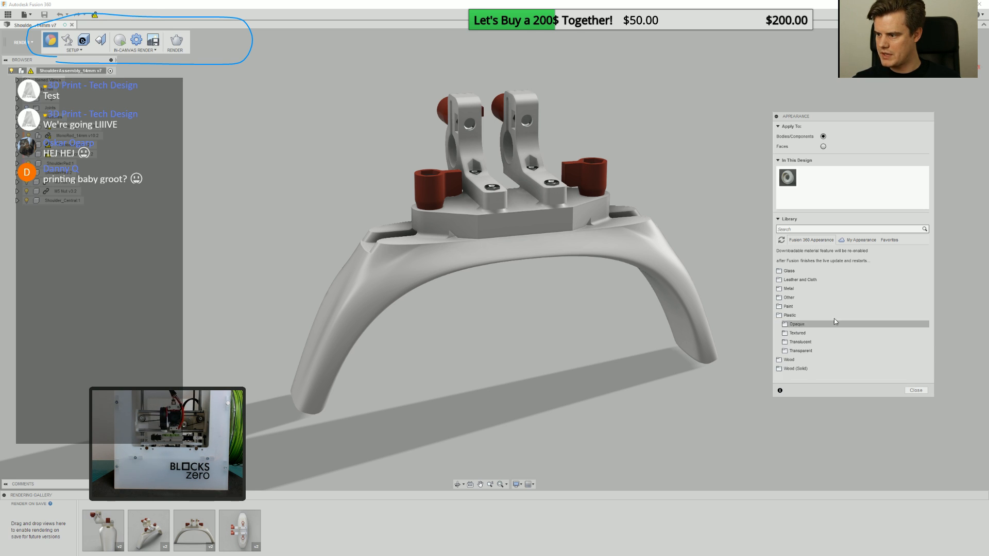
click(805, 351)
scroll(834, 309, down, 3)
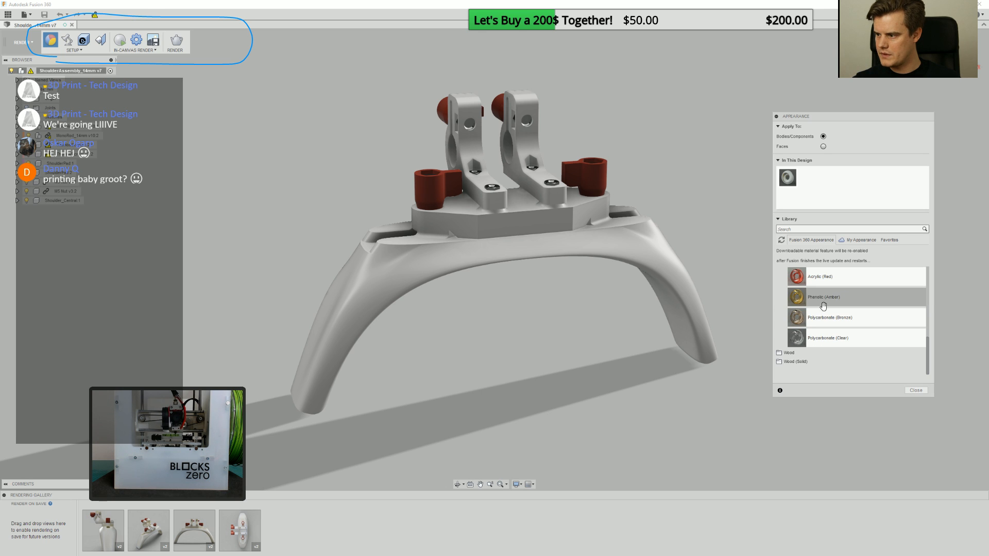
drag(823, 306, 357, 295)
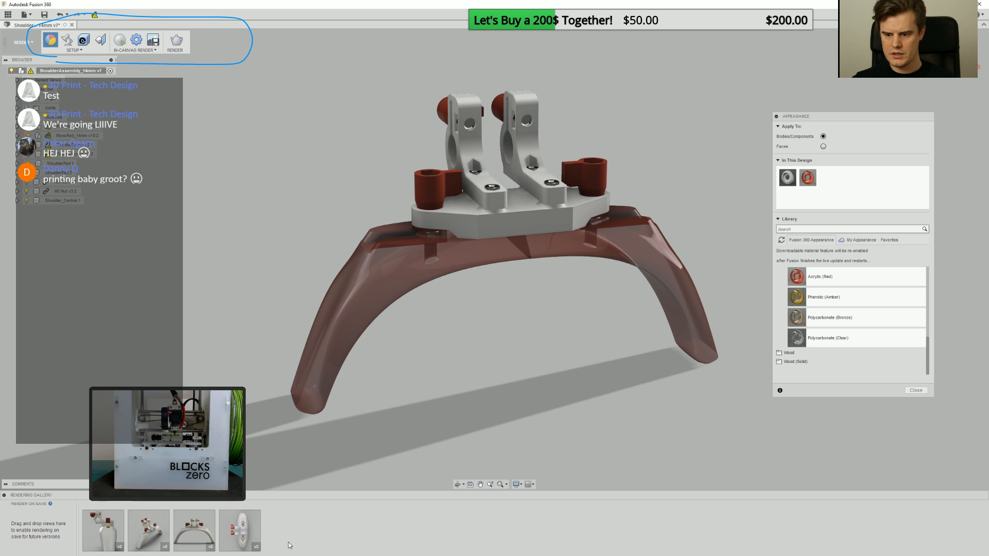
Apply a Chrome metal appearance from the library to the central mounting plate on the shoulder pad.
shift+middle_drag(494, 391, 483, 385)
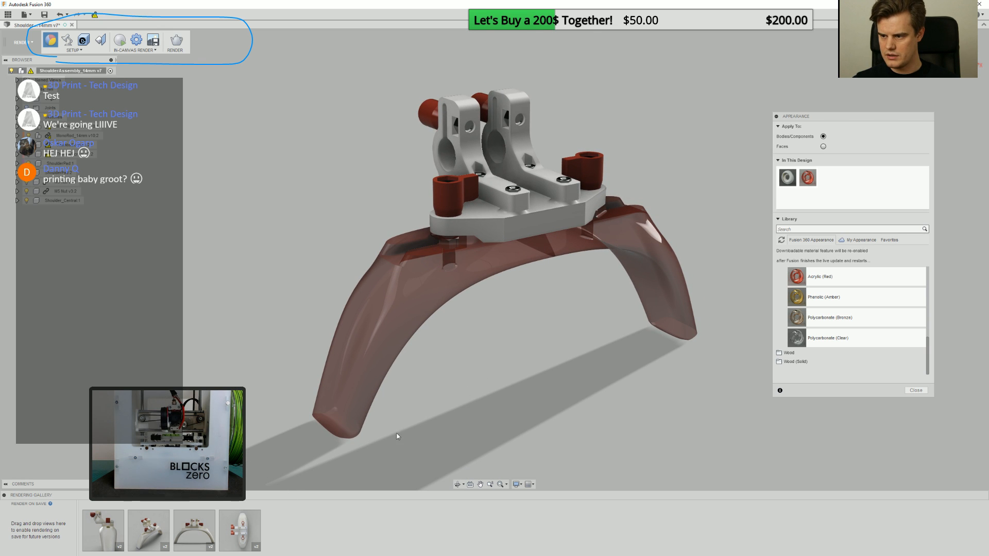
scroll(484, 324, up, 3)
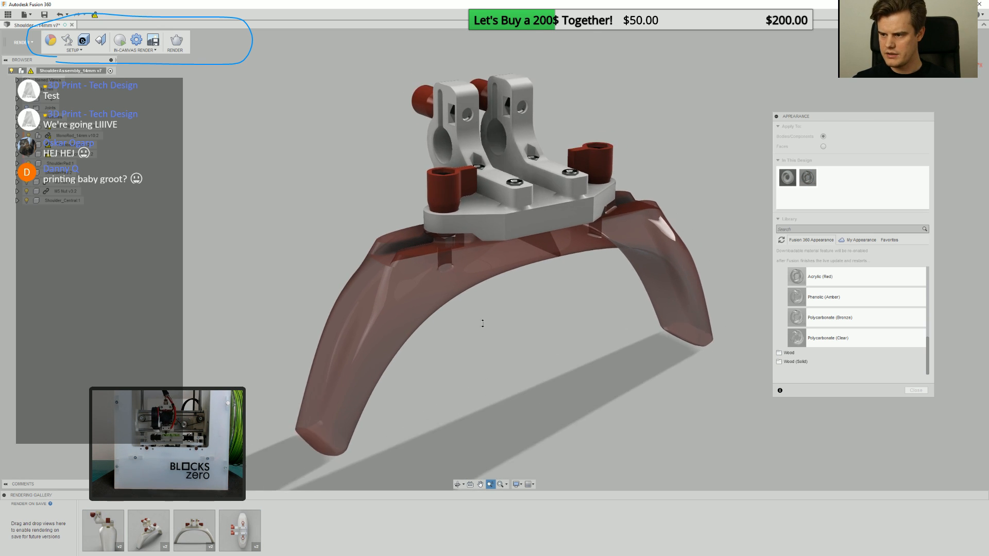
scroll(483, 323, up, 5)
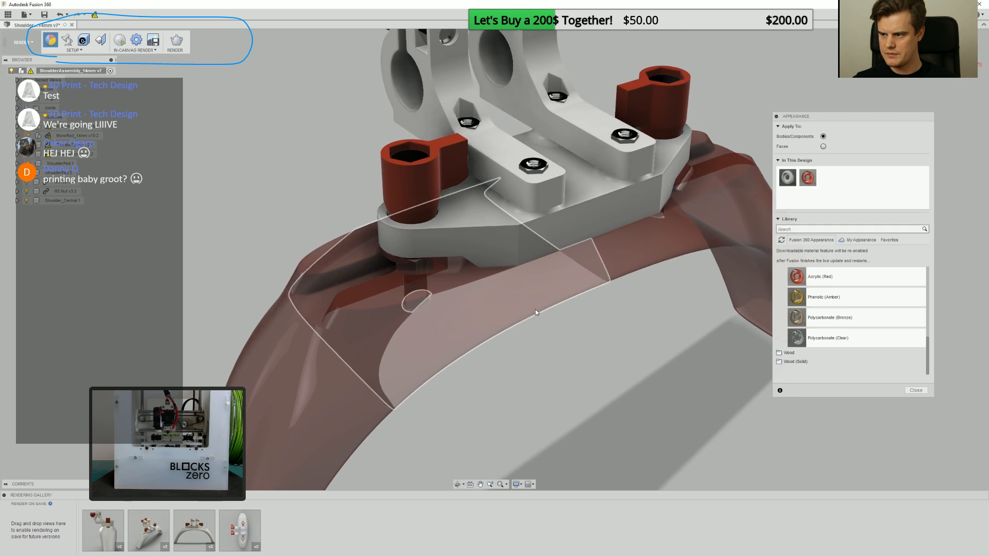
scroll(833, 297, up, 2)
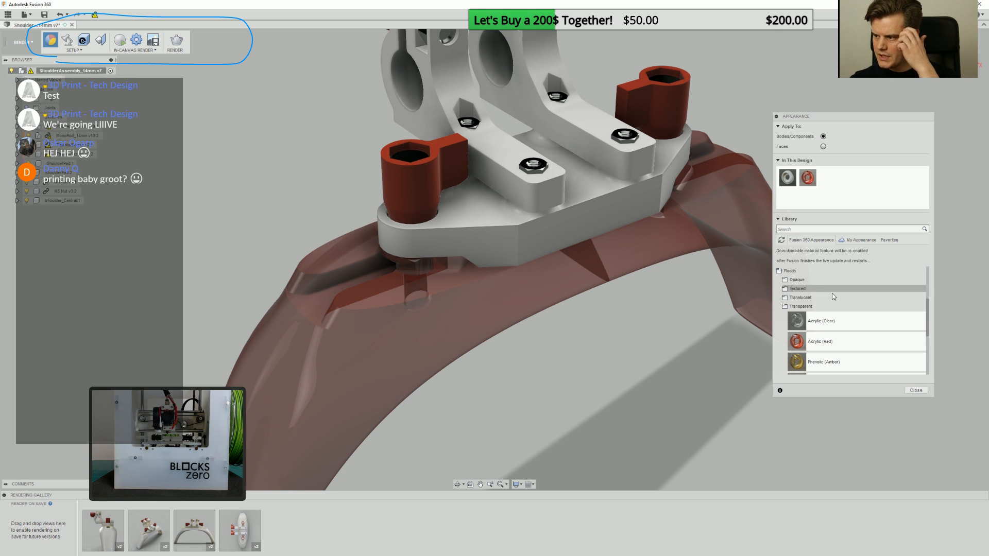
click(802, 306)
click(788, 315)
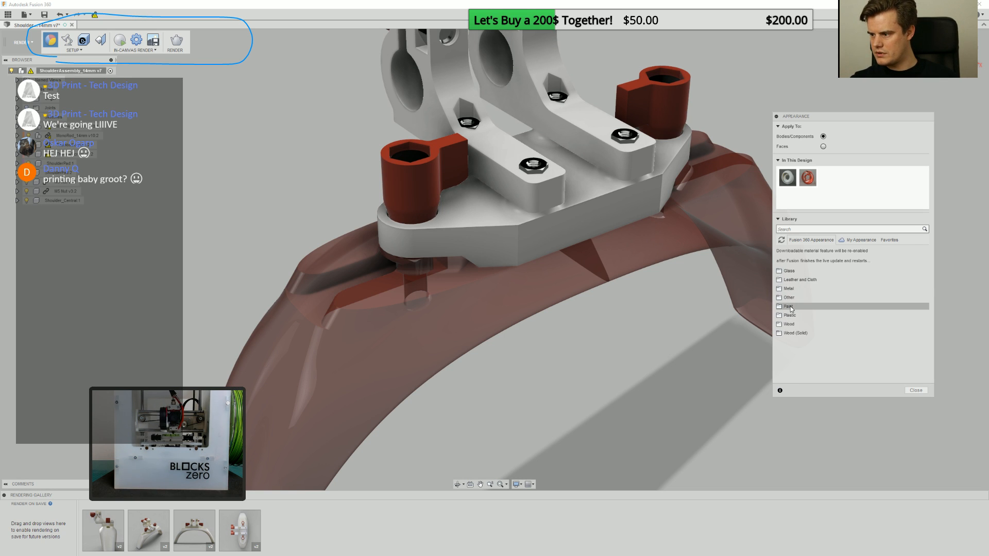
click(791, 307)
click(791, 307)
click(793, 288)
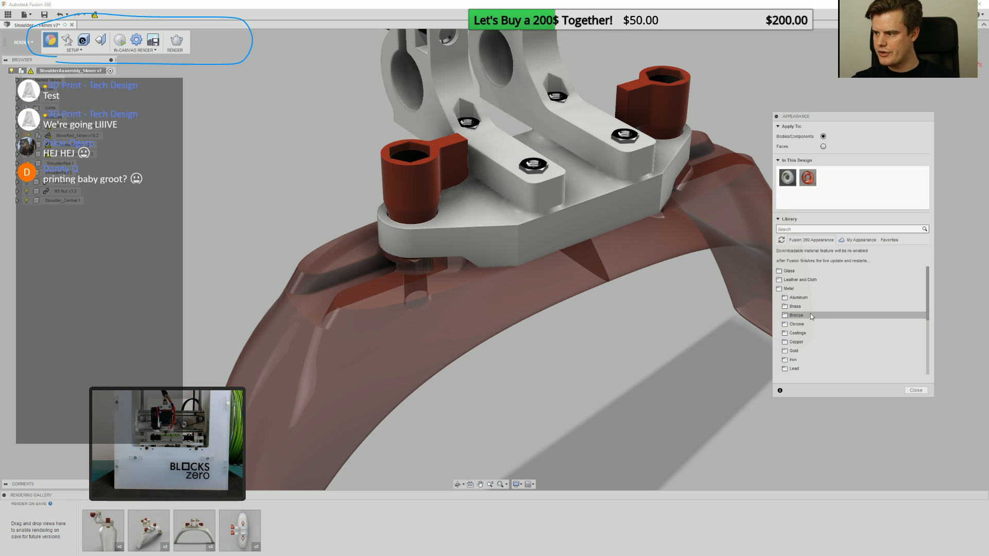
click(797, 326)
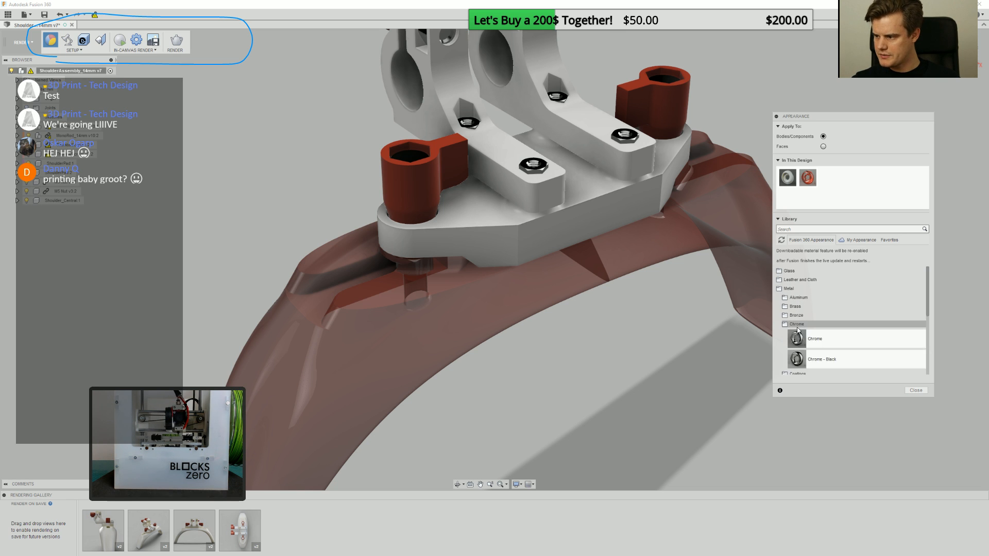
scroll(811, 335, down, 3)
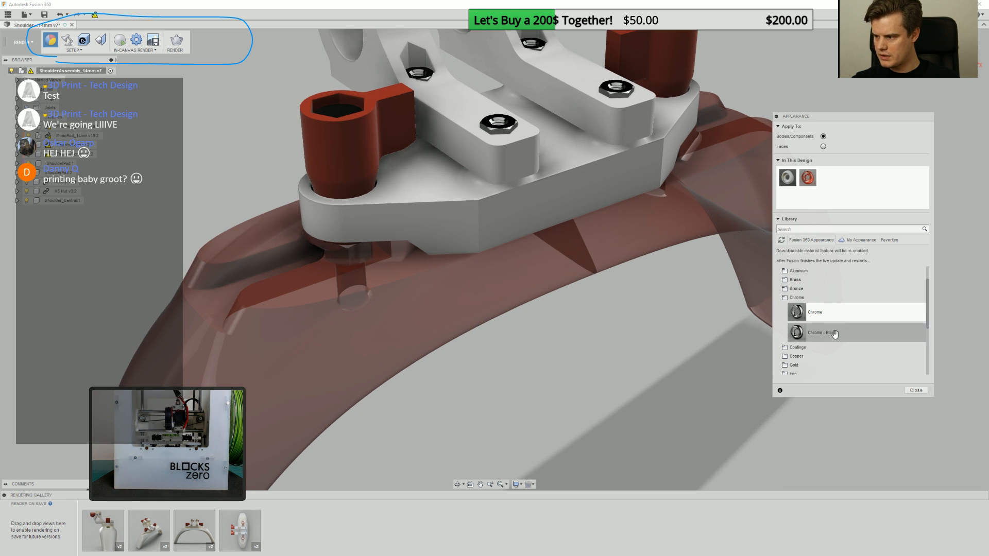
drag(818, 315, 525, 250)
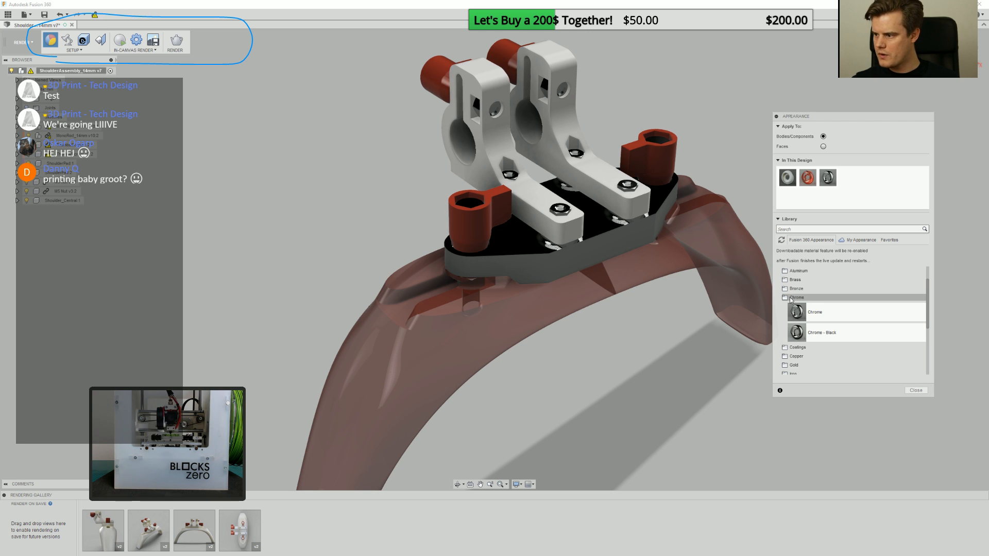
List the Brass appearances, scribble over their download options to point them out, and clear all marks from the screen.
click(798, 281)
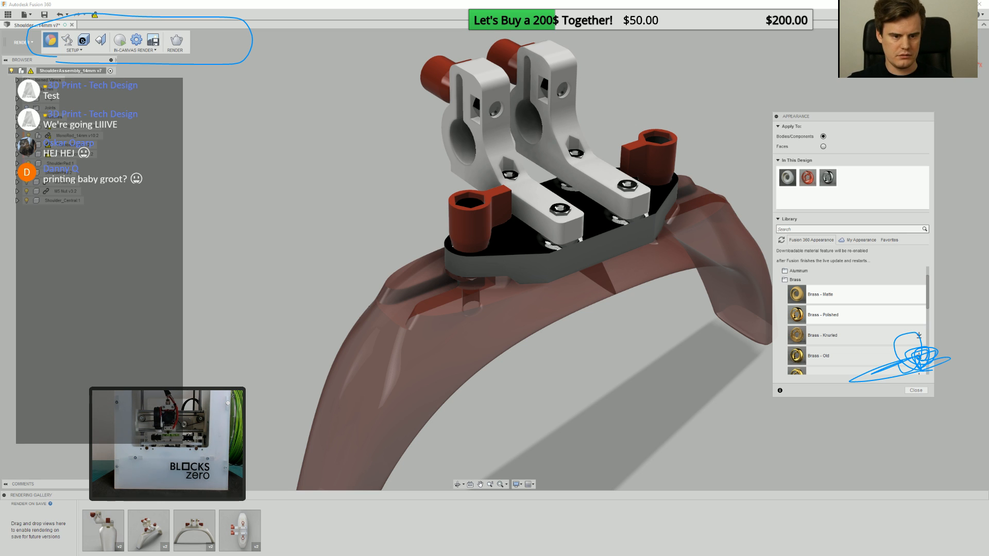
drag(845, 372, 311, 176)
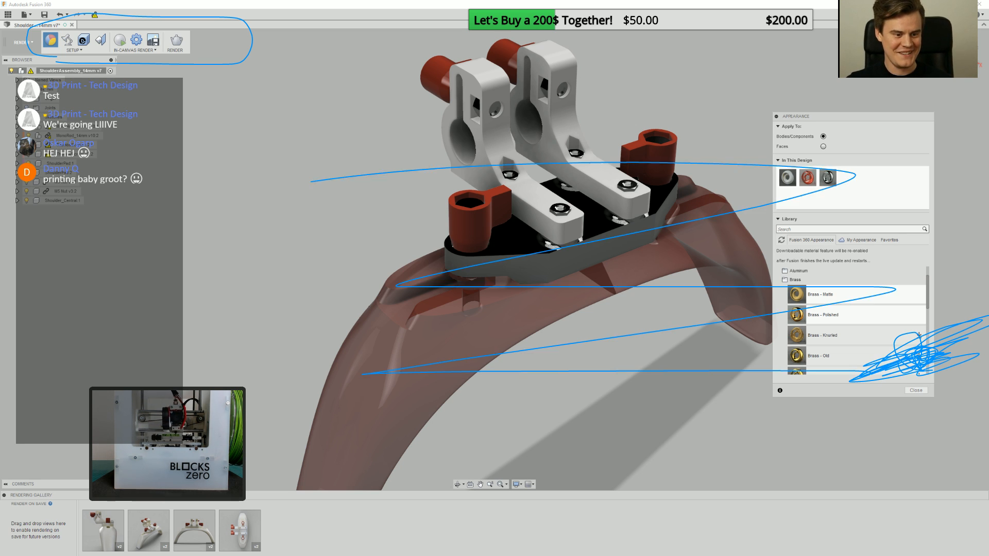
key(Escape)
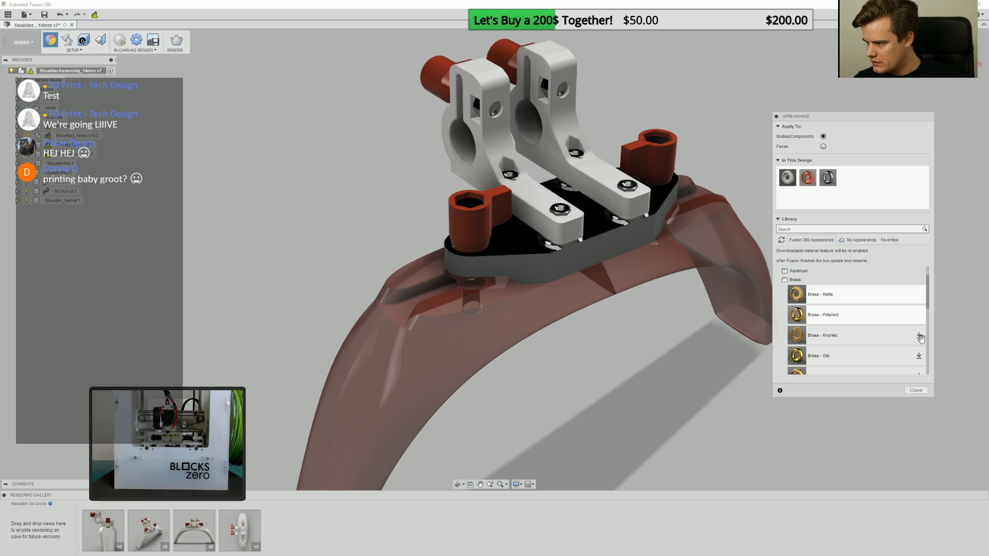
Reopen the Appearance settings and try to download the Brass - Knurled and Brass - Old materials.
key(Escape)
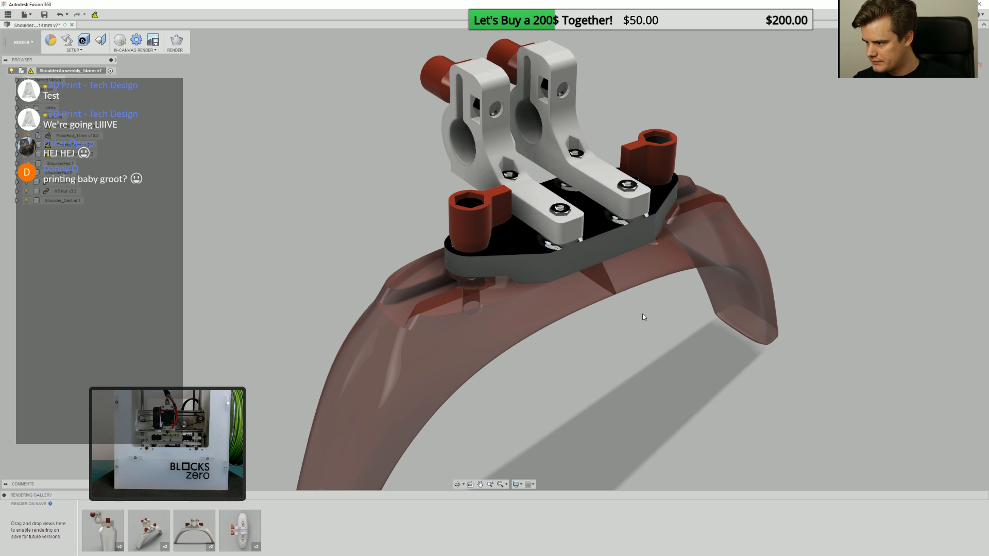
click(50, 40)
click(918, 337)
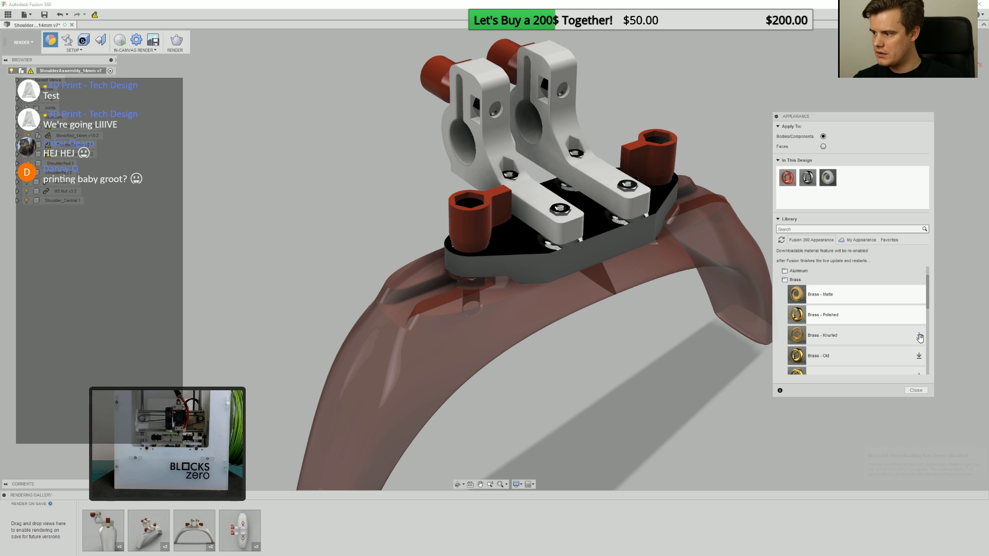
click(919, 357)
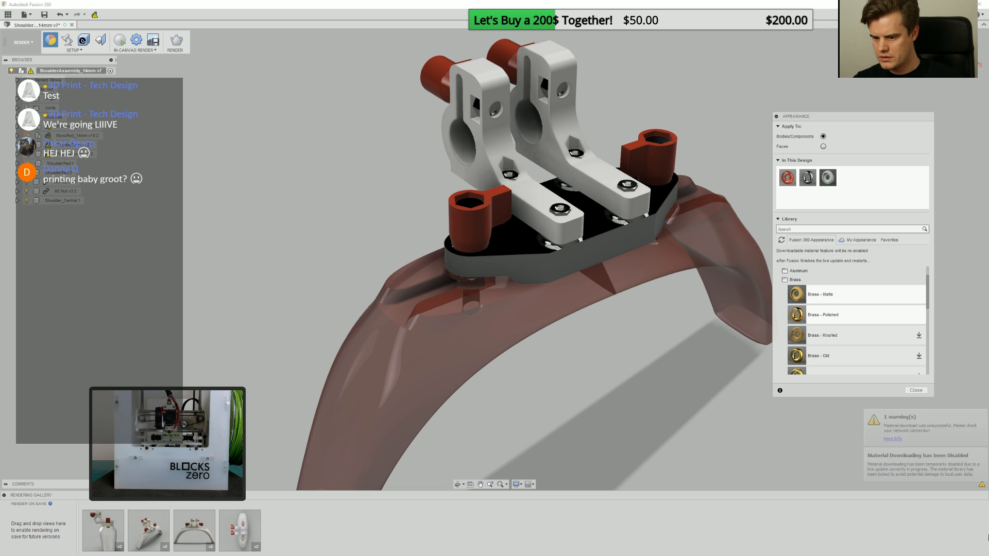
click(919, 337)
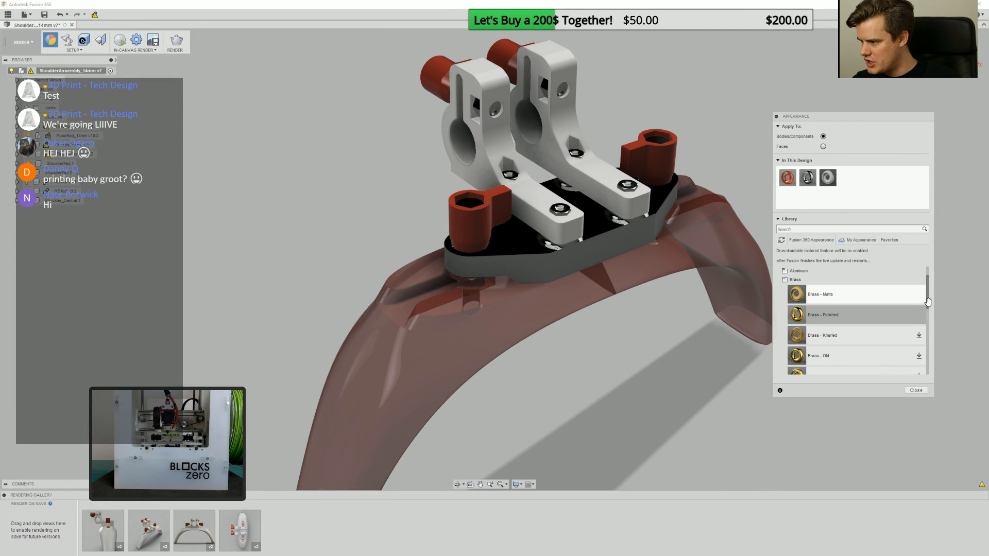
drag(927, 302, 926, 312)
click(918, 319)
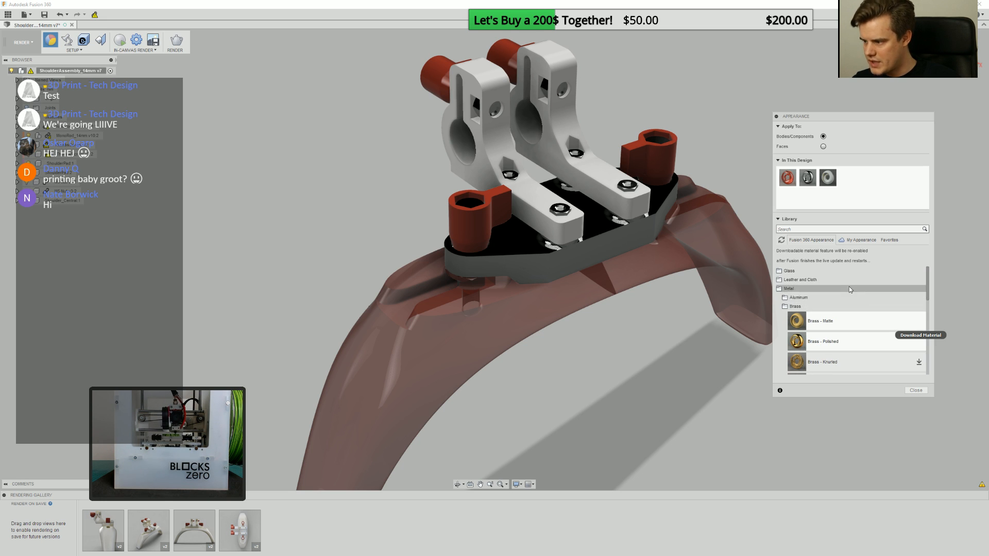
Try to apply the finished wood Bamboo Light - Semigloss to the rod clamp arms and leave the Appearance settings.
click(849, 323)
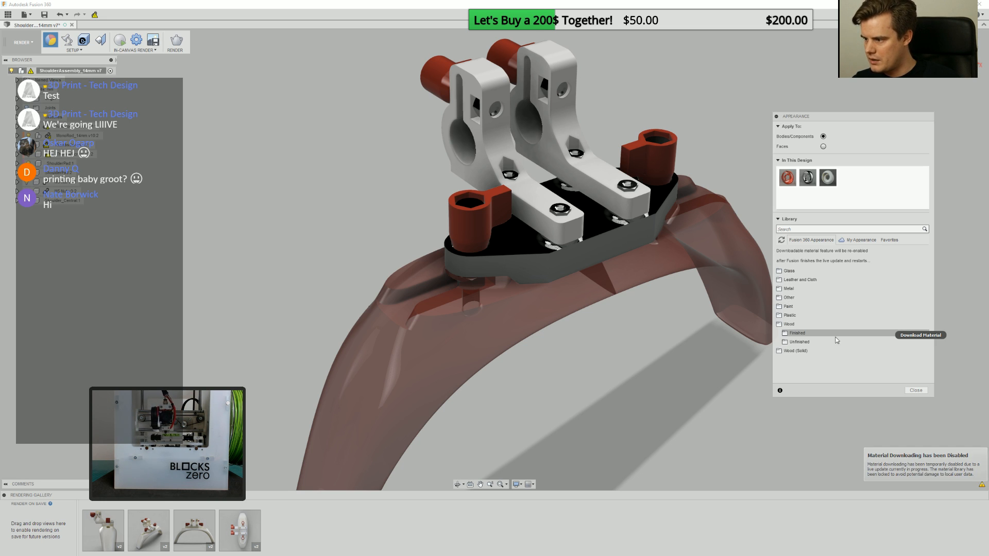
click(811, 333)
drag(831, 349, 520, 154)
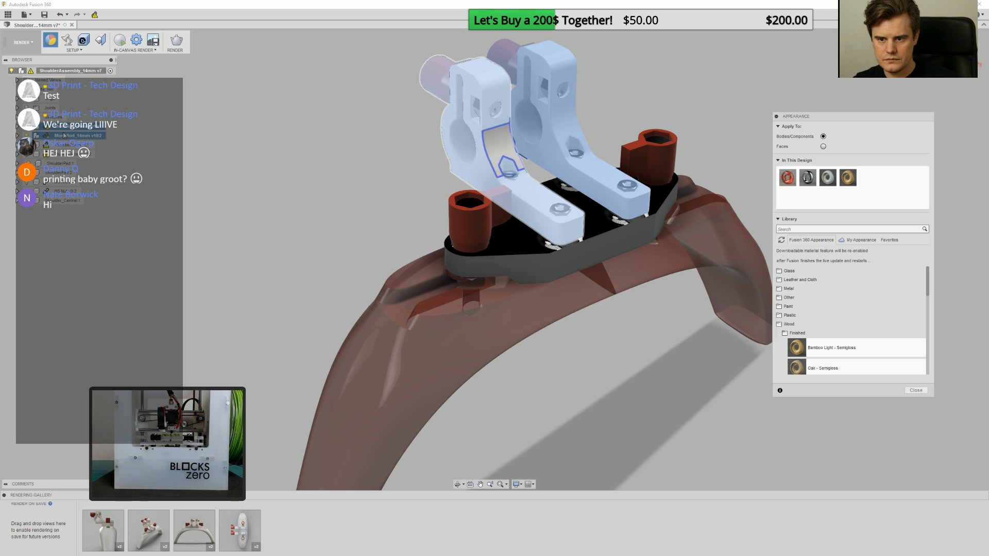
key(Escape)
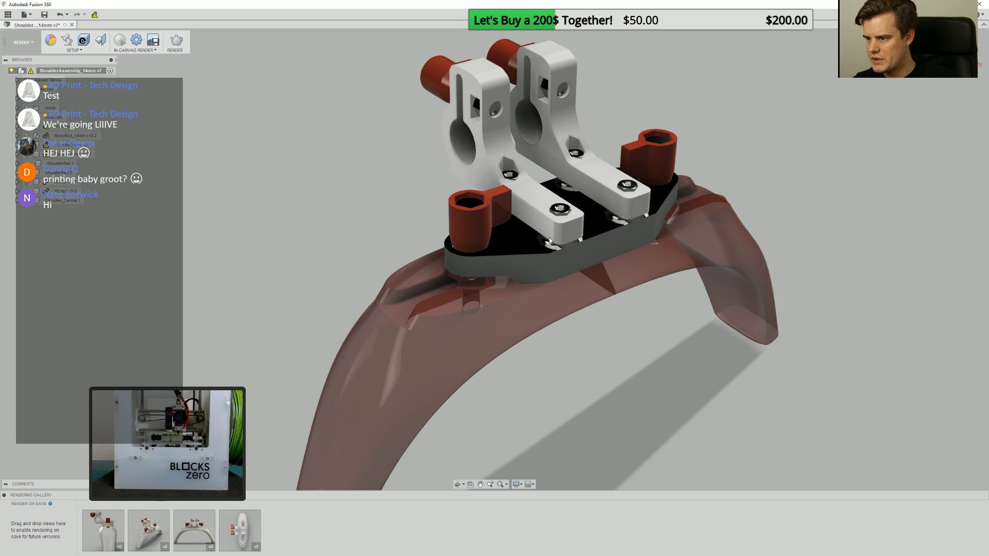
Examine the recoloured shoulder assembly from the front and the side, and try the in-canvas render.
shift+middle_drag(550, 241, 593, 288)
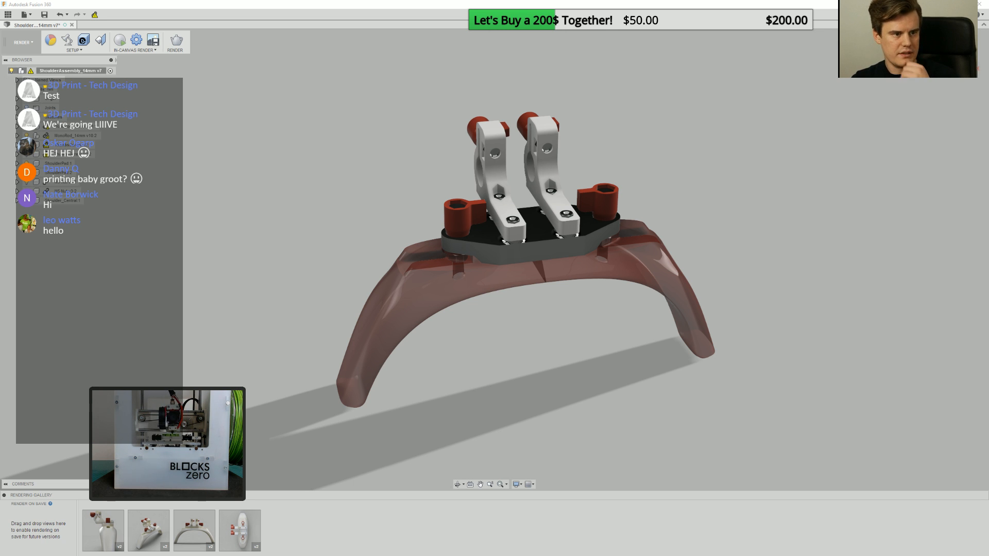
scroll(566, 202, down, 1)
scroll(566, 201, up, 2)
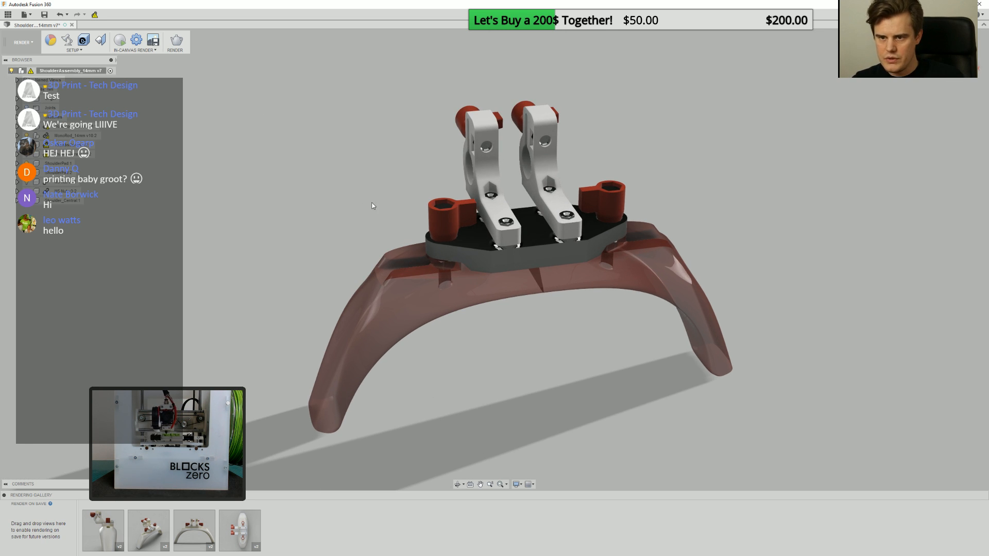
shift+middle_drag(373, 205, 403, 216)
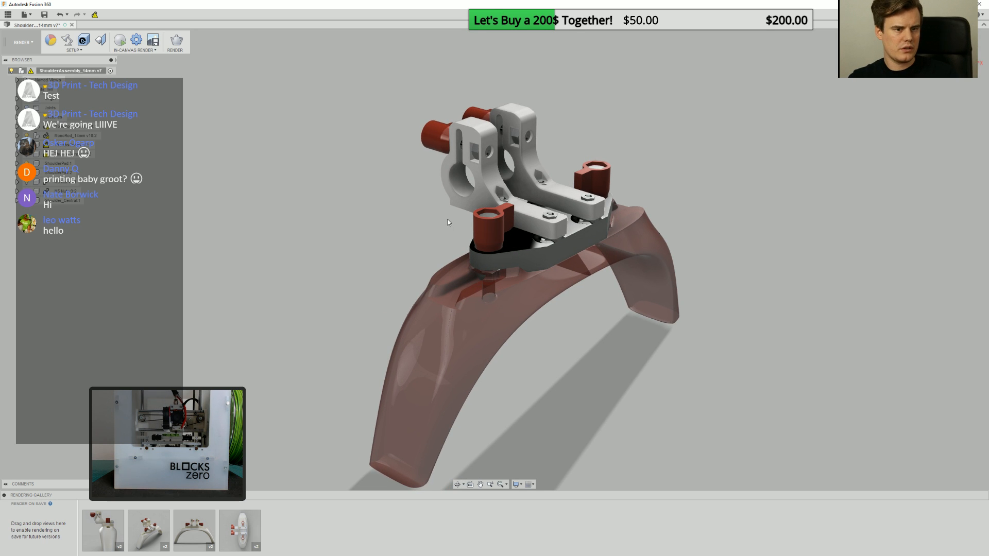
shift+middle_drag(537, 234, 556, 223)
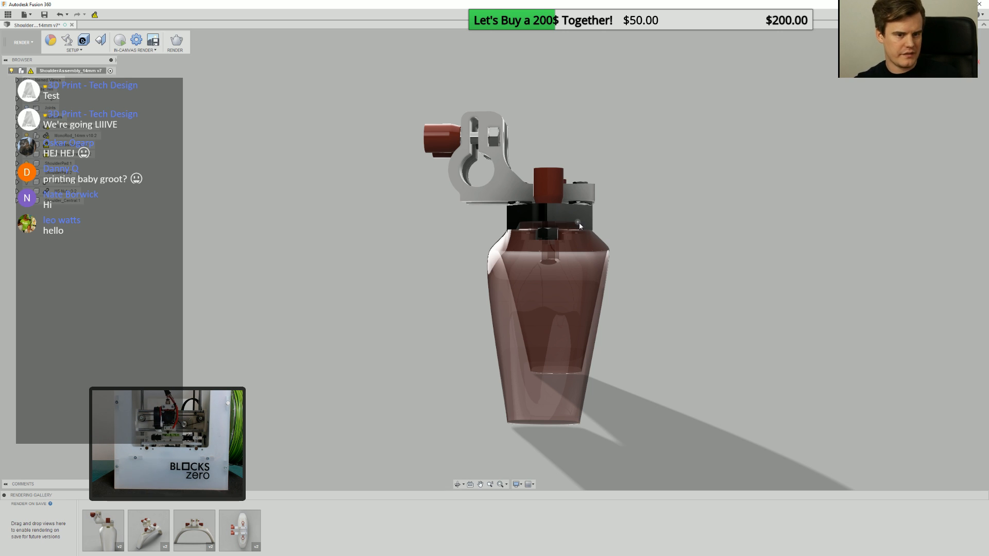
shift+middle_drag(570, 204, 609, 196)
shift+middle_drag(592, 199, 541, 216)
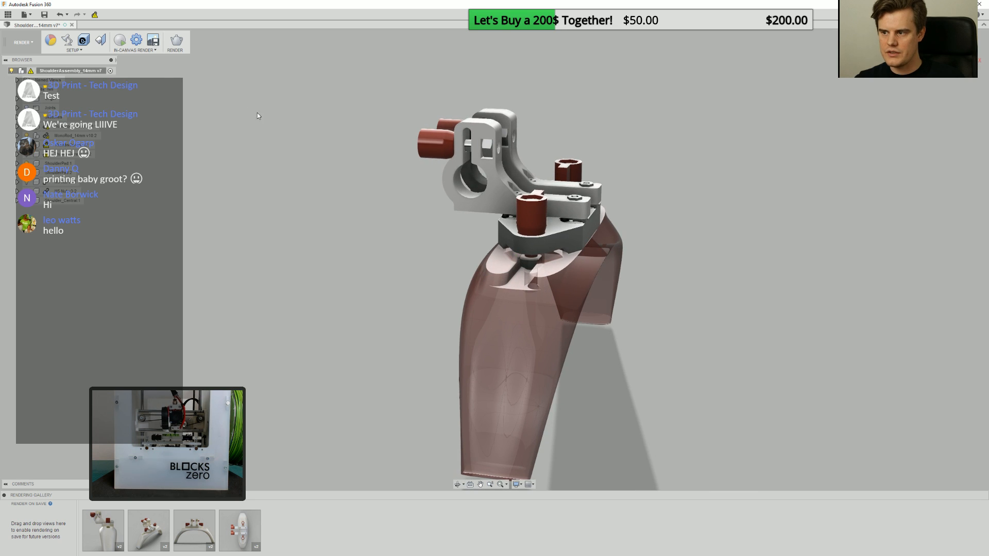
click(119, 41)
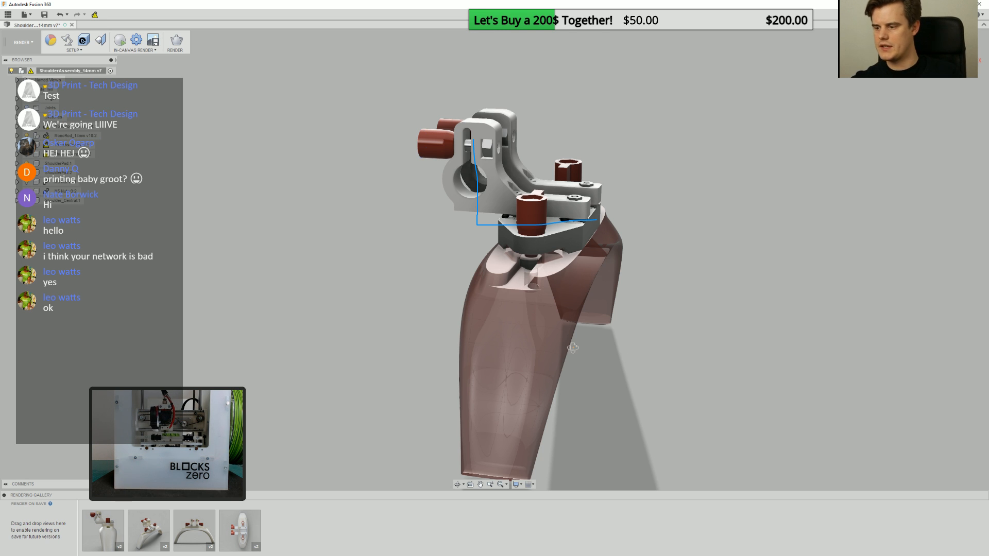
Examine the assembly's clamp arms, mounting plate and transparent pad from the opposite side, near and far.
shift+middle_drag(573, 348, 556, 214)
scroll(575, 330, down, 2)
scroll(575, 331, up, 2)
scroll(550, 243, up, 4)
scroll(492, 234, up, 5)
scroll(492, 234, down, 8)
scroll(517, 225, up, 5)
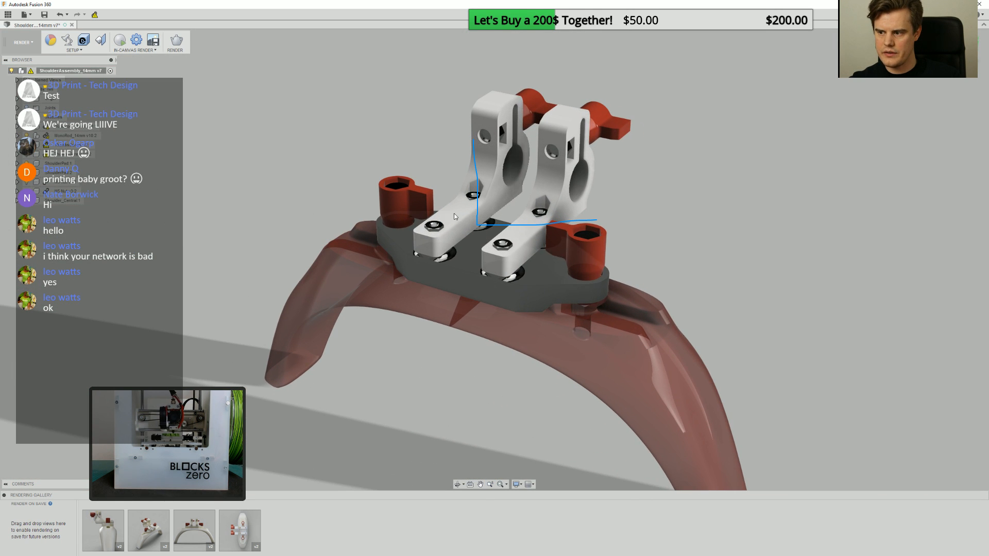
click(50, 40)
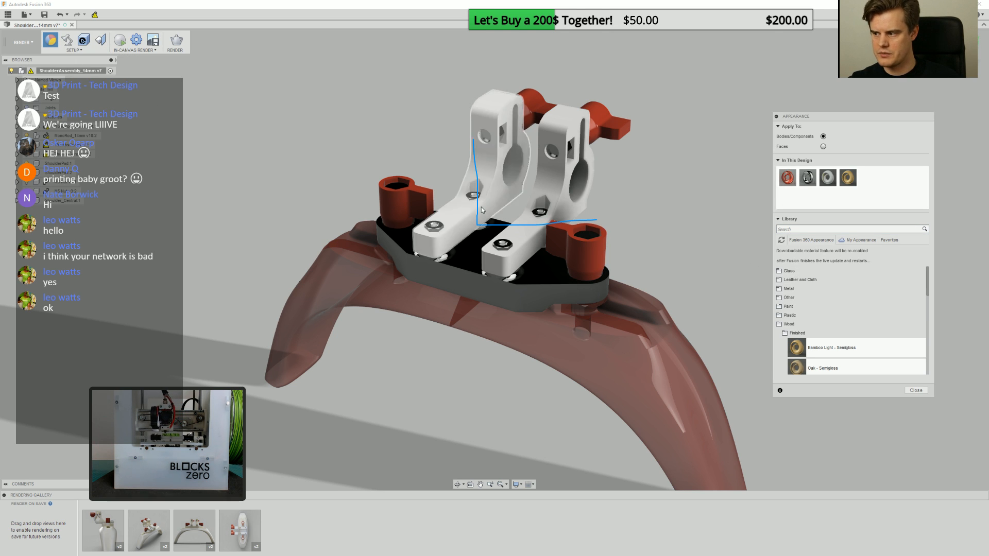
click(915, 390)
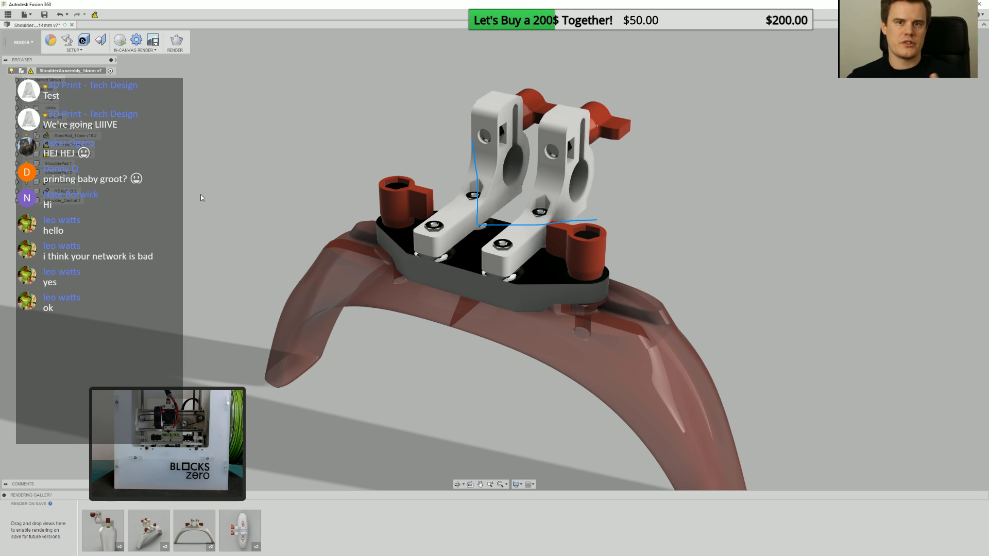
Set the in-canvas render performance option to Advanced.
click(138, 44)
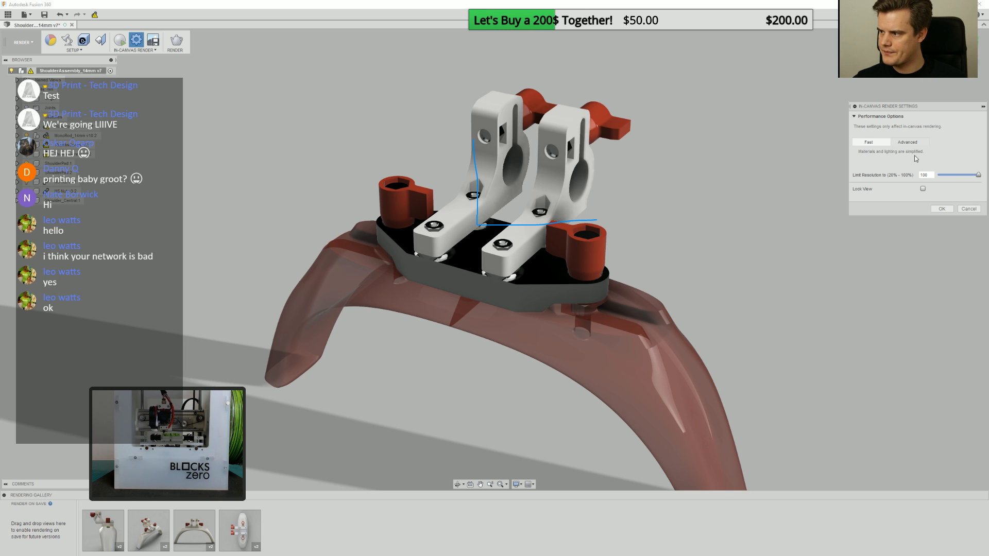
click(896, 142)
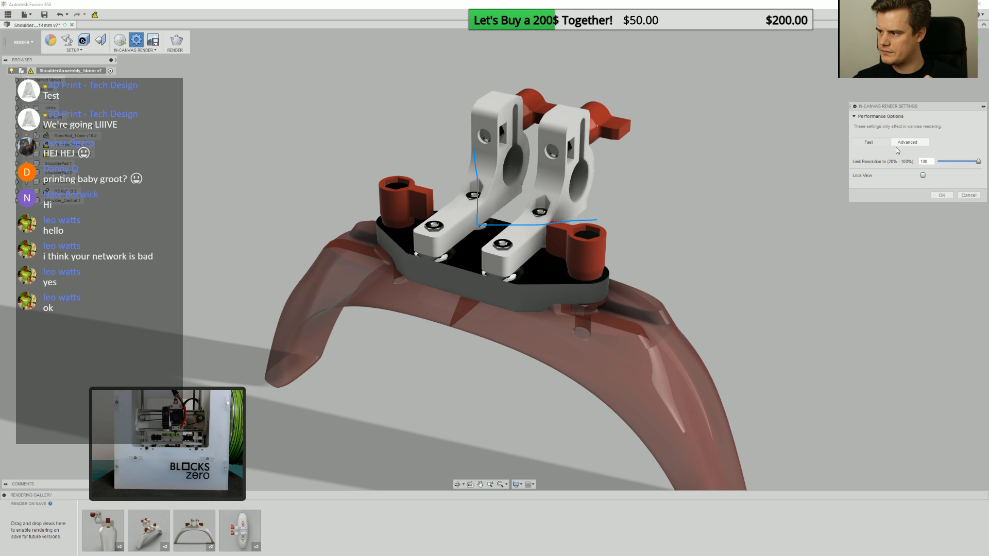
click(854, 117)
click(855, 117)
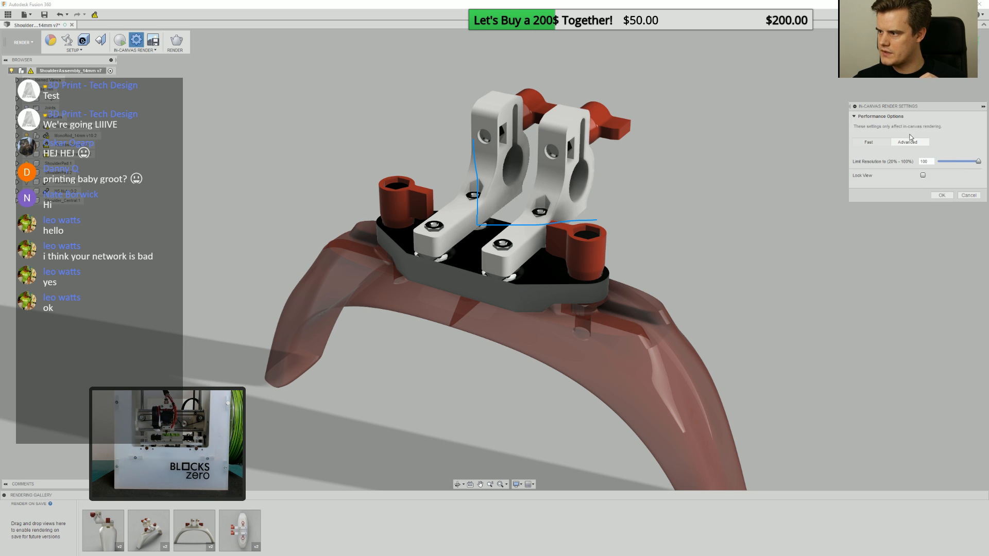
click(941, 197)
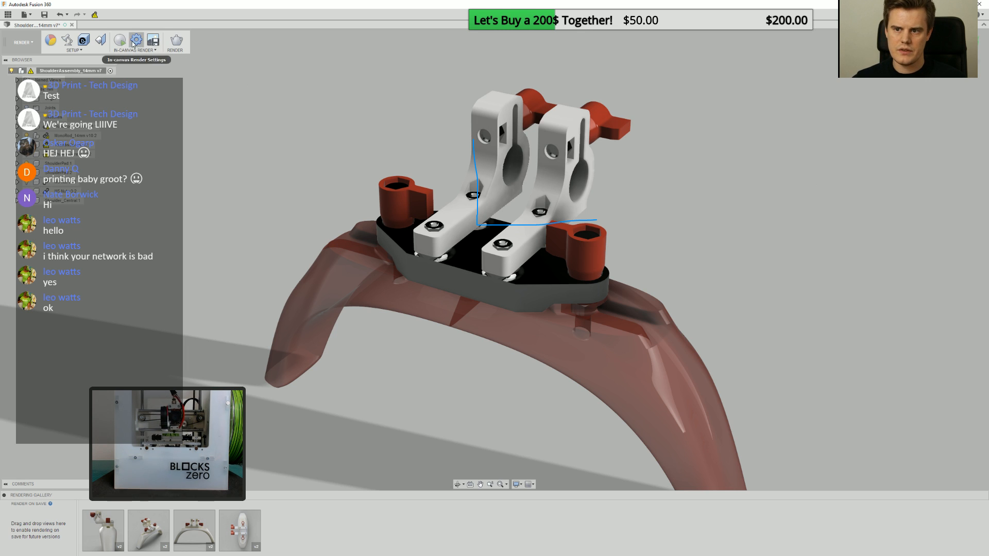
Change the scene background from a solid color to Environment.
click(69, 43)
drag(951, 109, 787, 72)
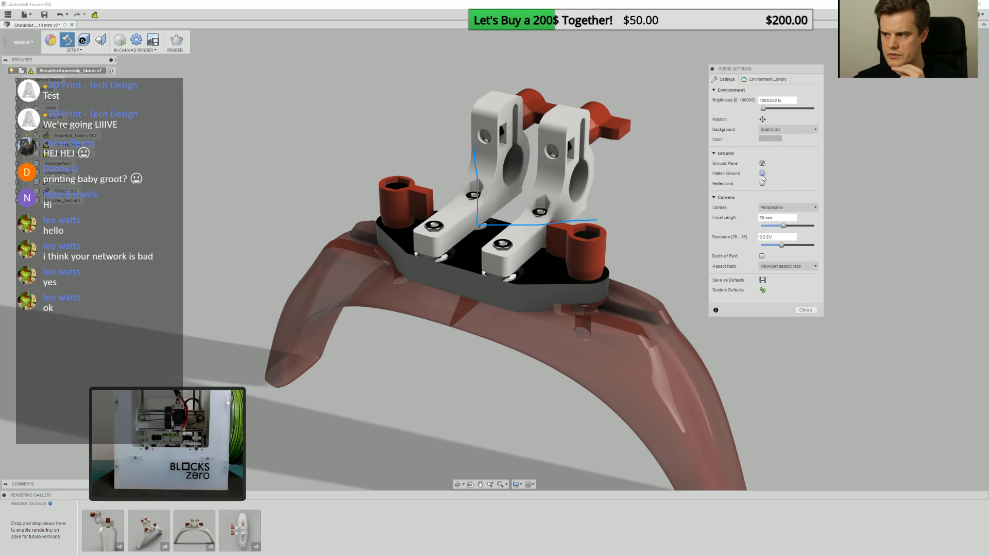
click(796, 135)
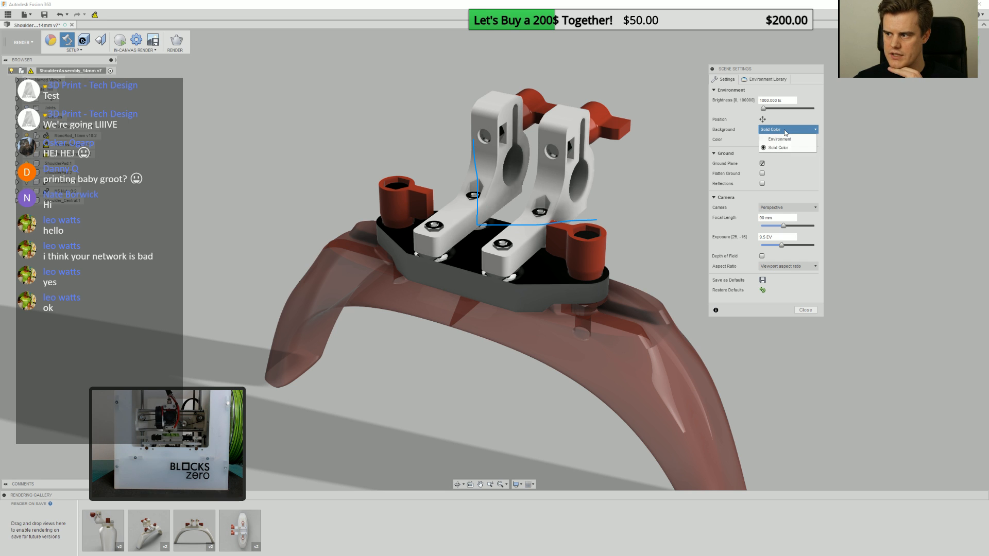
click(779, 139)
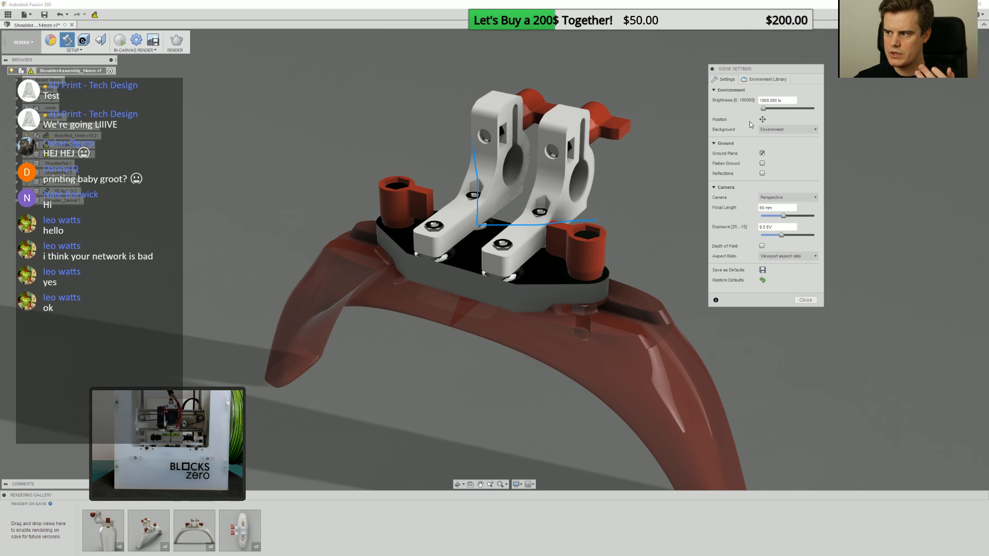
Apply the Field environment from the Fusion 360 library to the scene and view the assembly standing on the gravel road.
click(755, 82)
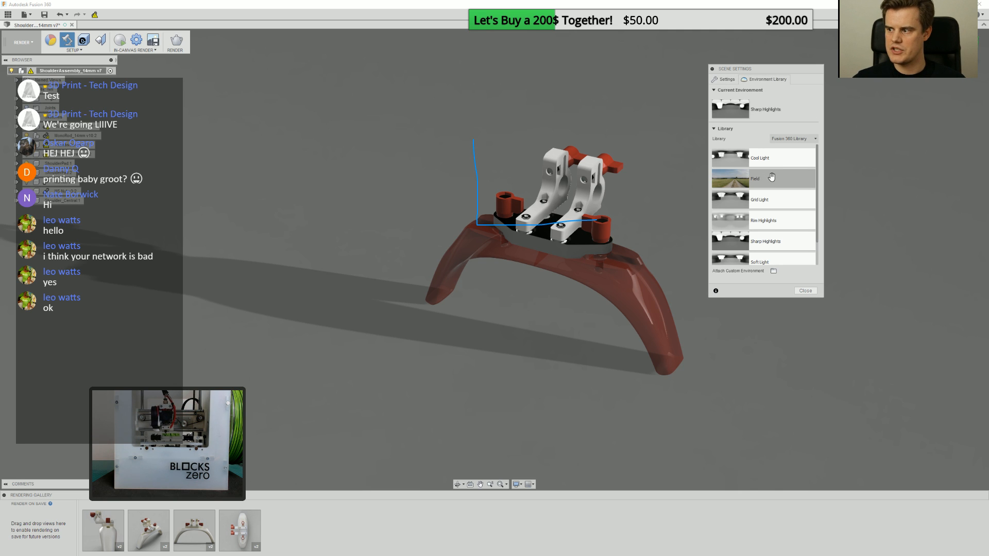
drag(733, 175, 638, 140)
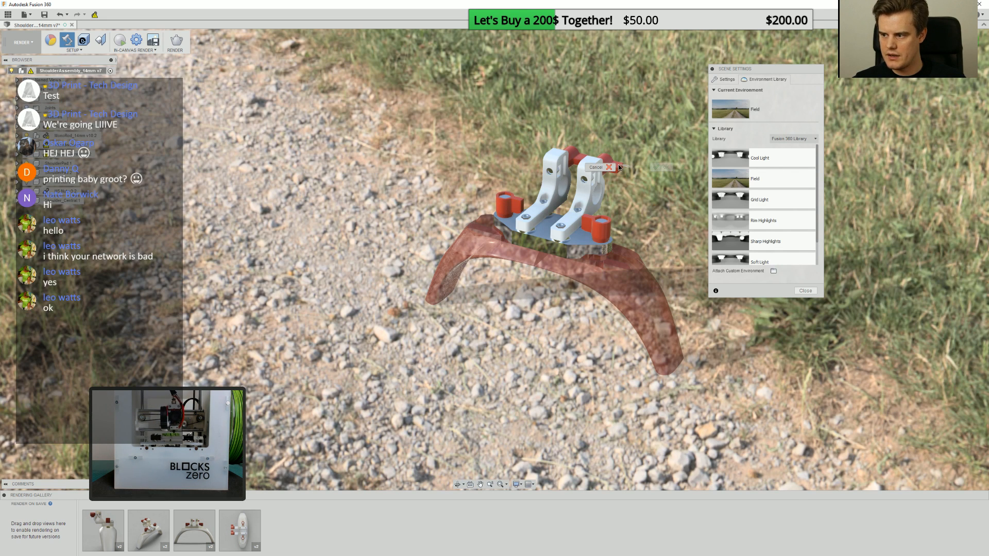
shift+middle_drag(618, 169, 559, 277)
scroll(593, 192, down, 3)
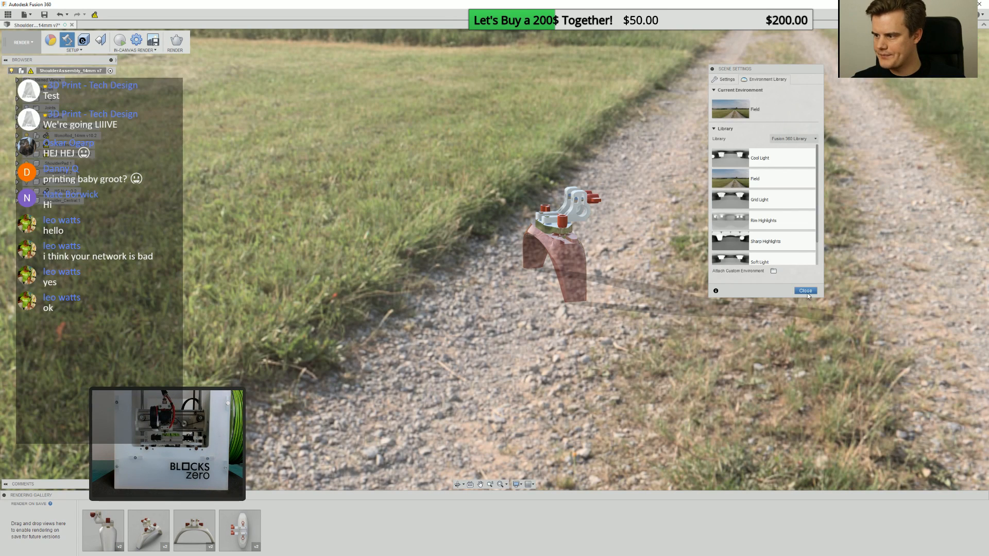
Rotate the environment to 25.1 deg so the road runs behind the shoulder assembly, and leave the scene settings.
click(731, 84)
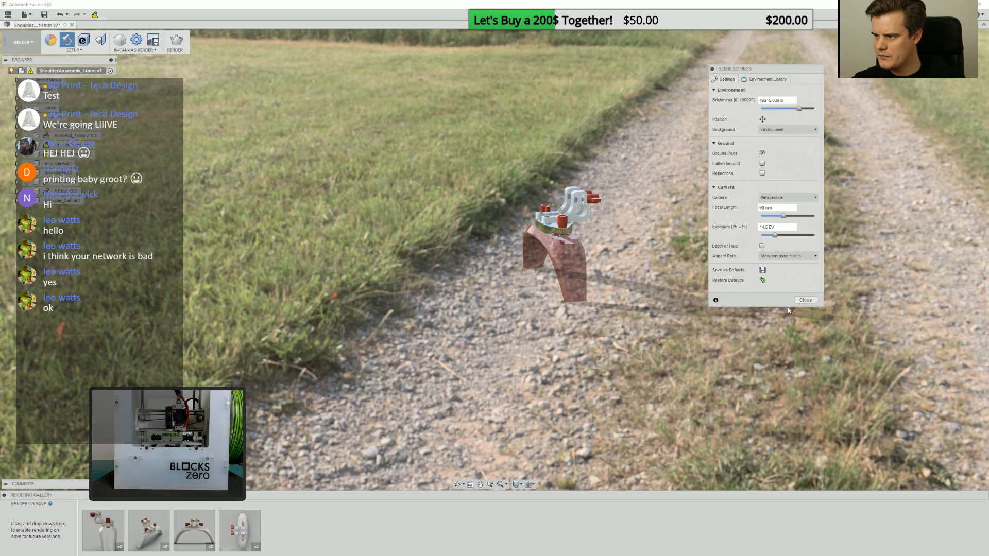
scroll(608, 219, up, 10)
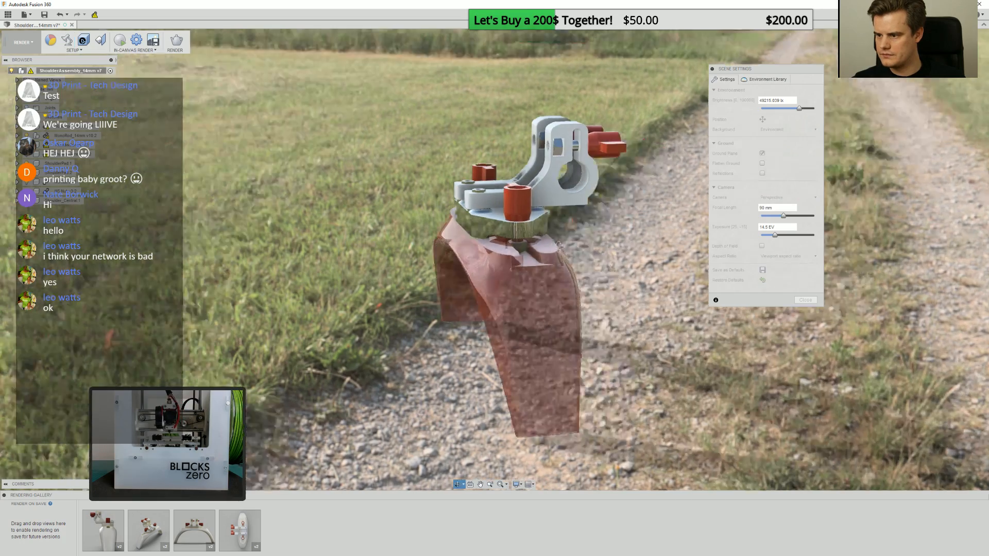
mouse_move(571, 242)
shift+middle_down()
mouse_move(587, 243)
mouse_move(562, 256)
shift+middle_up()
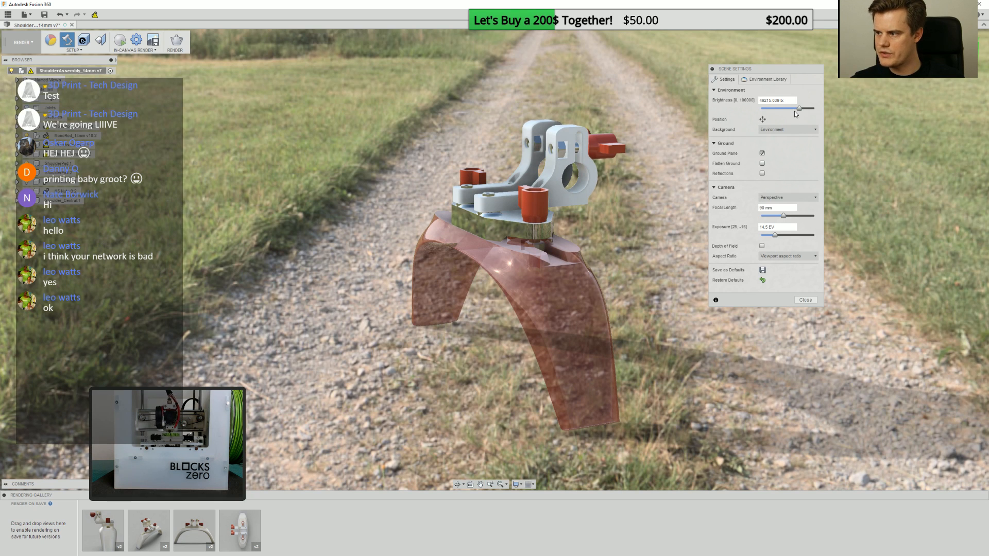
click(762, 120)
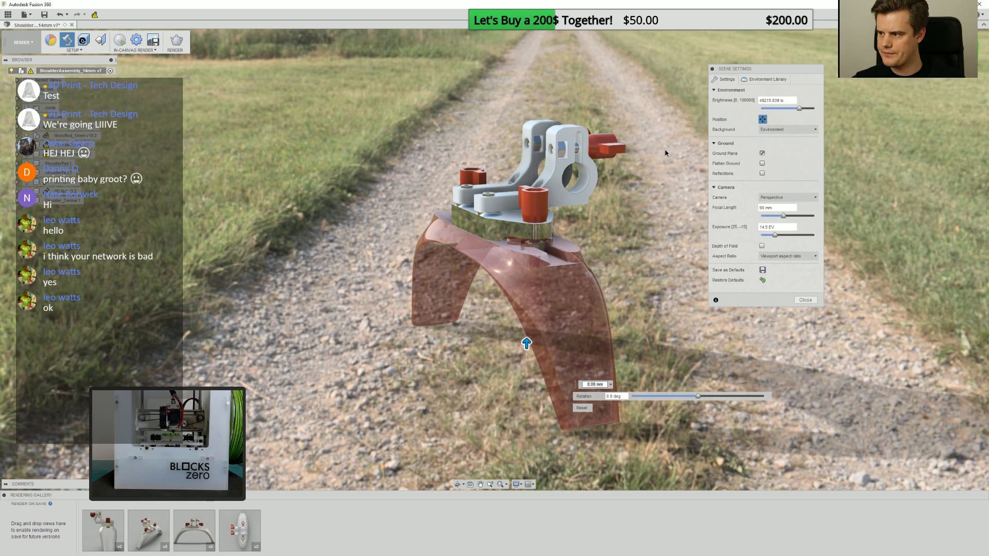
drag(698, 398, 701, 396)
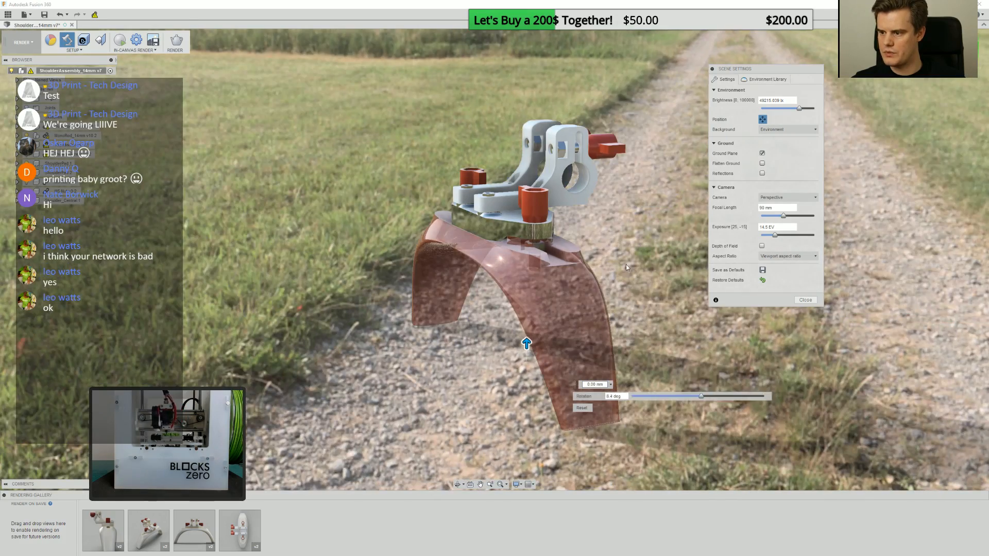
shift+middle_drag(510, 257, 550, 248)
drag(698, 398, 702, 397)
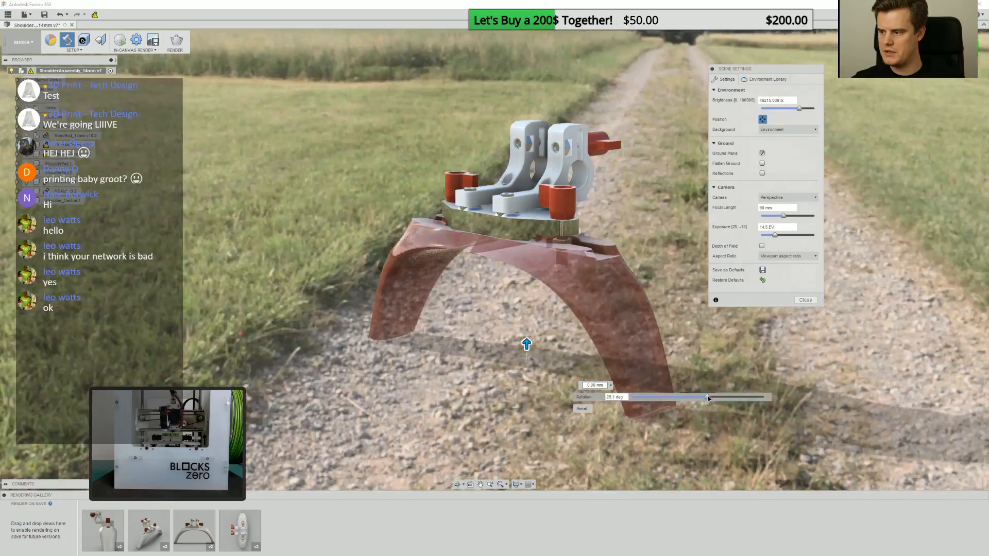
mouse_move(569, 293)
shift+middle_down()
mouse_move(533, 291)
mouse_move(575, 288)
shift+middle_up()
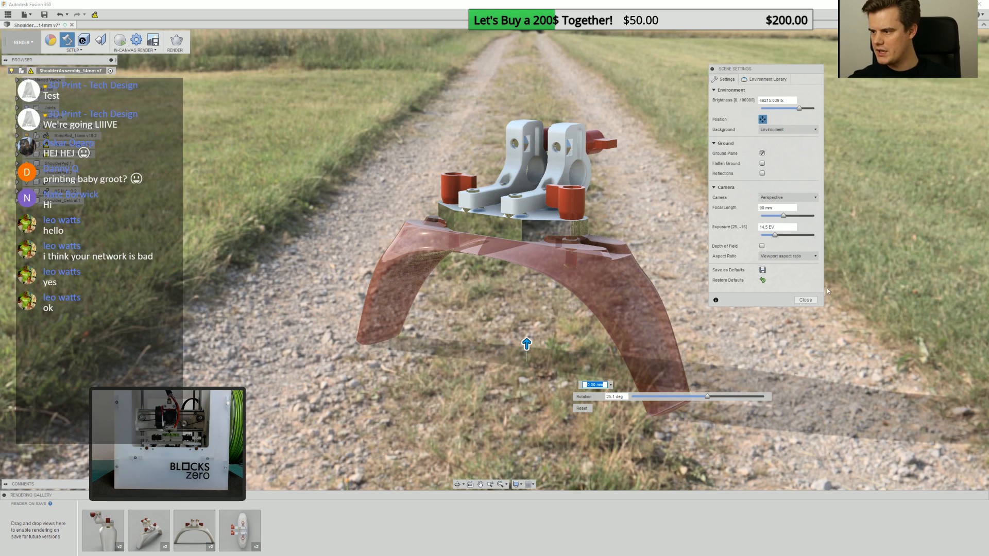
click(805, 299)
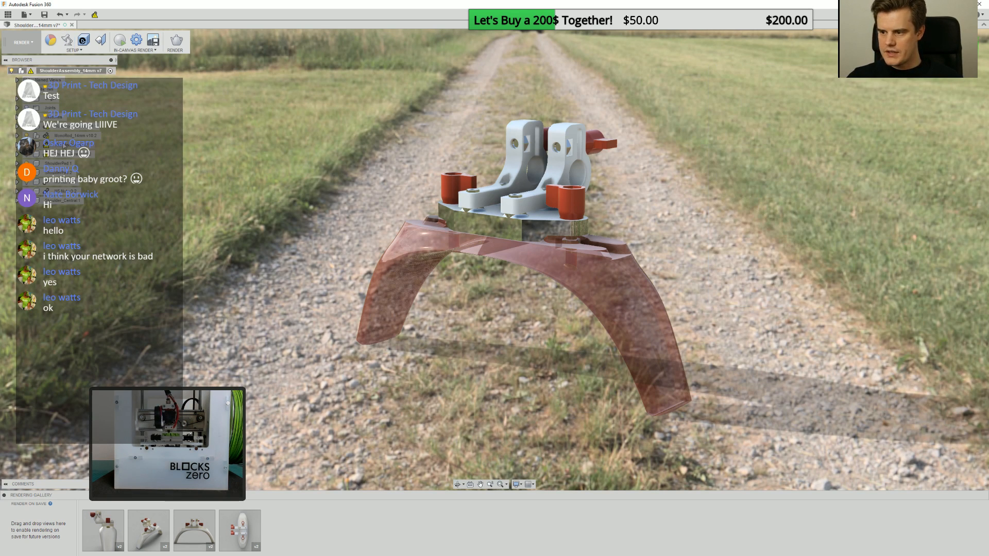
Apply the ABS (White) appearance to the transparent red shoulder pad and try the in-canvas render.
click(50, 39)
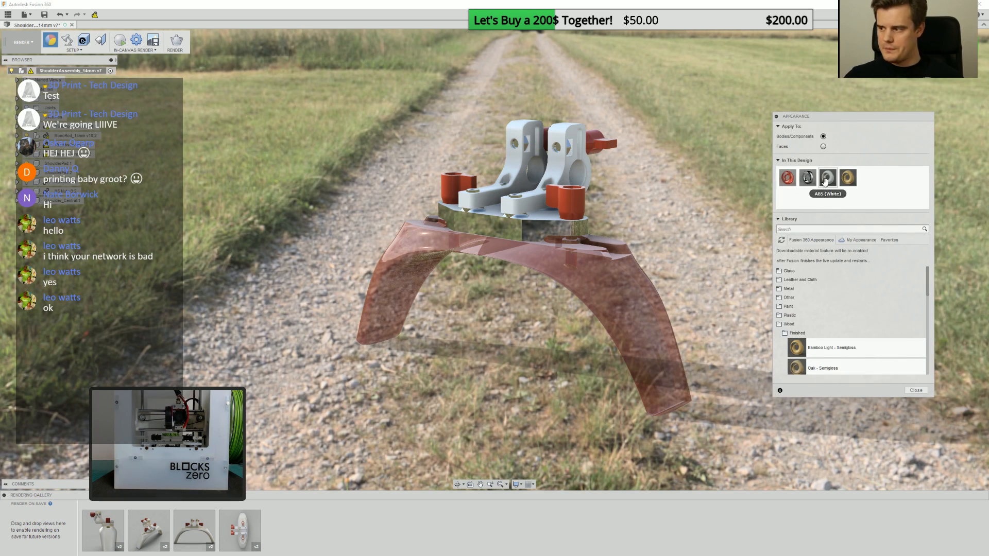
drag(825, 179, 682, 299)
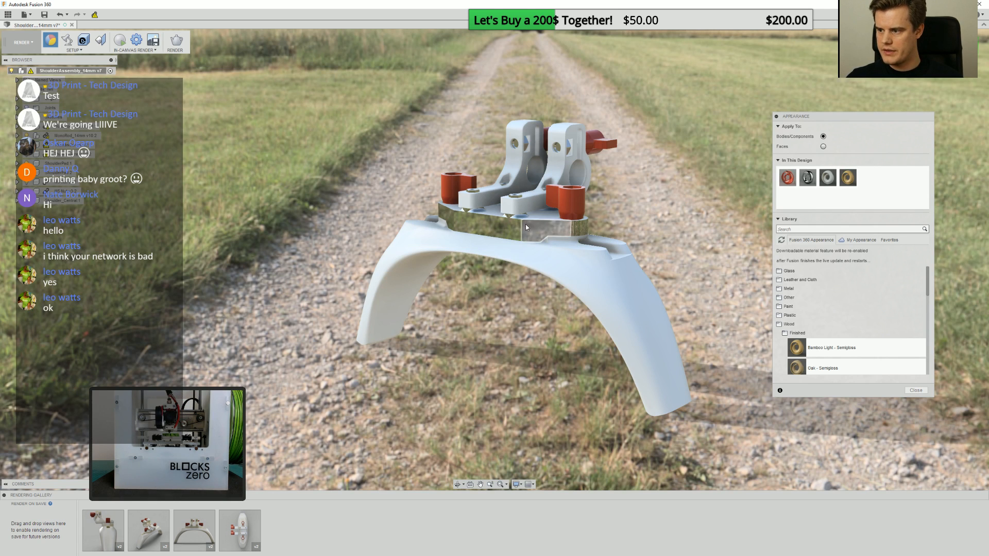
click(915, 390)
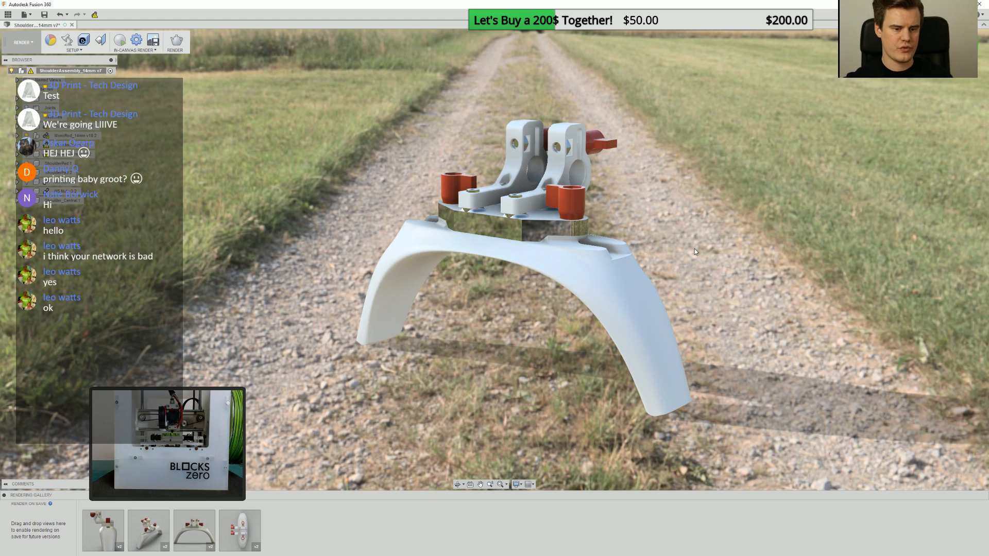
click(123, 43)
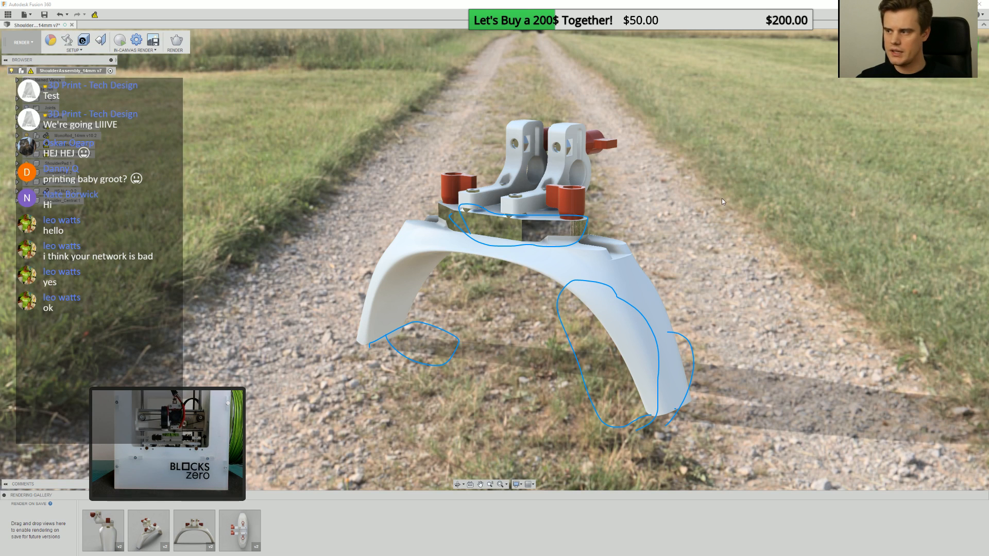
Replace the Field environment with Rim Highlights from the environment library and view the assembly in it.
click(67, 40)
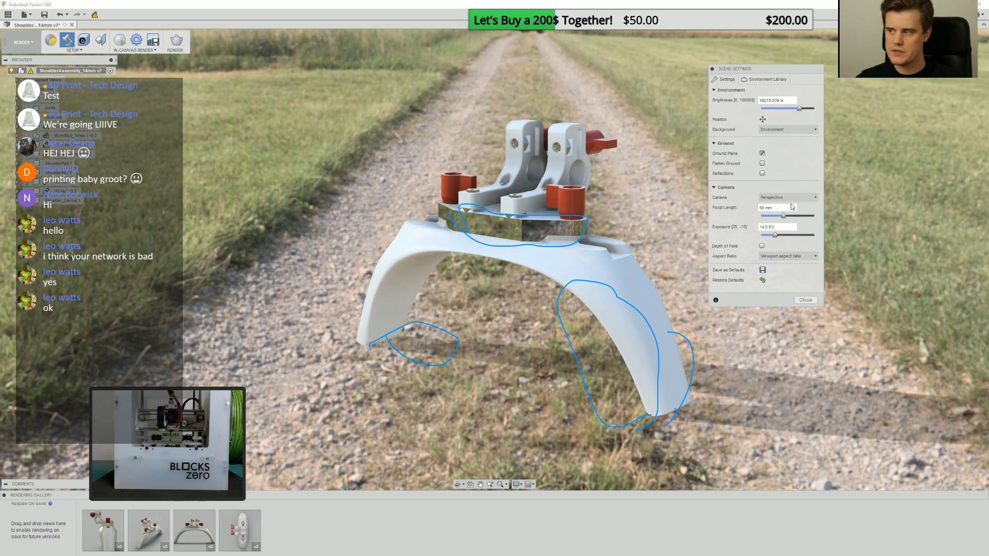
click(764, 80)
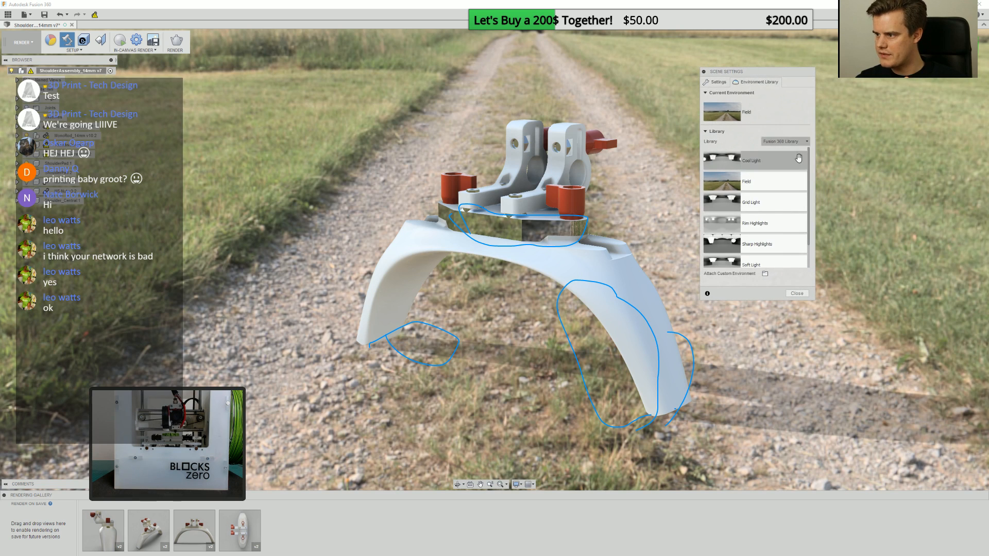
scroll(809, 219, down, 3)
scroll(807, 238, up, 2)
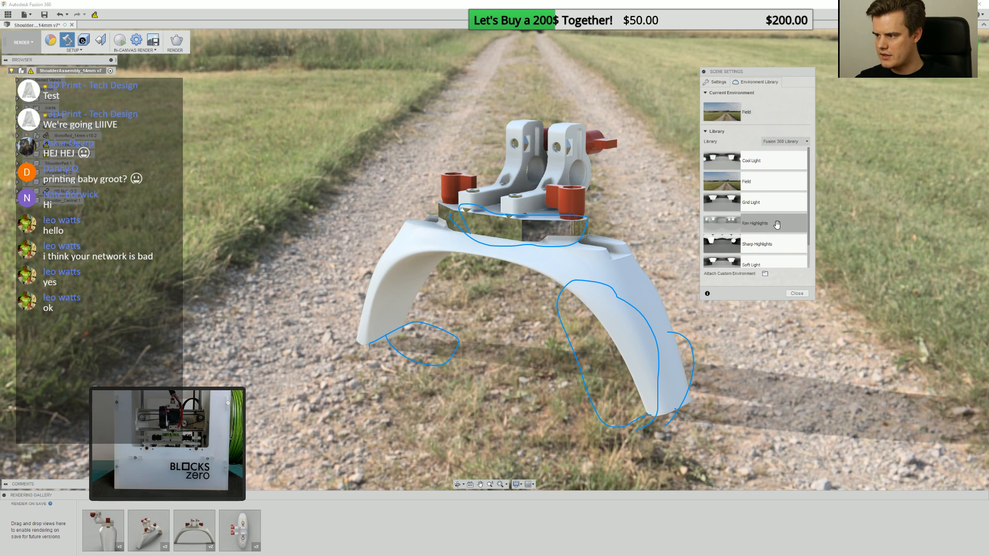
drag(776, 225, 631, 79)
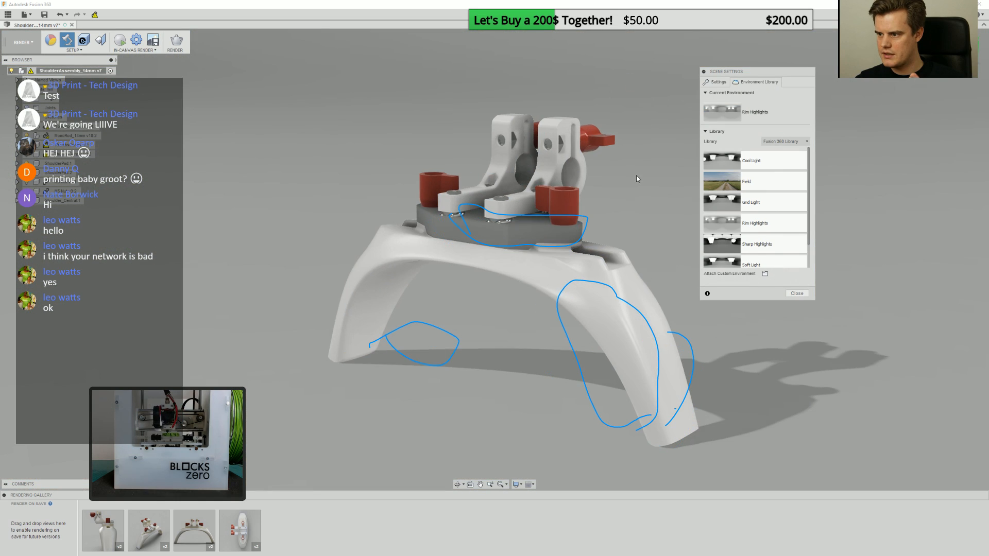
shift+middle_drag(633, 165, 772, 213)
Switch the scene environment to Grid Light and view the shoulder assembly from the other side.
scroll(787, 220, down, 1)
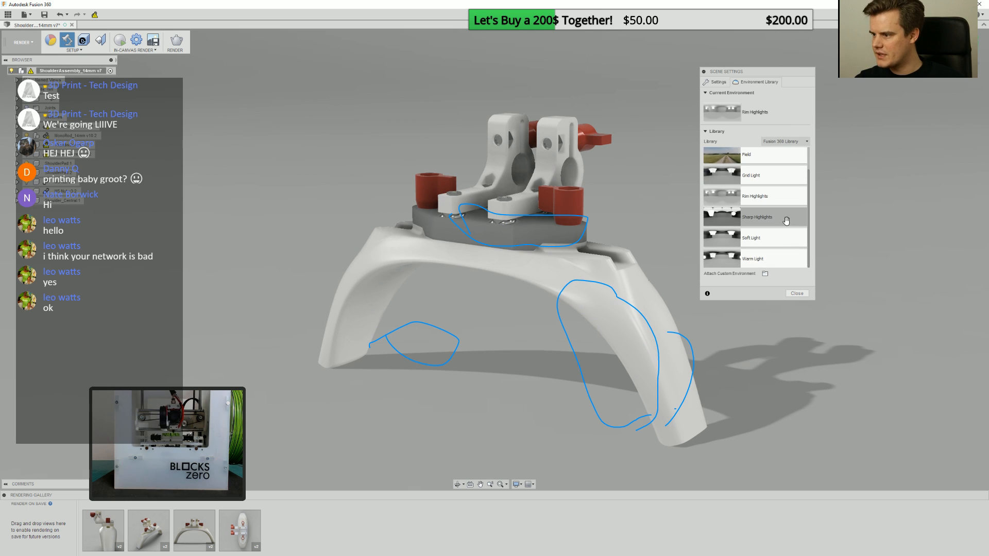
scroll(784, 202, up, 1)
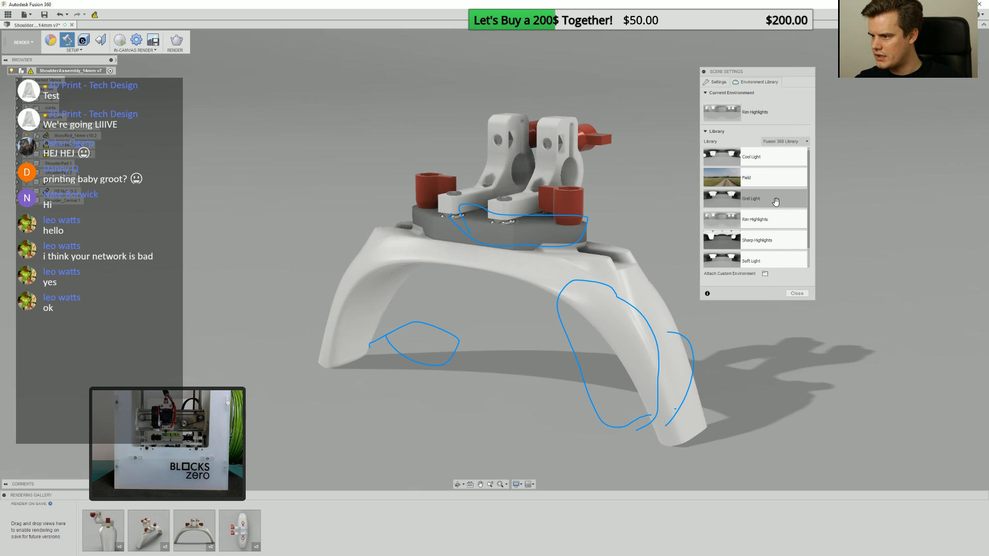
scroll(775, 203, up, 1)
drag(775, 208, 624, 90)
shift+middle_drag(624, 90, 570, 122)
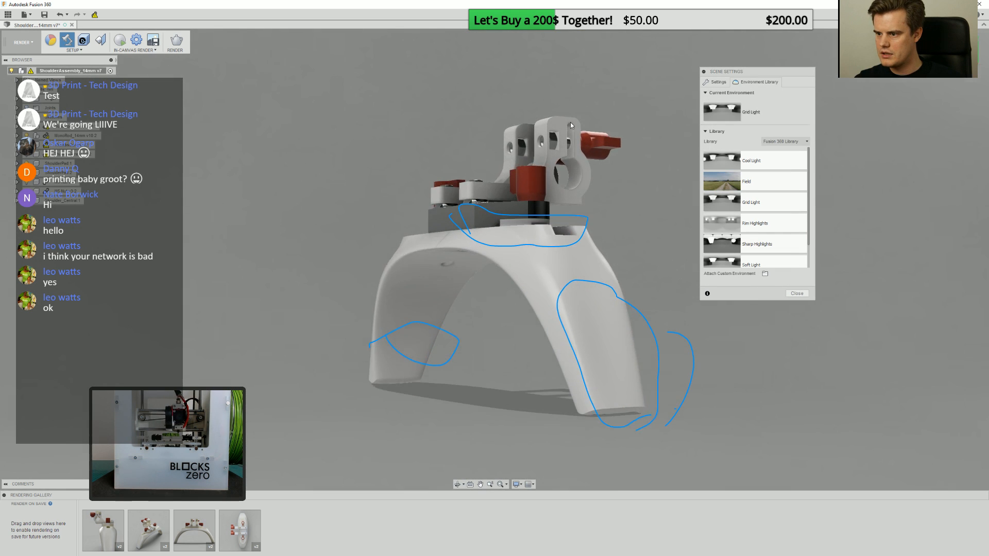
scroll(570, 123, up, 3)
scroll(569, 173, down, 6)
shift+middle_drag(592, 174, 653, 203)
Try the in-canvas render on a closer view of the rod clamps, leave the scene settings and return to the opposite side.
click(720, 82)
scroll(573, 190, up, 10)
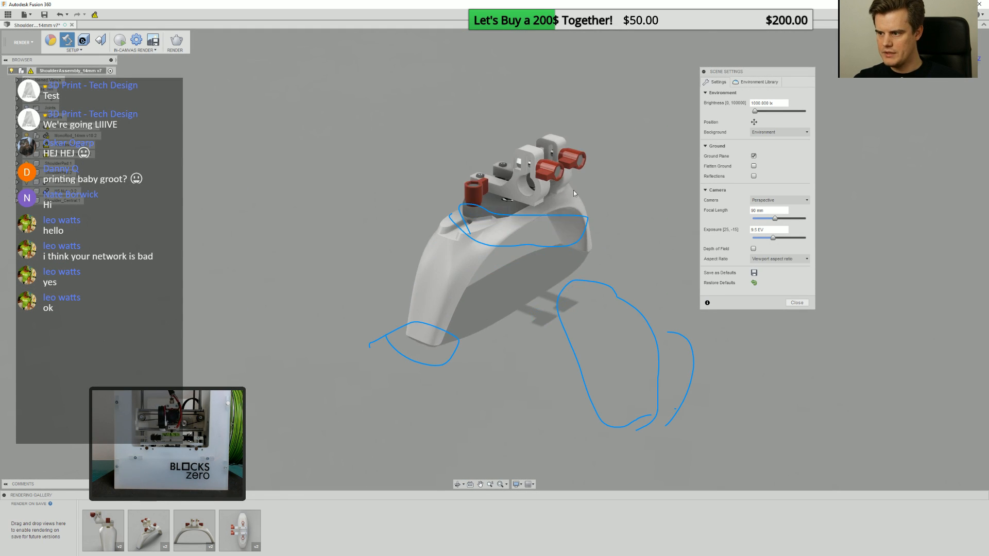
scroll(514, 220, down, 3)
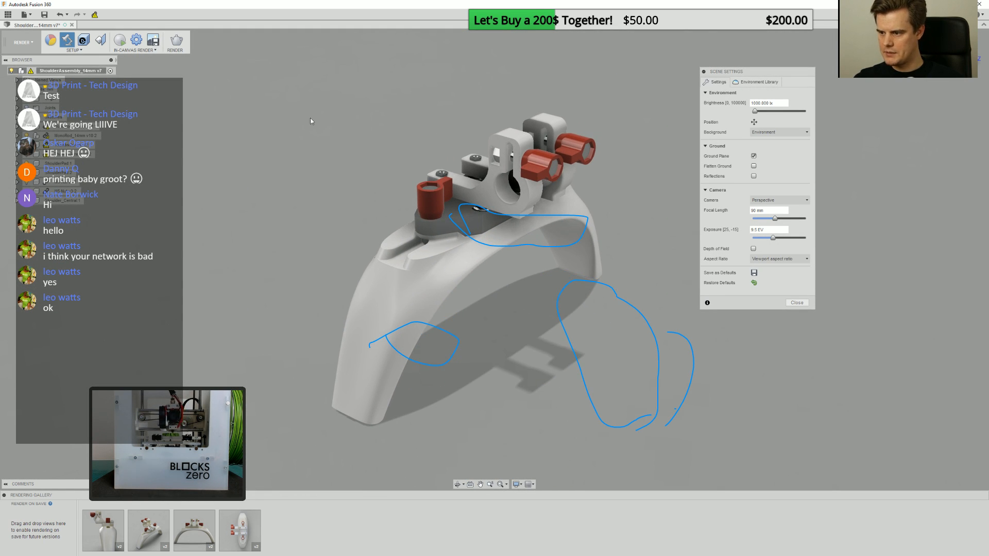
click(124, 45)
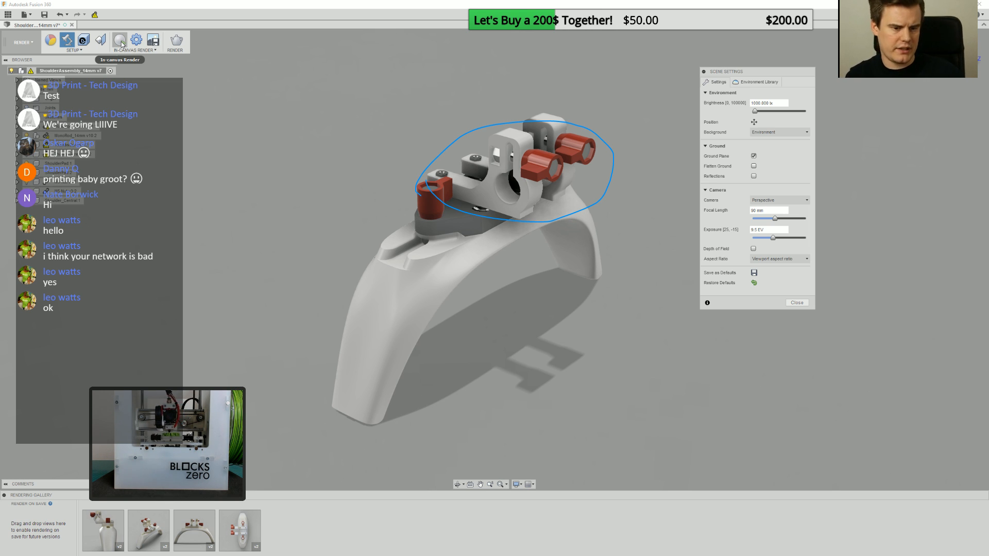
click(797, 303)
shift+middle_drag(676, 264, 502, 222)
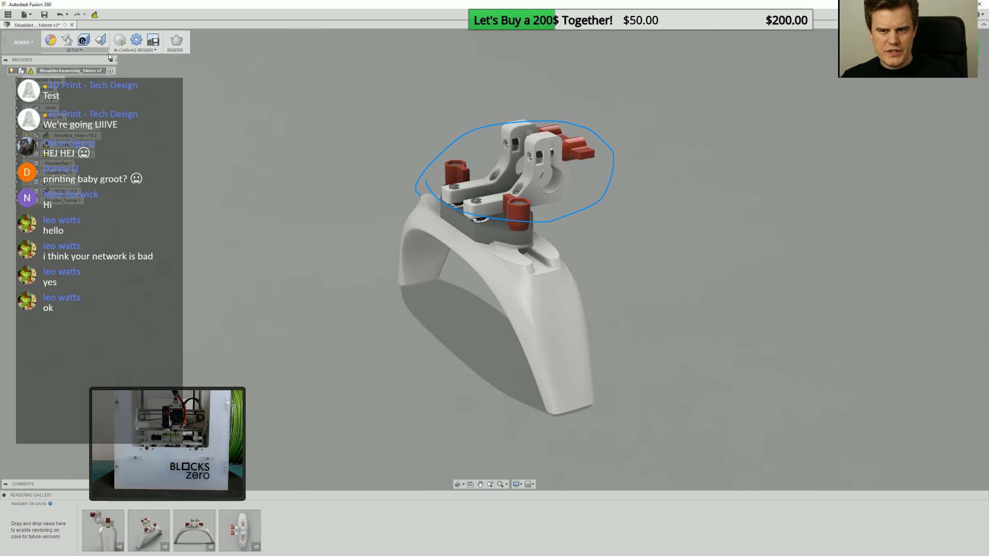
shift+middle_drag(379, 156, 854, 87)
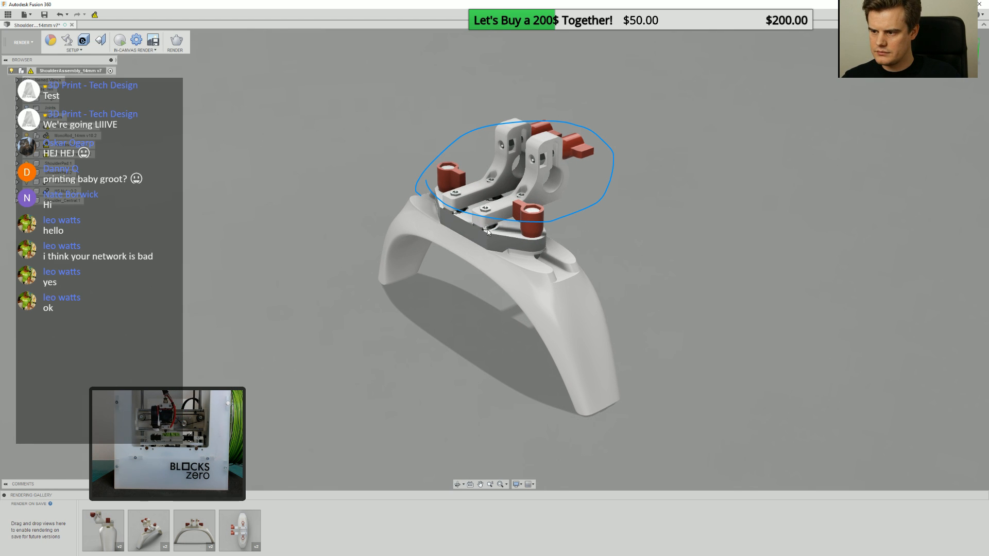
scroll(587, 220, up, 5)
scroll(591, 222, up, 1)
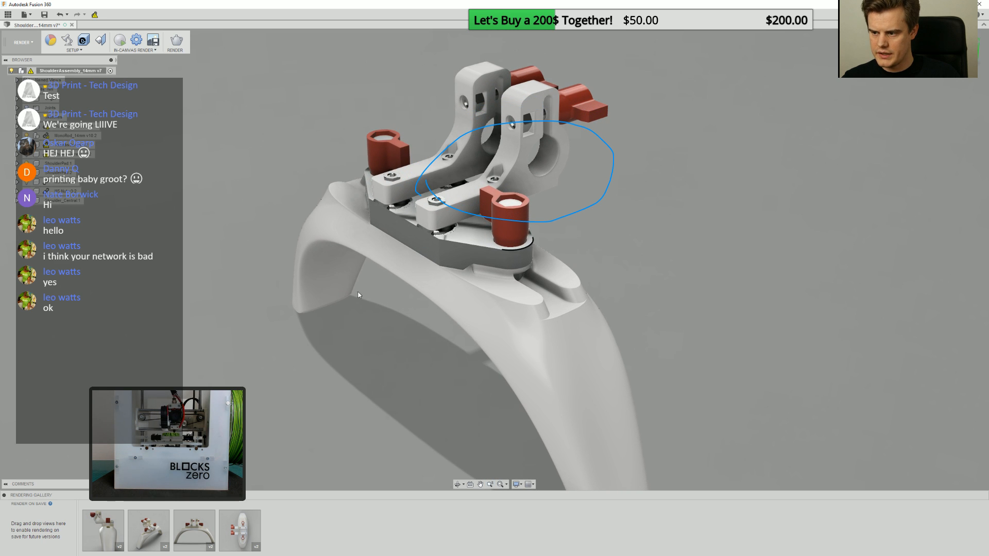
scroll(262, 321, up, 1)
scroll(265, 319, down, 2)
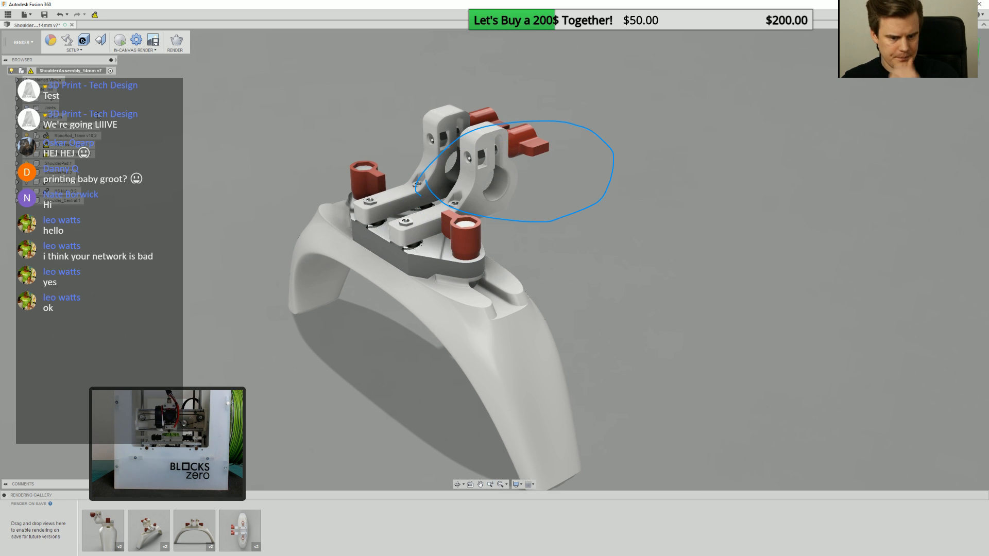
click(26, 14)
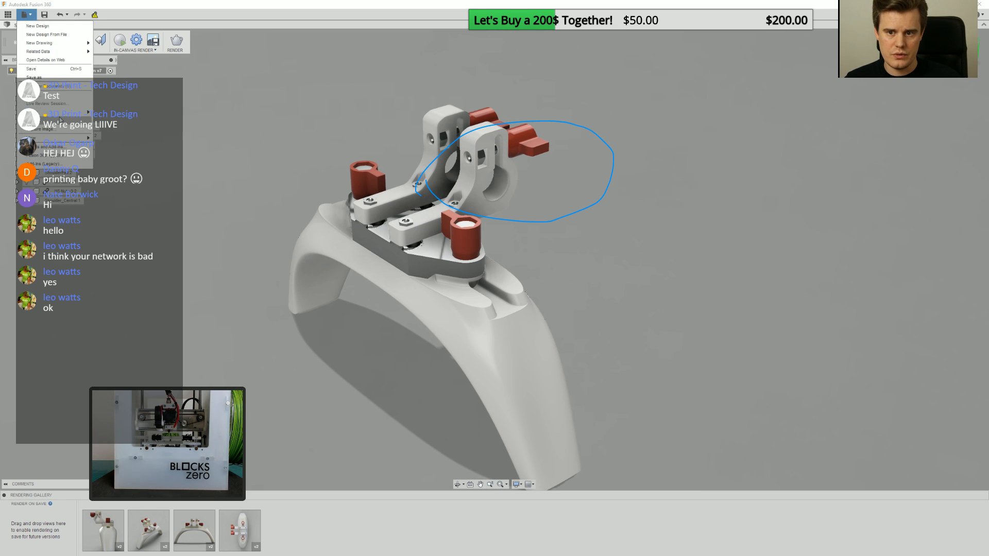
click(209, 106)
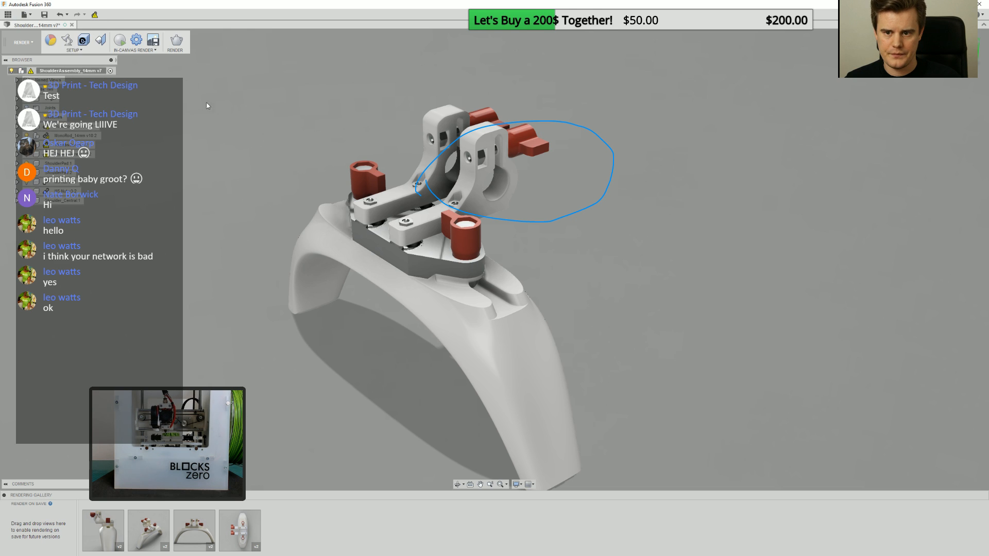
click(29, 16)
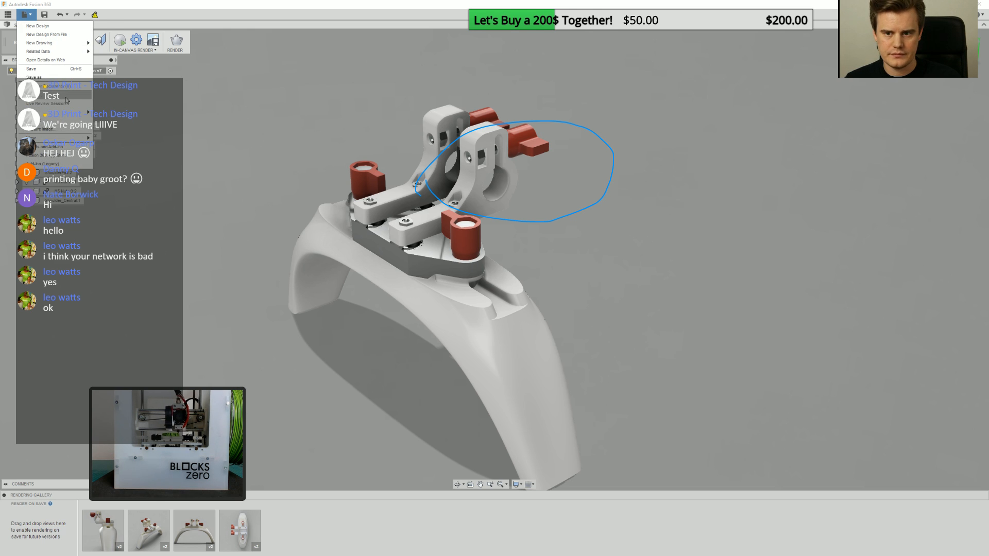
click(66, 100)
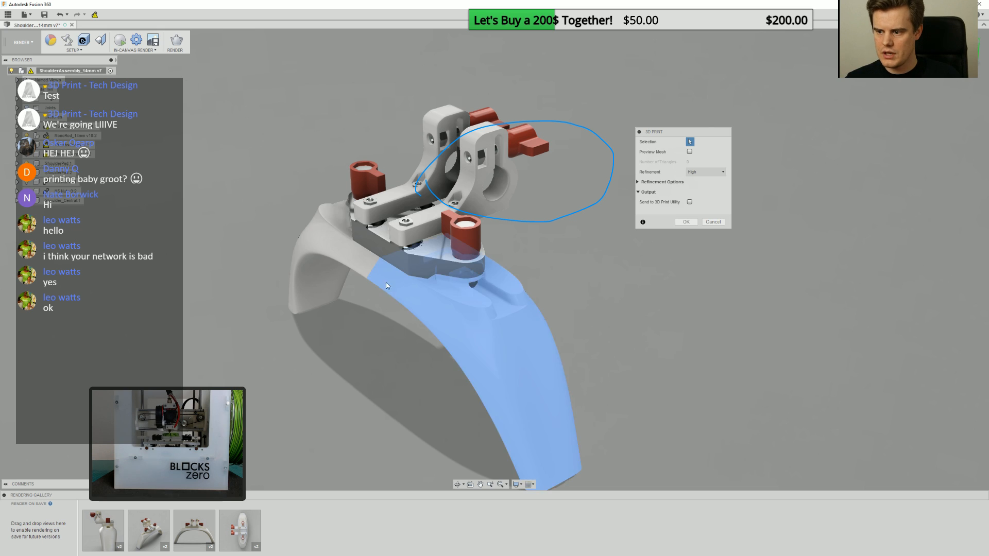
click(406, 282)
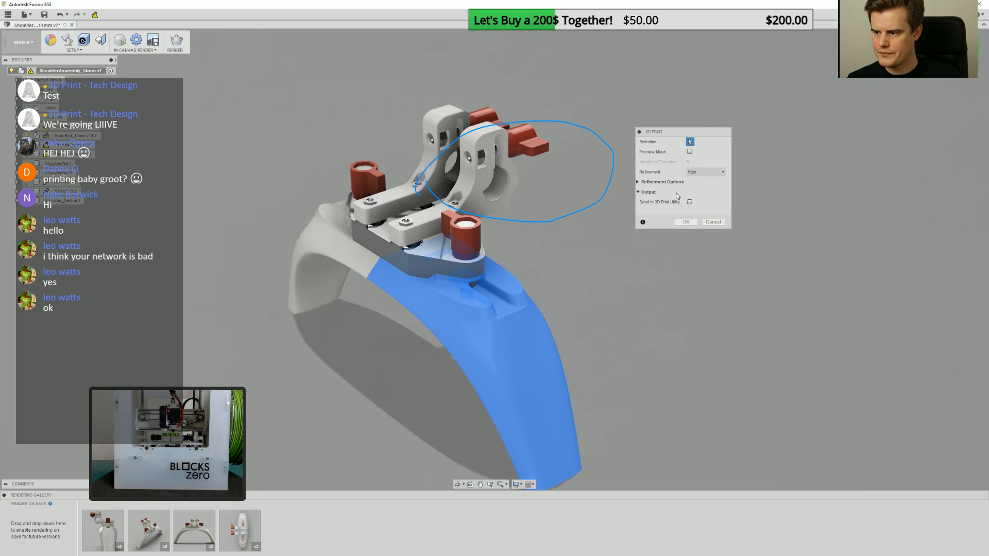
click(713, 222)
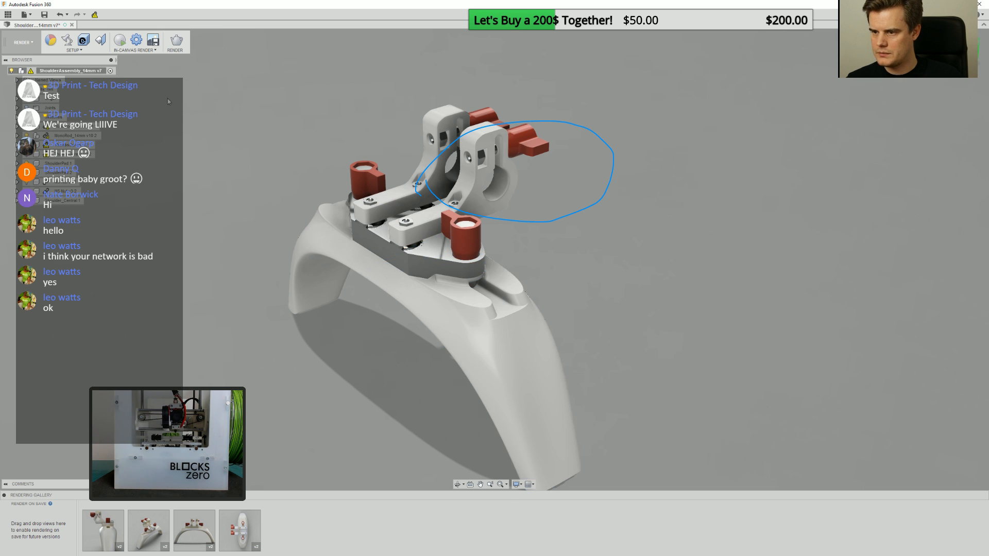
Open the Export options for the whole shoulder assembly and check the available file types.
right_click(56, 72)
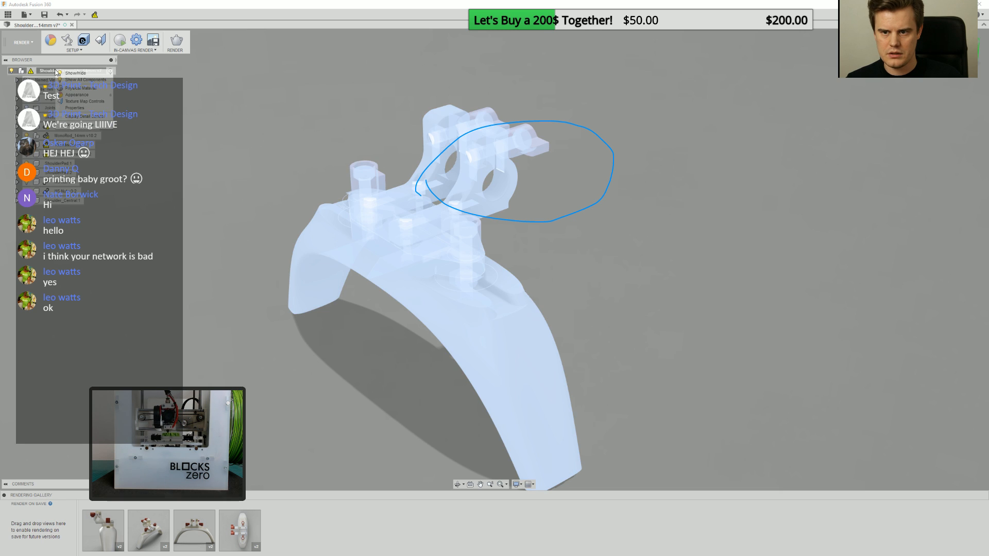
click(78, 80)
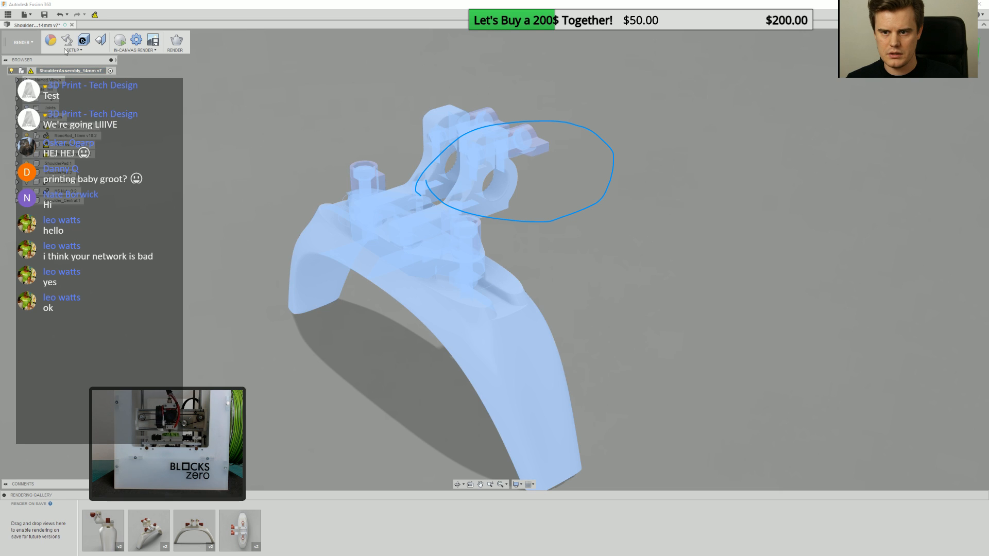
click(25, 15)
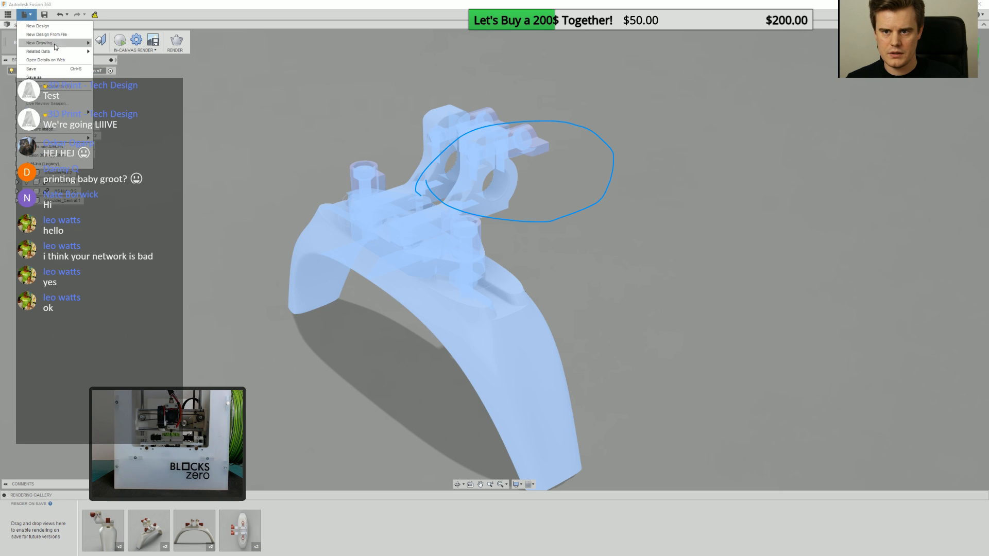
click(63, 96)
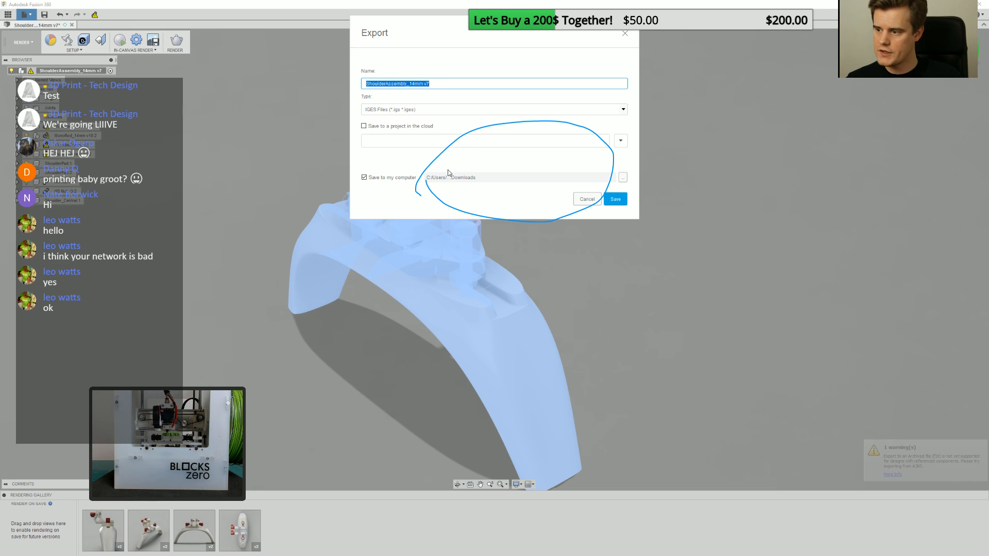
click(416, 112)
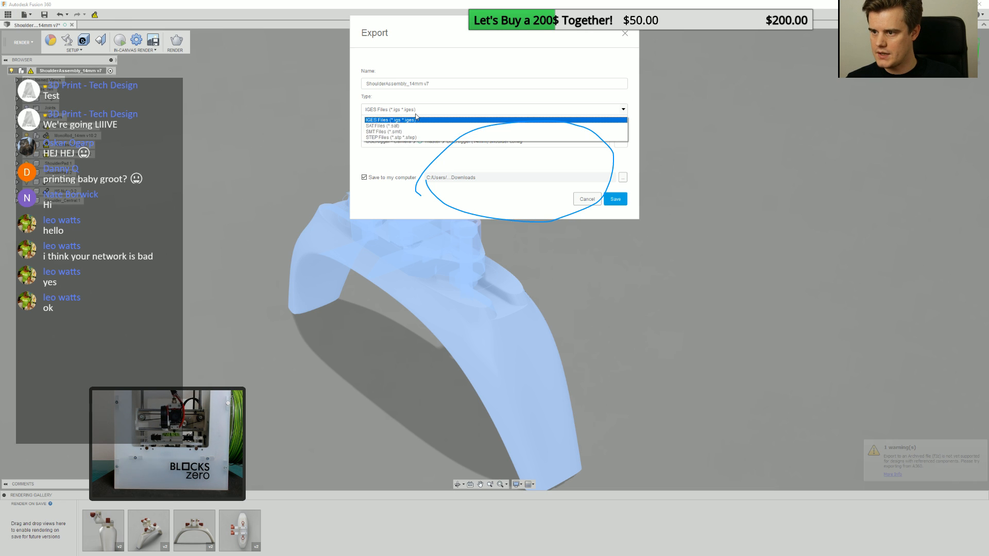
click(418, 142)
click(616, 199)
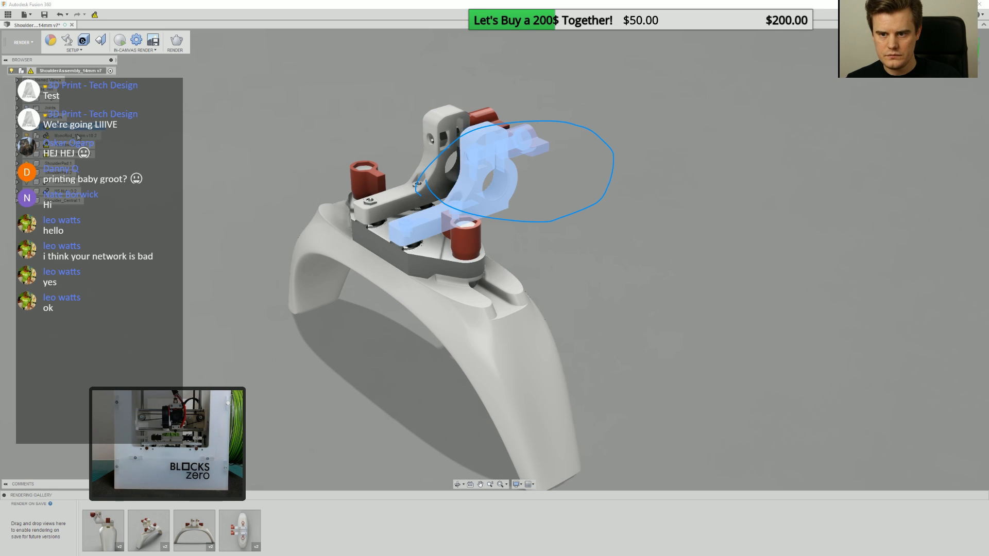
Check the options of the rod clamp component and the whole assembly, including the Save As name and location.
right_click(76, 138)
click(82, 140)
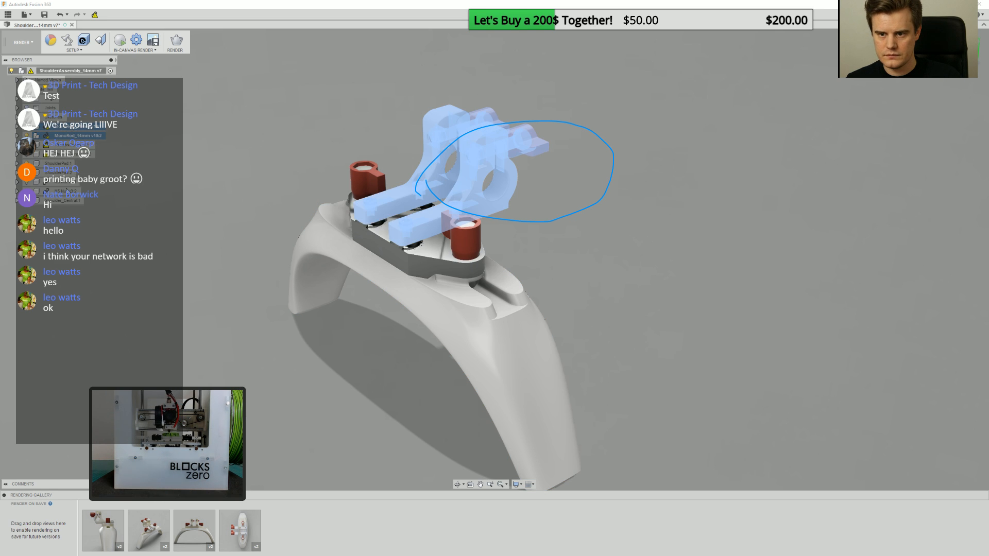
right_click(73, 71)
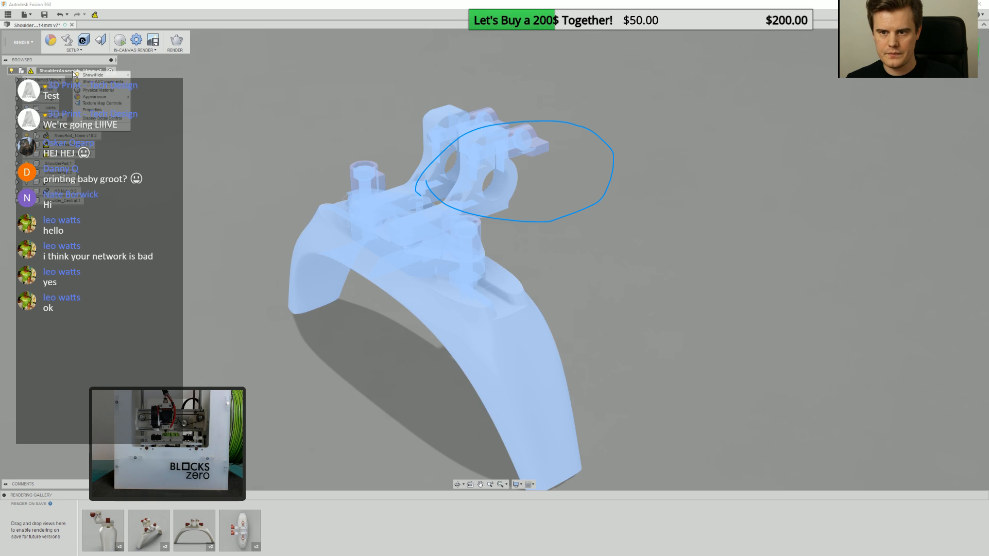
click(31, 16)
click(31, 16)
click(47, 80)
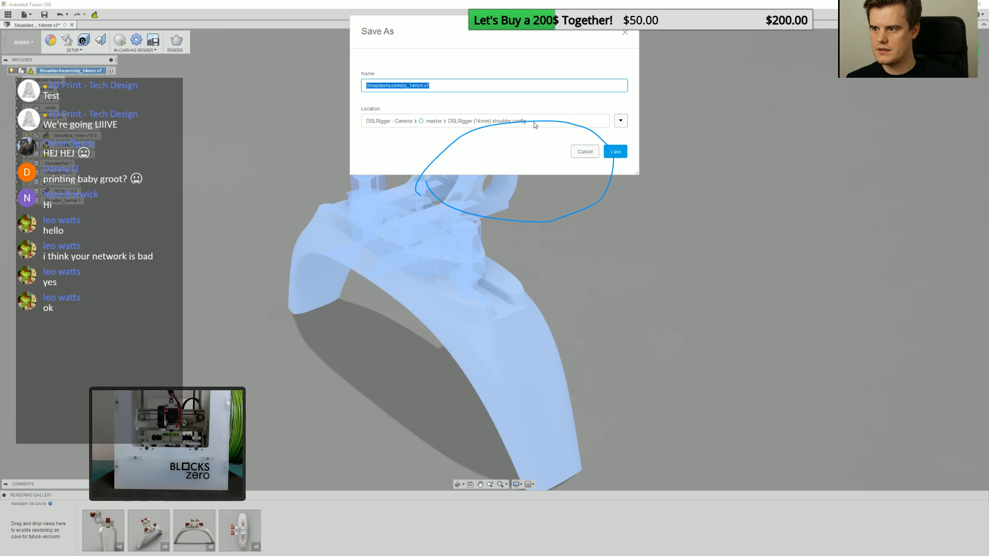
click(615, 151)
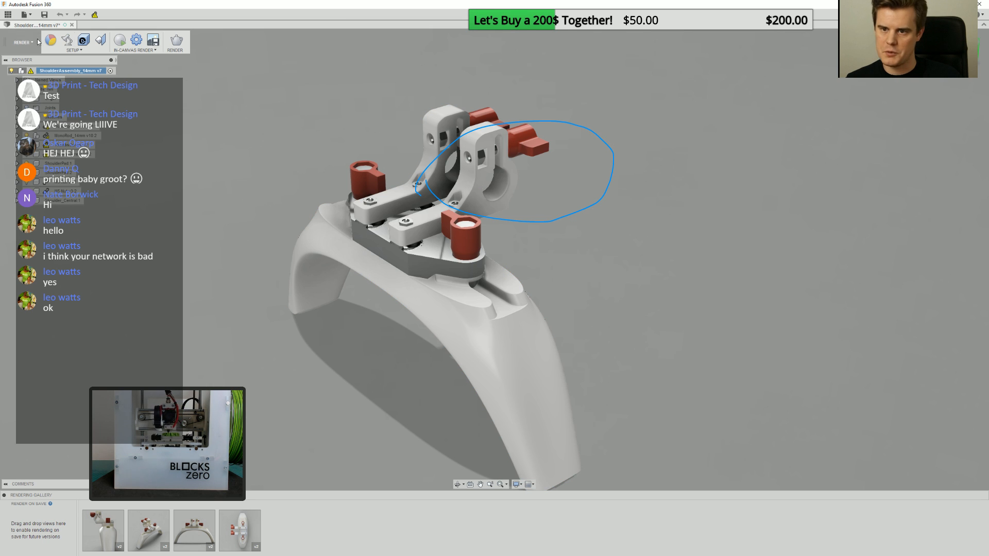
Use 3D Print to generate the mesh file of the far half of the shoulder pad.
click(24, 15)
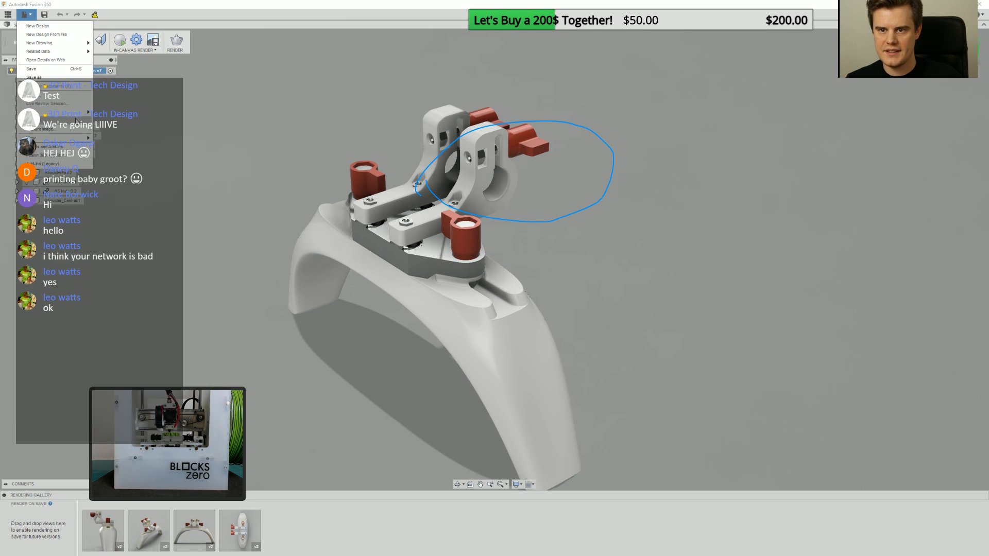
click(57, 121)
click(330, 260)
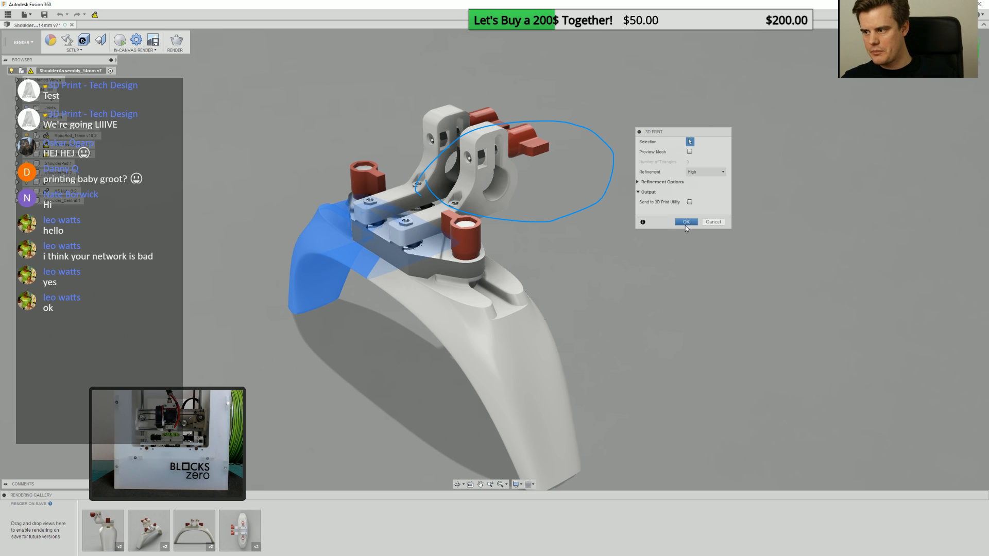
click(685, 222)
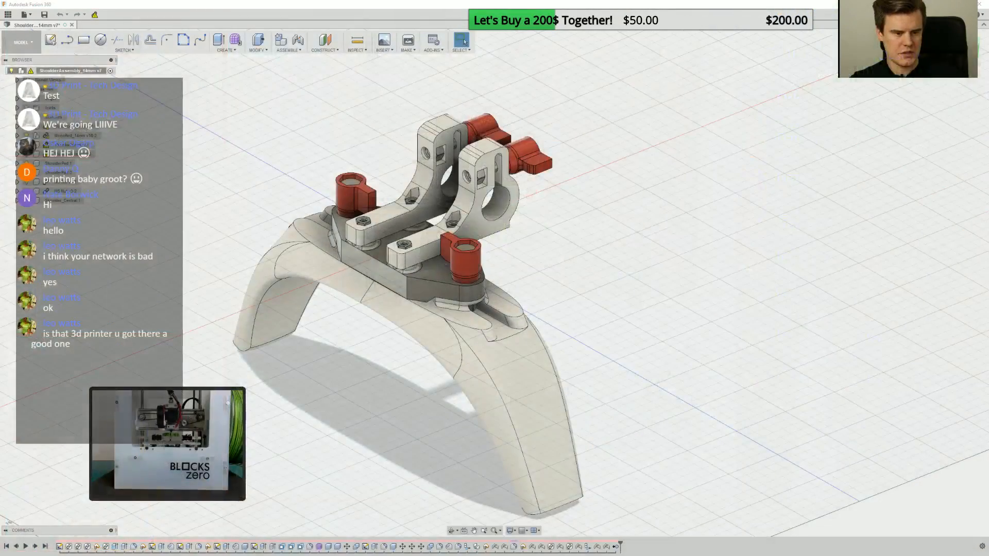
Repeat 3D Print for the dark central base plate and save it as an STL file named Body1.
right_click(565, 215)
click(545, 258)
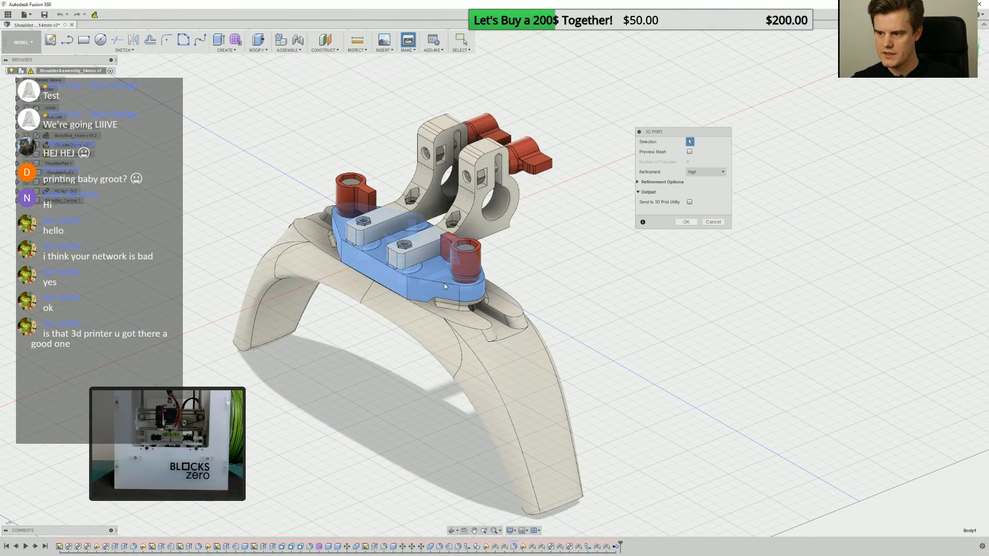
click(444, 283)
click(686, 221)
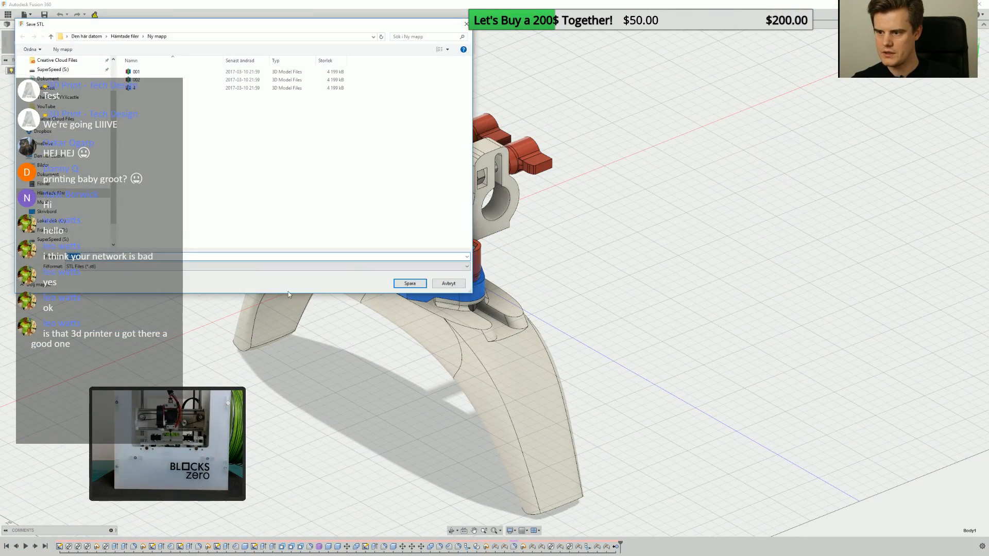
click(410, 283)
Repeat 3D Print for the rear rod clamp and save it as an STL file named 34.
right_click(574, 241)
click(579, 223)
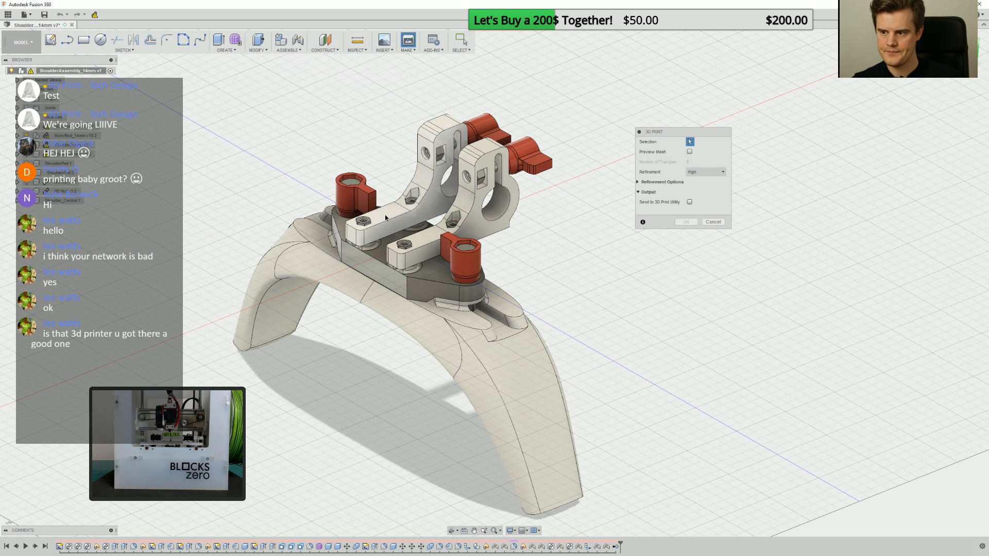
click(432, 170)
click(685, 221)
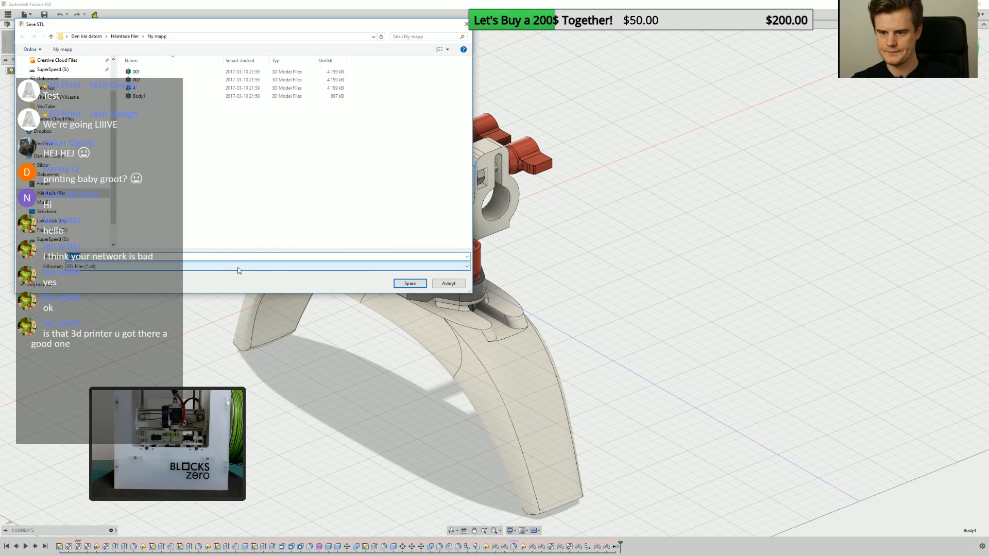
click(408, 284)
Export the red grip on the front of the base plate as an STL file named thumb.
right_click(539, 251)
click(539, 225)
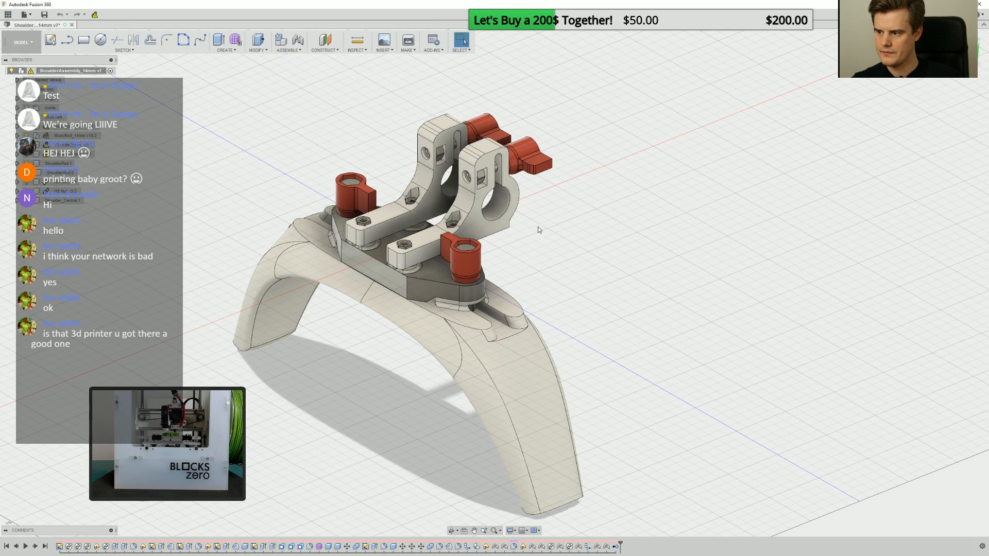
click(463, 258)
click(678, 221)
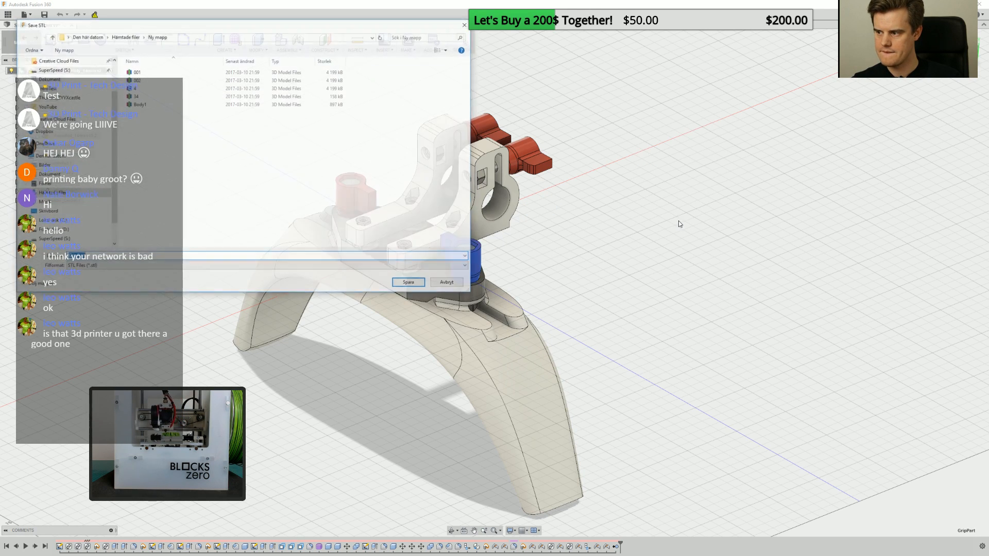
key(Return)
Export the M6x25 bolt inside the front red grip as an STL file named 3434.
right_click(651, 220)
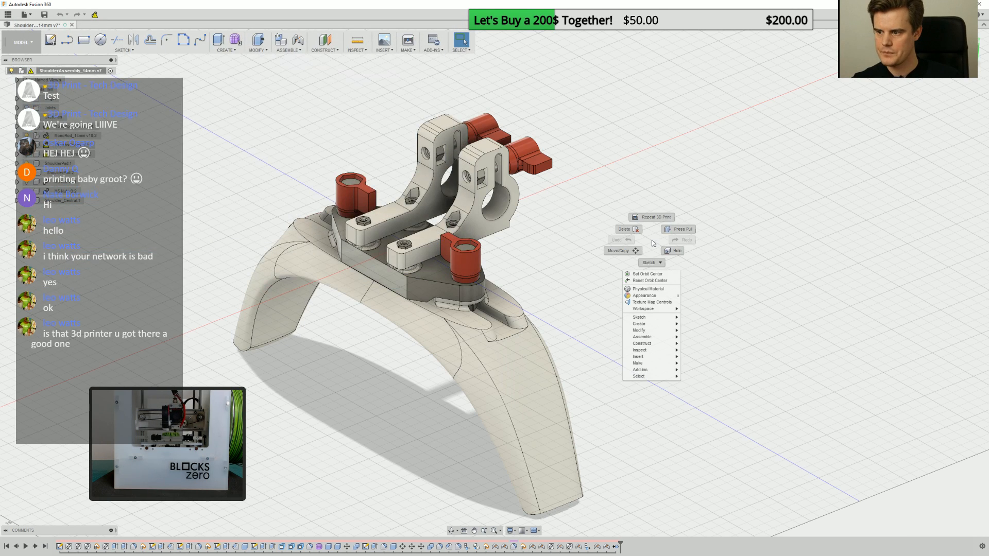
click(652, 199)
click(468, 248)
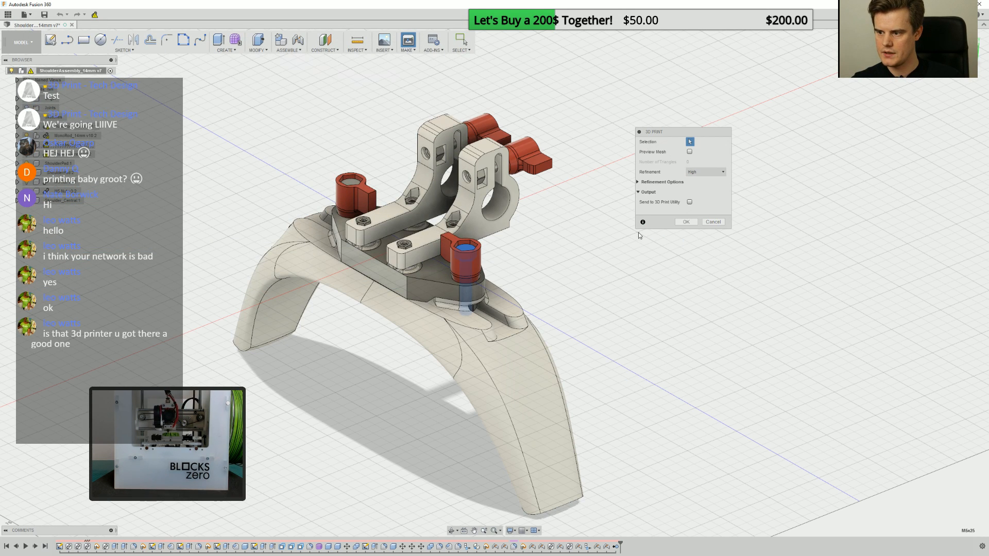
click(681, 221)
click(417, 286)
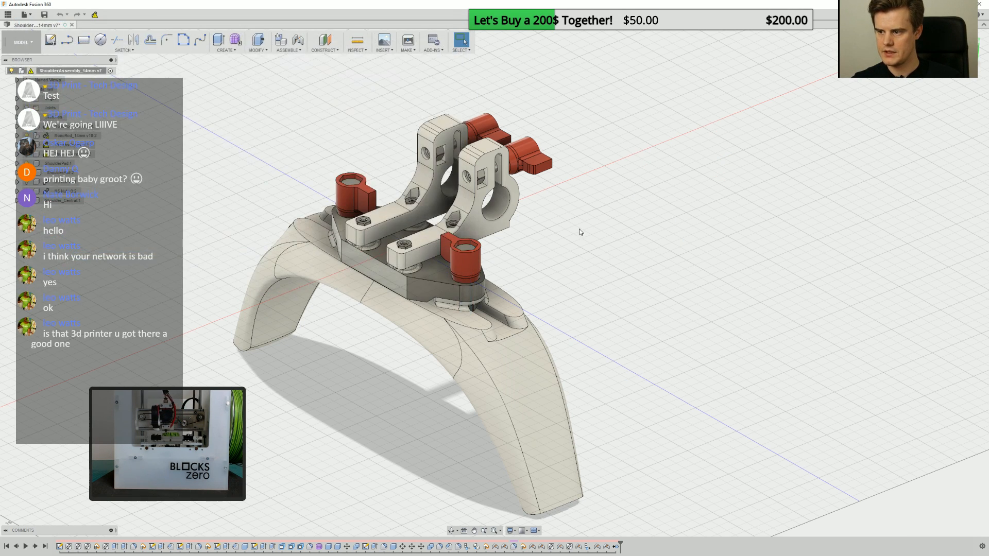
Export the hex nut in the rear rod clamp's arm as an STL file with 3D Print.
right_click(610, 224)
click(609, 201)
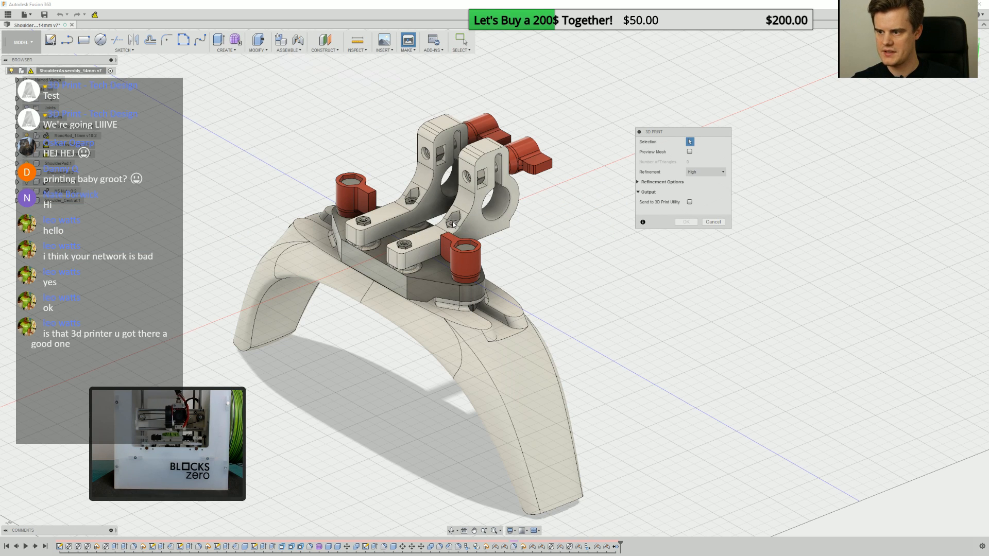
click(531, 159)
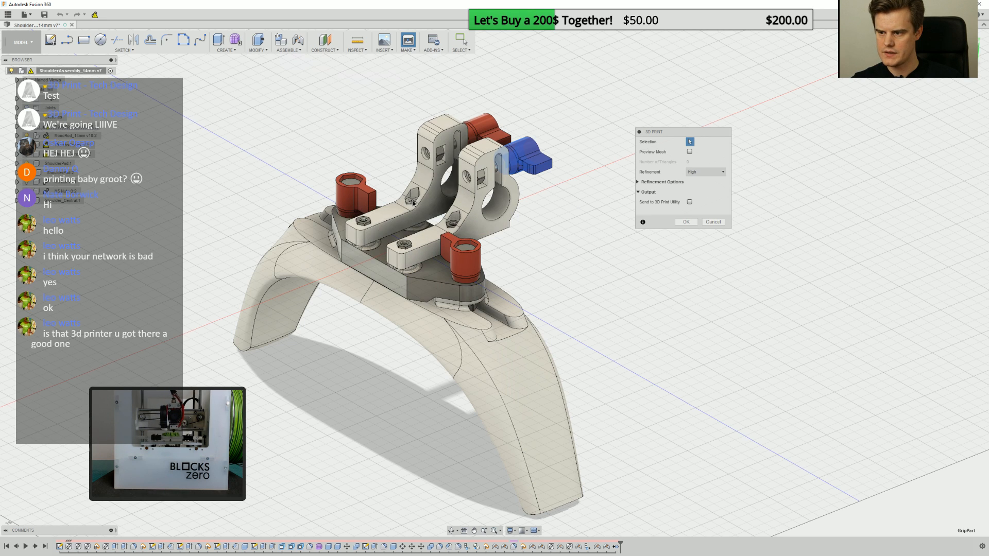
click(685, 222)
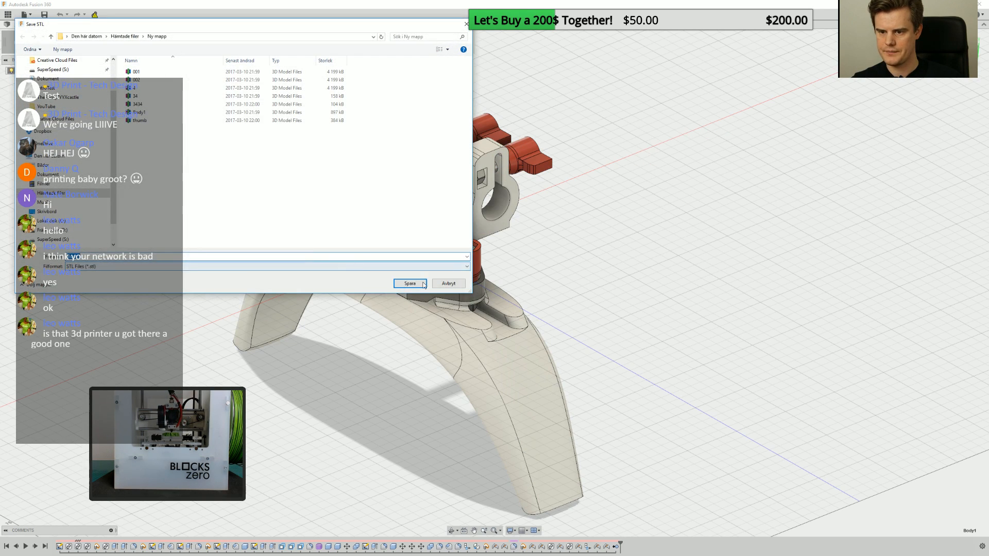
click(410, 283)
click(512, 282)
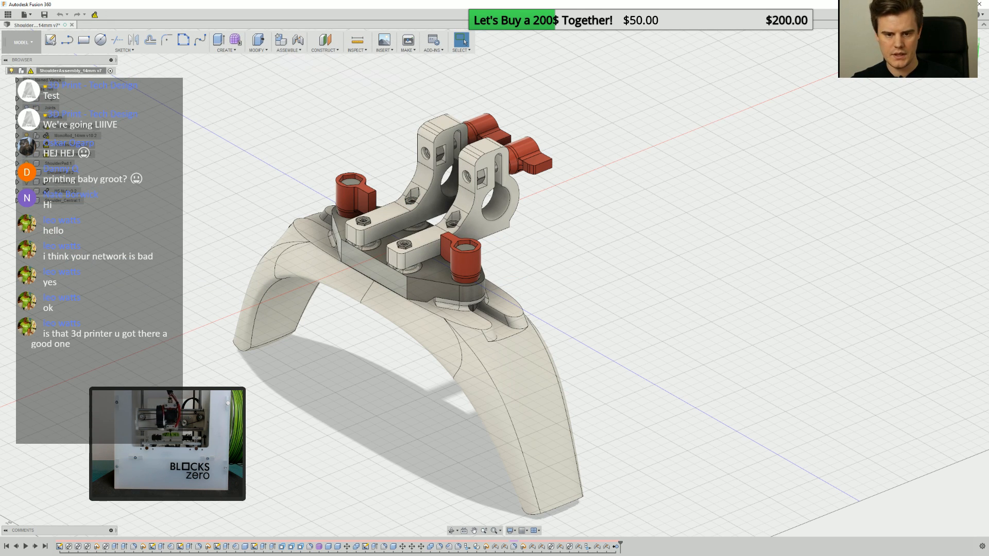
Switch to 3ds Max and save the DSLR-VIZ-STREAM scene.
key(alt+Tab)
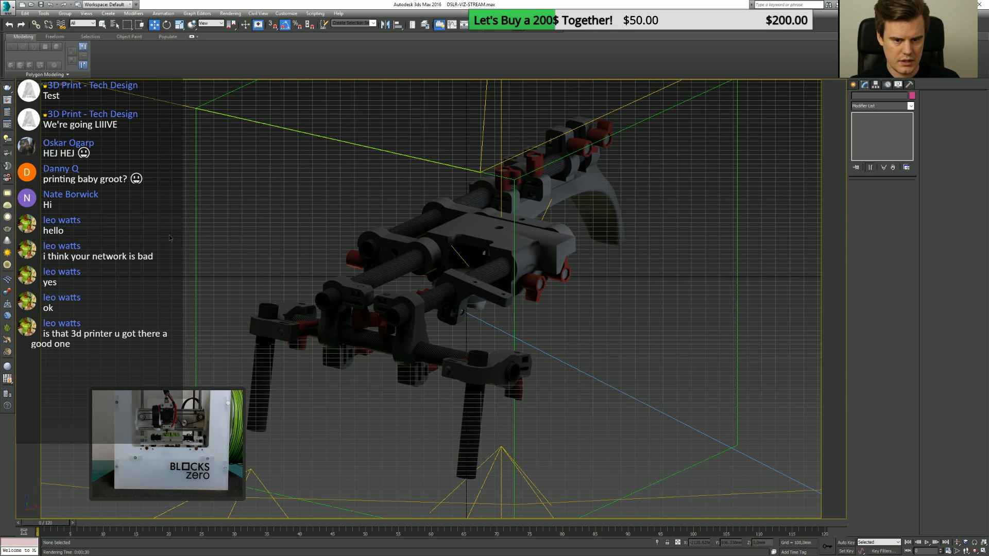
click(9, 7)
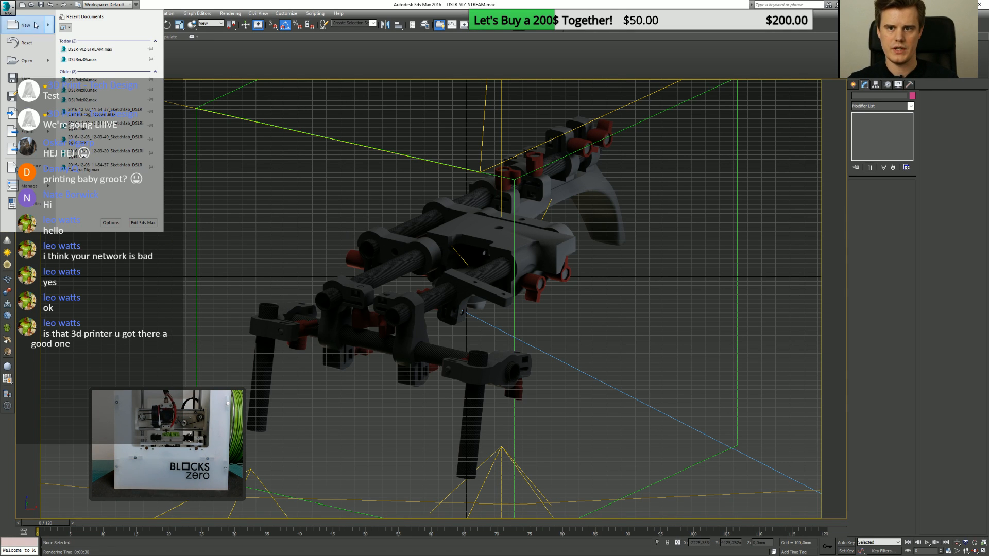
click(38, 81)
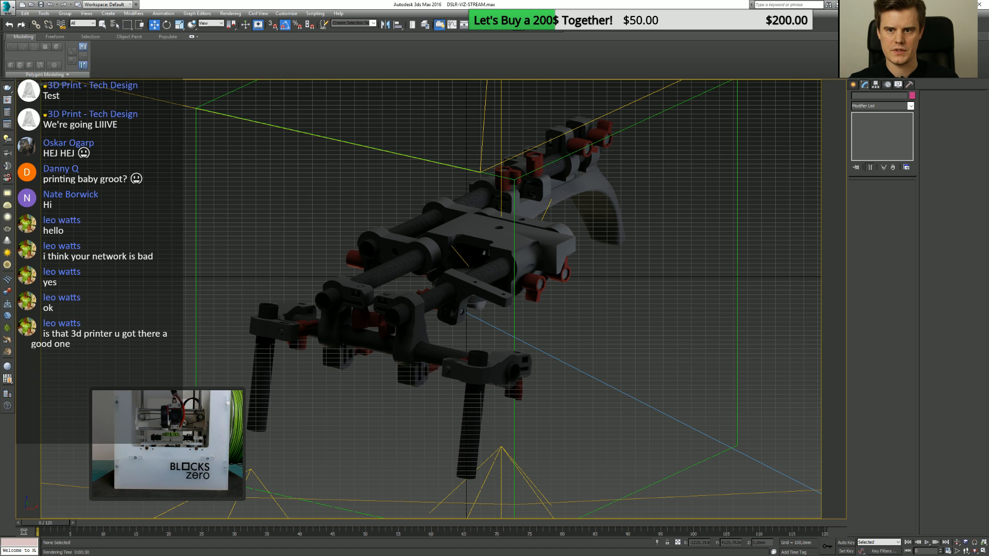
Start a new scene and reset it to the default empty four-viewport setup.
click(8, 7)
click(19, 27)
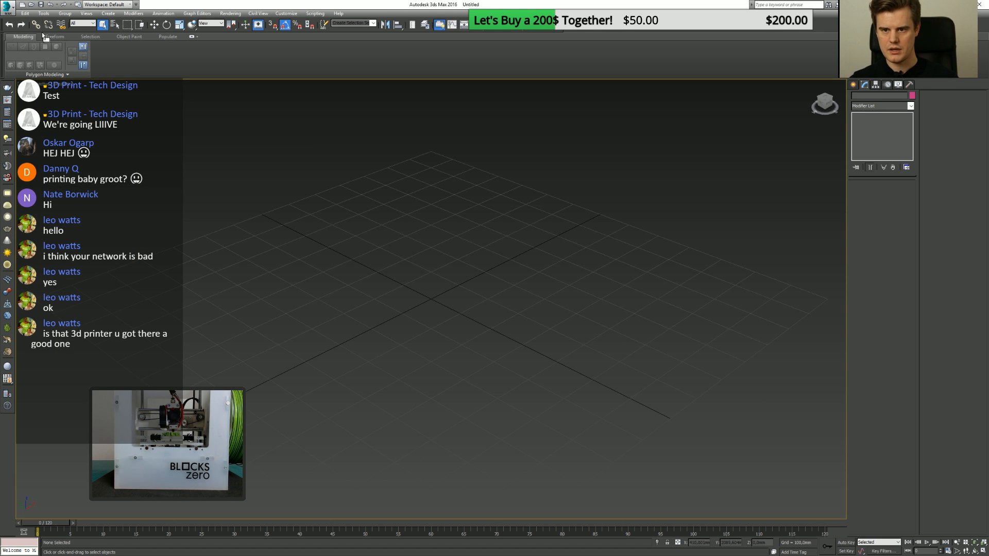
click(8, 7)
click(28, 44)
click(481, 296)
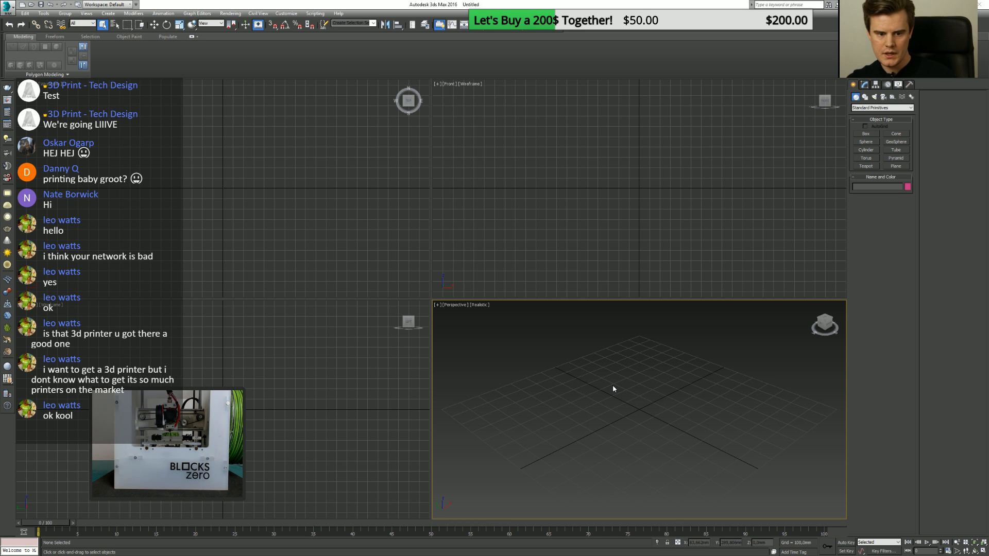
Open the STL file 001 from the Ny mapp folder for import.
click(268, 193)
click(8, 8)
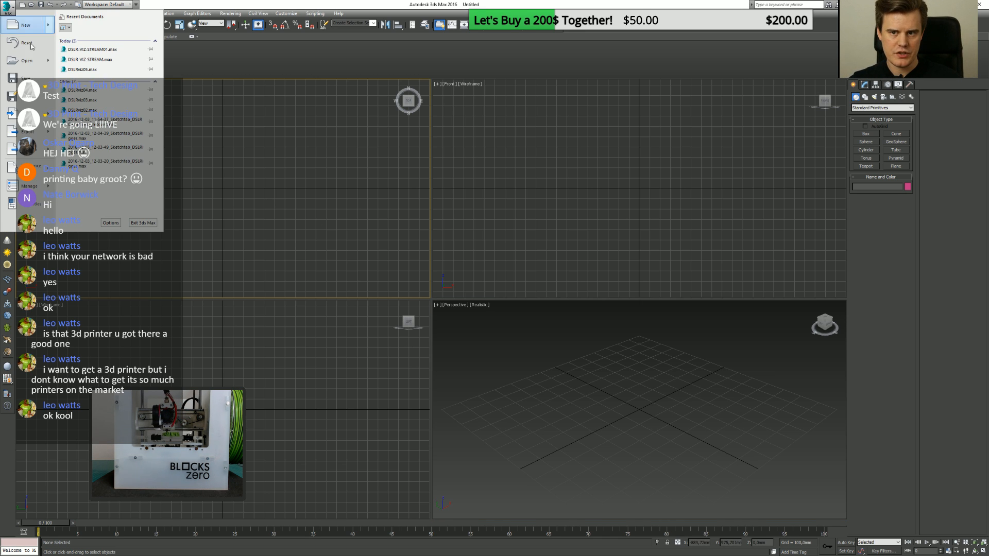
mouse_move(41, 115)
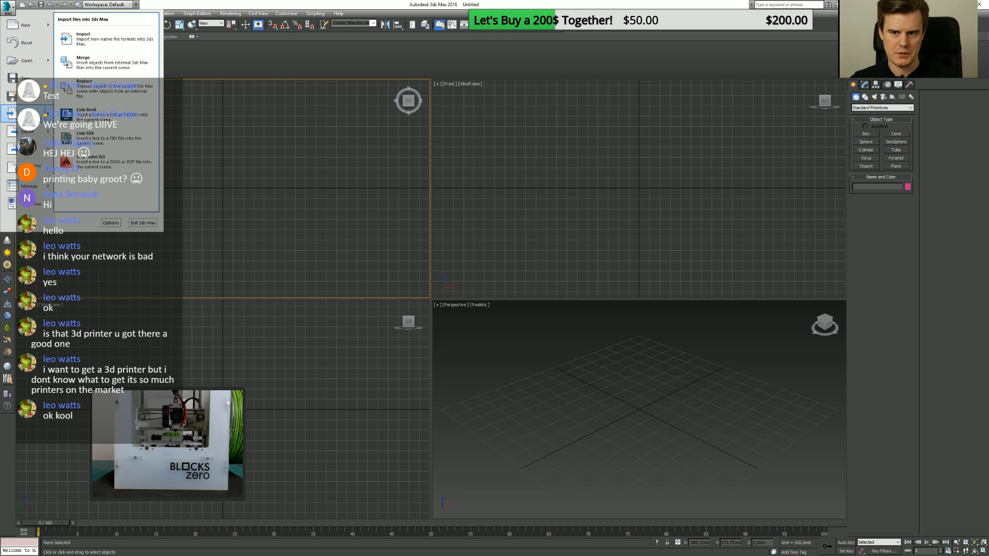
click(82, 39)
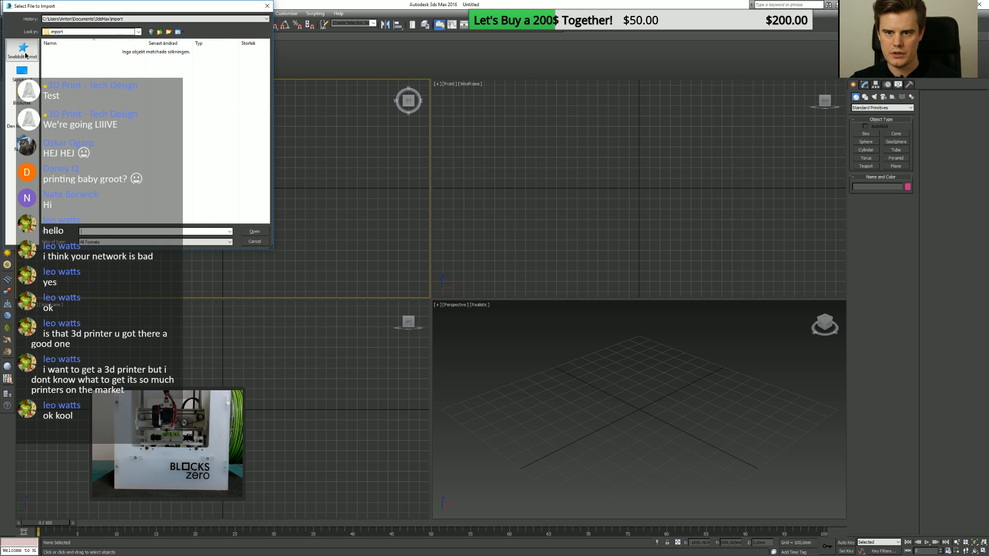
double_click(98, 64)
double_click(68, 64)
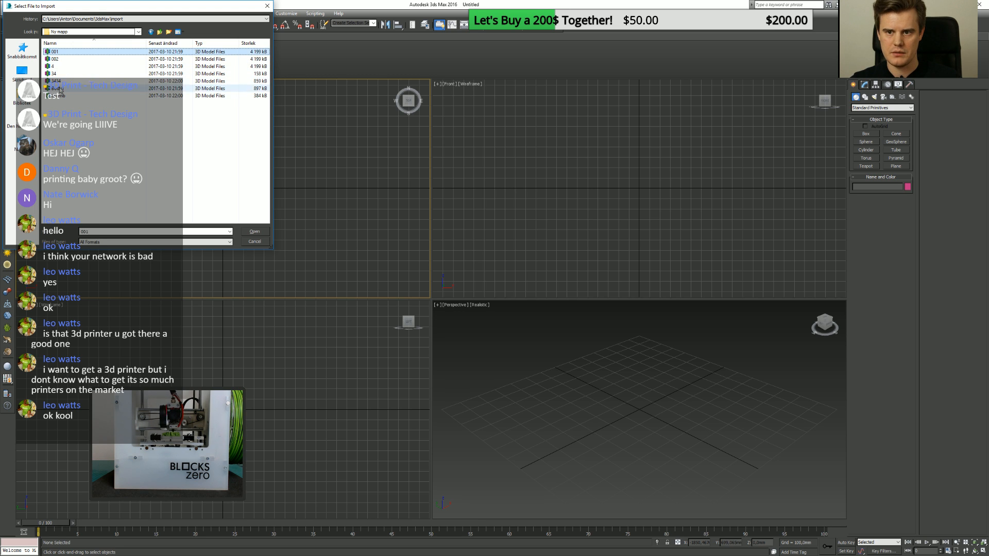
click(61, 96)
double_click(57, 51)
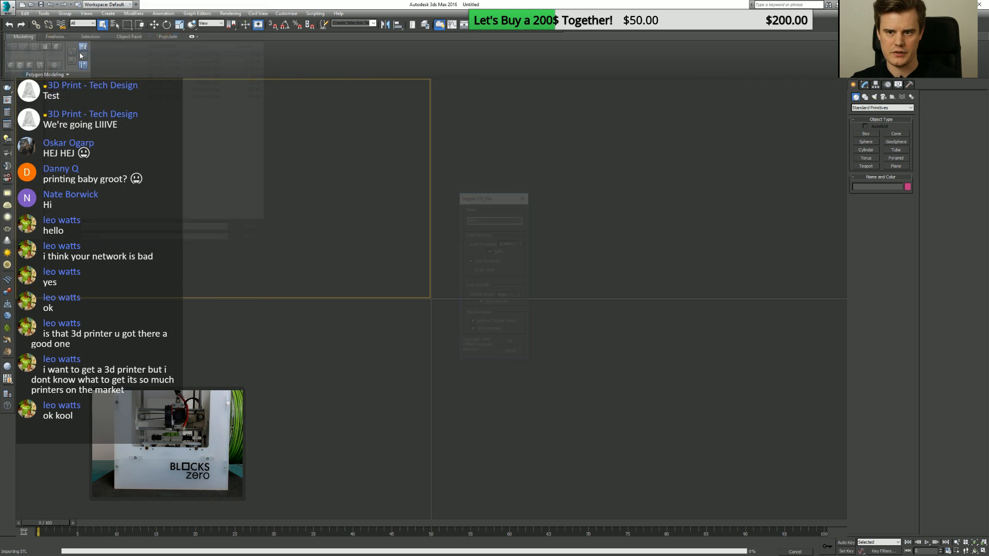
Set the weld threshold to 0.01 mm, enable Quick Weld and import the 001 STL file.
drag(491, 205, 359, 138)
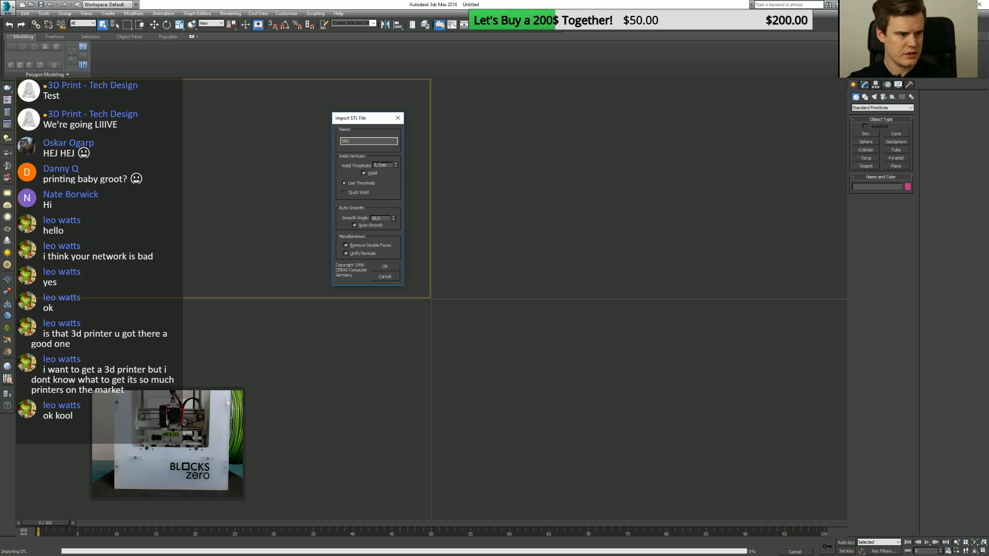
key(ctrl+2)
drag(372, 171, 389, 184)
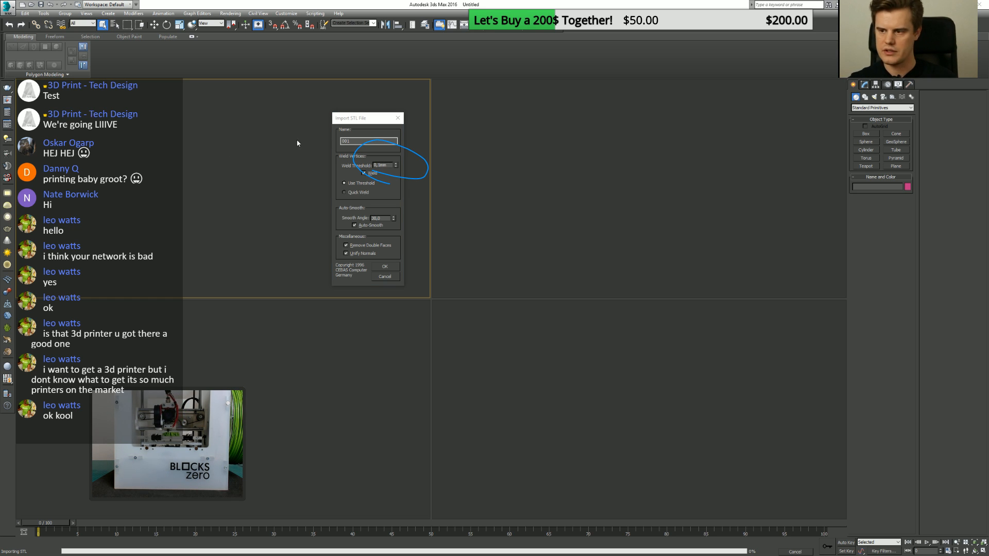
click(379, 166)
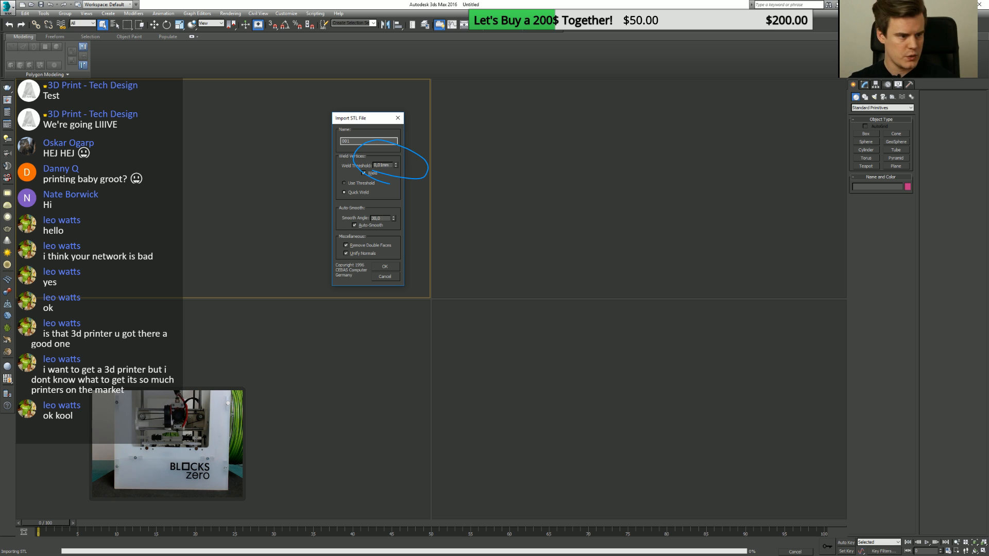
key(ctrl+2)
mouse_move(326, 197)
mouse_down()
mouse_move(386, 200)
mouse_move(349, 187)
mouse_up()
key(Escape)
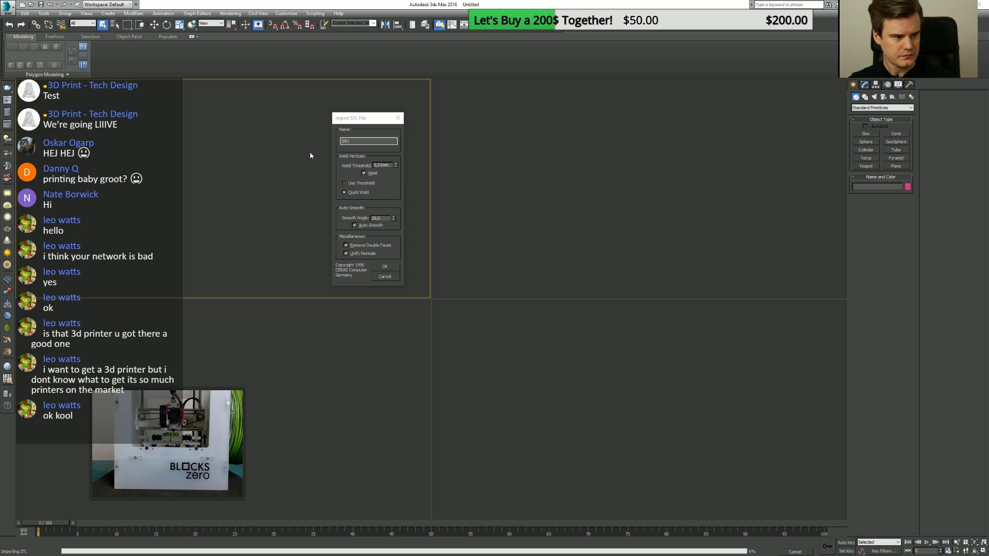
click(387, 268)
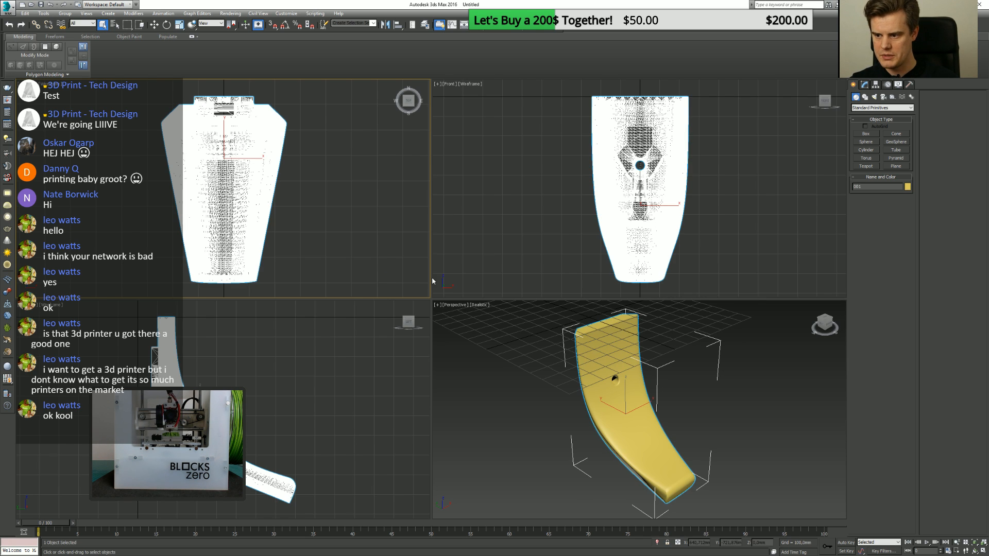
Maximize the perspective viewport to view the imported 001 shoulder part from its connecting side.
click(524, 352)
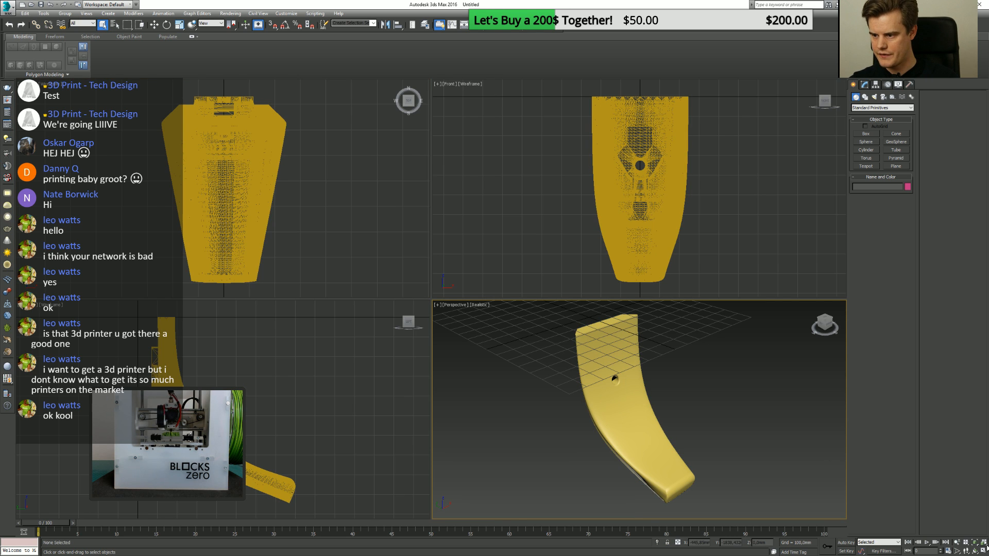
key(alt+w)
scroll(567, 335, down, 5)
alt+middle_drag(527, 317, 602, 303)
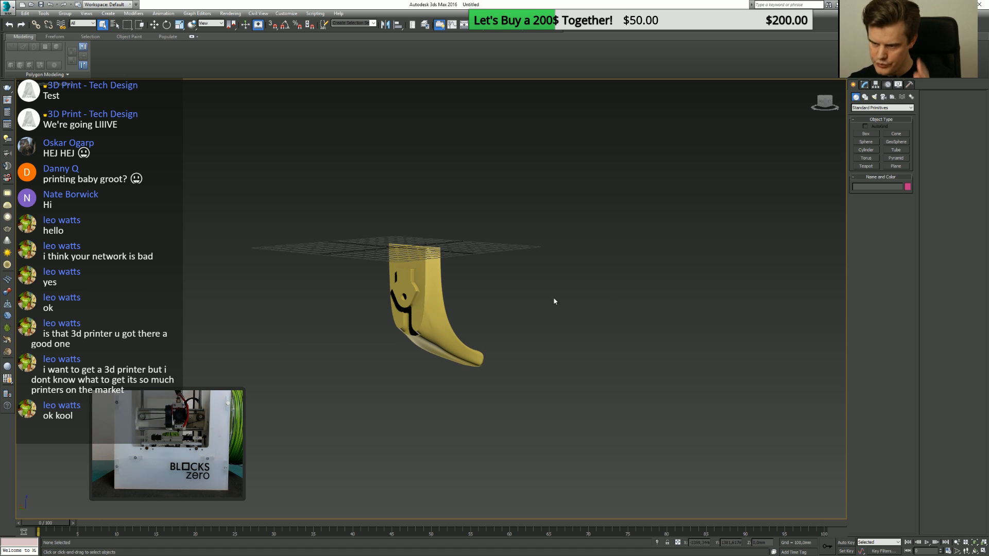
Import the STL file 002 using the existing Quick Weld settings.
click(8, 8)
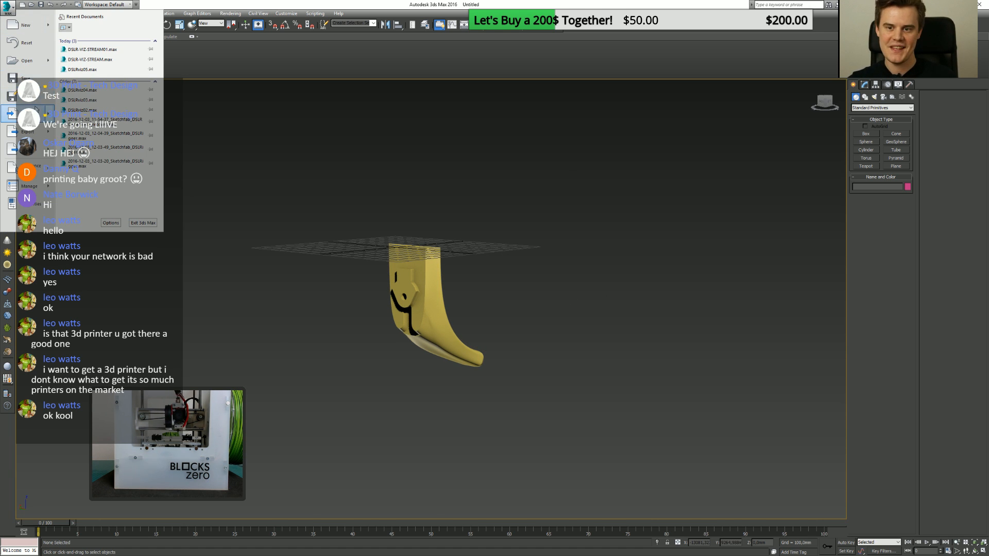
click(26, 113)
click(74, 59)
double_click(73, 60)
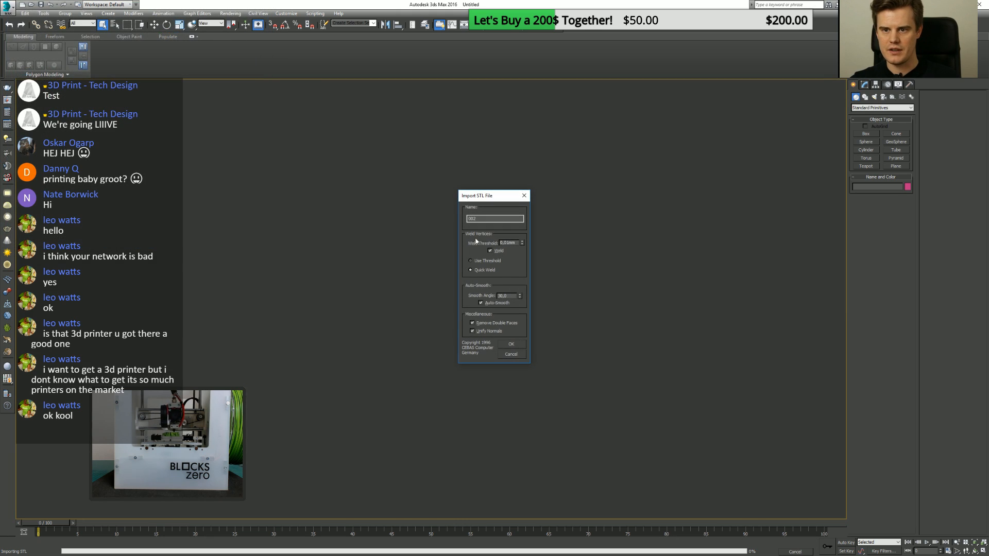
click(511, 344)
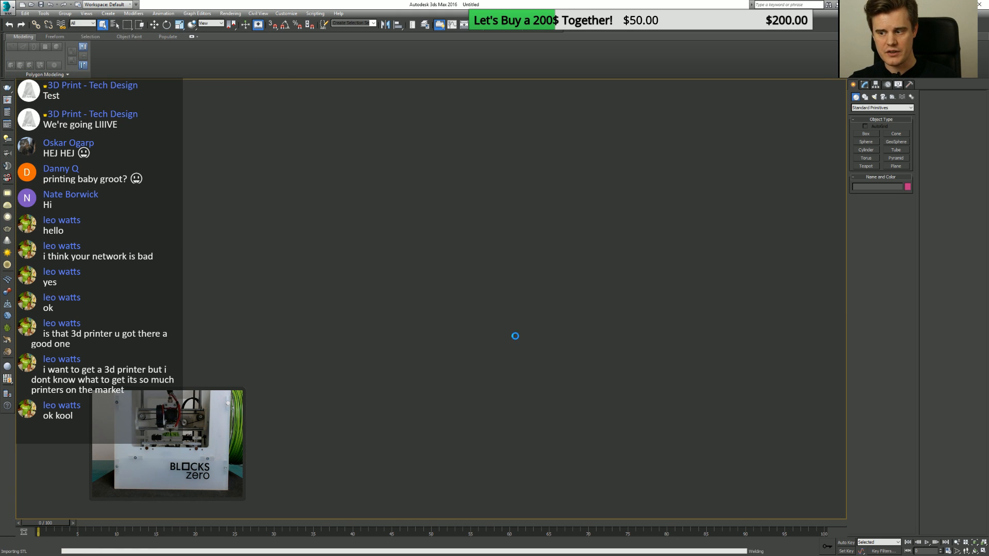
scroll(453, 271, down, 6)
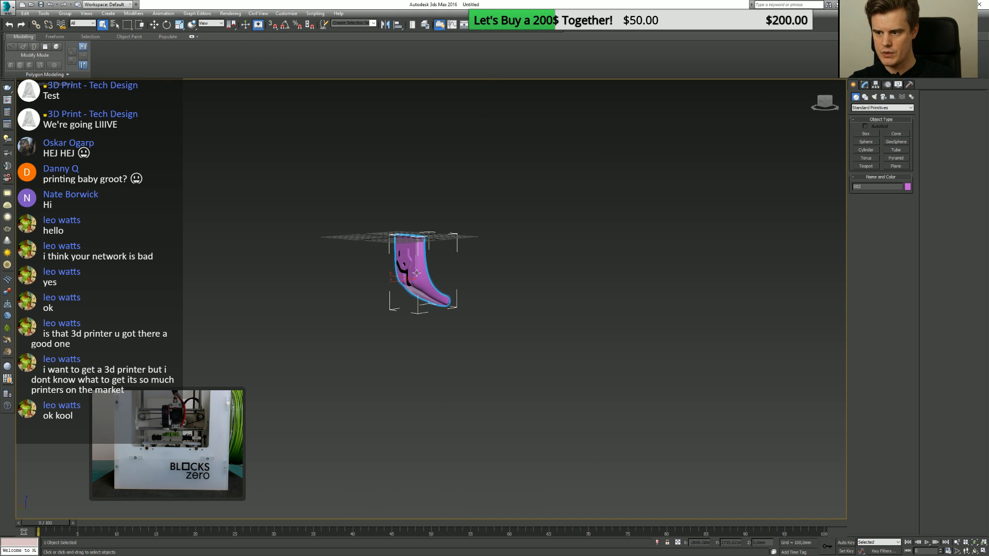
scroll(417, 276, up, 6)
Enable angle snap and rotate the 002 part by 180° about the Y axis.
key(e)
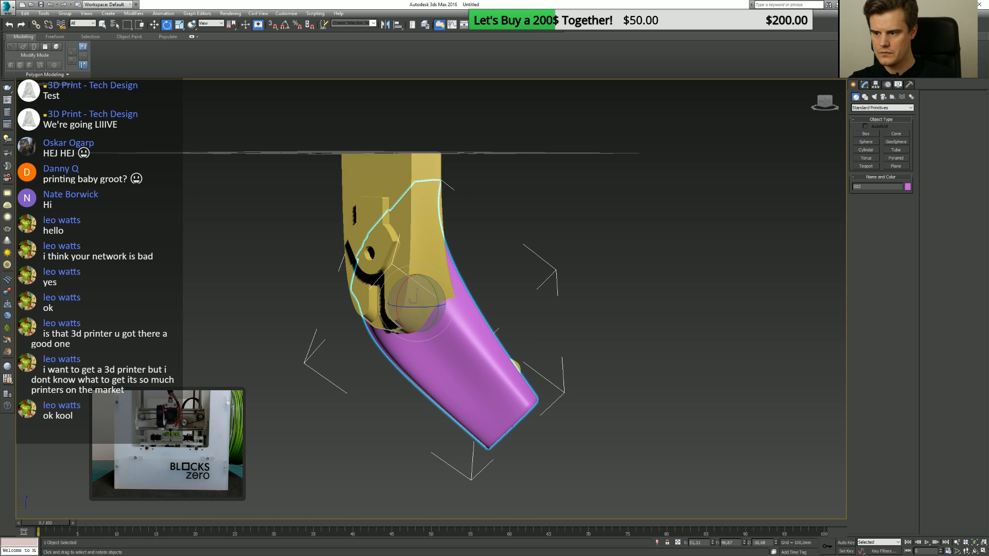
click(285, 24)
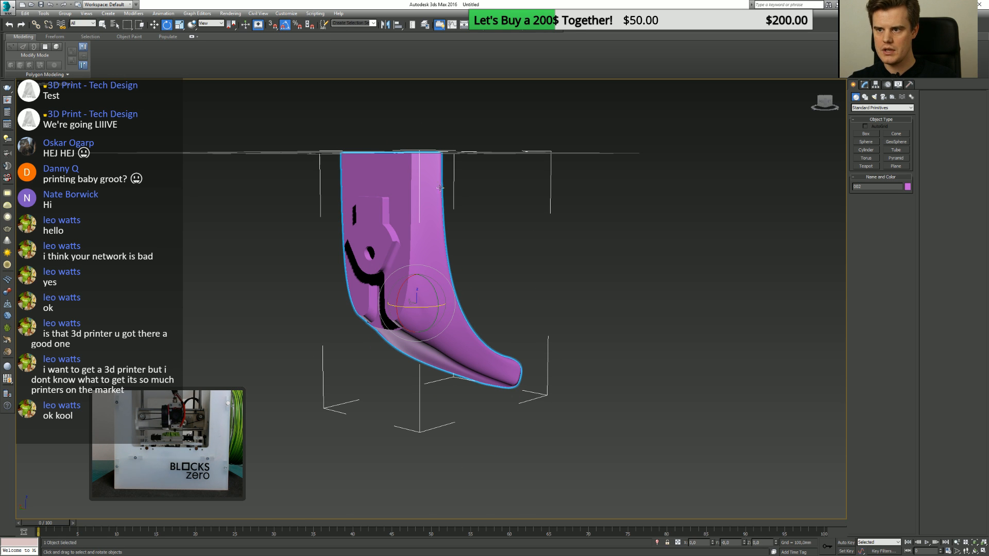
drag(436, 291, 437, 387)
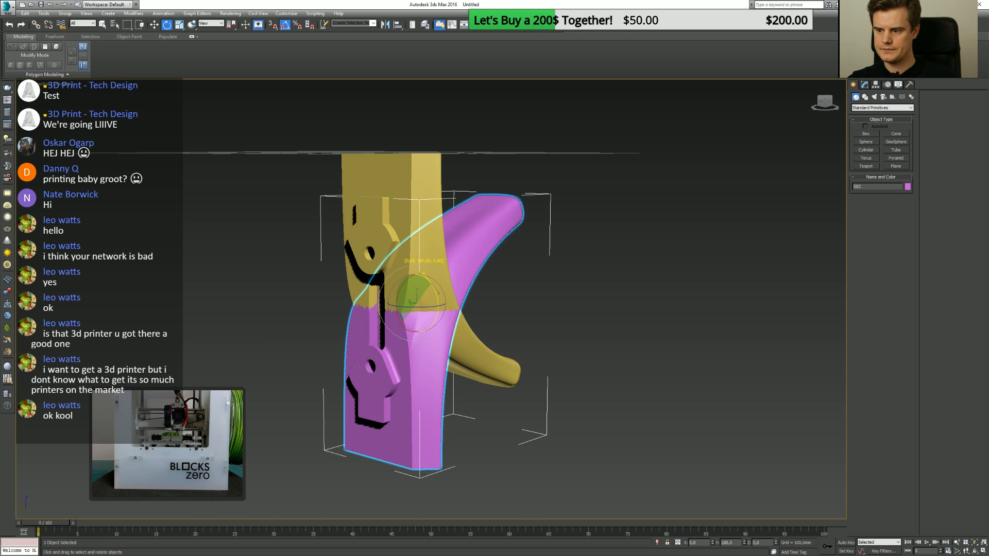
key(w)
click(298, 193)
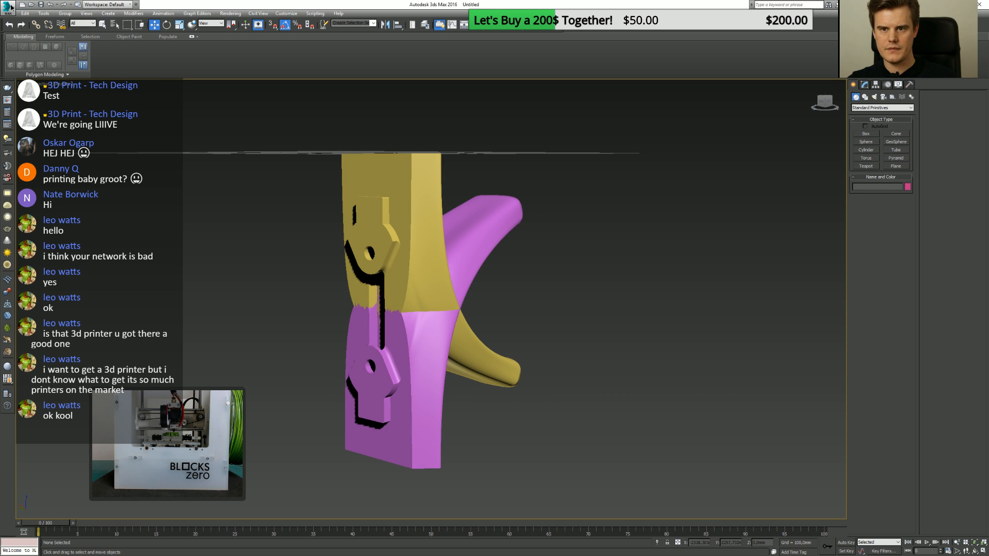
Import the STL file 4 using the existing Quick Weld settings.
click(8, 7)
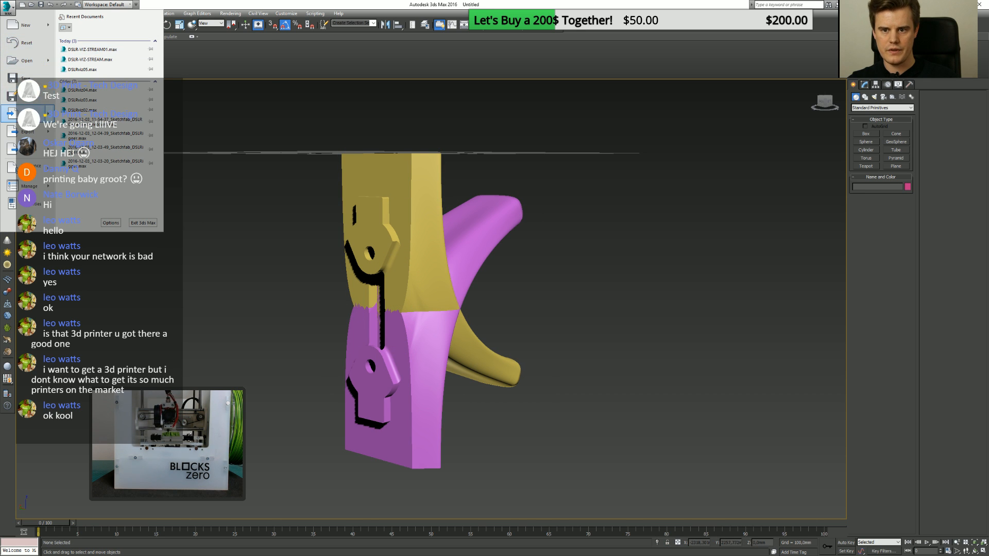
click(26, 114)
double_click(103, 65)
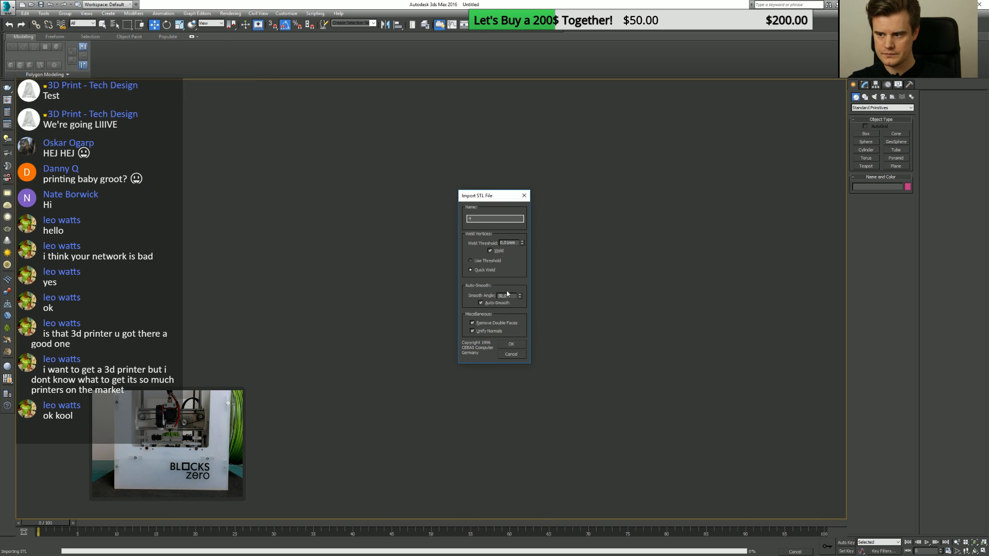
click(511, 344)
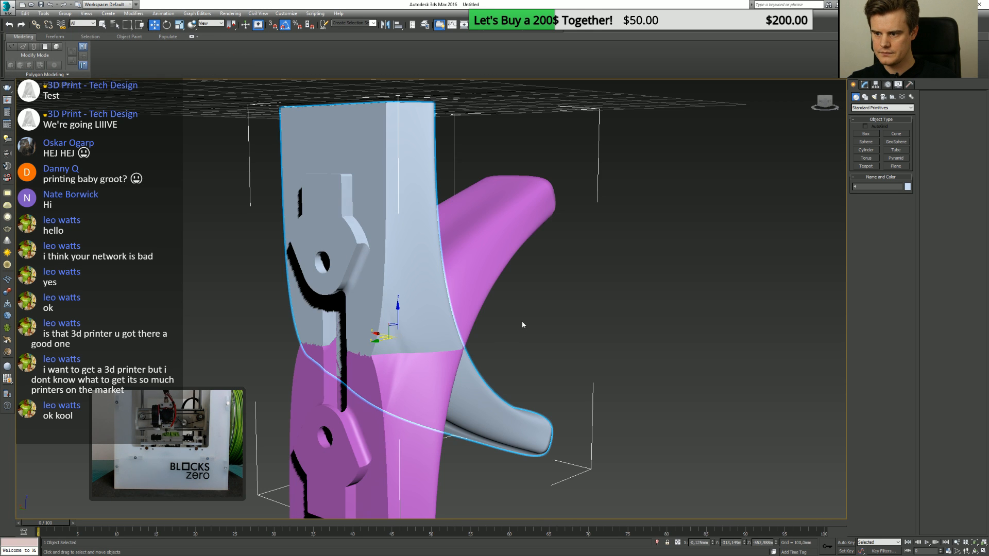
scroll(522, 324, down, 5)
scroll(487, 313, up, 3)
Flip the imported part 4 upside down so it mirrors the 001 part.
key(e)
shift+drag(492, 322, 433, 252)
key(w)
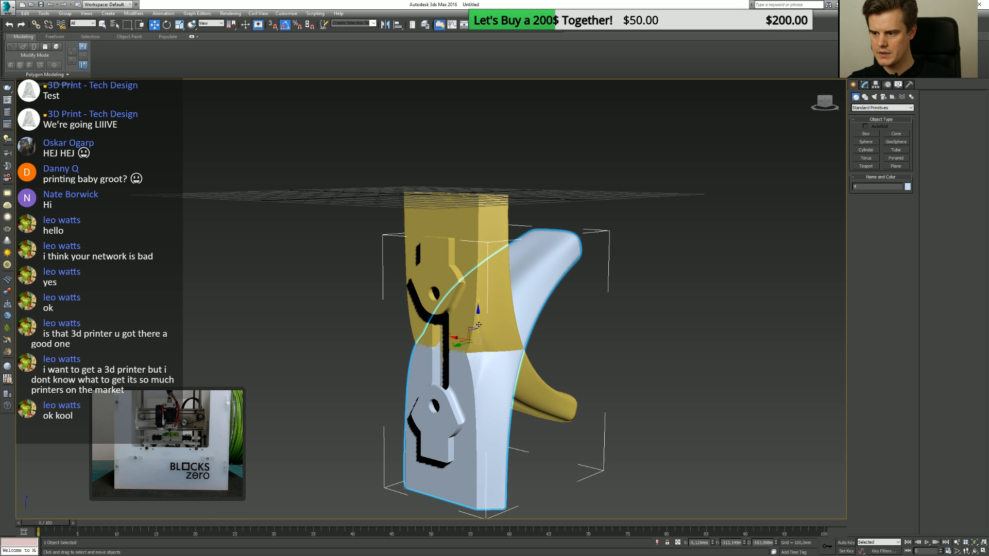
Move part 4 up onto the upper end of the 001 part and delete the surplus 002 part.
drag(478, 325, 479, 10)
drag(775, 542, 775, 547)
click(547, 250)
key(Delete)
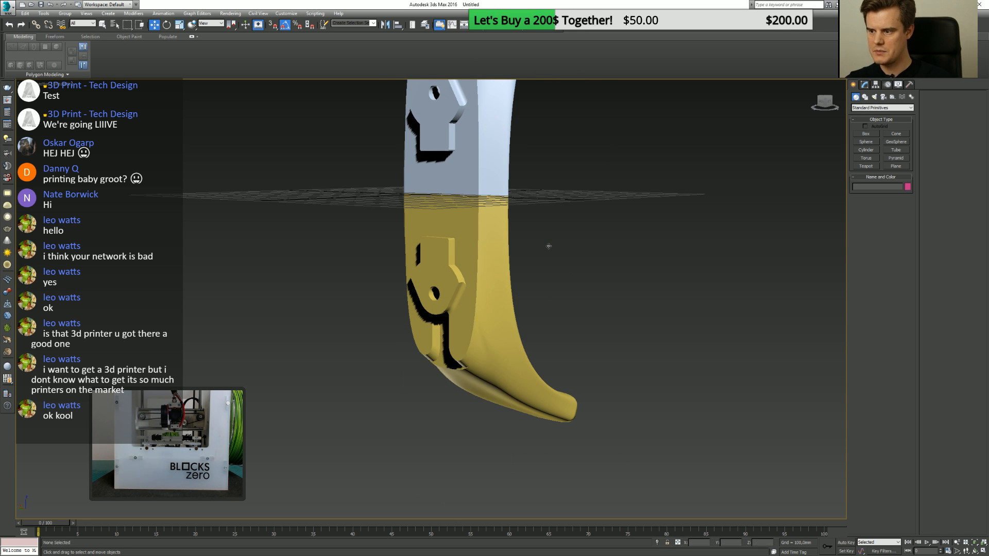
Import the rod clamp STL file 34 using the existing Quick Weld settings.
scroll(510, 261, up, 3)
scroll(508, 262, down, 4)
alt+middle_drag(507, 263, 478, 356)
click(10, 8)
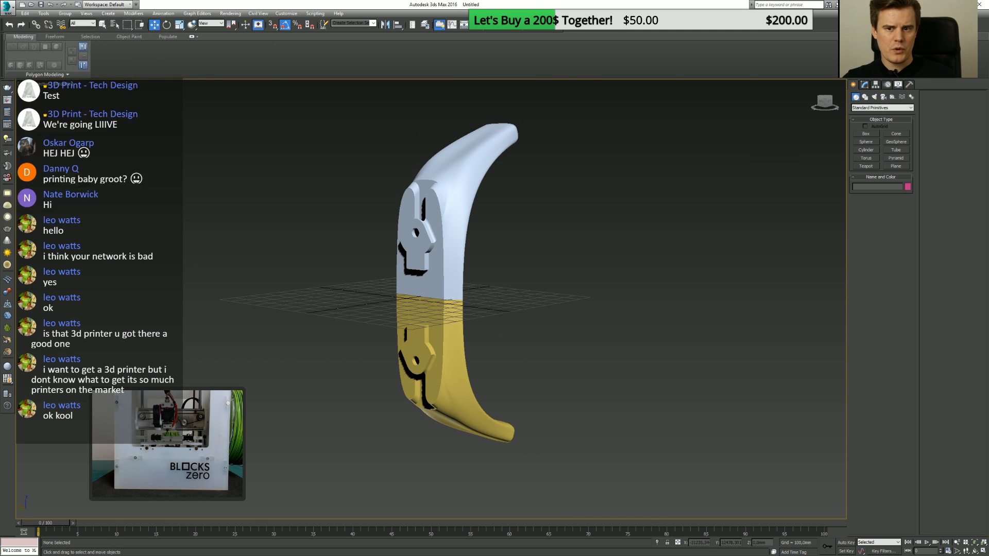
click(29, 115)
double_click(72, 73)
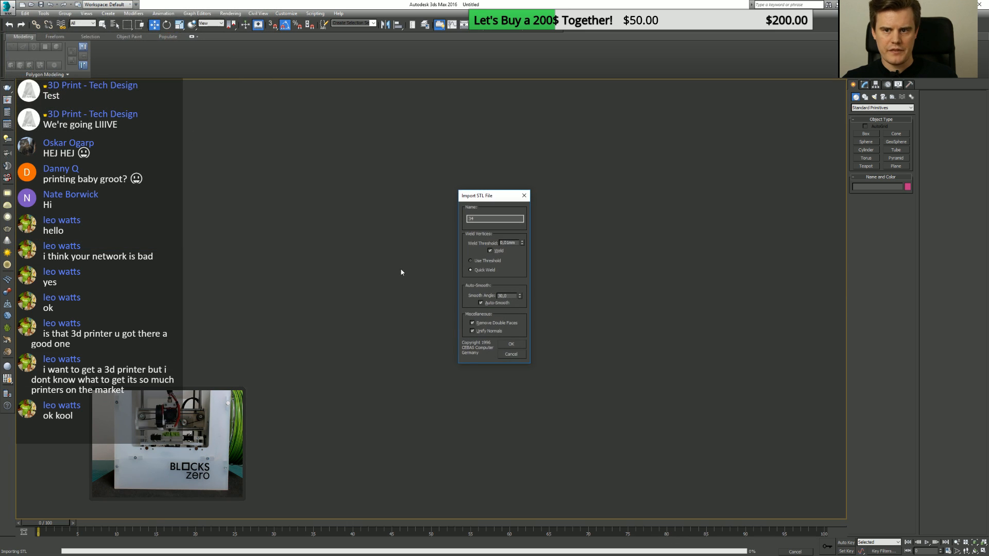
click(505, 344)
Move the imported rod clamp away from the mounting face of the shoulder parts.
scroll(508, 259, up, 3)
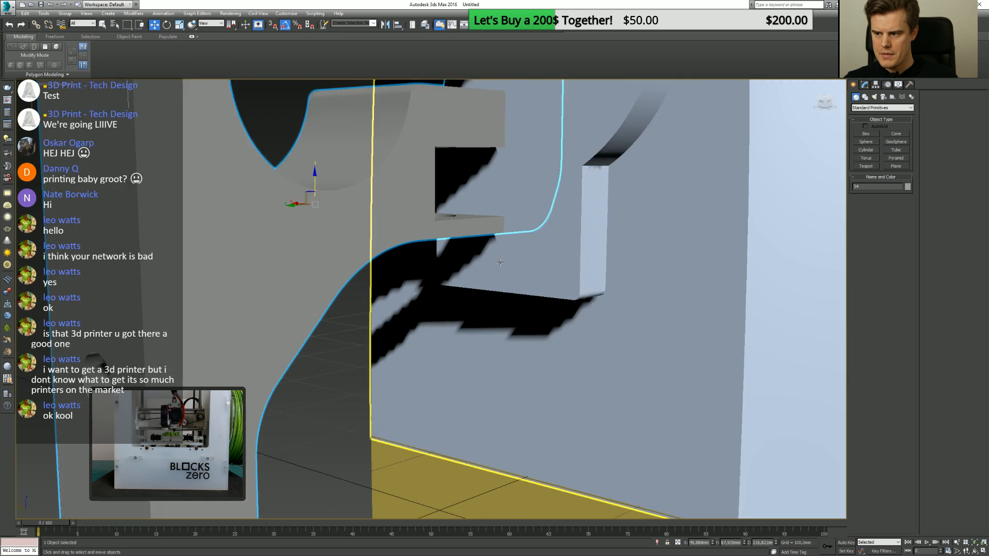
scroll(478, 263, down, 6)
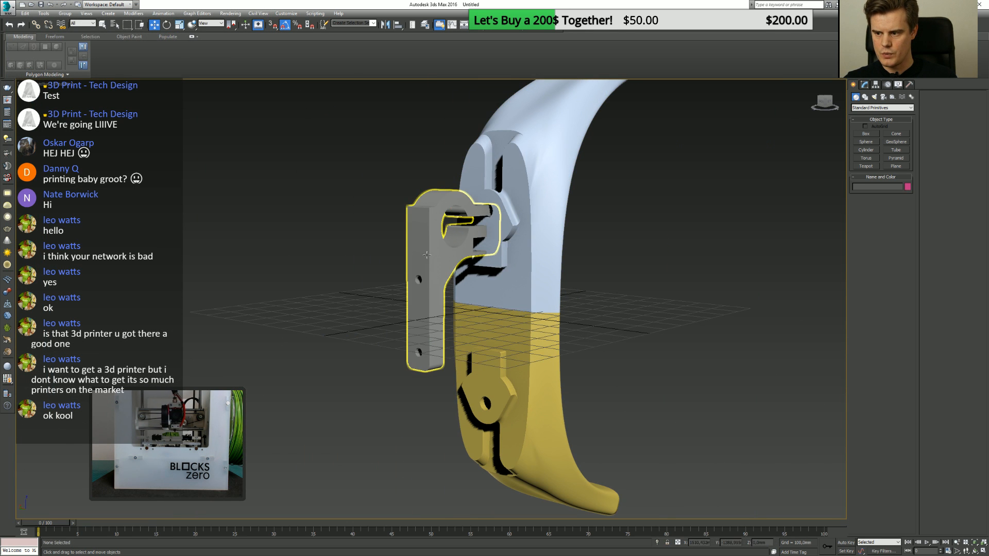
drag(431, 246, 371, 246)
click(280, 236)
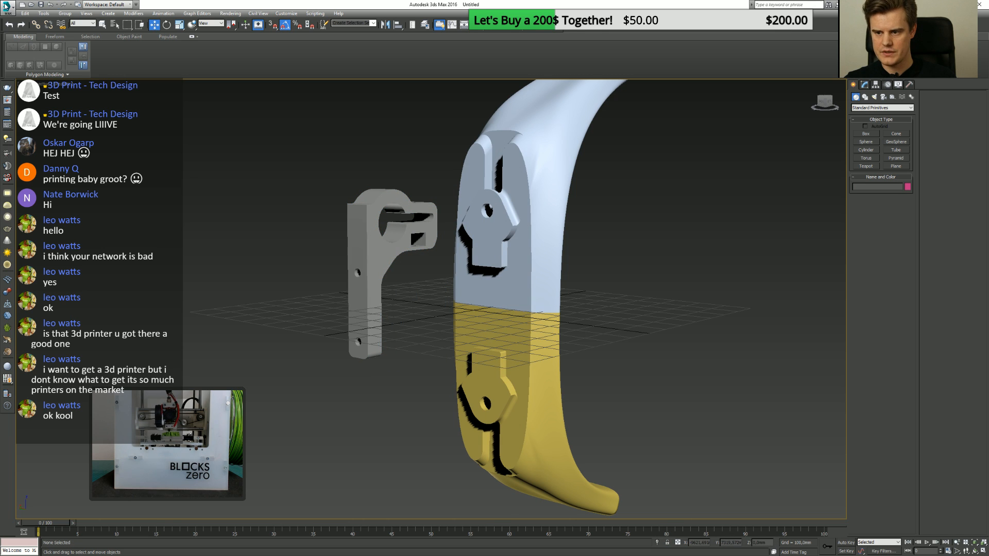
Import the STL file 3434 using the existing Quick Weld settings.
click(8, 5)
click(45, 117)
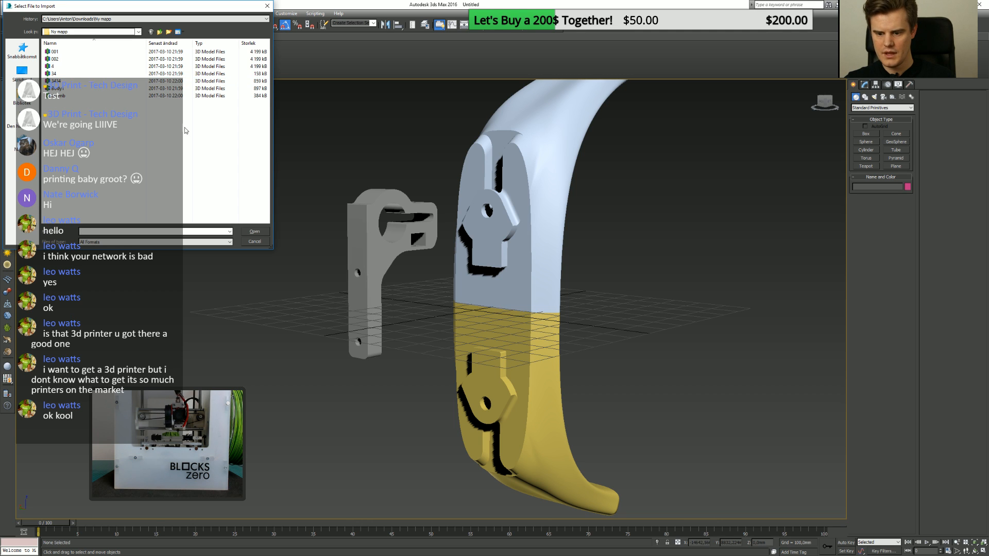
double_click(57, 81)
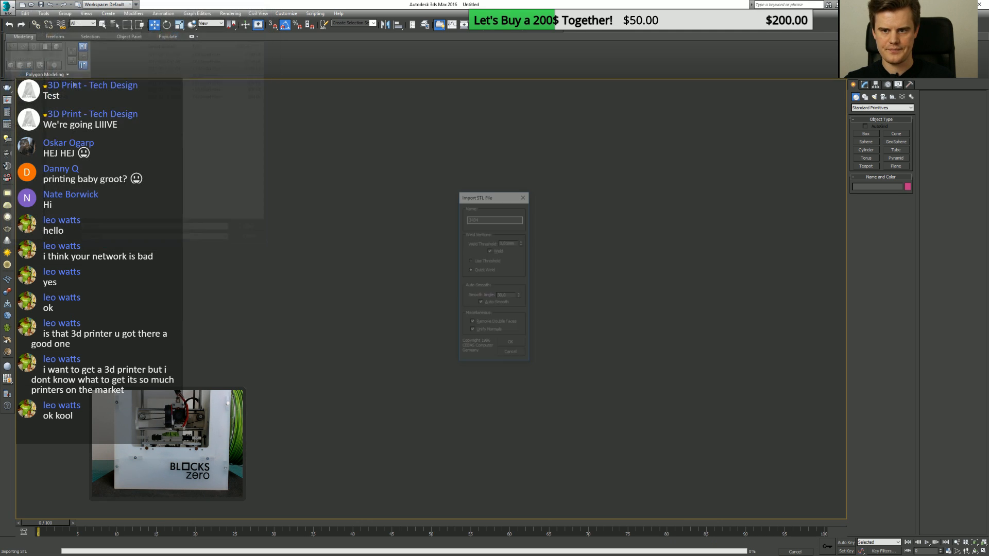
click(510, 347)
scroll(422, 260, up, 5)
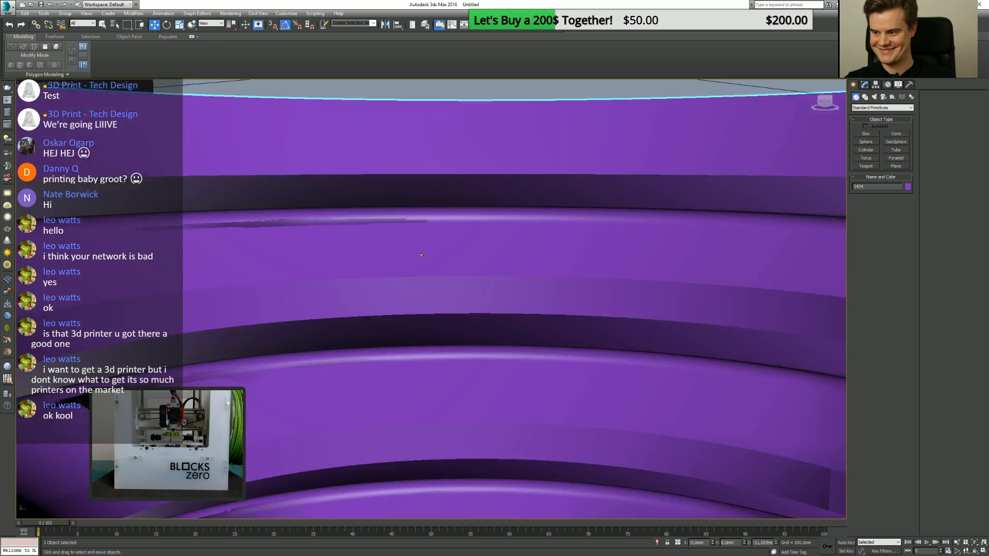
scroll(421, 260, down, 12)
middle_drag(398, 285, 378, 331)
Import the mounting plate STL file Body1 using the existing Quick Weld settings.
click(8, 7)
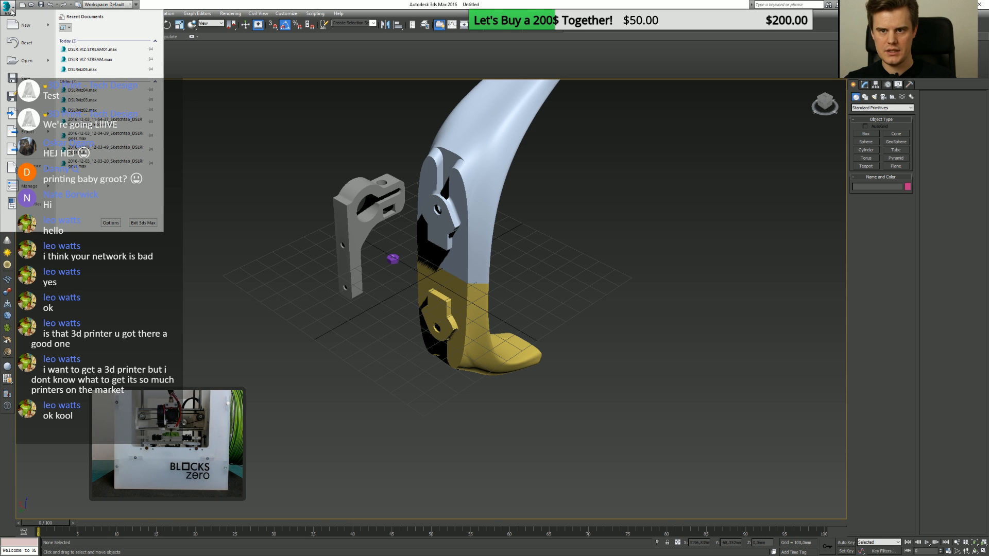
click(16, 114)
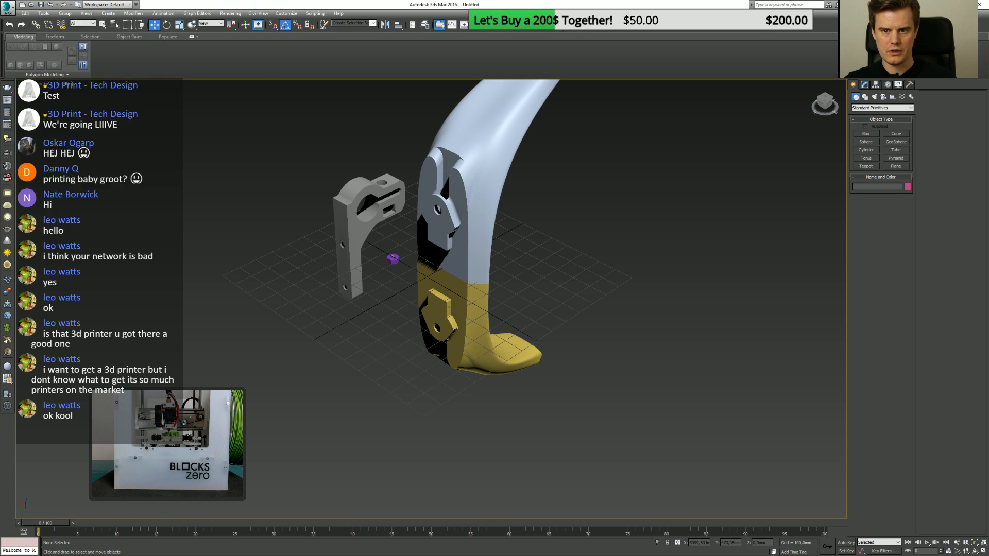
drag(146, 7, 176, 142)
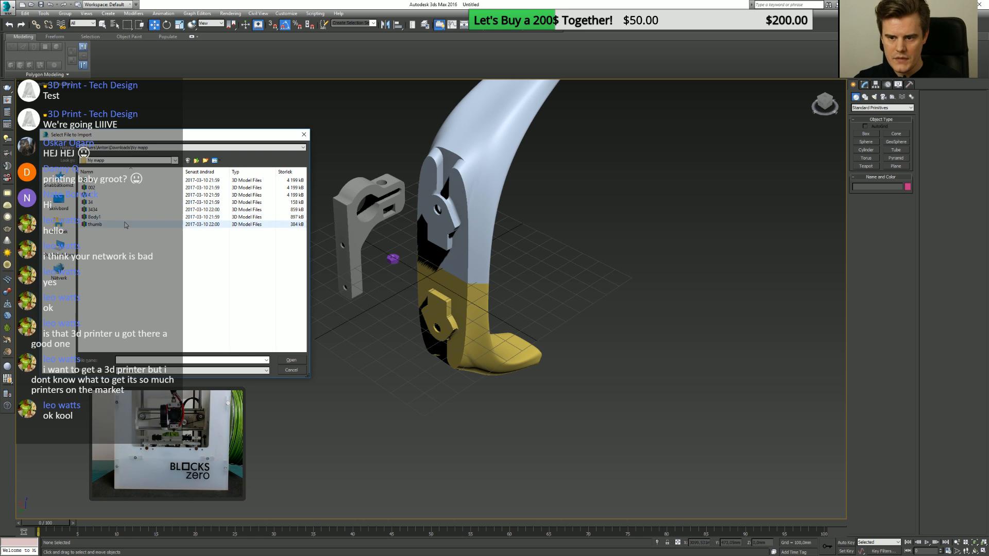
double_click(124, 218)
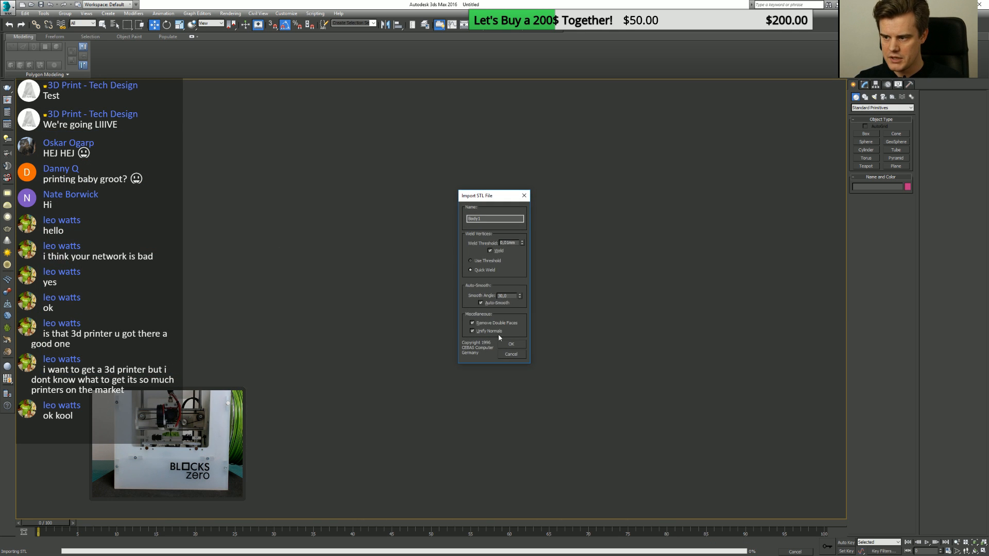
click(511, 344)
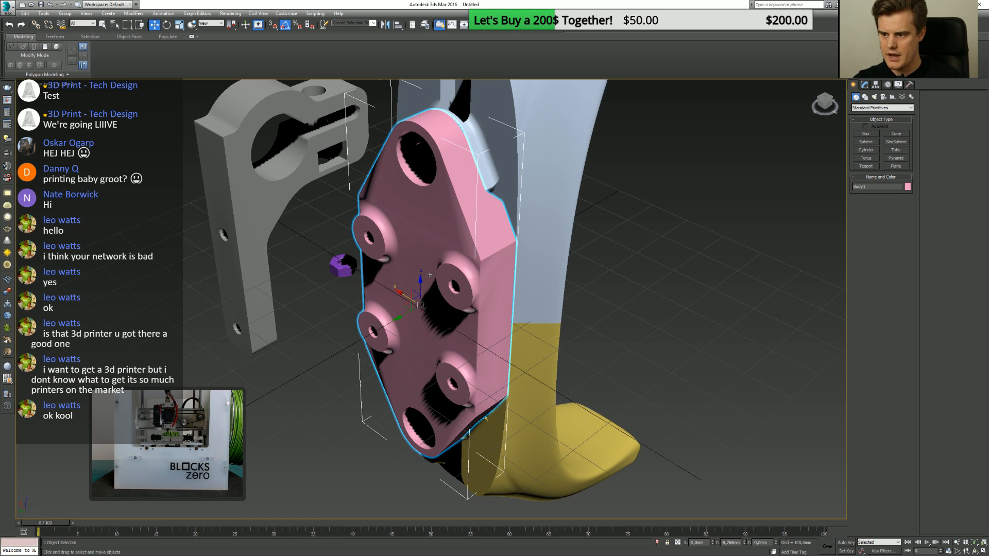
alt+middle_drag(469, 273, 425, 273)
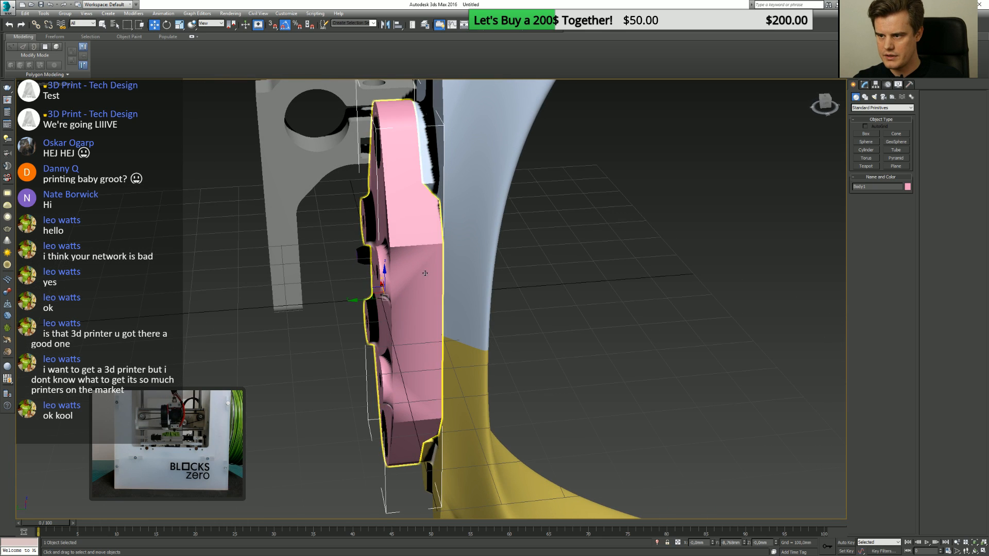
mouse_move(364, 301)
mouse_down()
mouse_move(351, 301)
mouse_move(362, 301)
mouse_up()
click(316, 317)
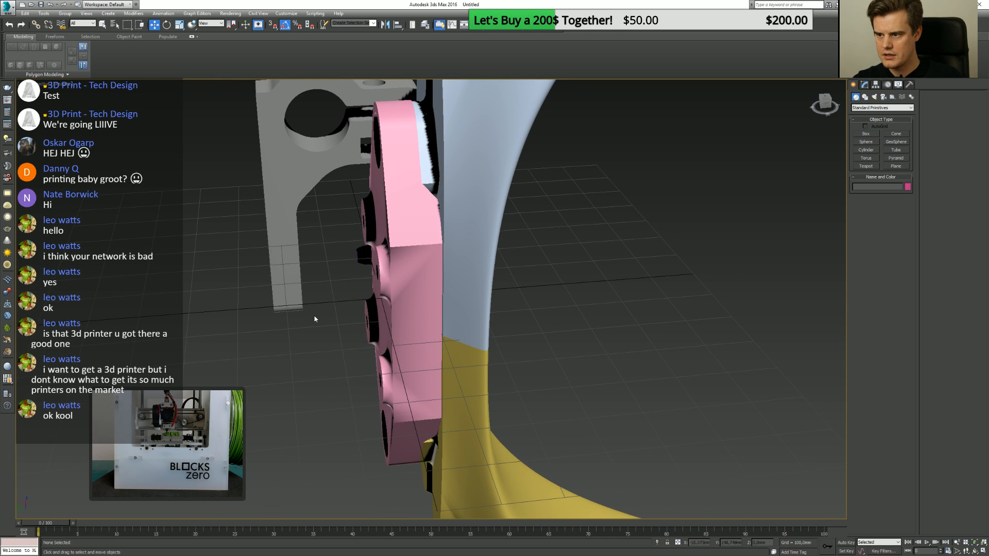
Import the STL file thumb with Quick Weld, Remove Double Faces and Unify Normals kept on.
scroll(329, 317, down, 3)
scroll(330, 316, up, 3)
scroll(329, 314, down, 5)
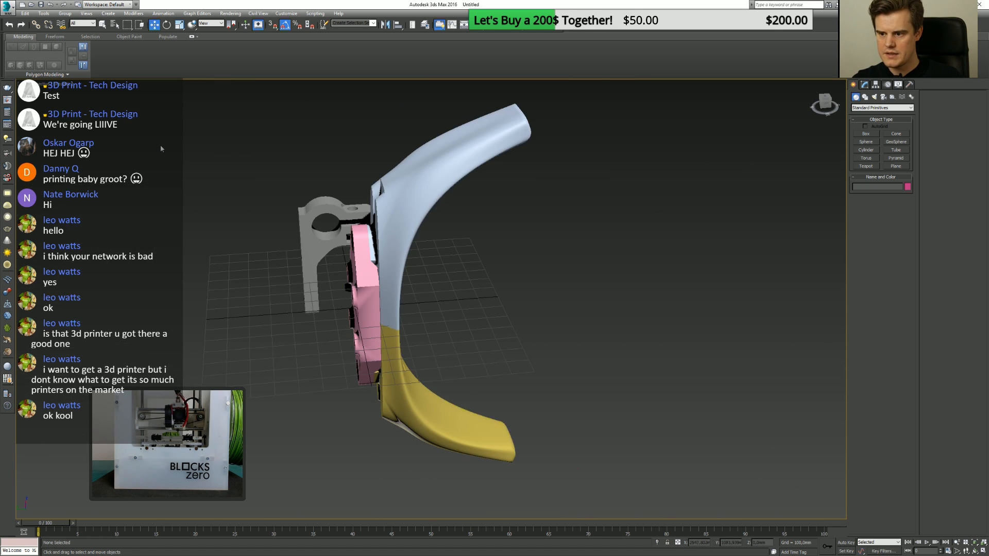
click(11, 9)
click(11, 113)
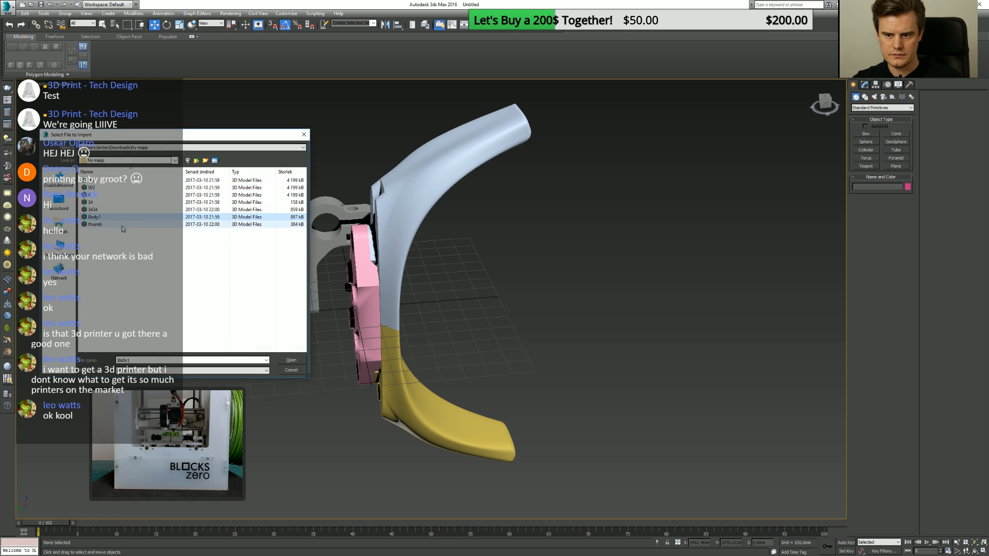
double_click(124, 224)
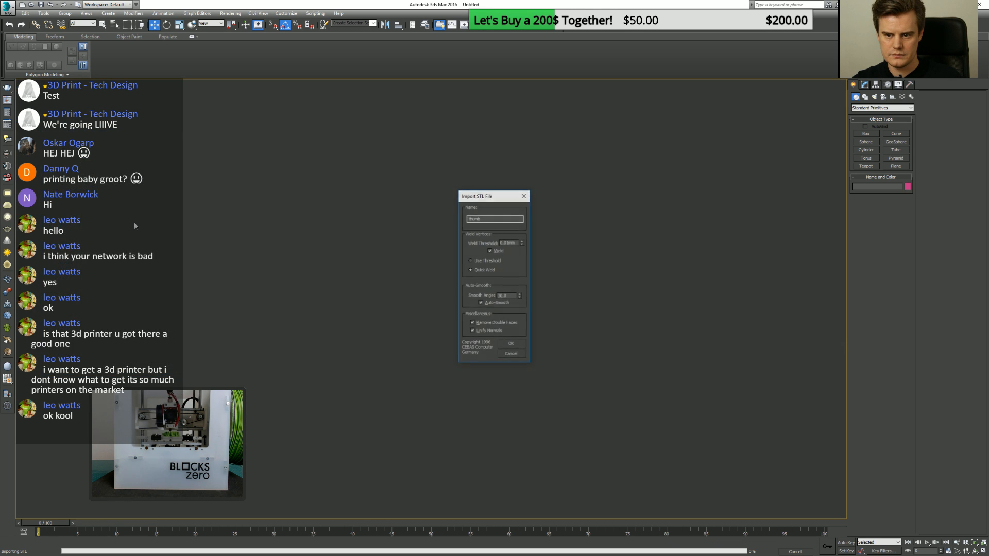
click(517, 348)
Move the imported thumb part out of the mounting plate so it stands clear in front of it.
middle_drag(355, 327, 459, 318)
scroll(384, 327, up, 4)
scroll(382, 324, down, 5)
scroll(380, 324, down, 3)
drag(460, 317, 244, 361)
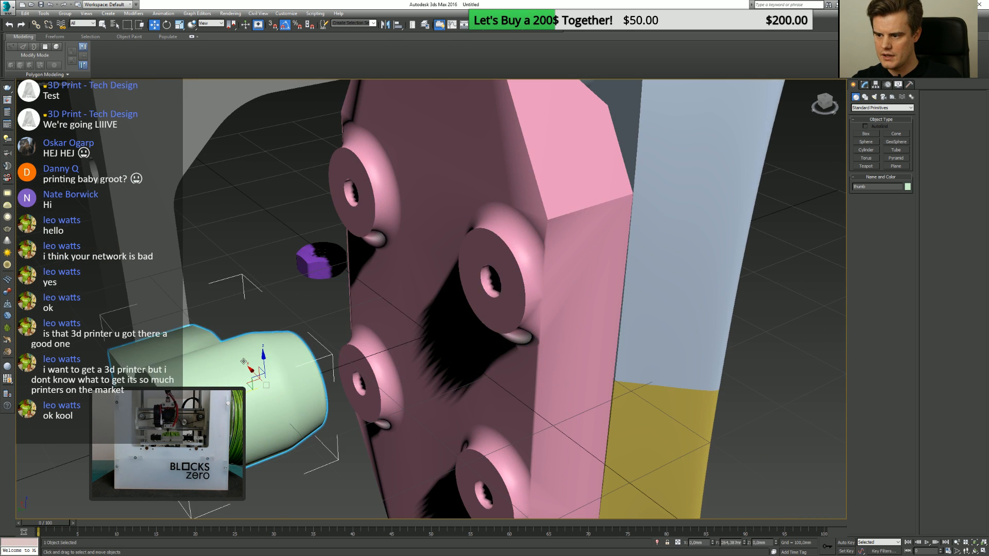
scroll(244, 361, down, 6)
scroll(271, 324, up, 4)
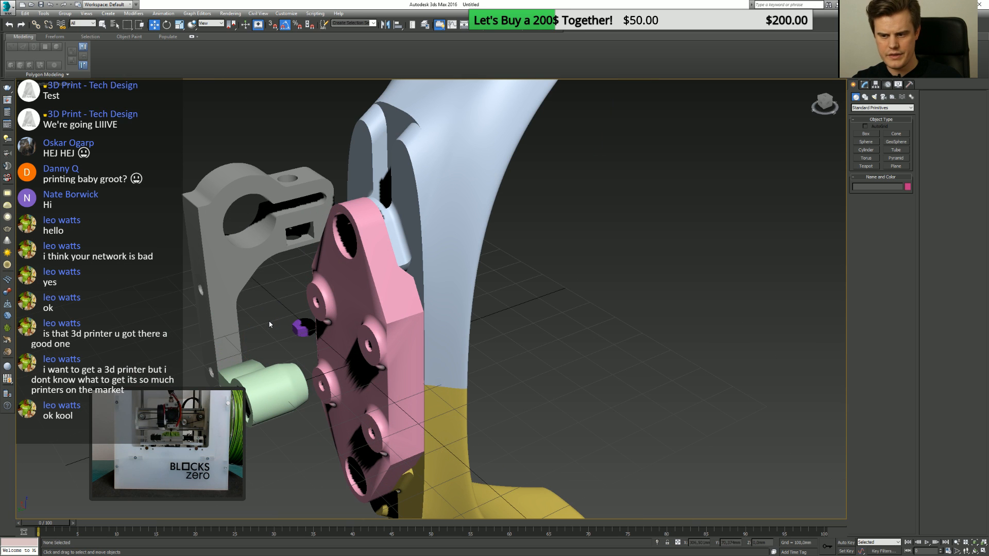
click(8, 8)
click(11, 113)
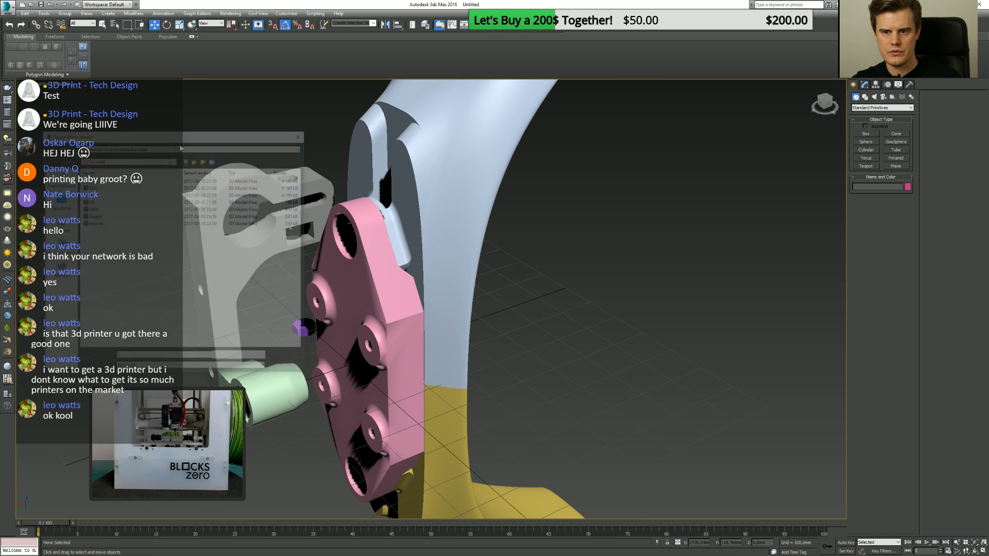
key(Down)
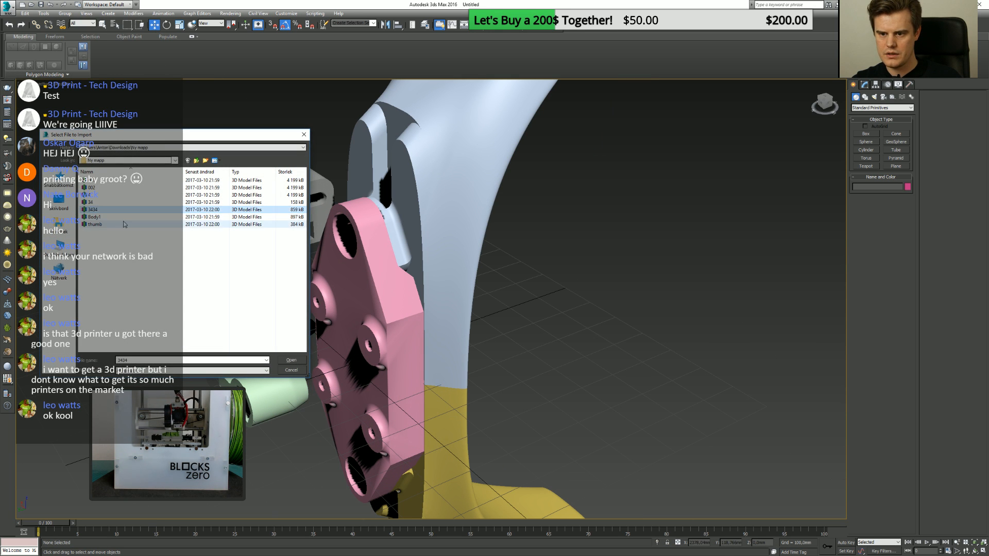
click(123, 203)
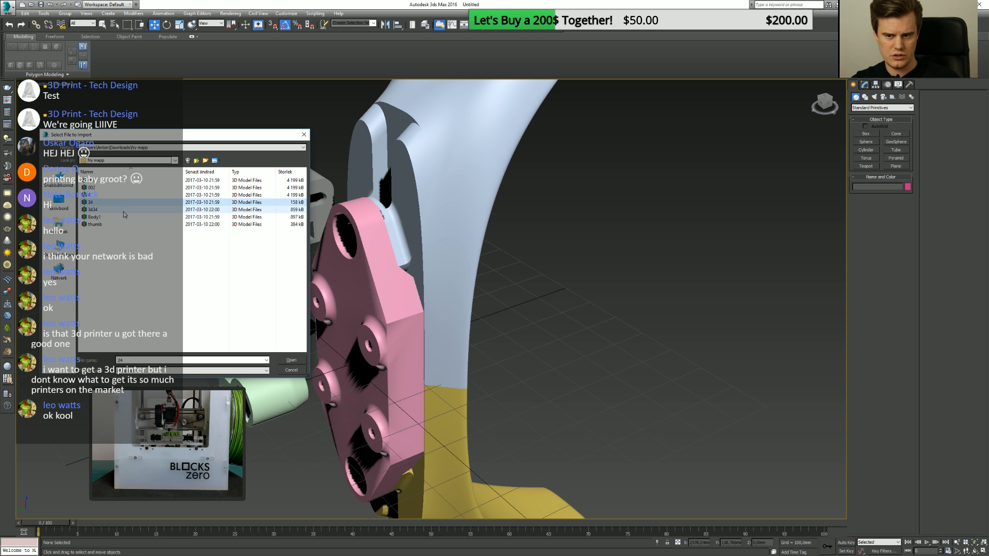
key(Return)
click(520, 349)
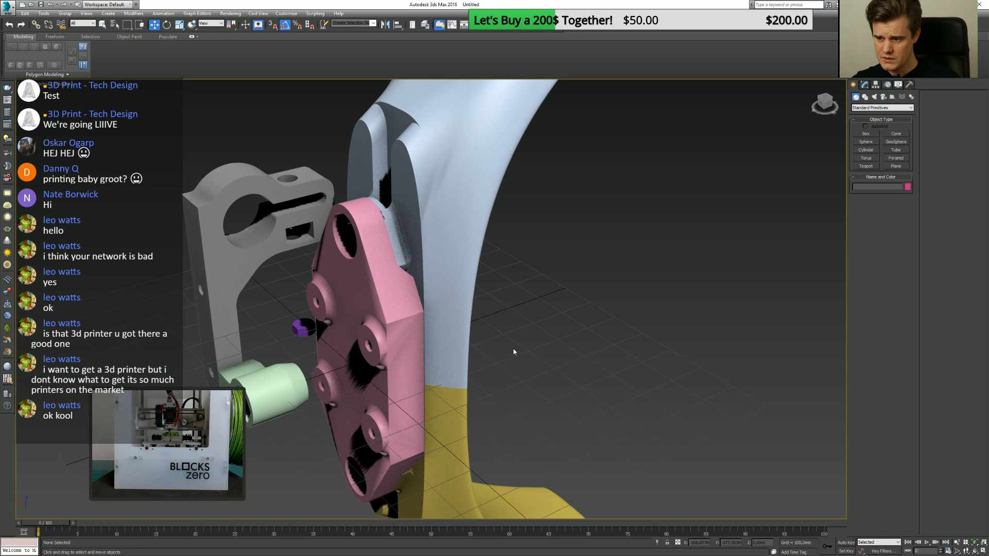
Rotate rod clamp 34 by -180° about X and -90° about Y so it lies horizontally.
scroll(308, 355, up, 5)
scroll(316, 351, down, 8)
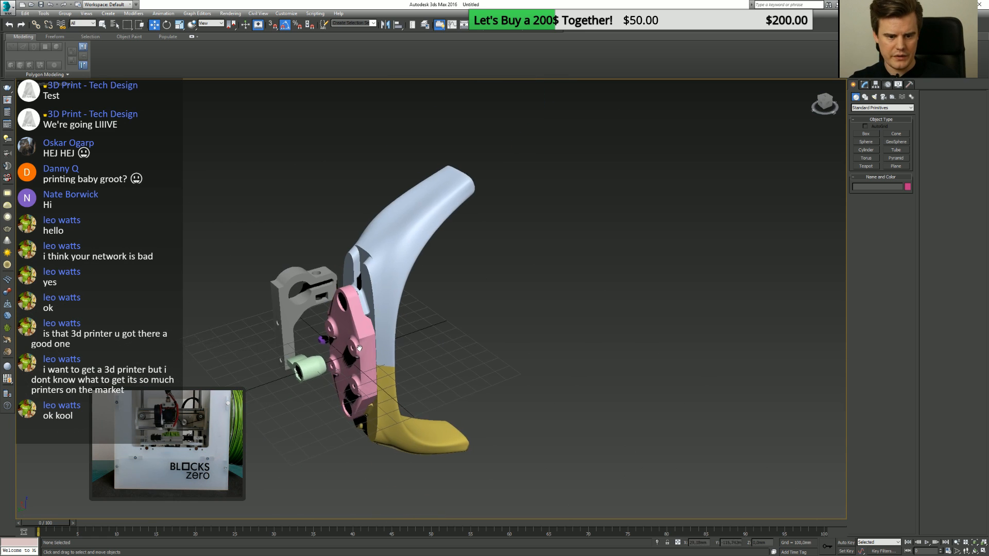
middle_drag(359, 348, 375, 343)
alt+middle_drag(374, 344, 403, 335)
scroll(403, 335, down, 5)
scroll(403, 335, up, 8)
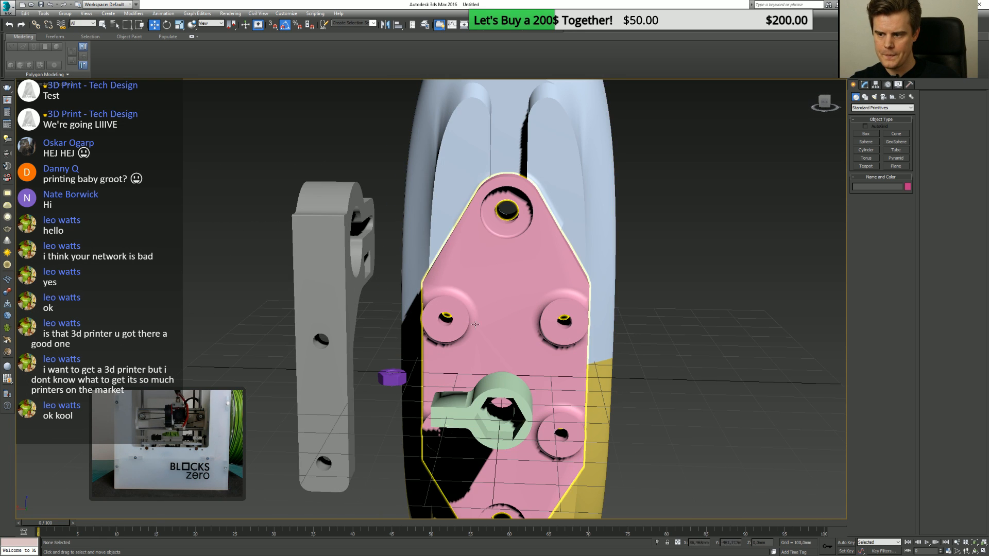
click(351, 294)
drag(330, 279, 331, 369)
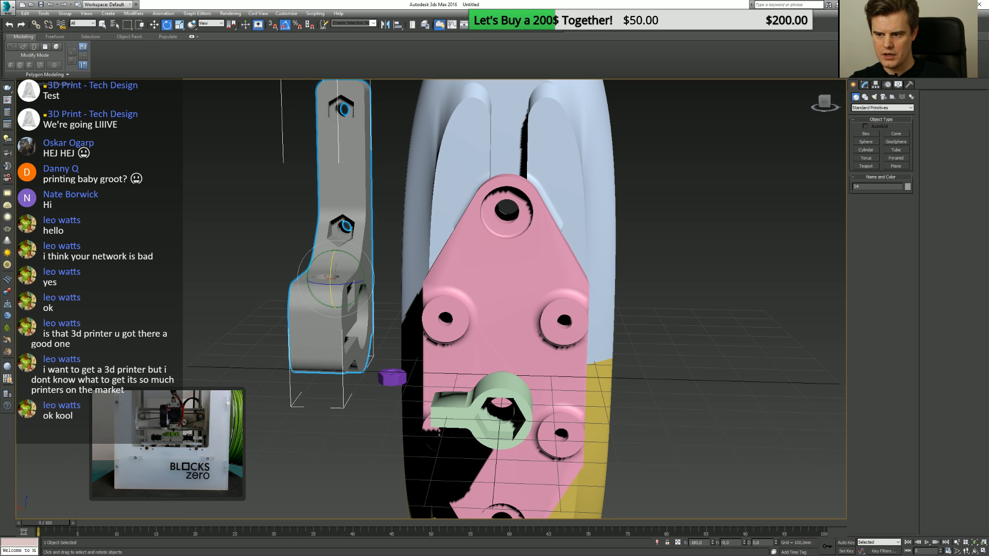
drag(332, 257, 366, 282)
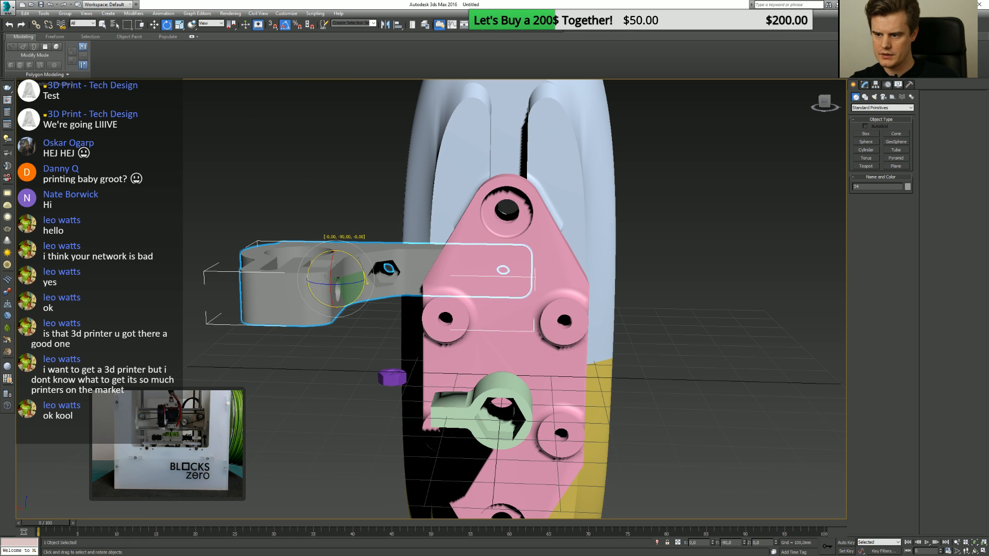
Align the rod clamp with the mounting plate's upper pair of holes and copy it straight down onto the lower pair.
key(w)
key(l)
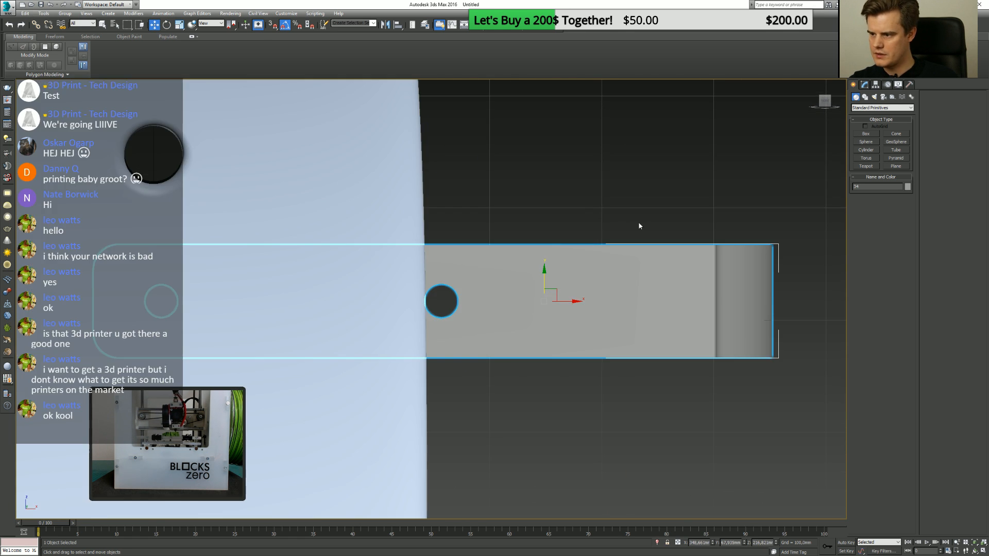
drag(538, 267, 485, 302)
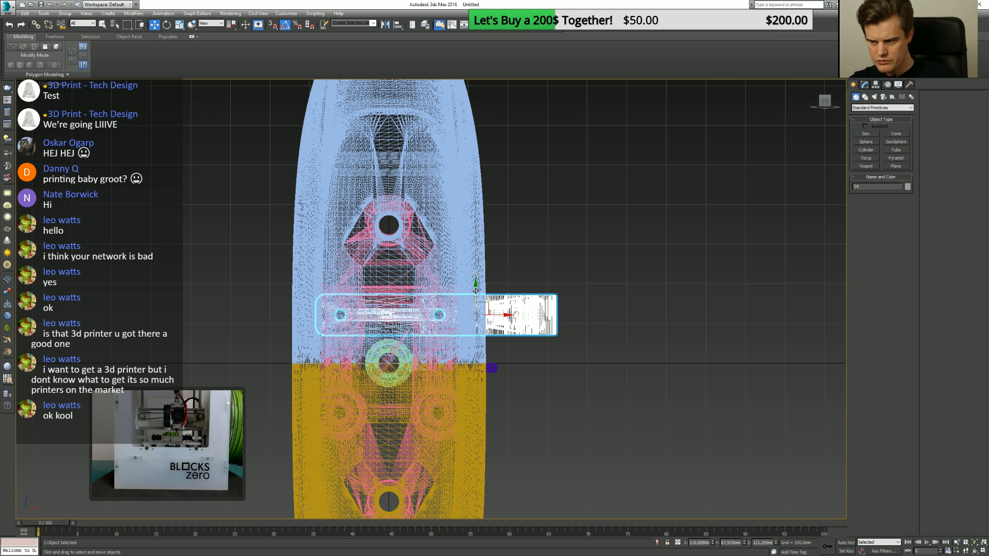
shift+drag(476, 290, 475, 389)
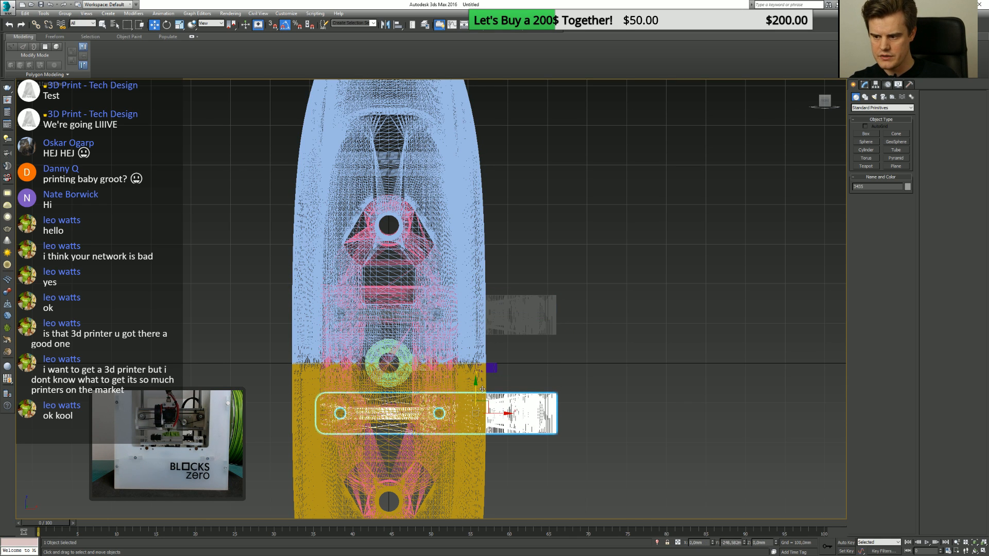
click(495, 314)
Move the thumb part off the plate to a spot just above the upper rod clamp.
alt+middle_drag(551, 324, 466, 335)
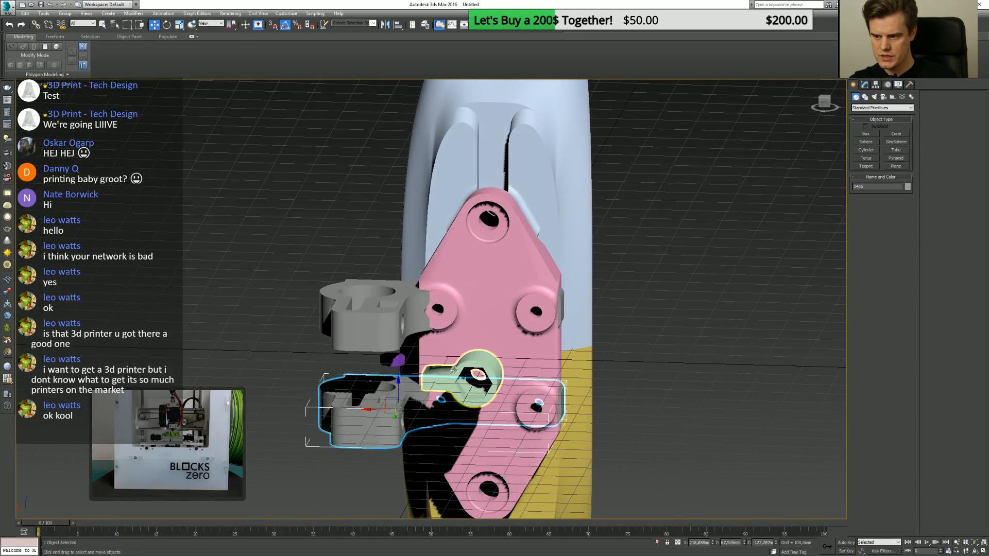
click(461, 368)
drag(464, 363, 361, 238)
click(433, 288)
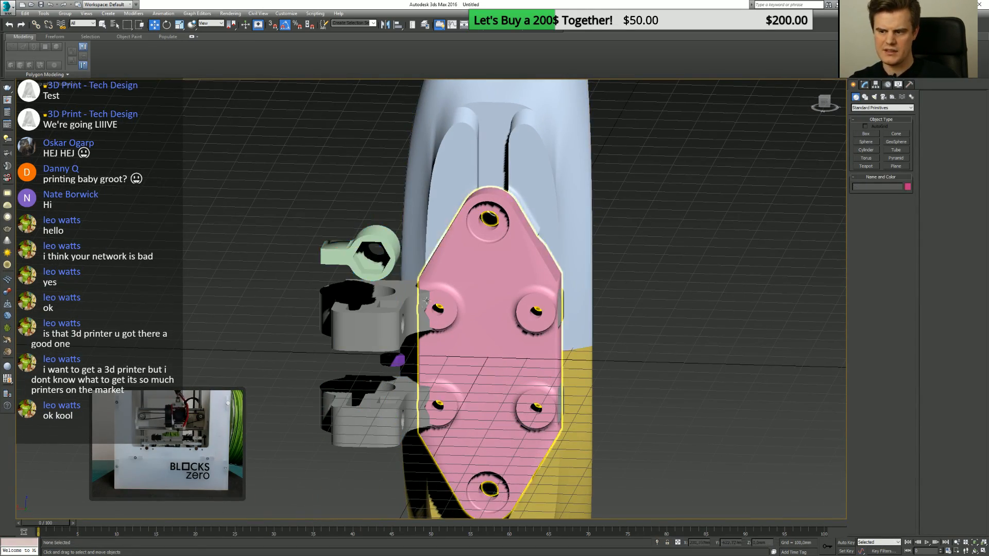
Select both rod clamps and shift them together so their flat ends sit against the mounting plate's bosses.
click(386, 321)
ctrl+click(386, 407)
middle_drag(432, 373, 310, 413)
scroll(430, 372, down, 5)
scroll(424, 323, up, 7)
drag(311, 413, 307, 413)
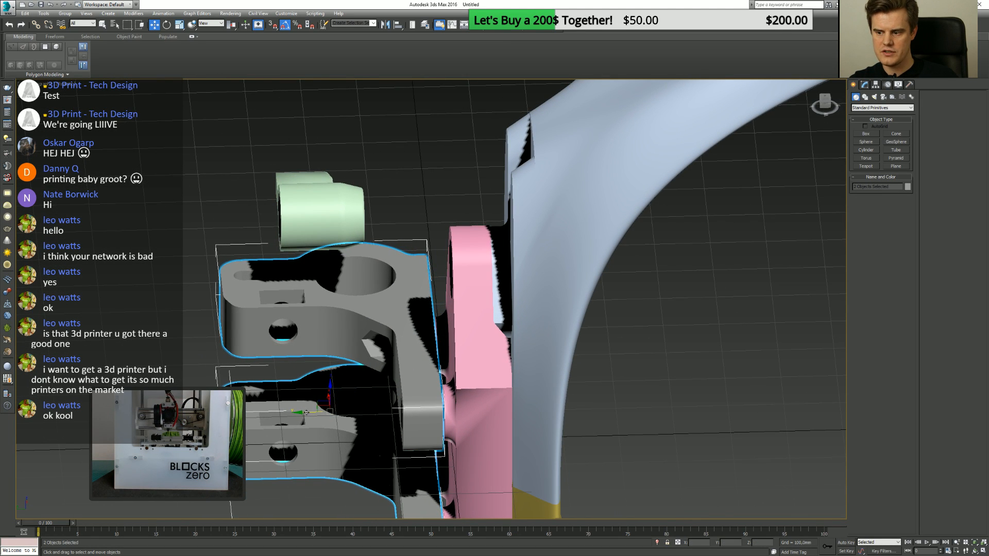
click(677, 379)
Select all parts and rotate the whole assembly so the rod clamps point up and the shoulder arms point down.
scroll(678, 379, down, 5)
alt+middle_drag(662, 370, 341, 135)
key(ctrl+a)
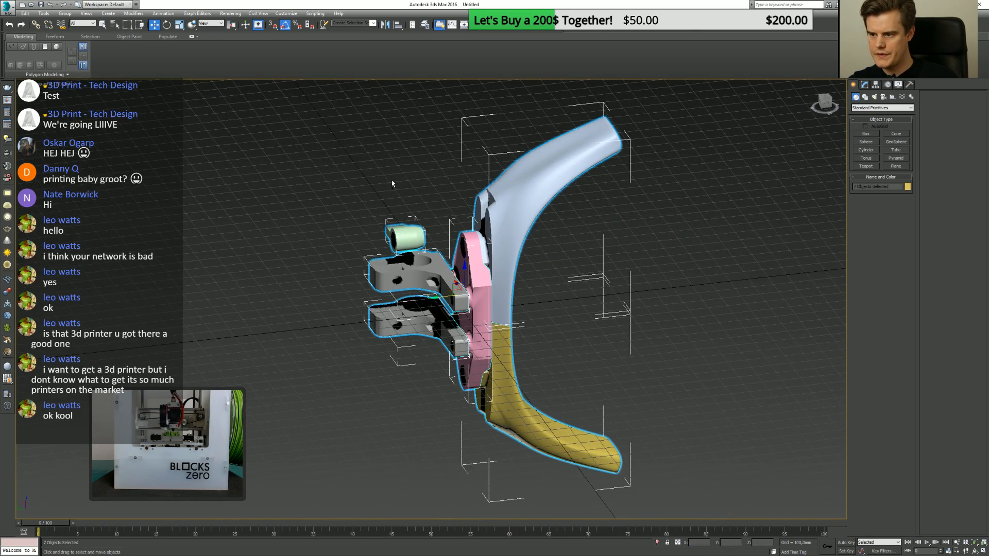
drag(444, 282, 452, 270)
click(357, 255)
Examine the reoriented assembly from several sides, checking the rod clamps, mounting plate, thumb part and shoulder arms.
alt+middle_drag(581, 309, 423, 281)
scroll(462, 280, up, 2)
alt+middle_drag(504, 297, 397, 303)
alt+middle_drag(471, 340, 591, 335)
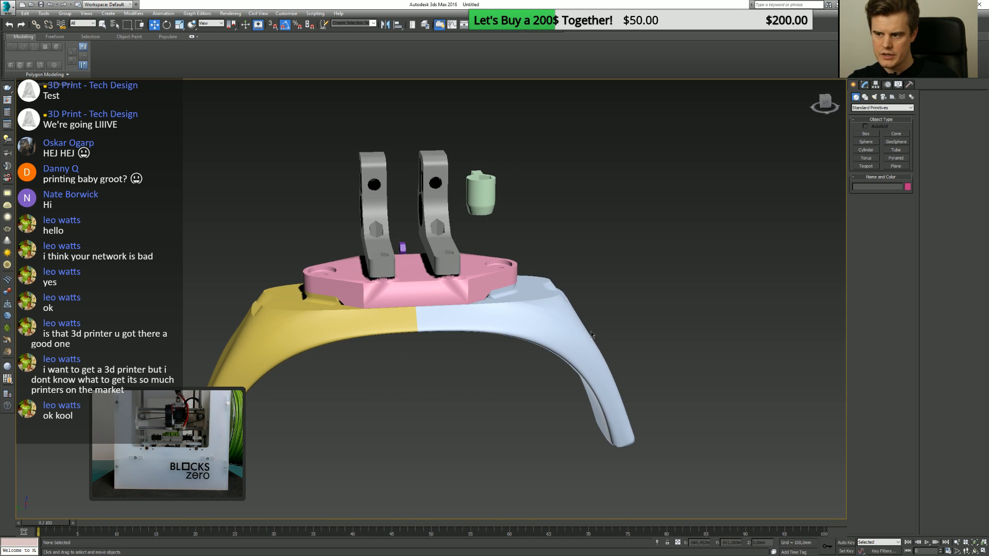
mouse_move(597, 282)
alt+middle_down()
mouse_move(580, 280)
mouse_move(649, 277)
alt+middle_up()
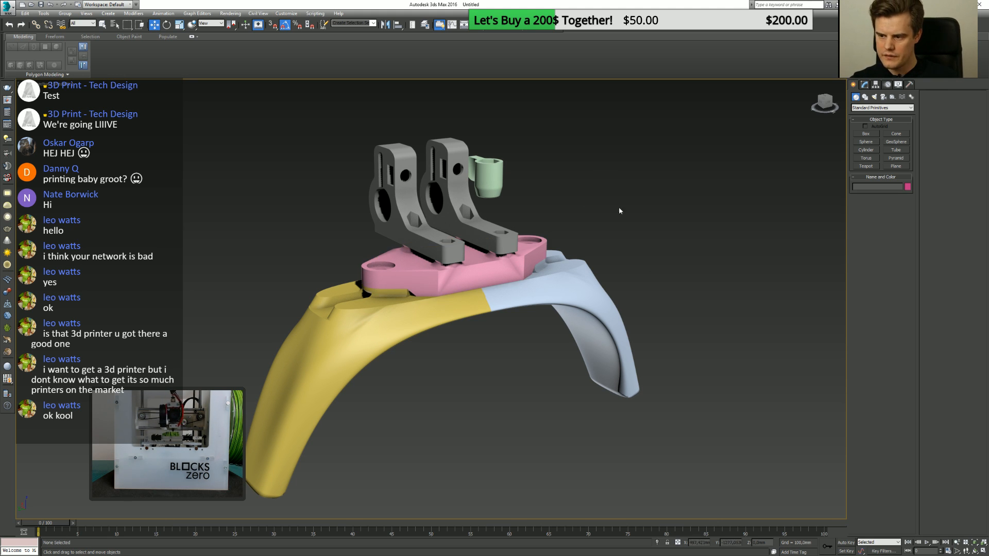
click(404, 191)
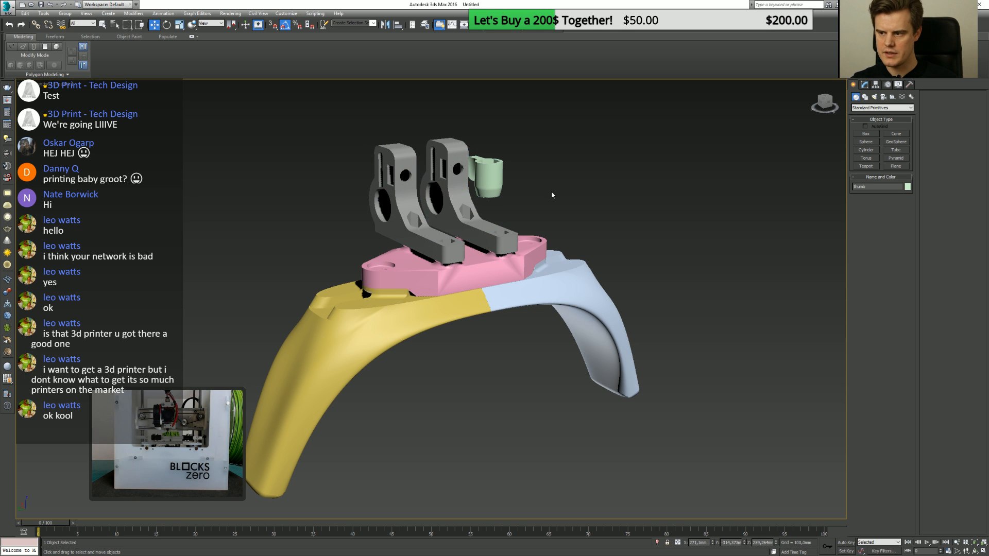
click(406, 293)
alt+middle_drag(431, 331, 473, 326)
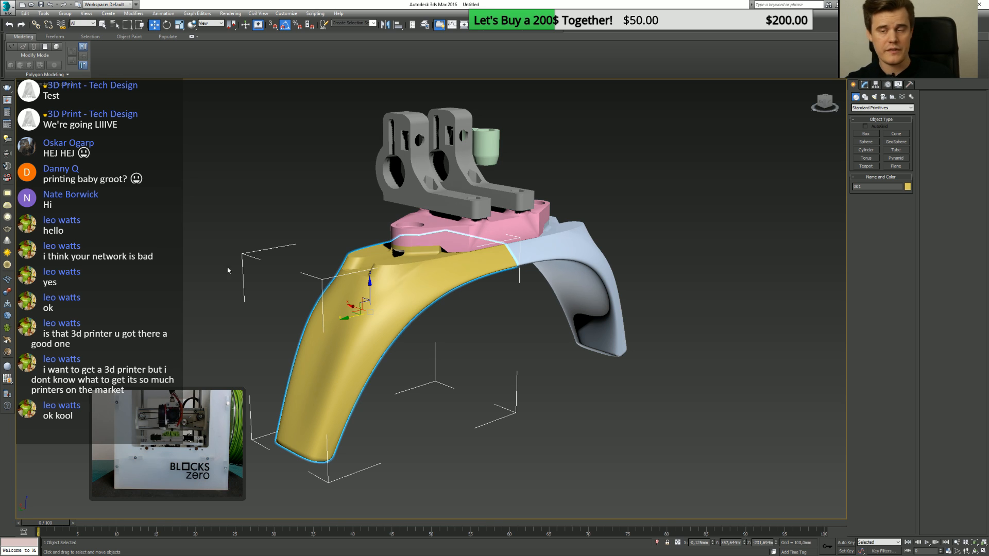
Assign V-Ray Adv 3.30.05 as the production renderer in the render setup.
key(m)
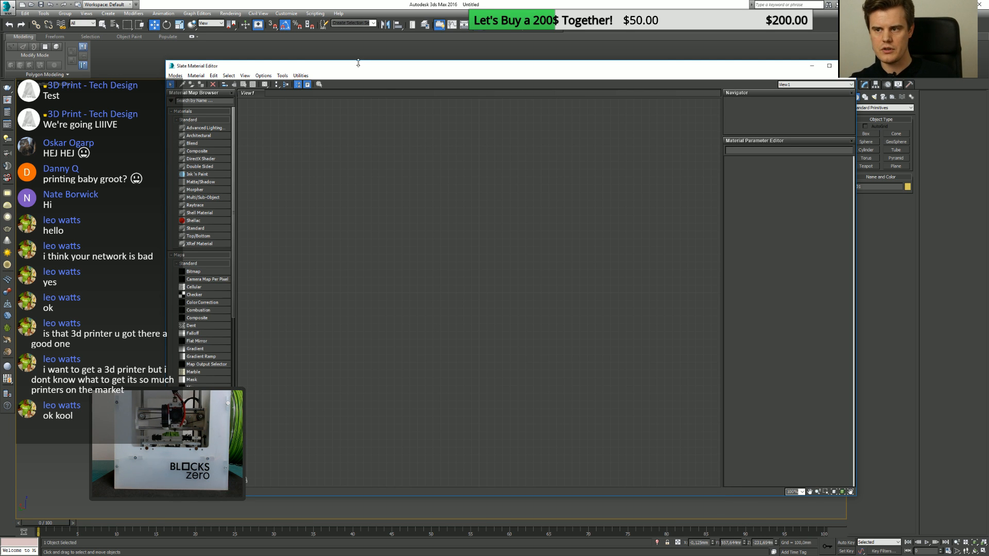
click(823, 72)
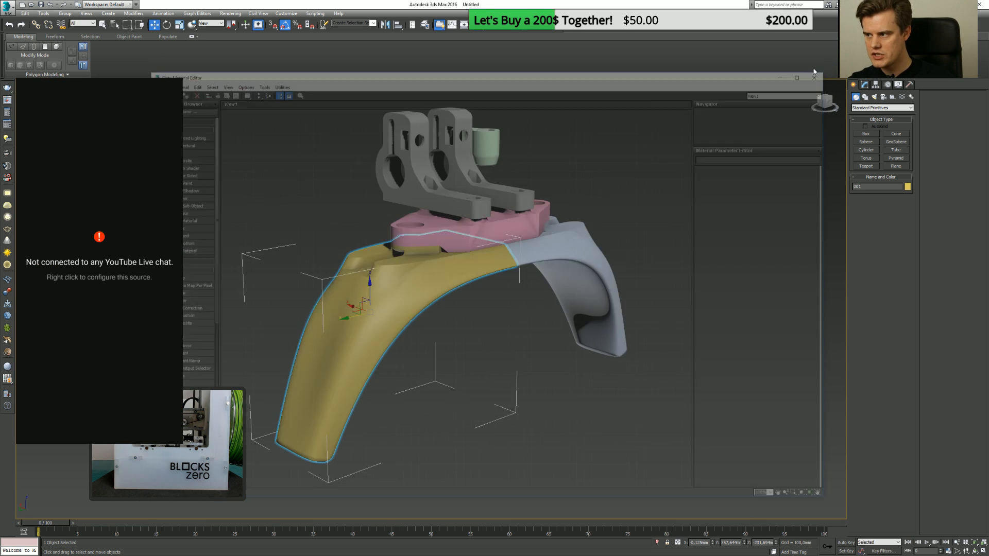
key(F10)
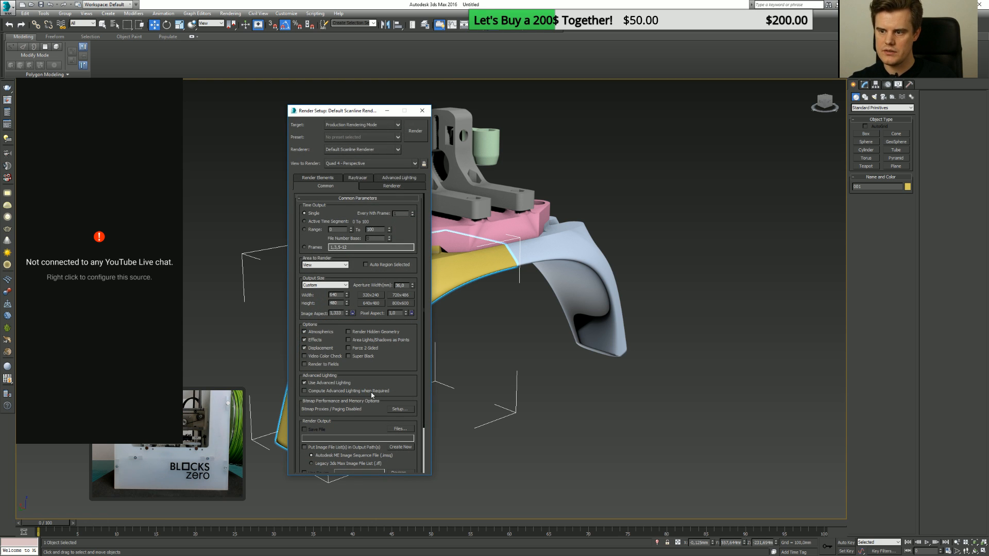
click(369, 149)
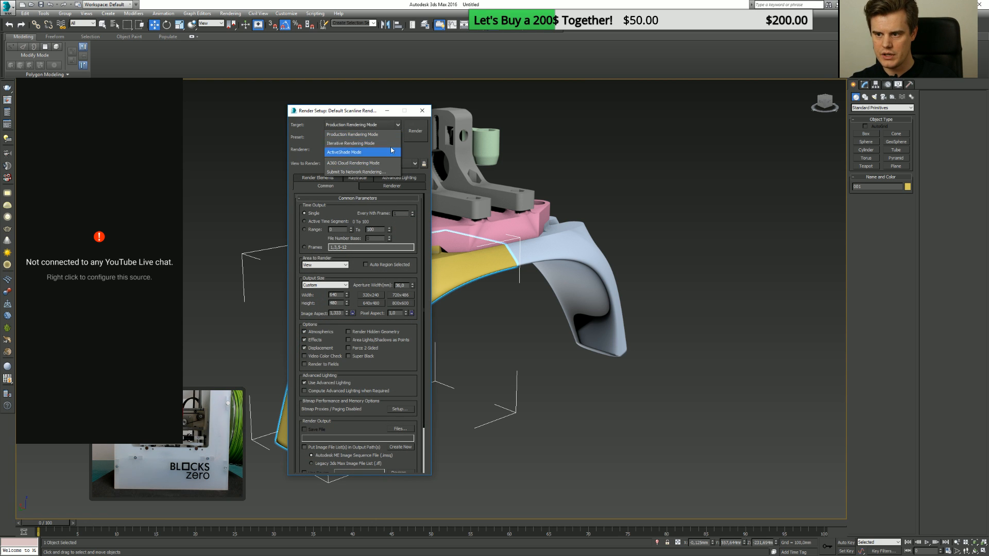
click(396, 159)
scroll(415, 387, down, 2)
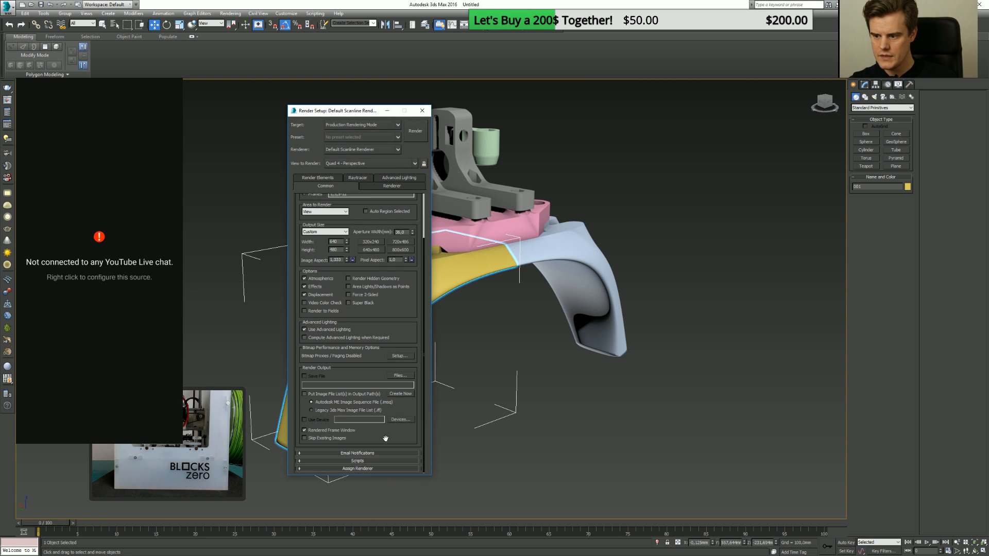
click(379, 469)
click(402, 436)
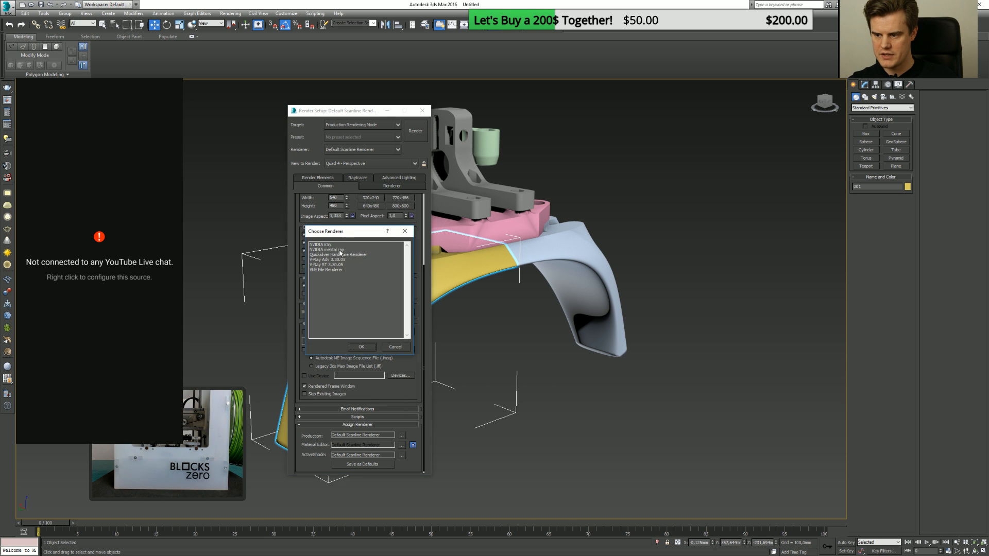
double_click(330, 260)
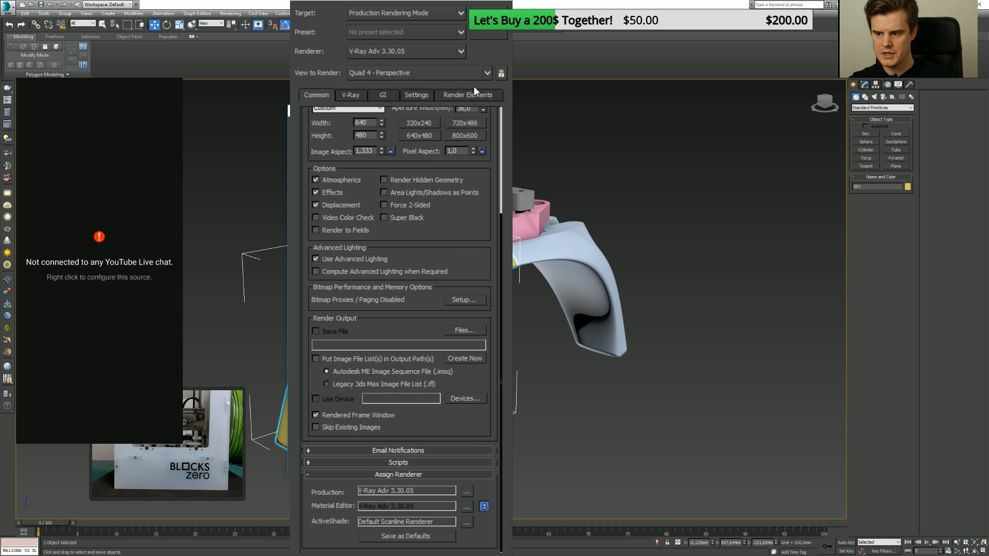
Show V-Ray's system settings in Expert mode and enable Low thread priority.
click(416, 96)
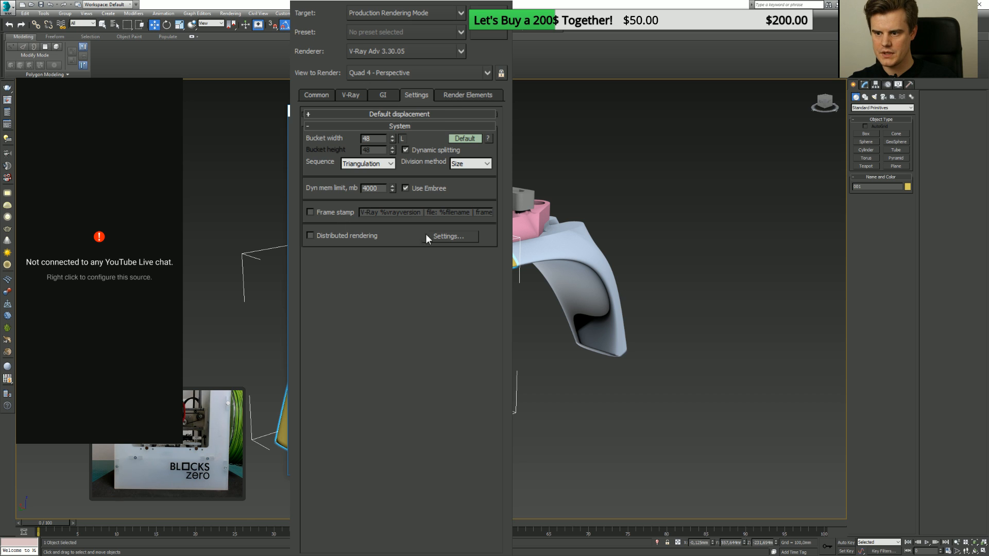
click(458, 139)
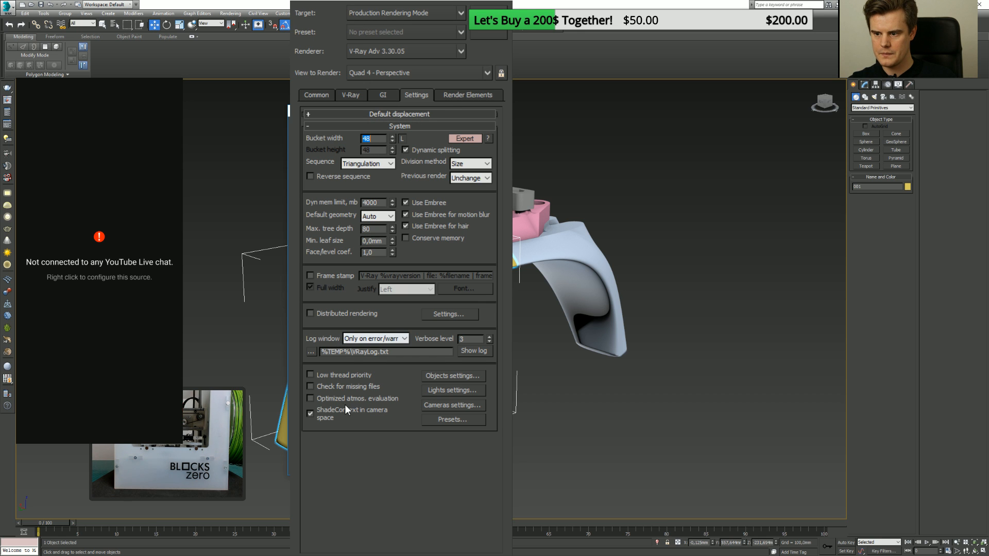
click(254, 376)
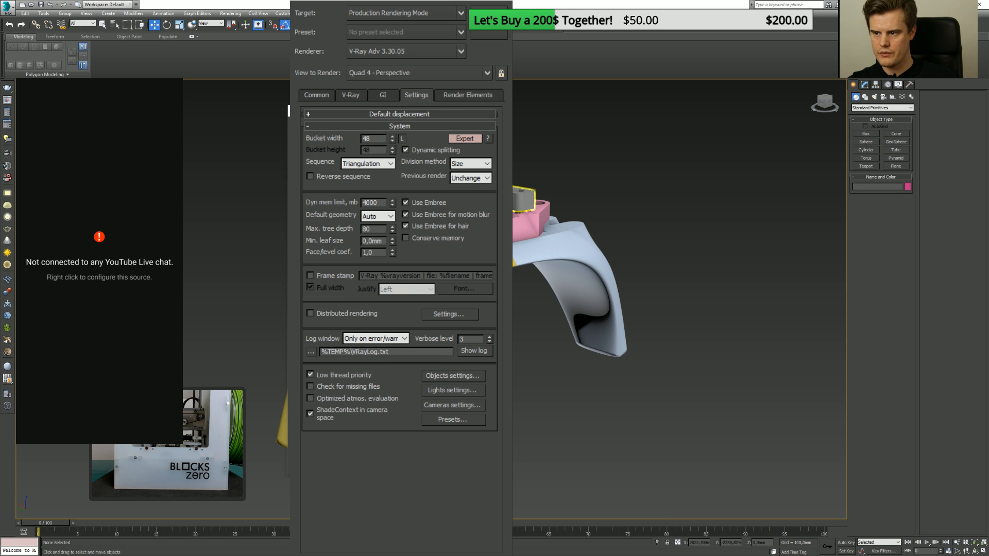
key(F10)
Render a test image of the assembly in the perspective view and examine the clamps up close in the frame buffer.
mouse_move(336, 214)
alt+middle_down()
mouse_move(345, 221)
mouse_move(334, 232)
alt+middle_up()
alt+middle_drag(577, 181, 543, 212)
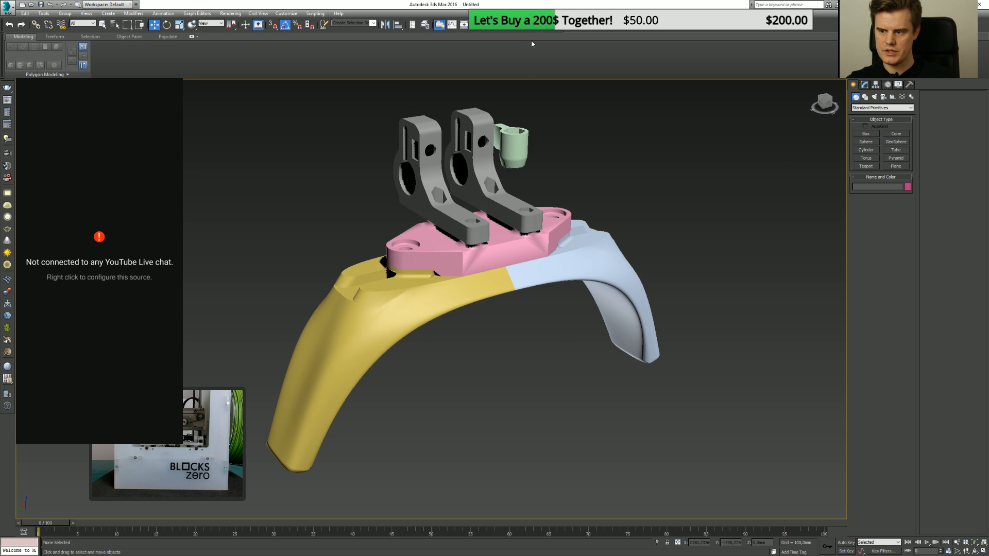
key(shift+q)
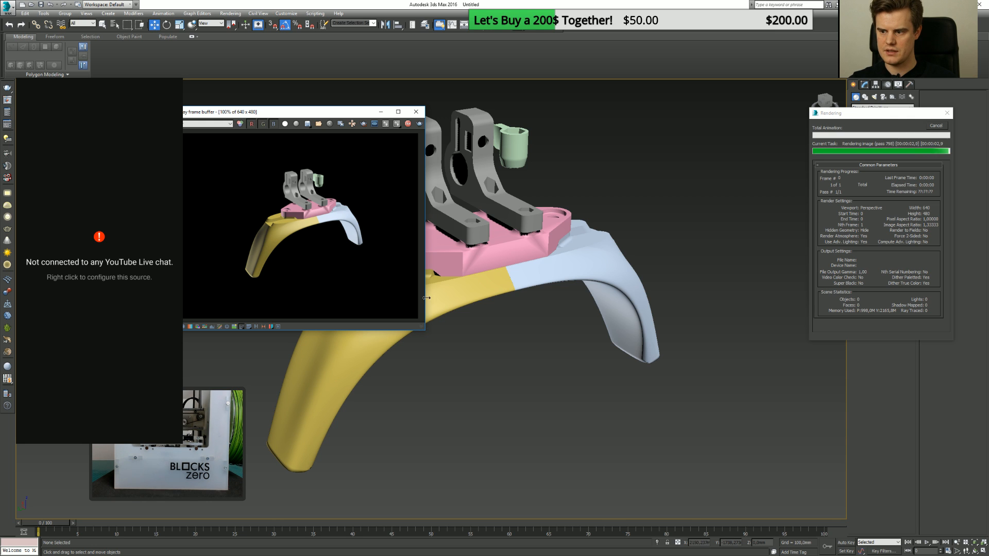
drag(427, 298, 599, 299)
scroll(417, 220, up, 3)
middle_drag(436, 229, 454, 317)
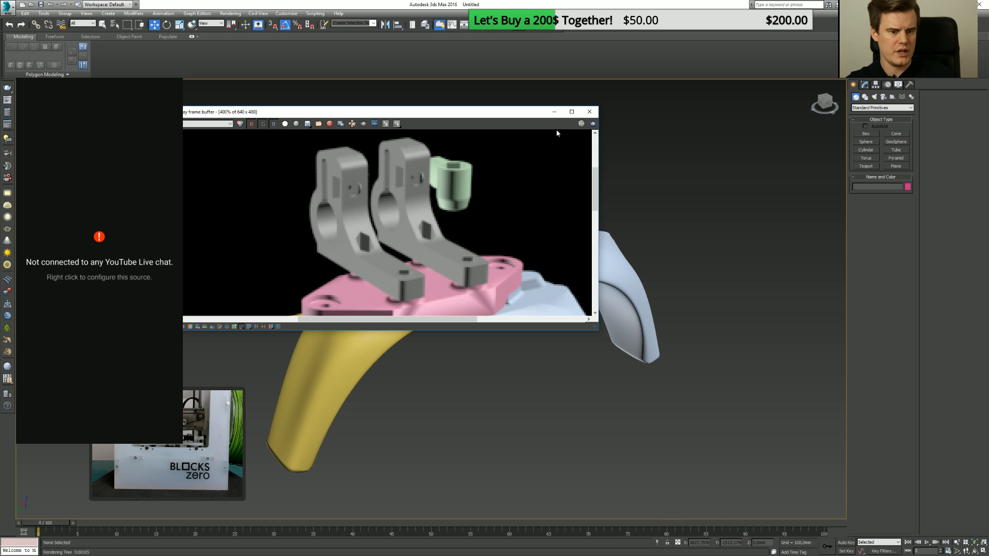
click(589, 112)
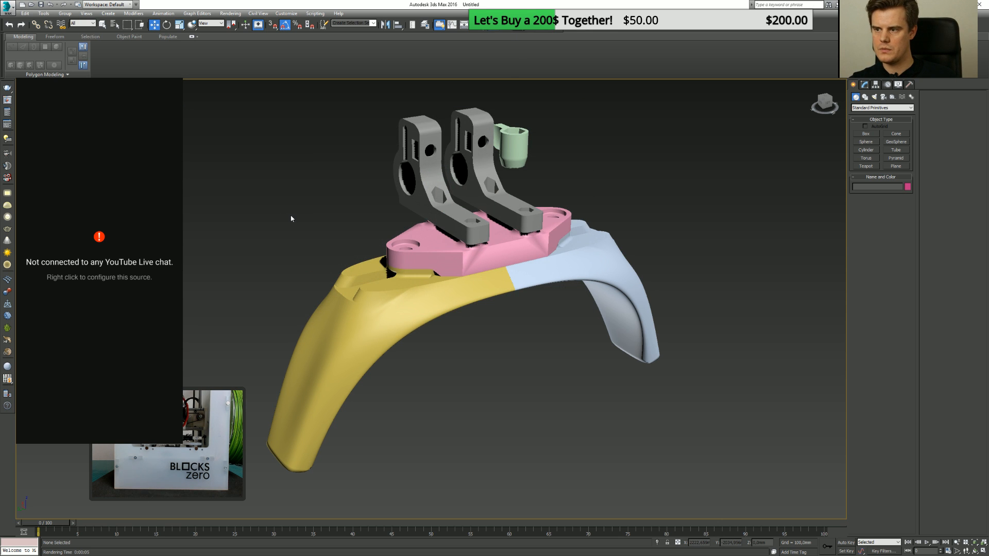
Set the render output size to 800 by 800 pixels.
key(F10)
click(333, 95)
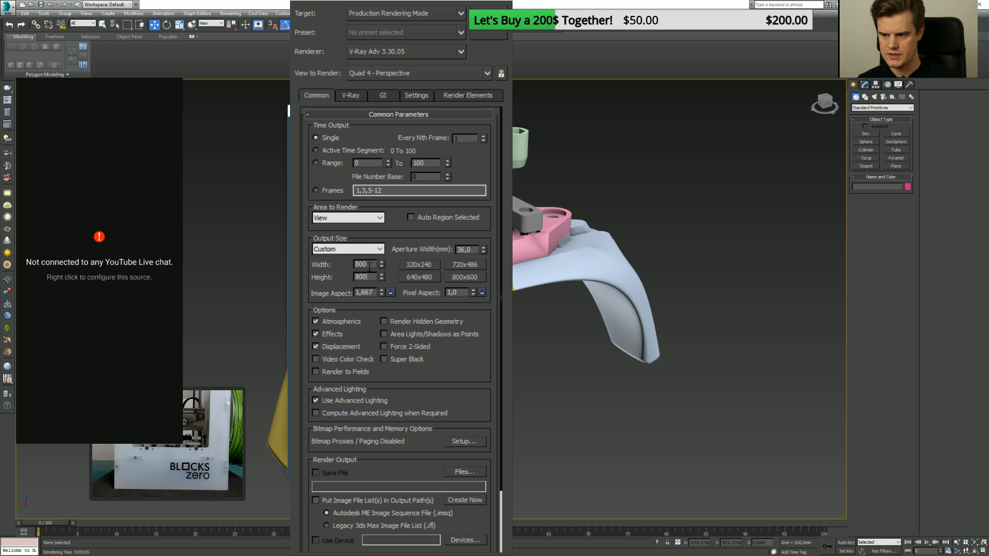
click(425, 111)
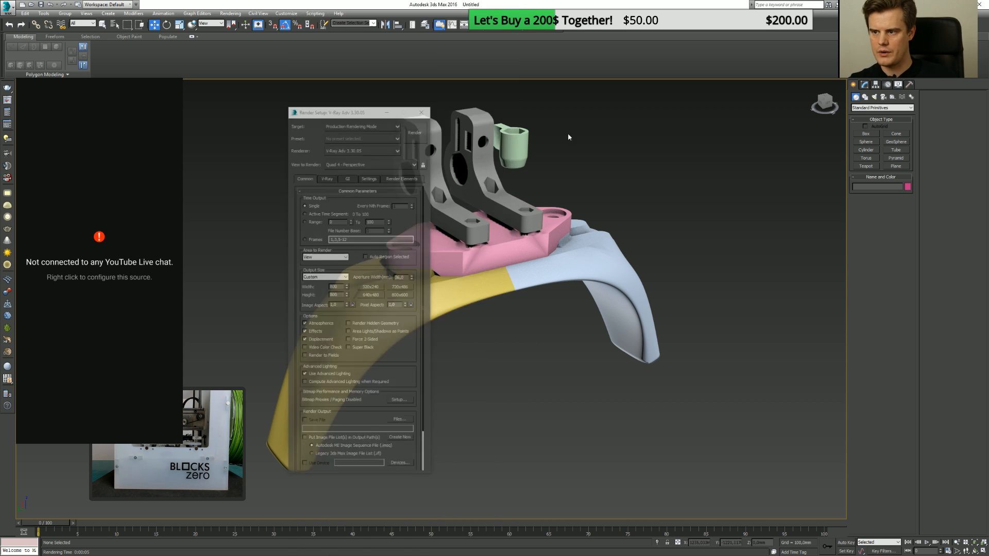
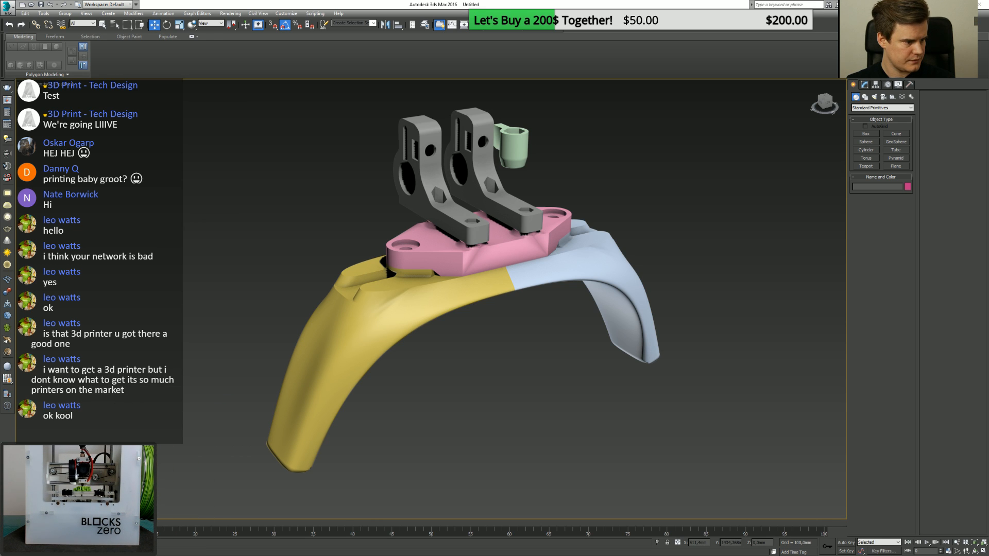
drag(471, 334, 493, 254)
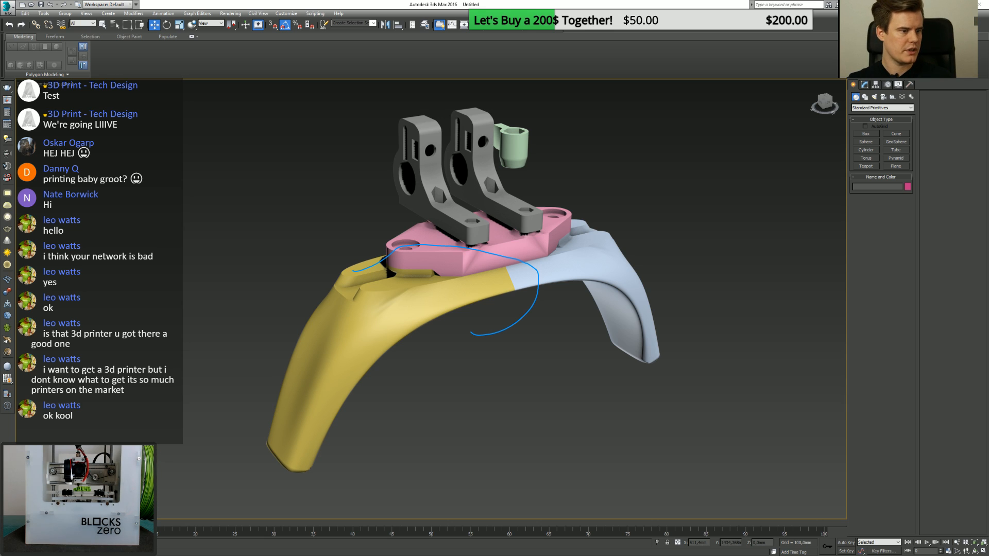
drag(353, 270, 257, 411)
drag(351, 437, 459, 339)
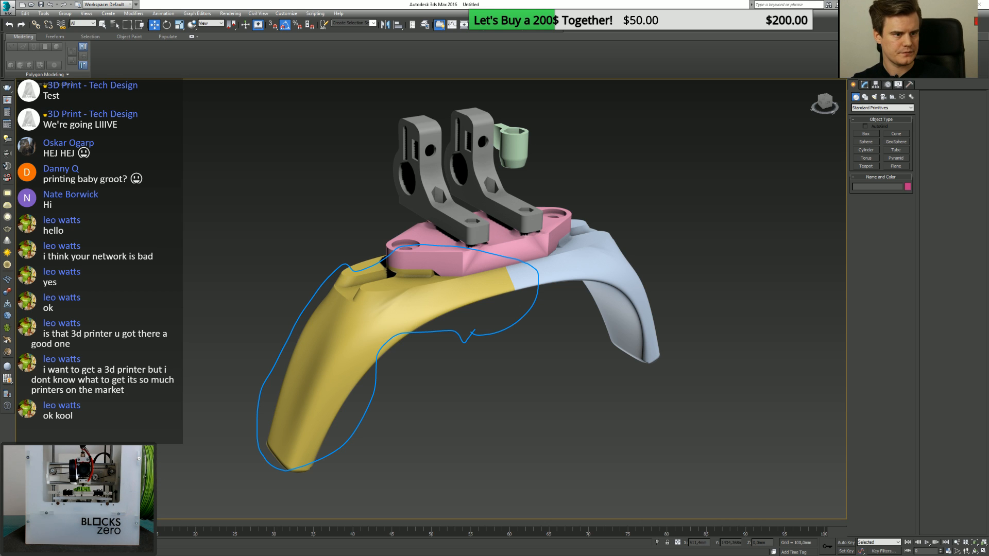
Create a VRayMtl material in the Slate Material Editor and show its parameters.
key(m)
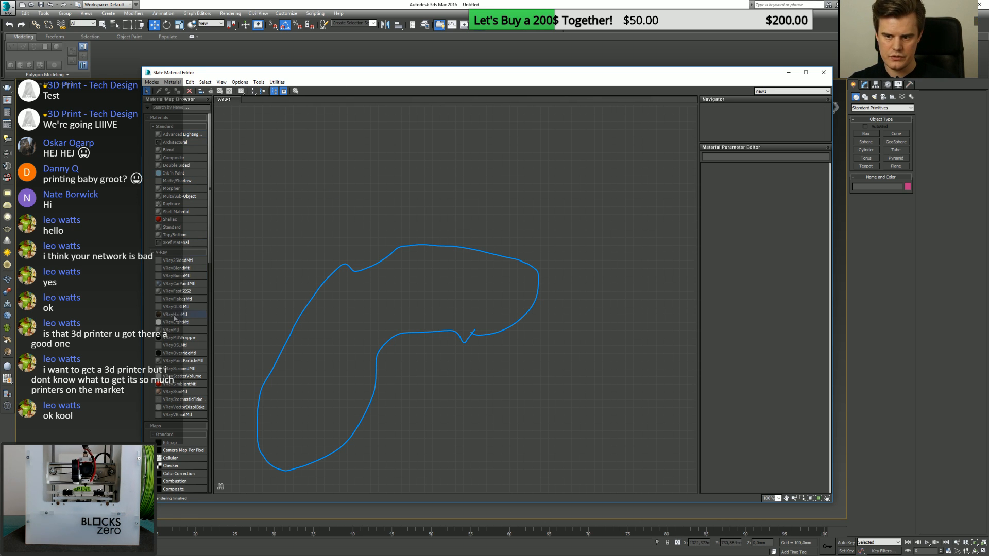
drag(172, 330, 420, 249)
double_click(418, 248)
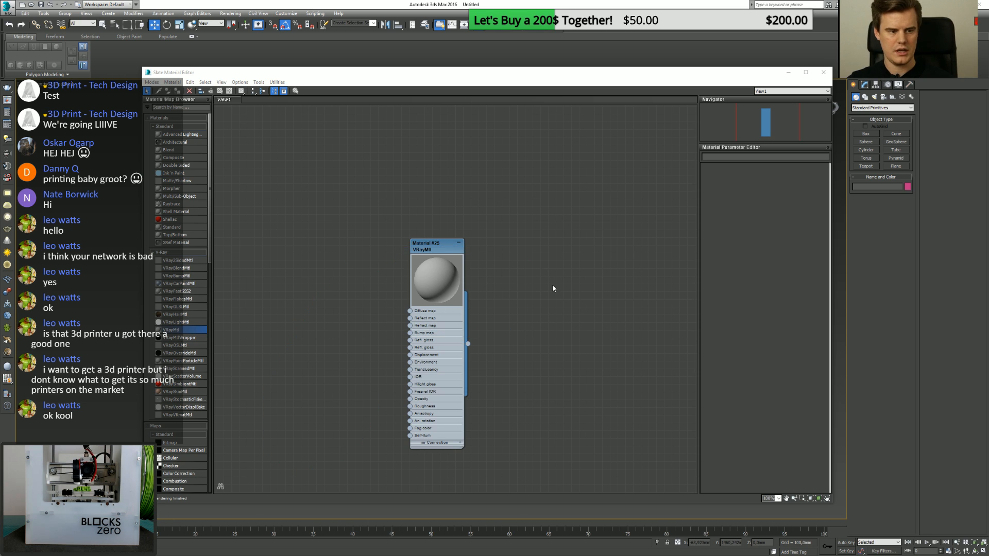
click(434, 242)
scroll(441, 249, up, 5)
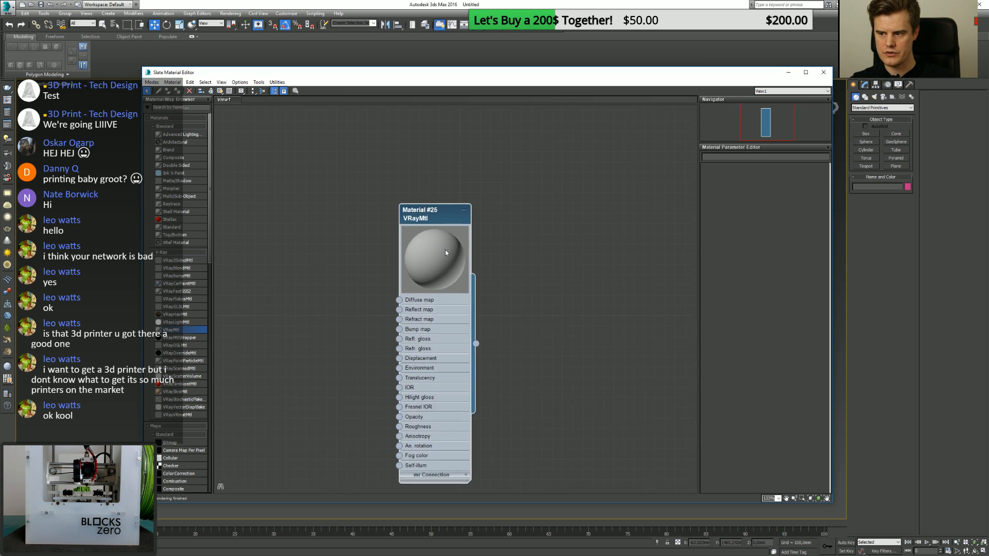
middle_drag(447, 269, 418, 199)
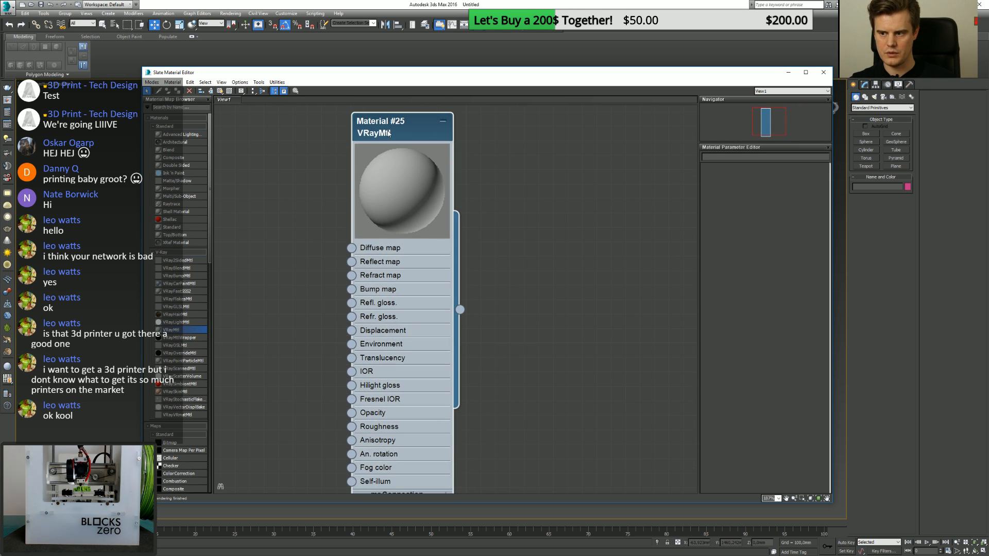
double_click(388, 133)
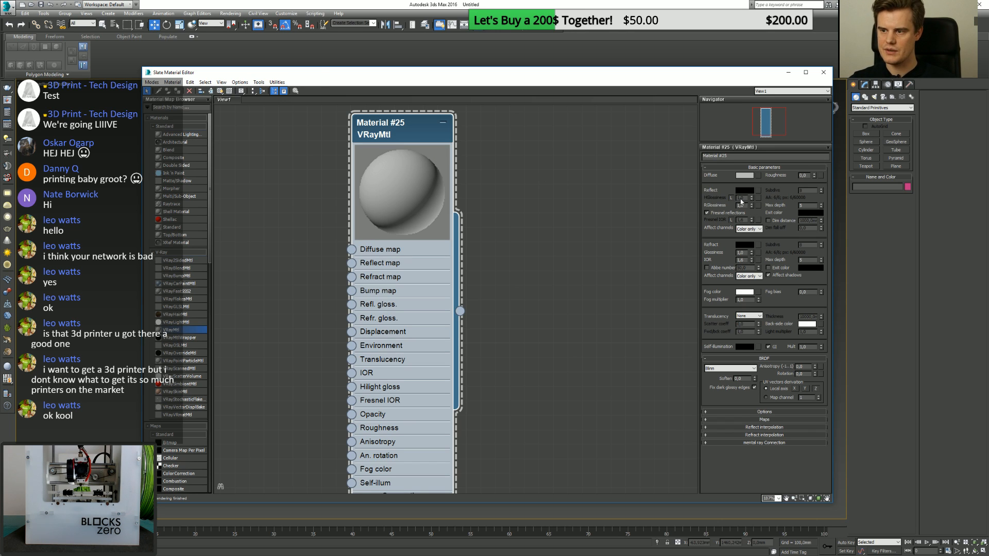
Set the VRayMtl's diffuse color to a neutral dark grey and shift its node slightly sideways.
click(743, 176)
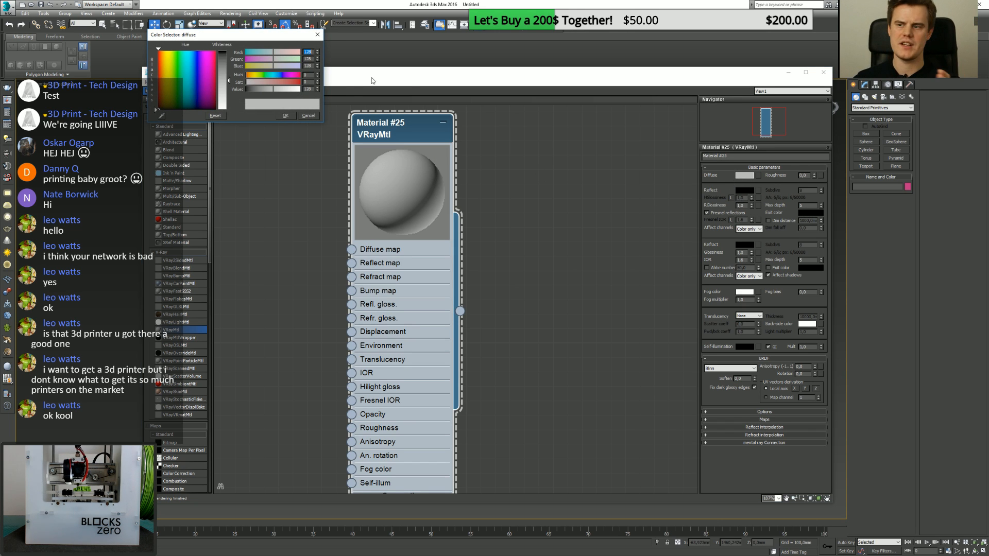
click(223, 62)
mouse_move(209, 72)
mouse_down()
mouse_move(203, 66)
mouse_move(197, 84)
mouse_move(180, 80)
mouse_move(210, 77)
mouse_move(199, 73)
mouse_up()
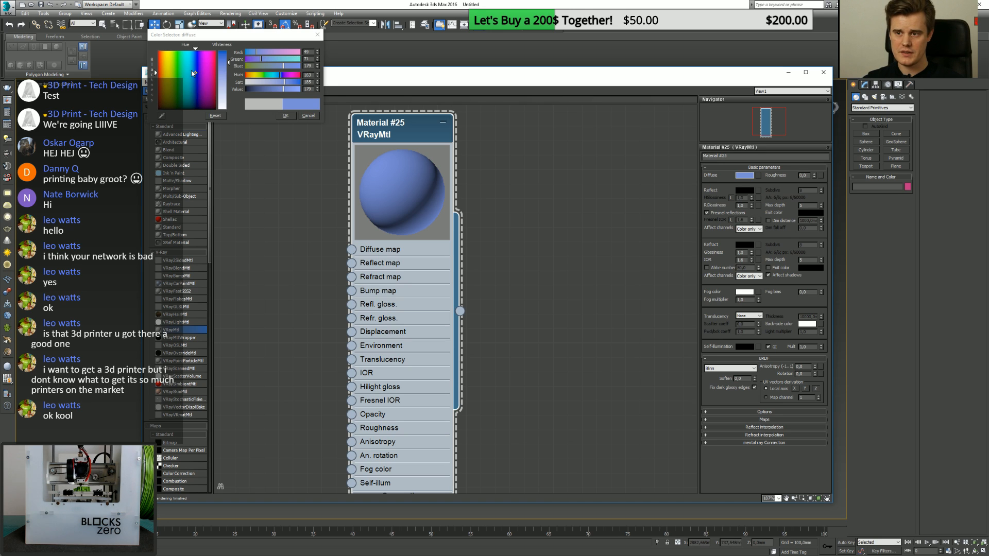
drag(192, 72, 195, 94)
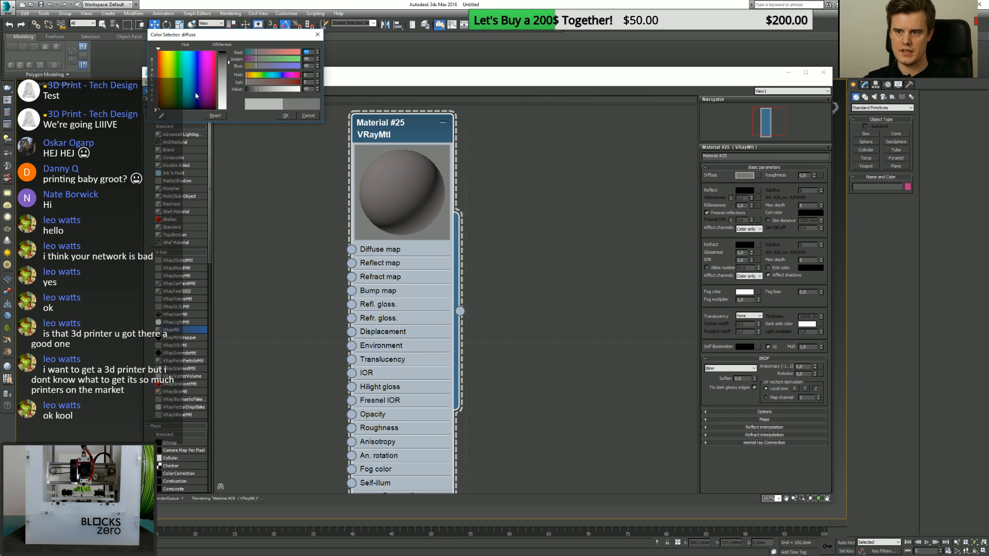
click(285, 116)
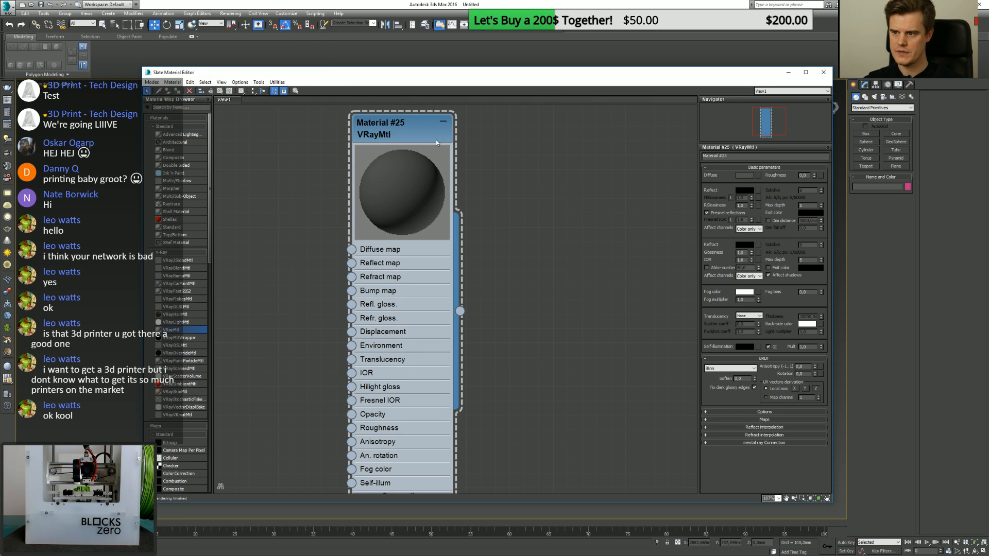
drag(436, 142, 451, 142)
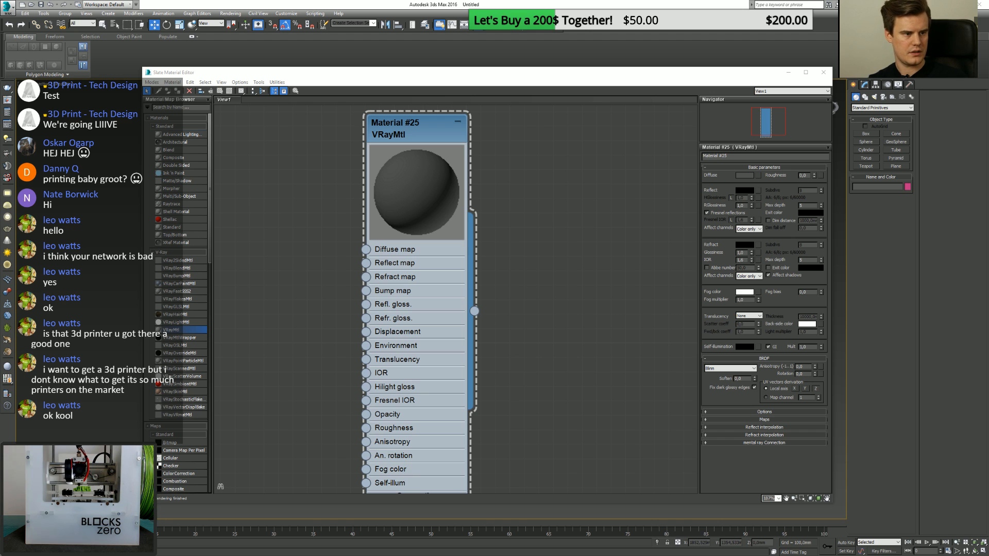
Switch to the browser, look through the "carbon fiber" image results and open the bicycling.com photo as a reference.
drag(0, 129, 575, 129)
click(266, 196)
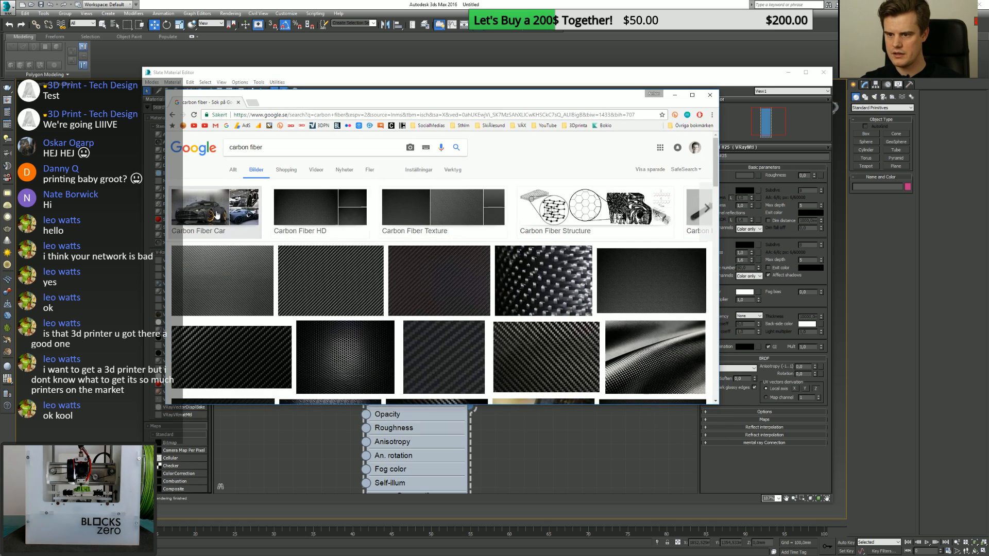
scroll(453, 252, down, 4)
click(525, 242)
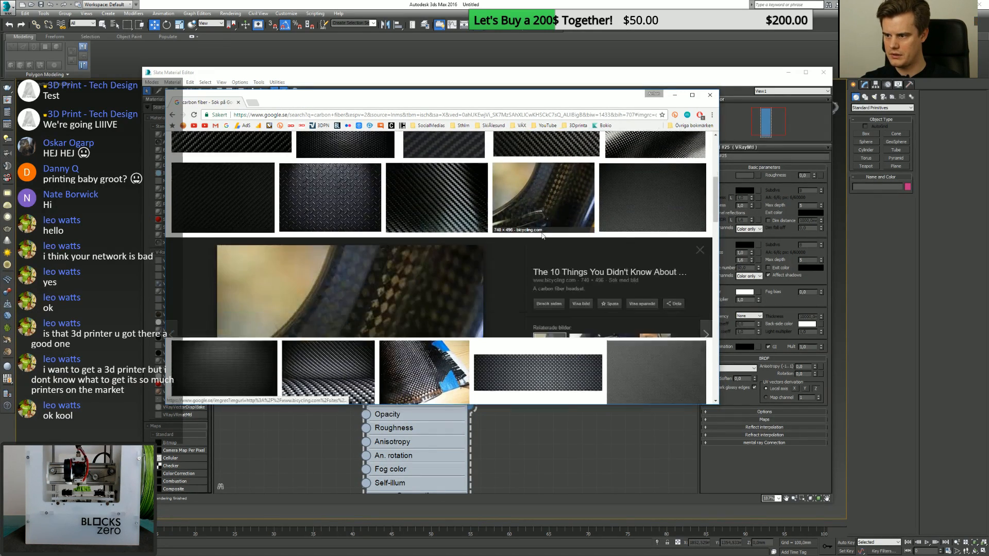
View the bicycling.com carbon fiber photo at full size in an enlarged browser window, and close its tab.
click(408, 276)
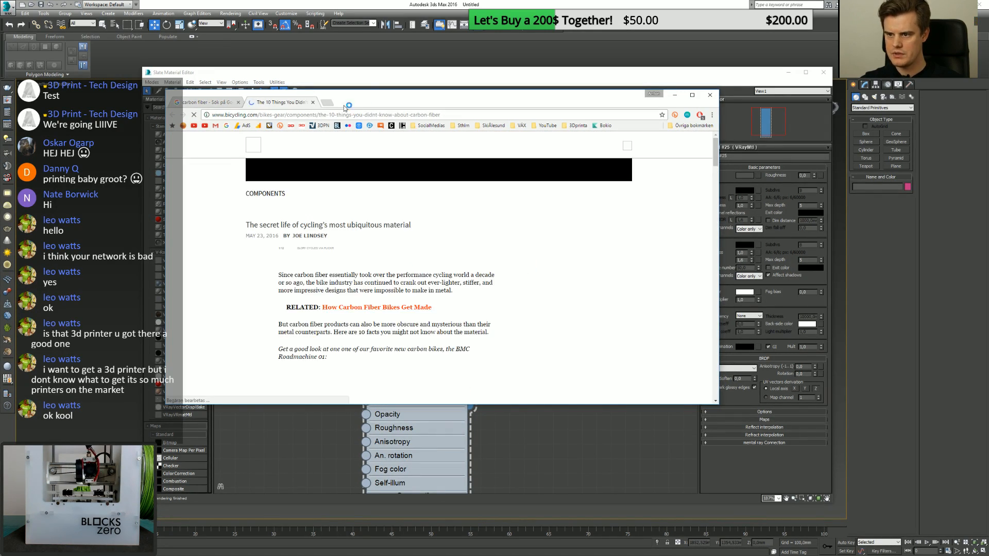
click(312, 102)
click(588, 260)
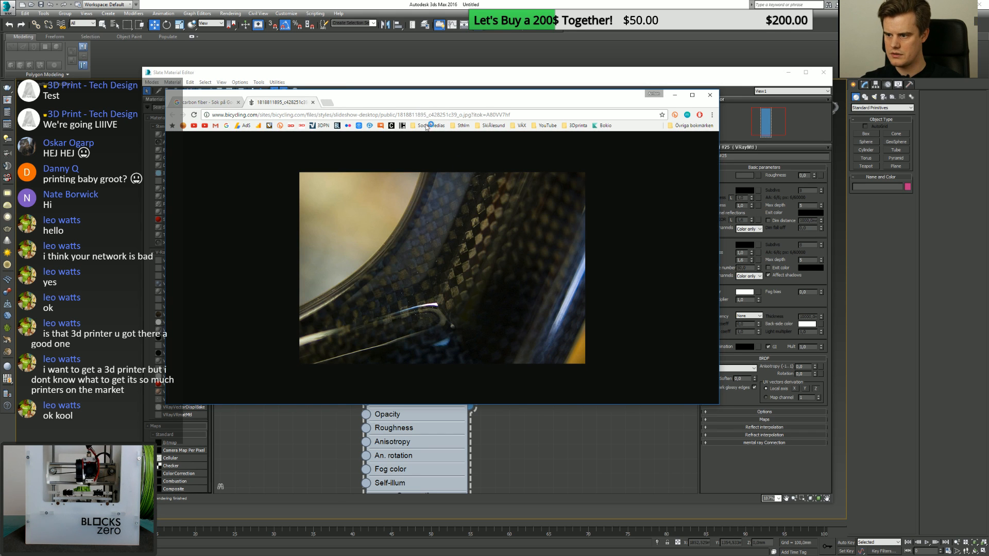
drag(438, 98, 400, 37)
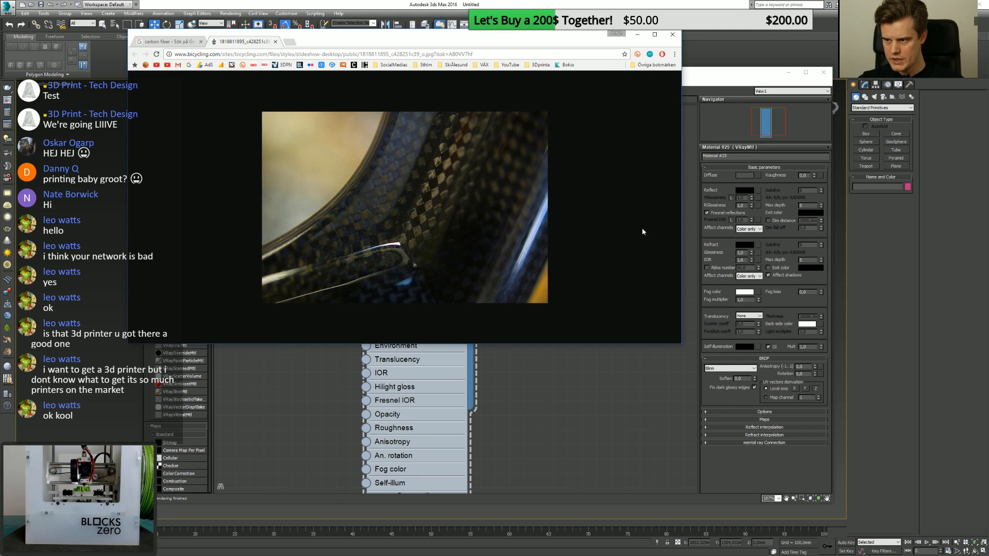
drag(680, 342, 850, 485)
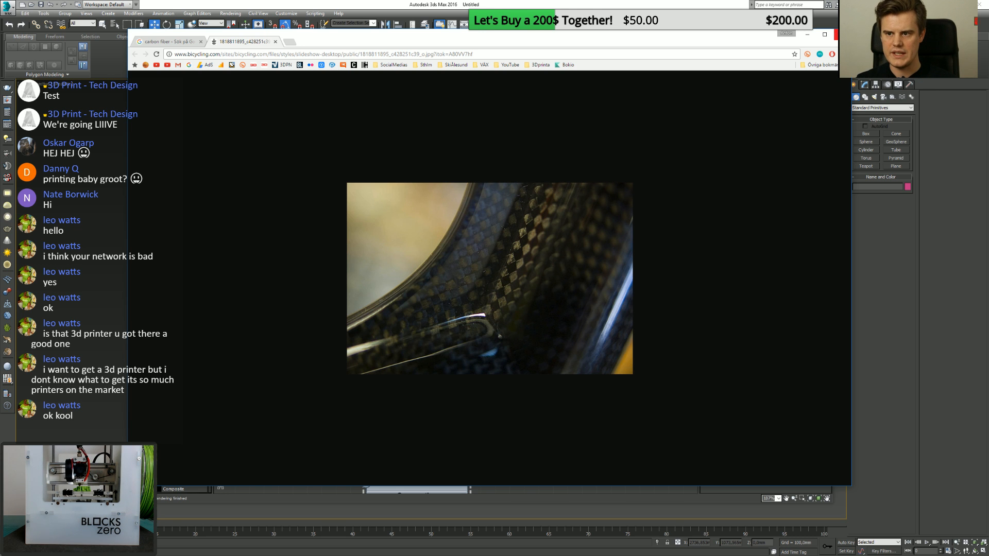
click(275, 41)
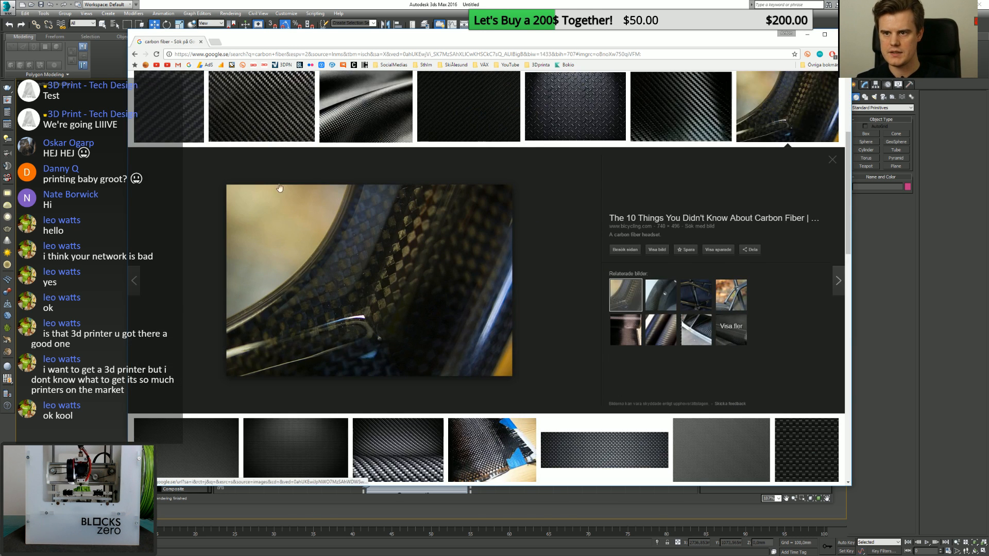
Open the diagonal-weave carbon fiber texture from bgfons.com at full size from the image results.
scroll(281, 215, up, 4)
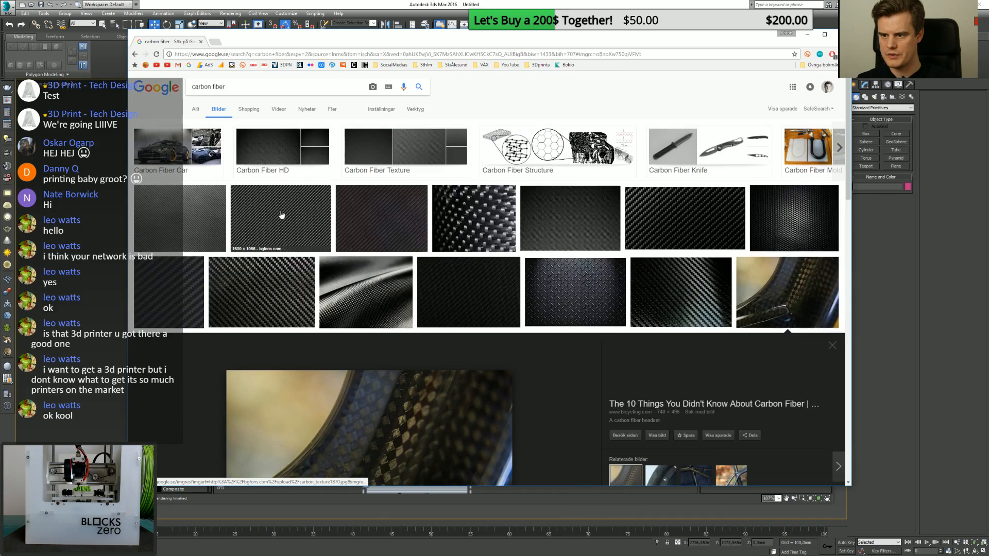
click(281, 215)
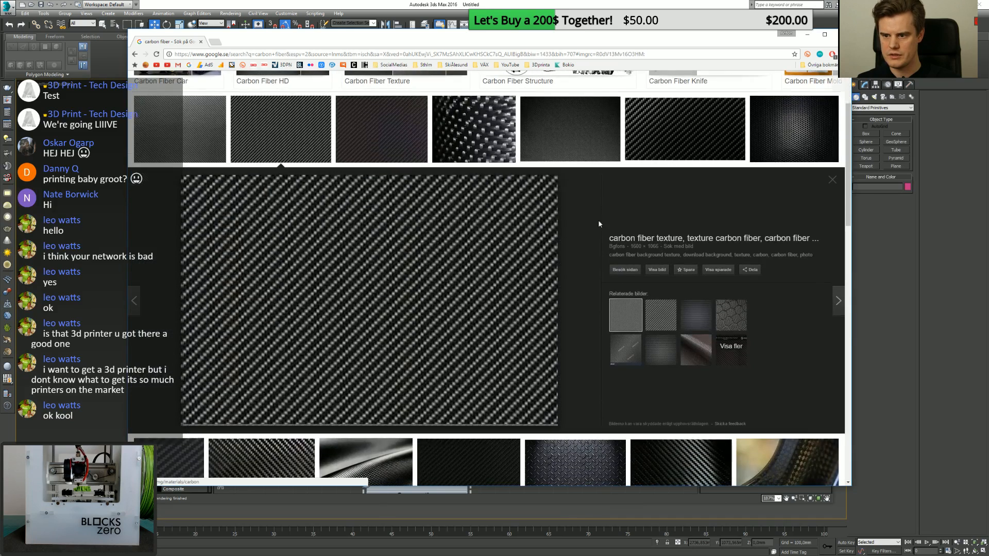
click(659, 270)
Save the texture image as carbon_texture1870 in the "Ny mapp" folder inside "Hämtade filer".
right_click(355, 198)
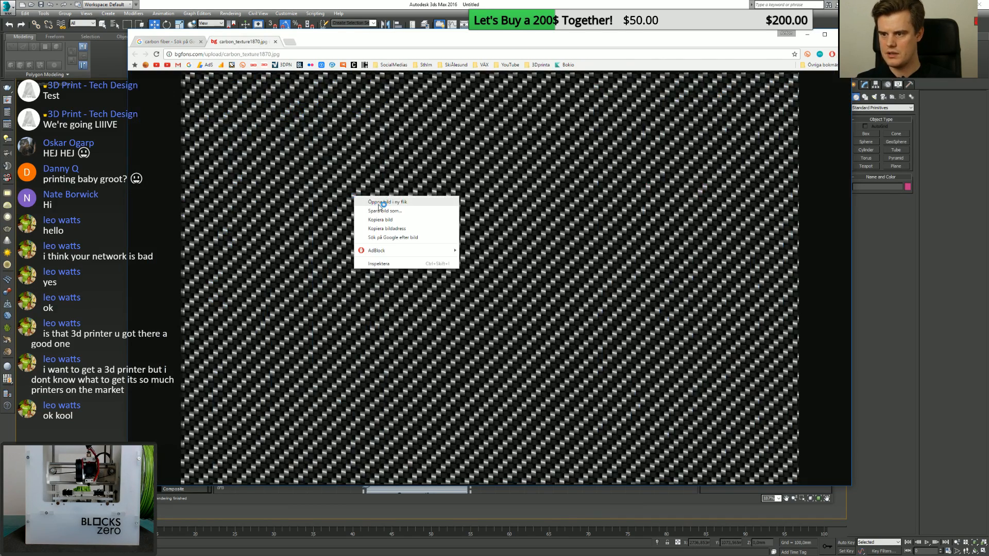
click(381, 211)
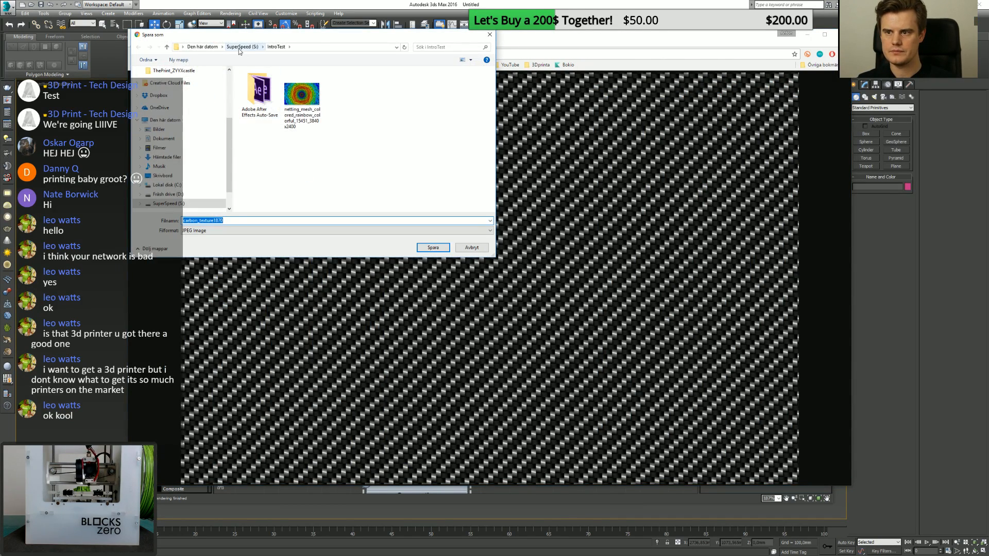
scroll(181, 89, up, 3)
click(167, 79)
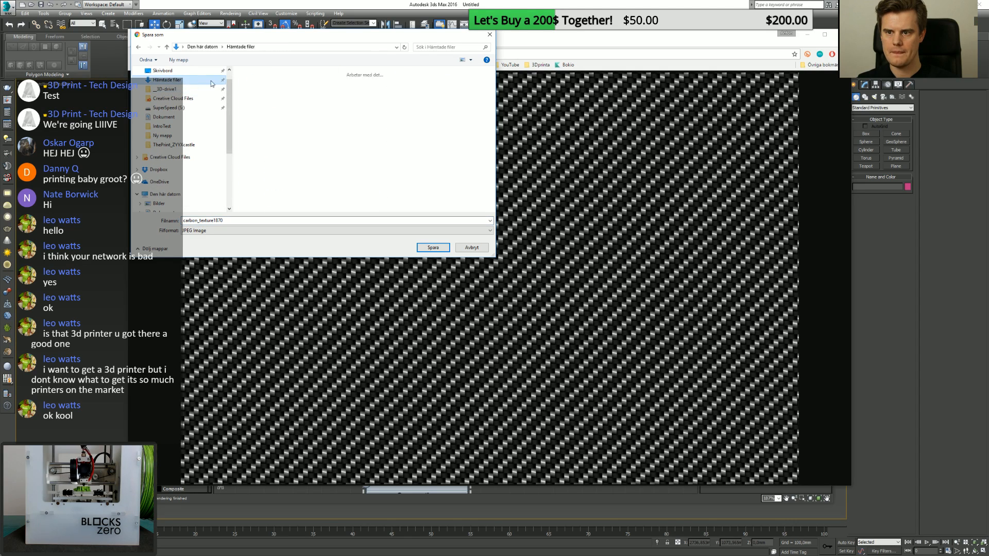
double_click(345, 102)
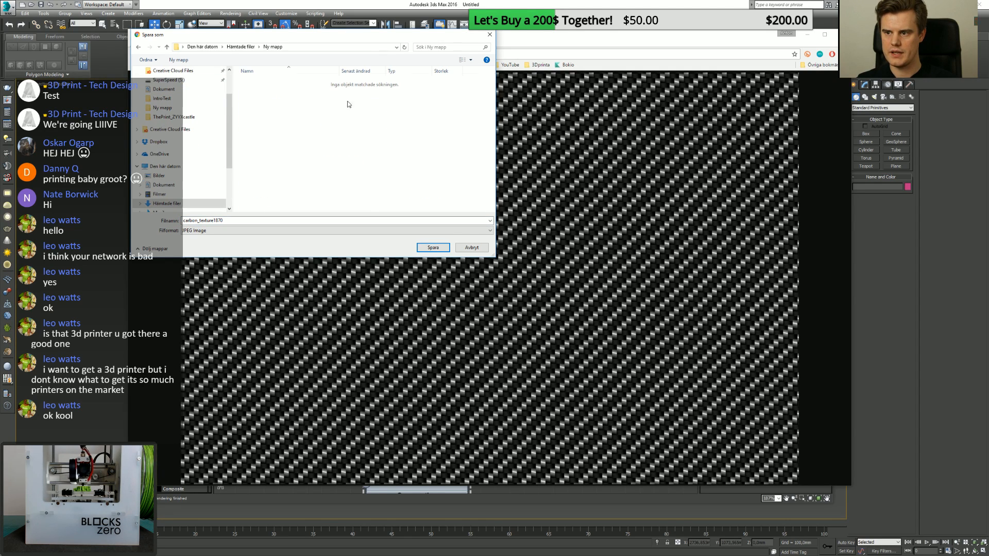
click(433, 248)
Switch back to 3ds Max and set the VRayMtl's reflection to a neutral mid grey with reflection glossiness of about 0.76.
click(808, 35)
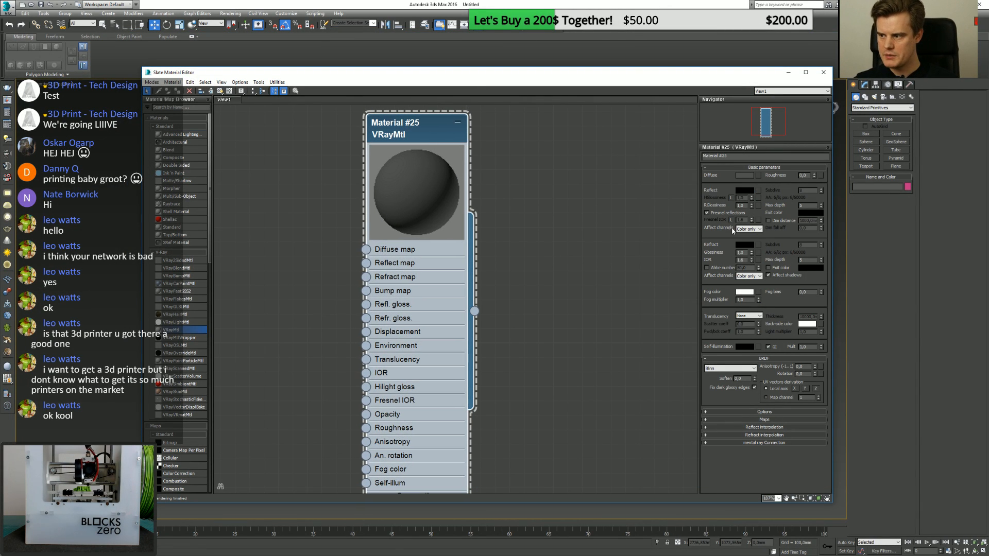
click(750, 193)
mouse_move(229, 107)
mouse_down()
mouse_move(228, 80)
mouse_move(230, 94)
mouse_up()
click(302, 116)
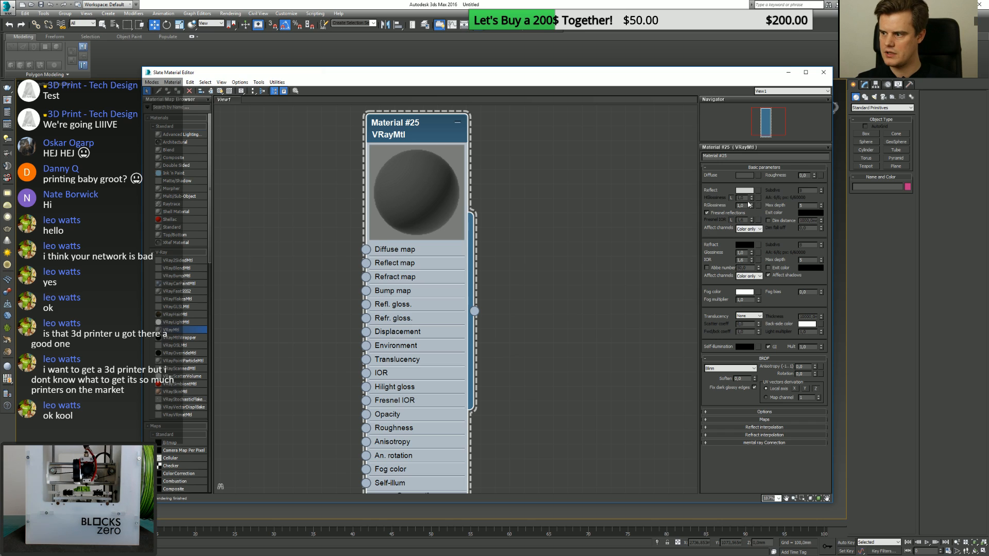
drag(751, 207, 752, 205)
click(744, 190)
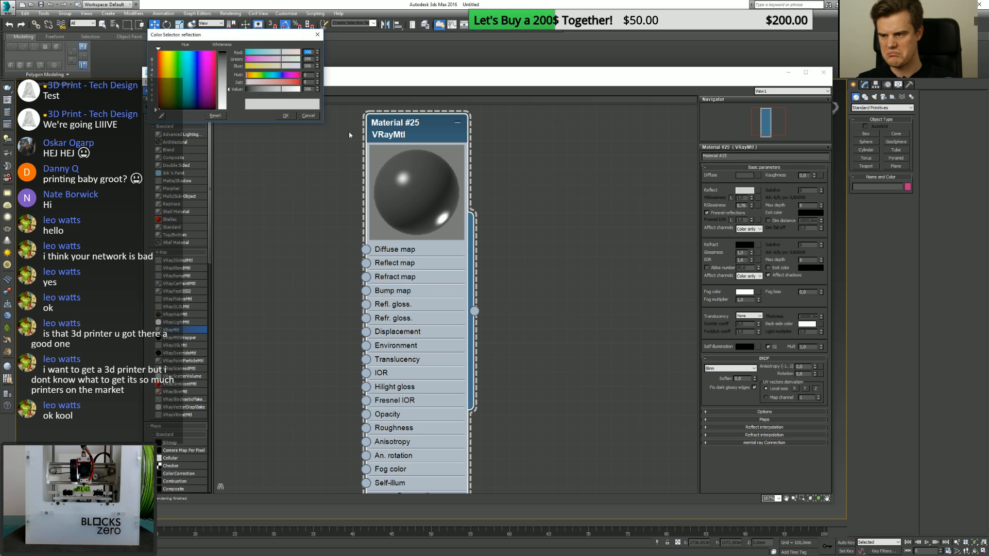
drag(225, 83, 227, 70)
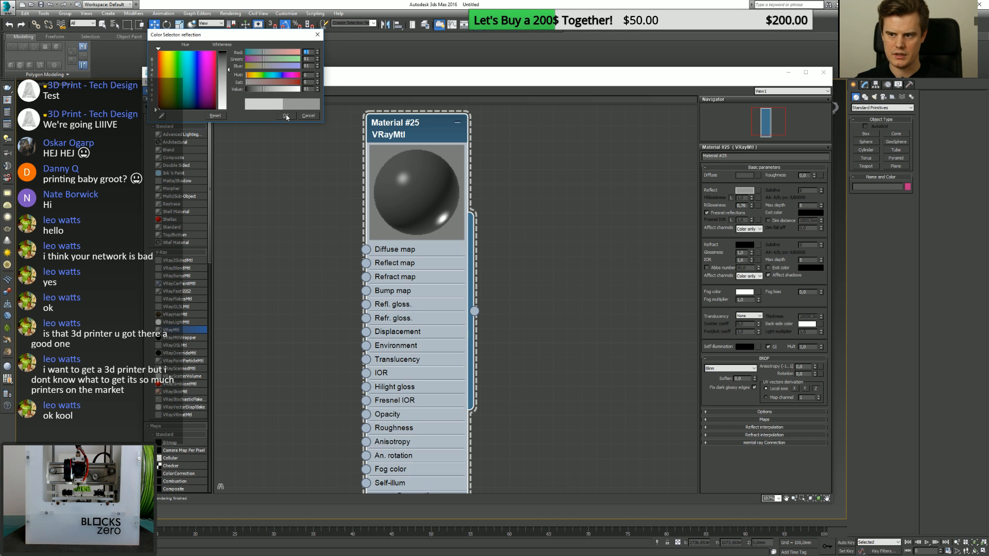
click(286, 116)
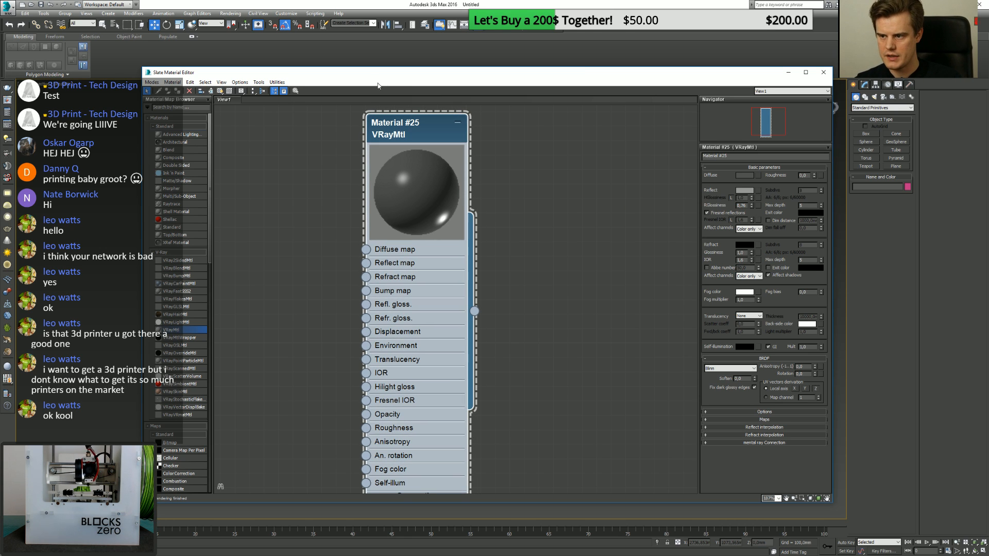
Connect a Bitmap map using carbon_texture1870 from the Downloads subfolder "Ny mapp" to the VRayMtl's diffuse map slot.
drag(366, 249, 334, 257)
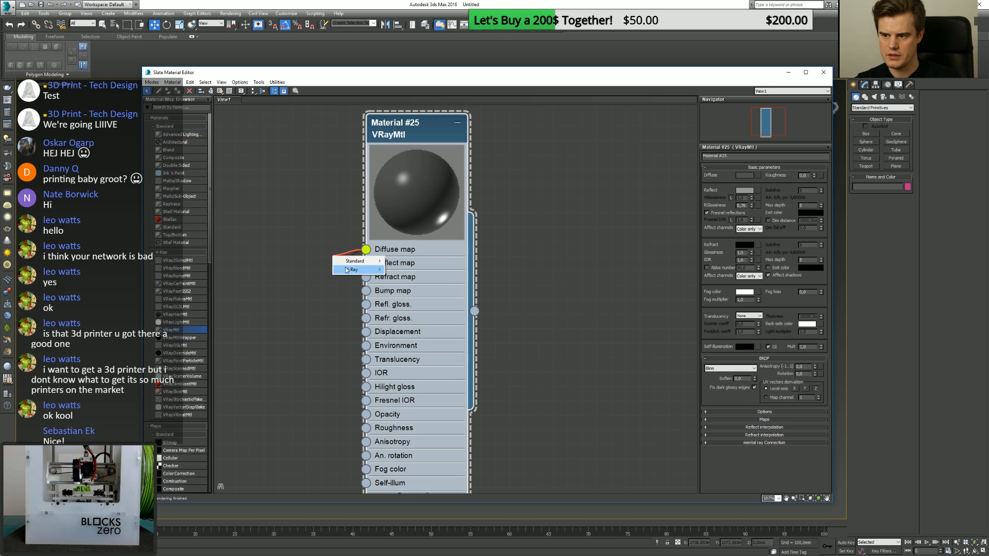
mouse_move(349, 262)
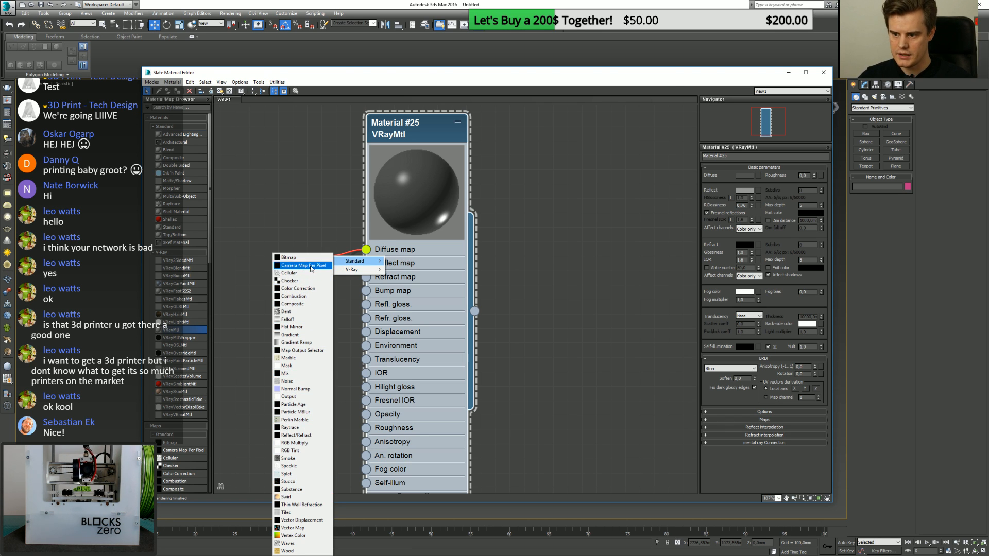
click(310, 258)
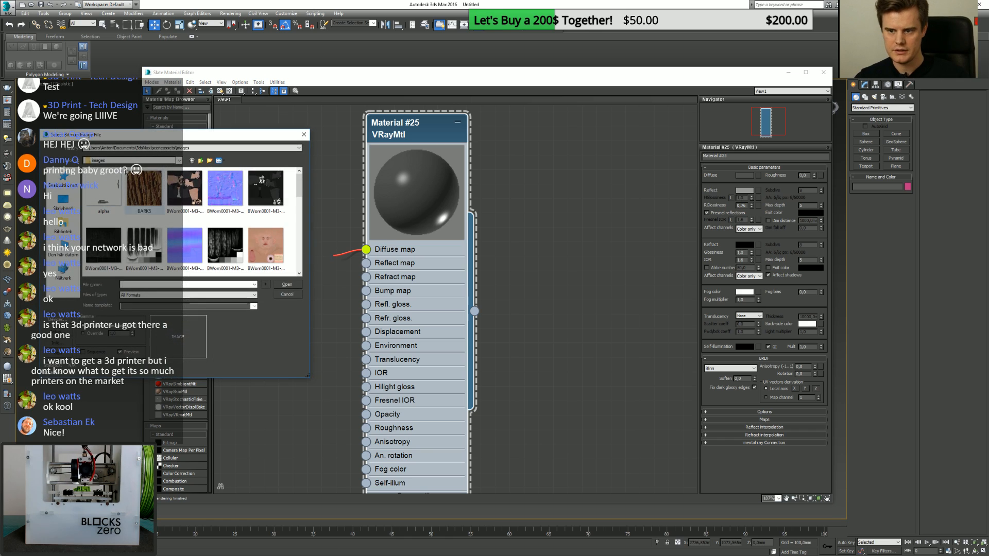
click(200, 160)
click(199, 148)
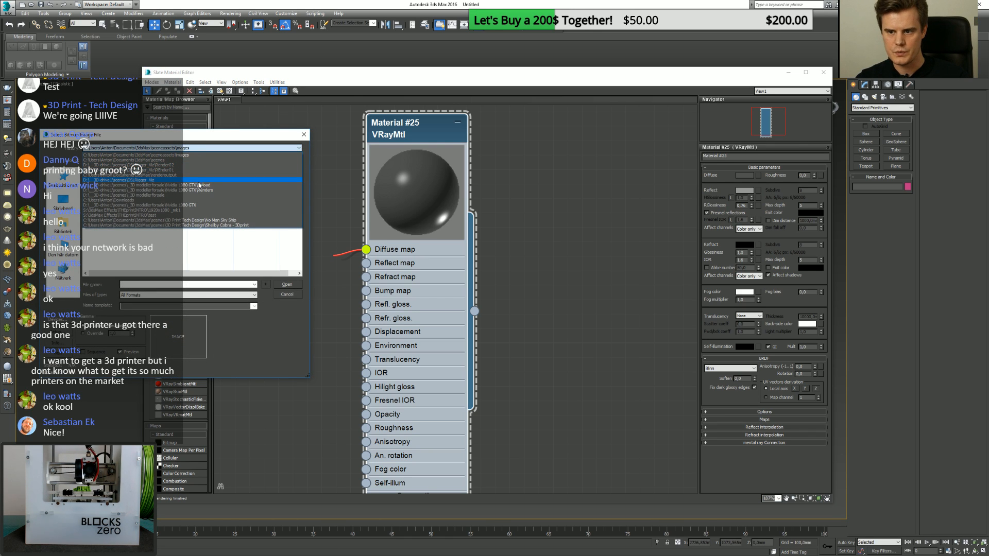
click(200, 200)
double_click(108, 187)
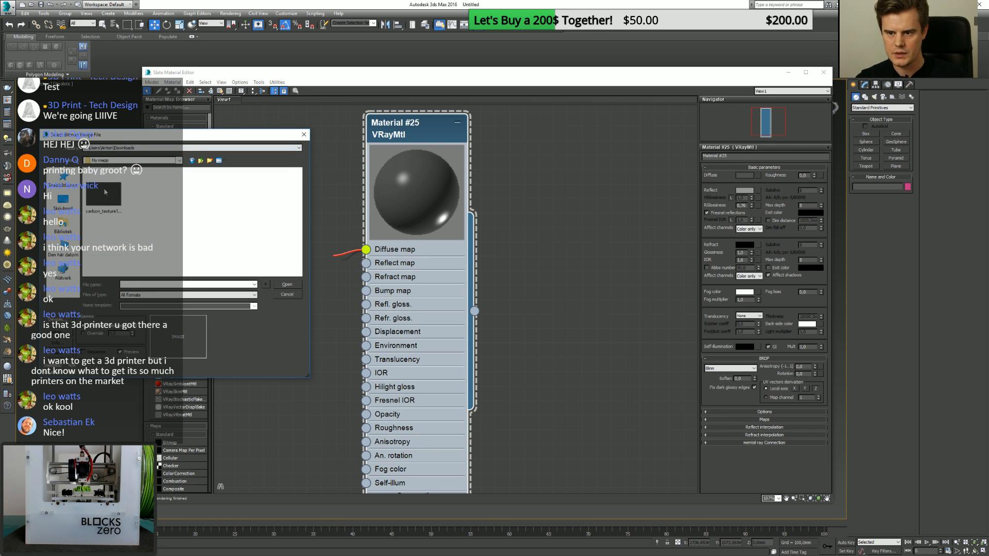
click(115, 193)
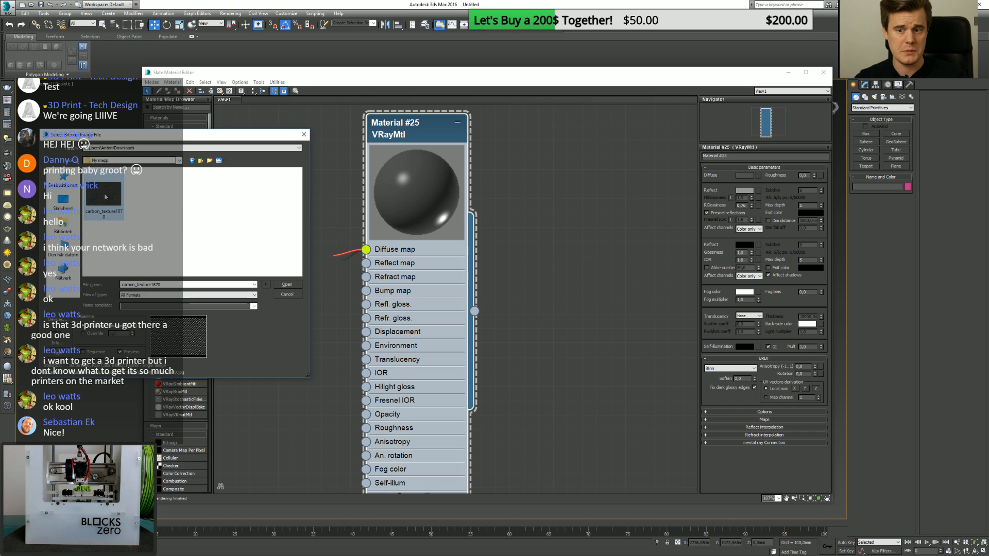
double_click(106, 197)
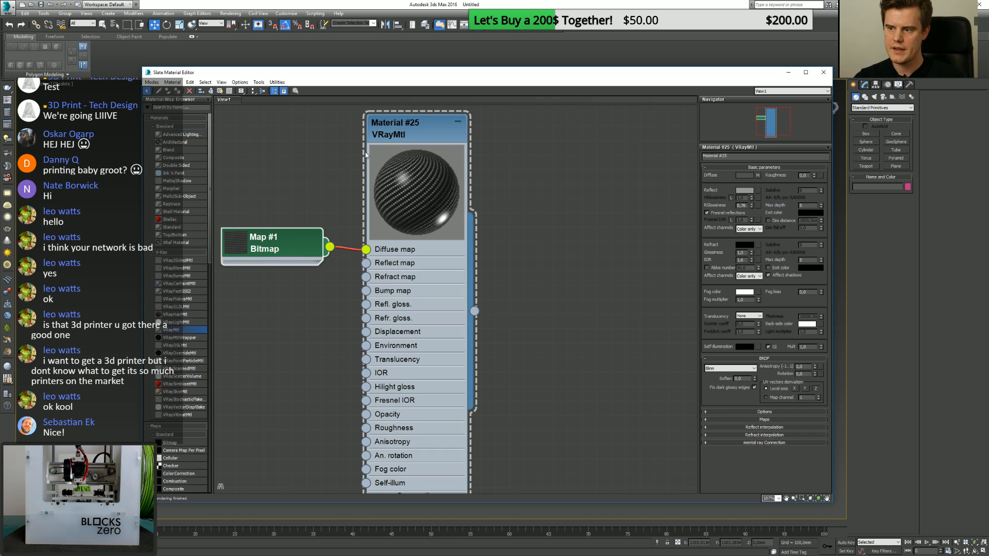
Rearrange the VRayMtl and Bitmap nodes so they sit farther apart.
drag(429, 181, 459, 180)
scroll(456, 184, up, 1)
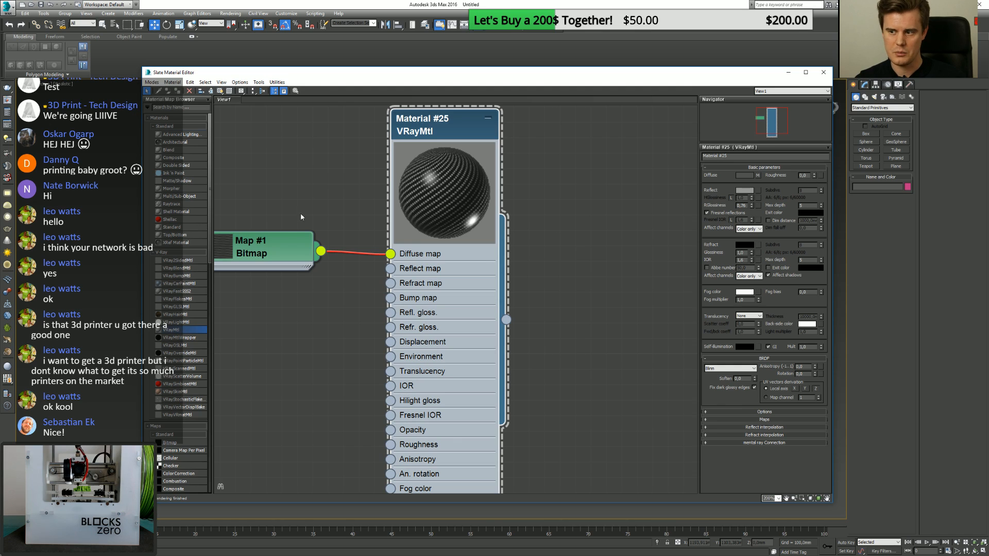
drag(284, 243, 314, 212)
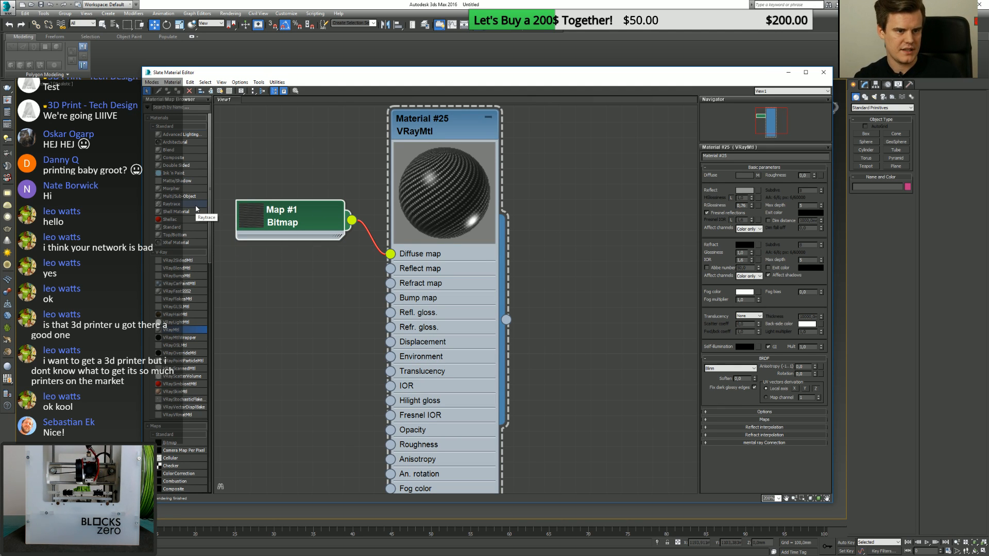
click(433, 126)
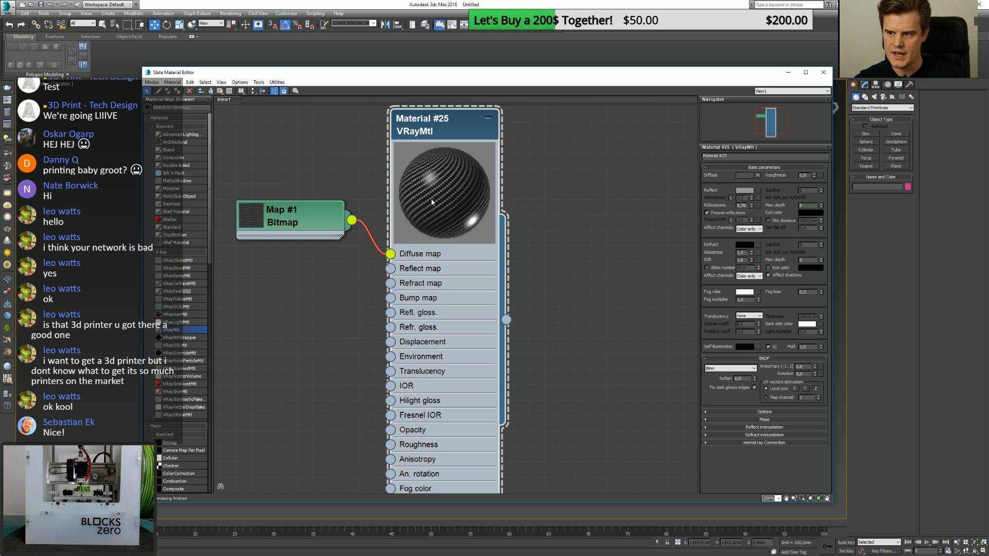
drag(299, 222, 284, 238)
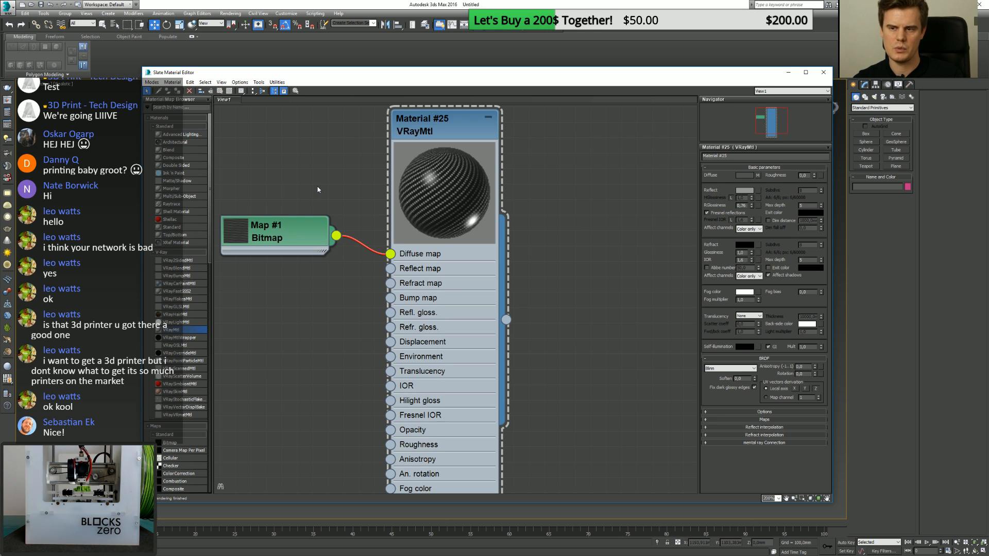
Move the Slate Material Editor aside, assign the VRayMtl to the yellow curved shoulder part, and clear the selection.
drag(371, 73, 702, 81)
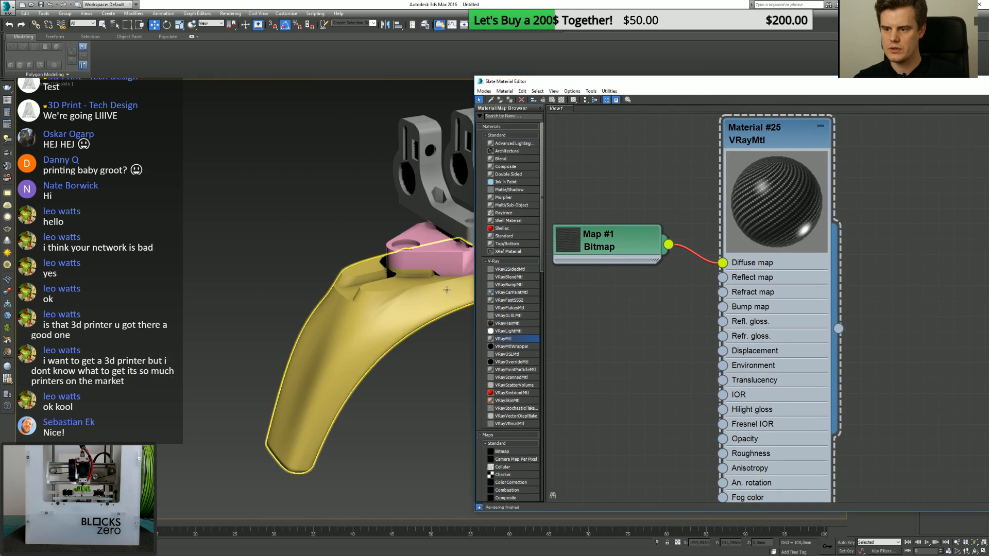
scroll(272, 278, up, 10)
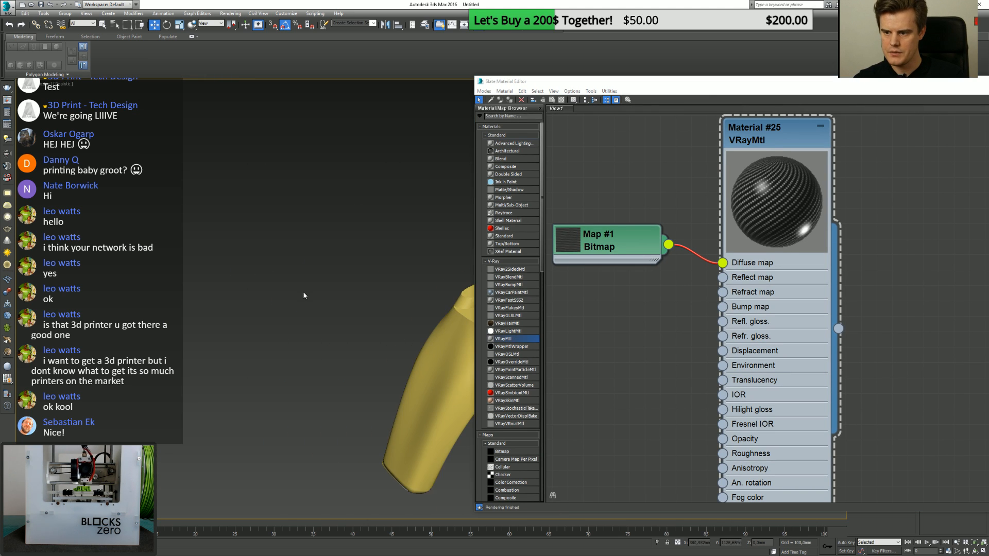
click(217, 269)
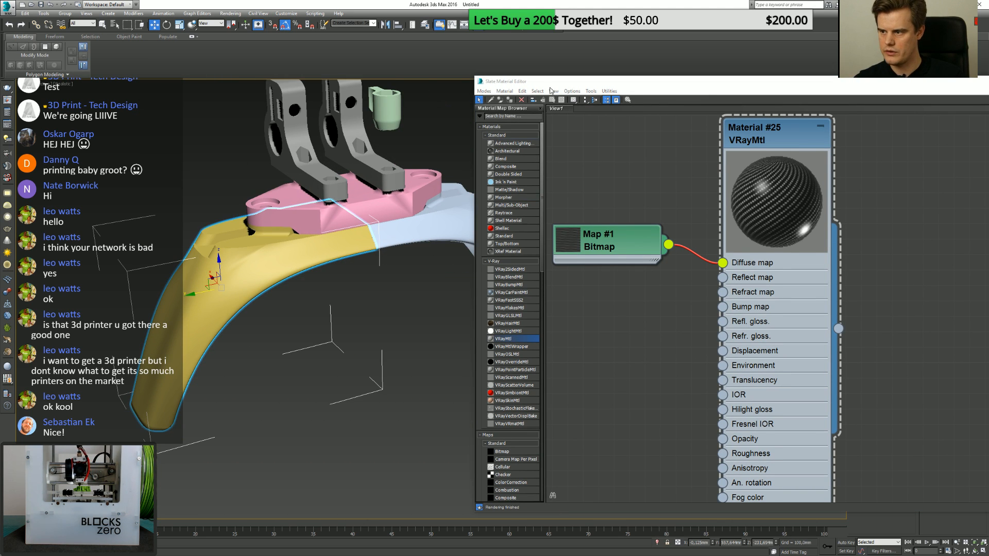
drag(548, 86, 547, 86)
click(752, 135)
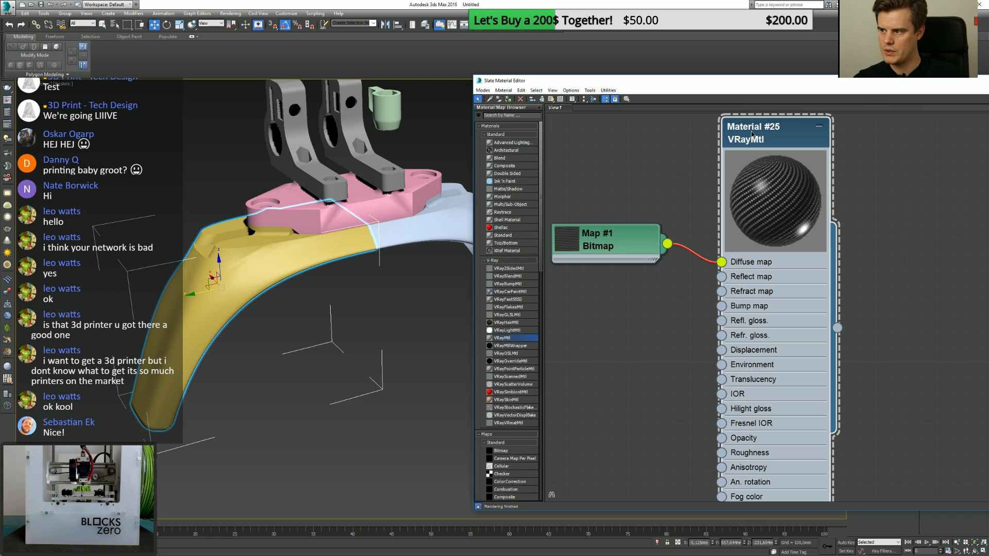
click(508, 99)
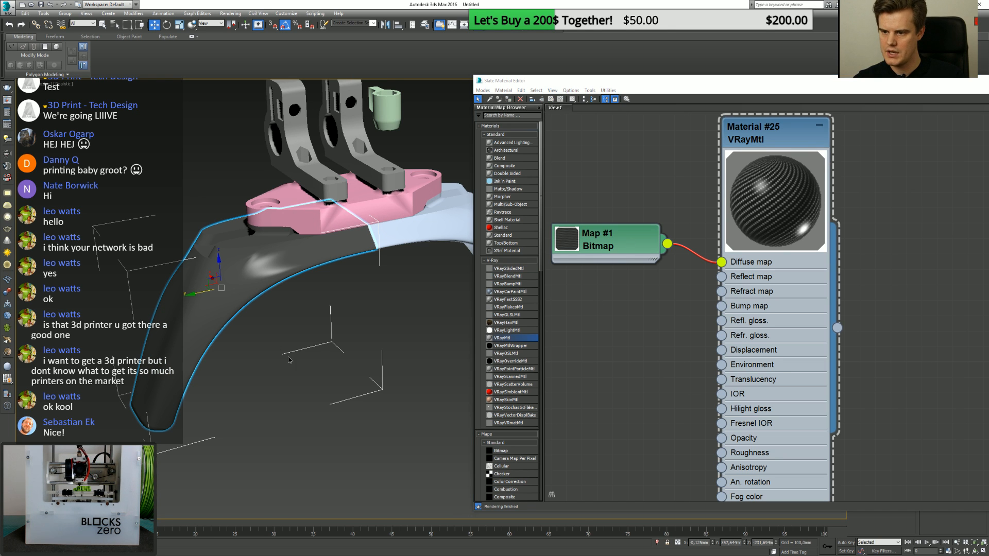
alt+middle_drag(256, 311, 253, 334)
click(257, 332)
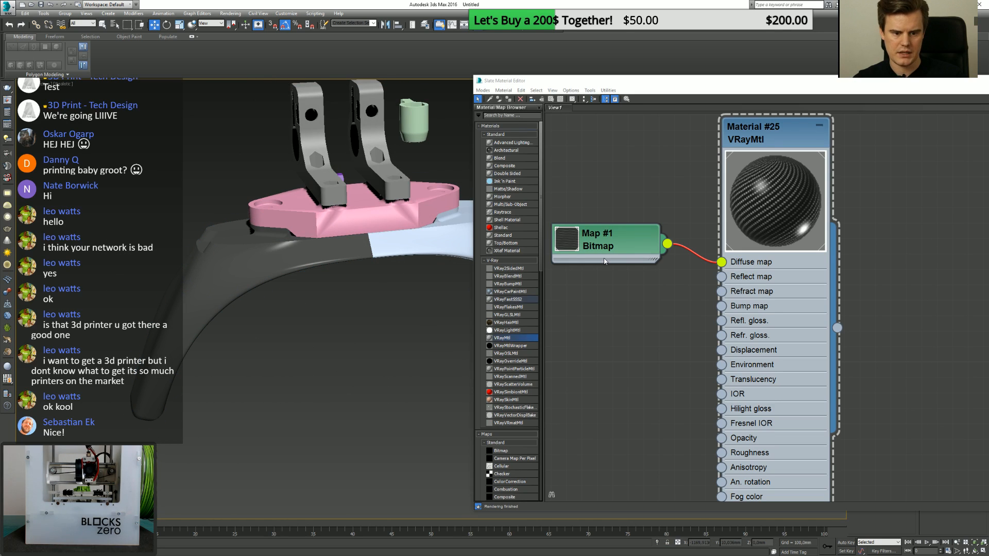
Show the carbon Bitmap map as shaded material in the viewport and inspect the dark curved part up close.
click(622, 250)
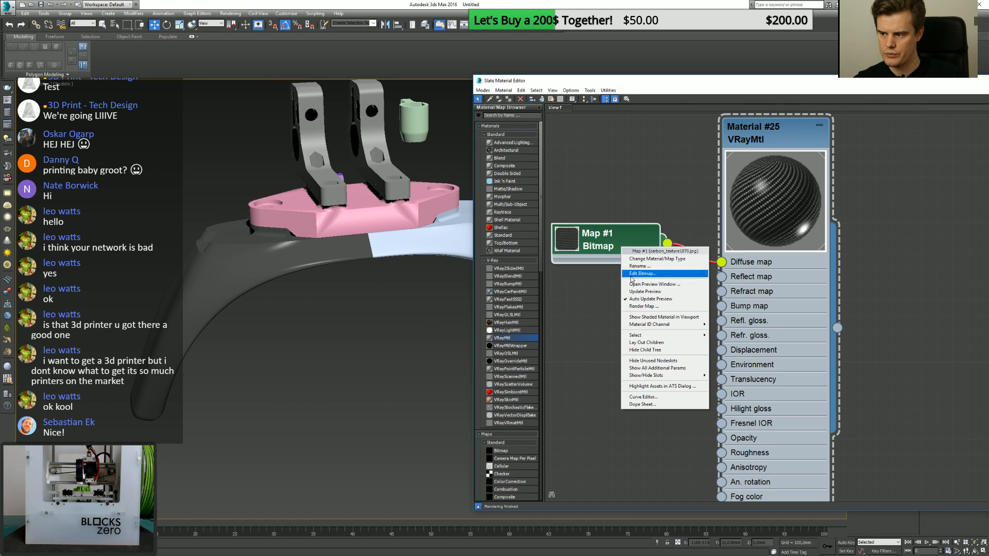
click(663, 316)
click(314, 306)
key(z)
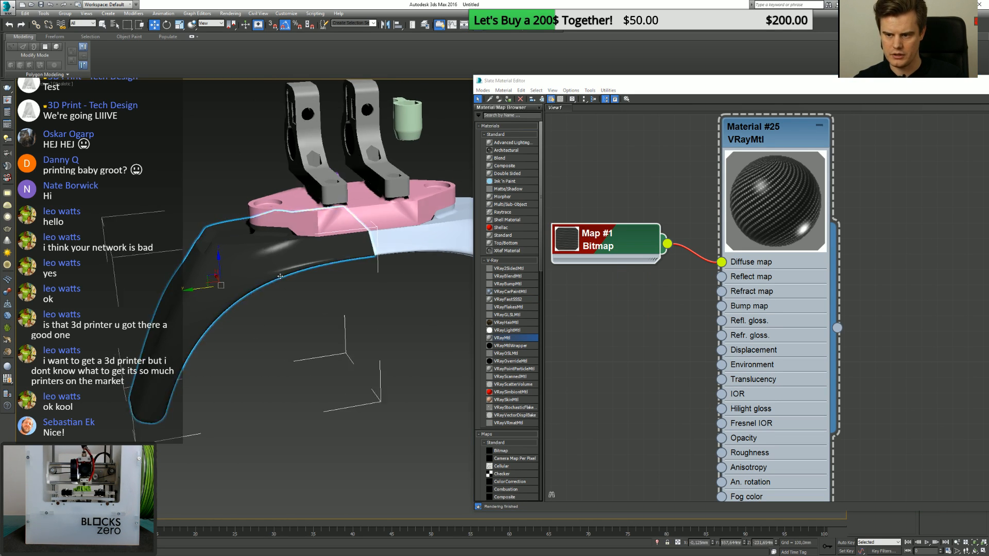
scroll(272, 279, up, 5)
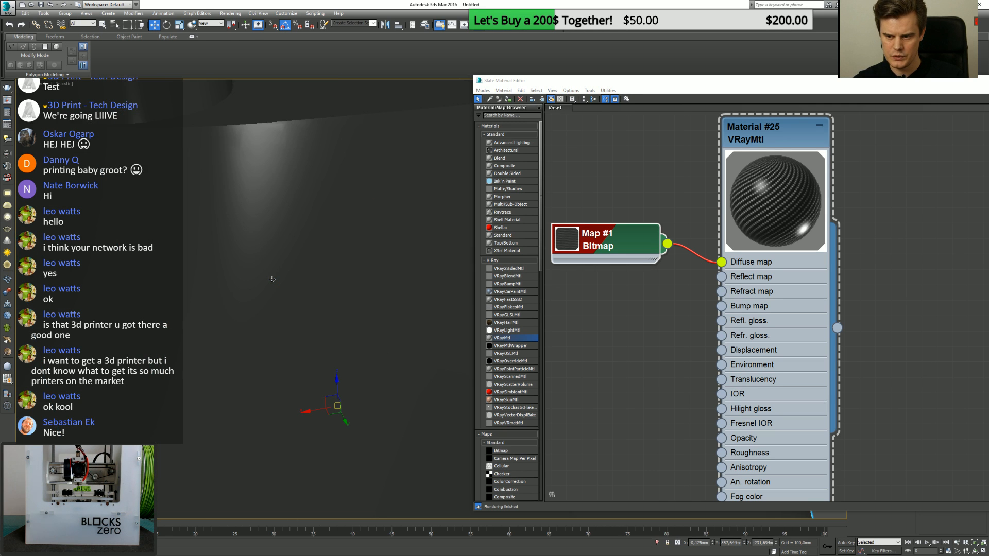
scroll(270, 273, down, 5)
alt+middle_drag(270, 273, 325, 221)
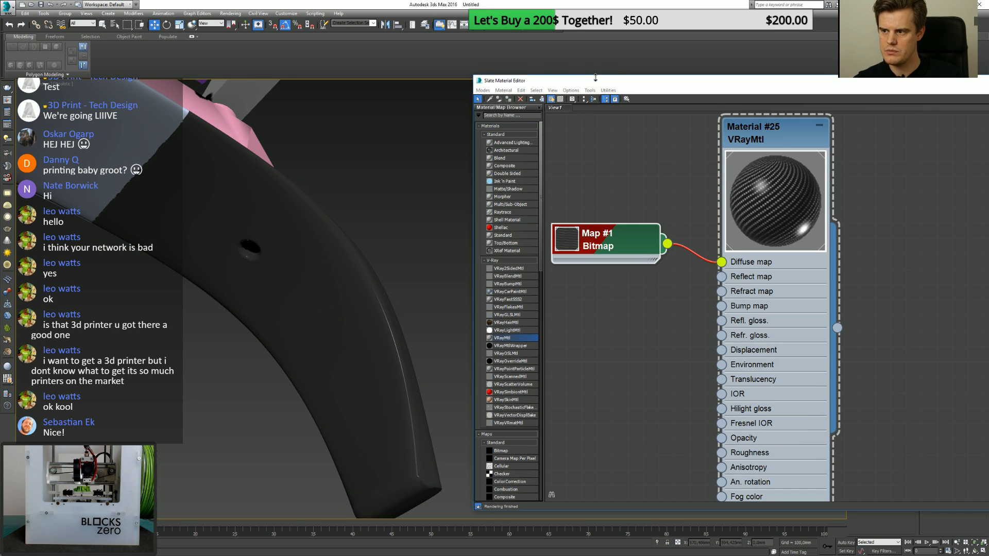
Minimize the Slate Material Editor and select the dark curved shoulder part in the viewport.
drag(595, 80, 94, 71)
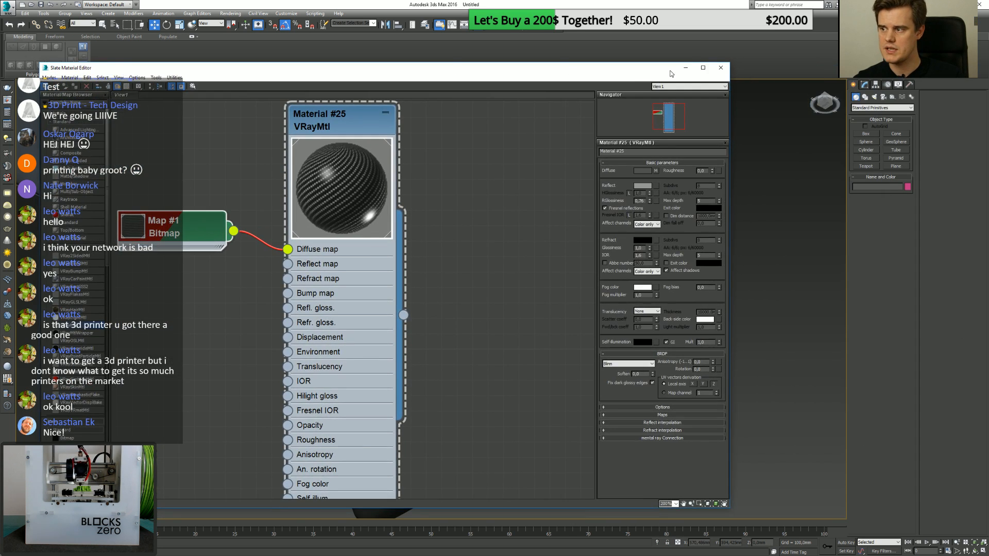
click(685, 67)
alt+middle_drag(505, 262, 472, 290)
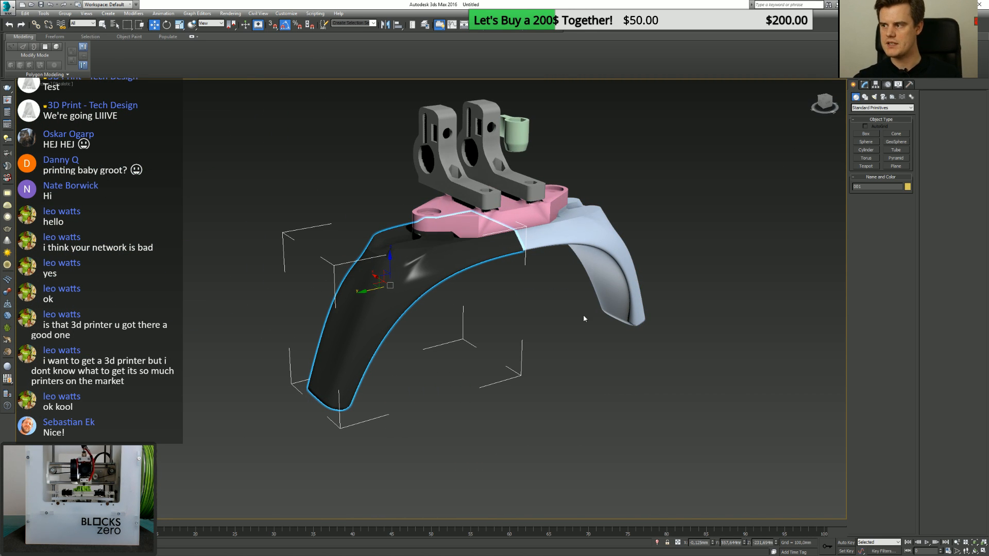
Inspect the mesh density of the selected black arch half in wireframe, and return to shaded display.
key(F3)
scroll(386, 278, up, 6)
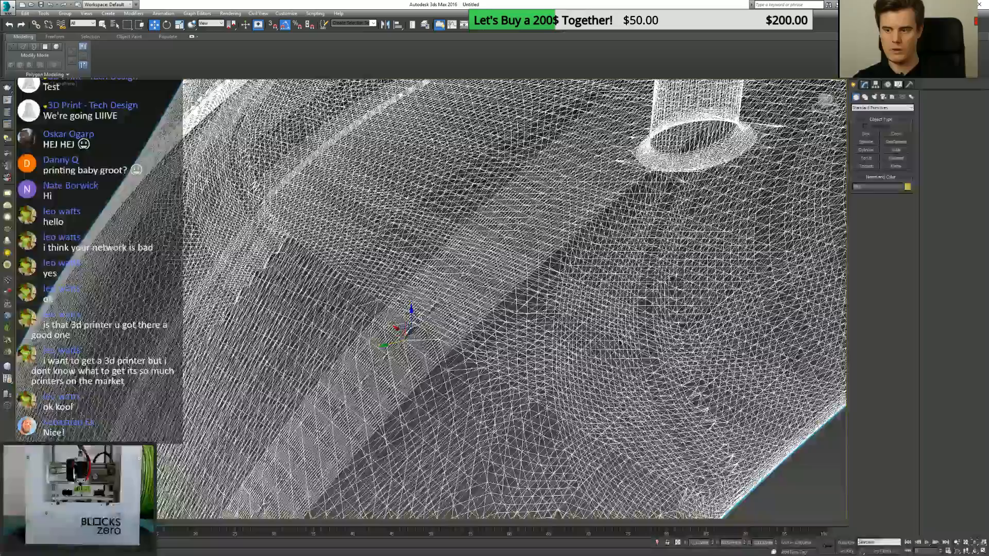
scroll(384, 282, down, 5)
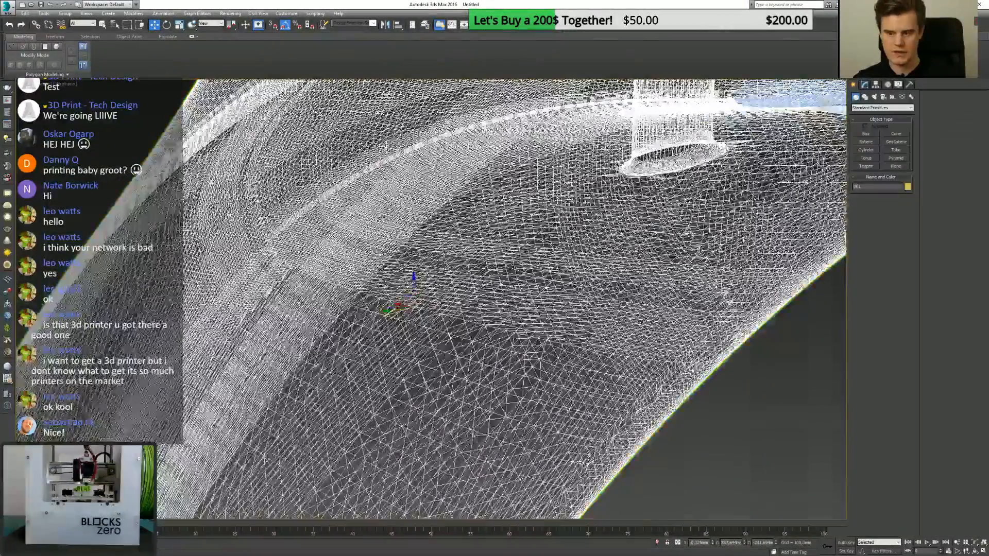
key(F3)
scroll(384, 283, down, 3)
scroll(384, 283, down, 3)
mouse_move(400, 315)
alt+middle_down()
mouse_move(412, 329)
mouse_move(404, 320)
alt+middle_up()
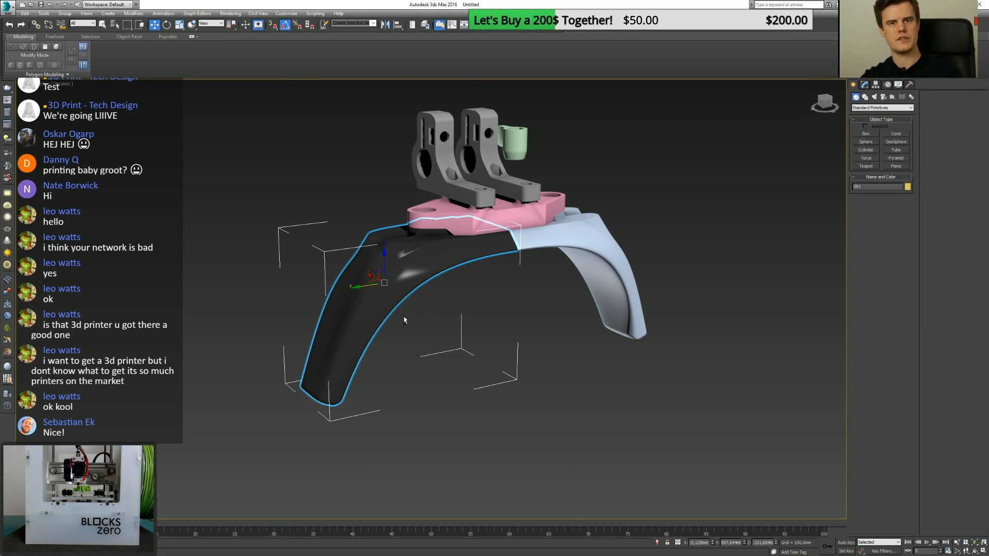
Apply a UVW Map modifier to the selected black arch half.
click(865, 88)
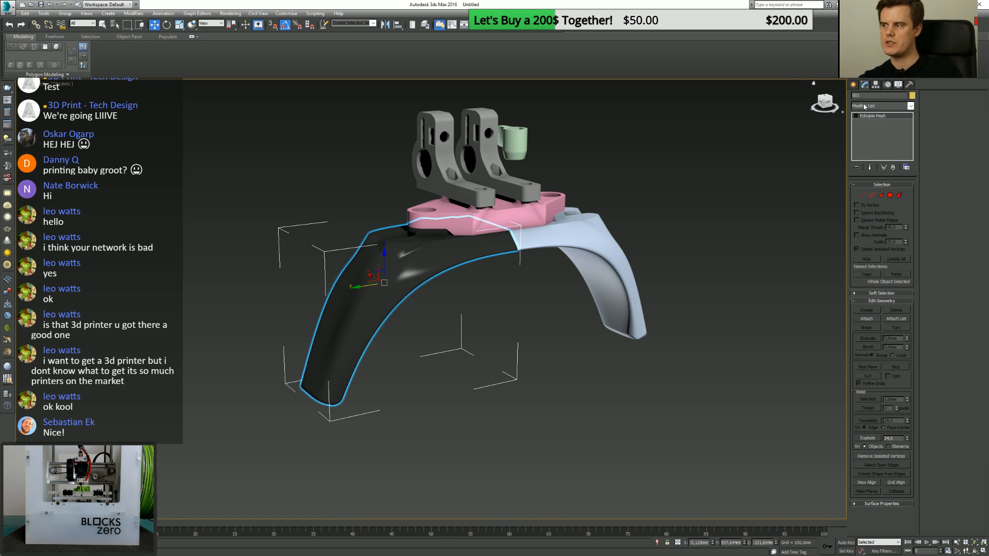
click(875, 105)
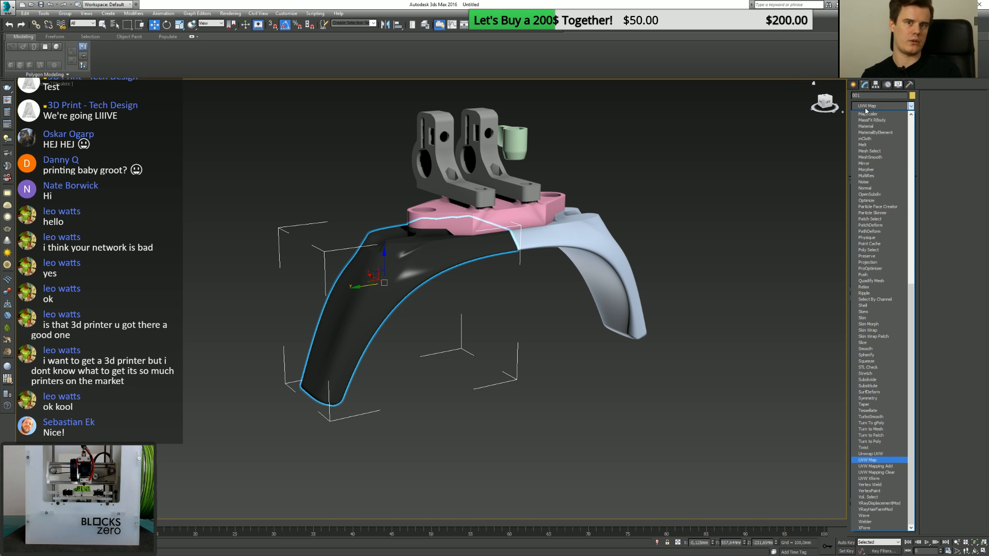
key(Return)
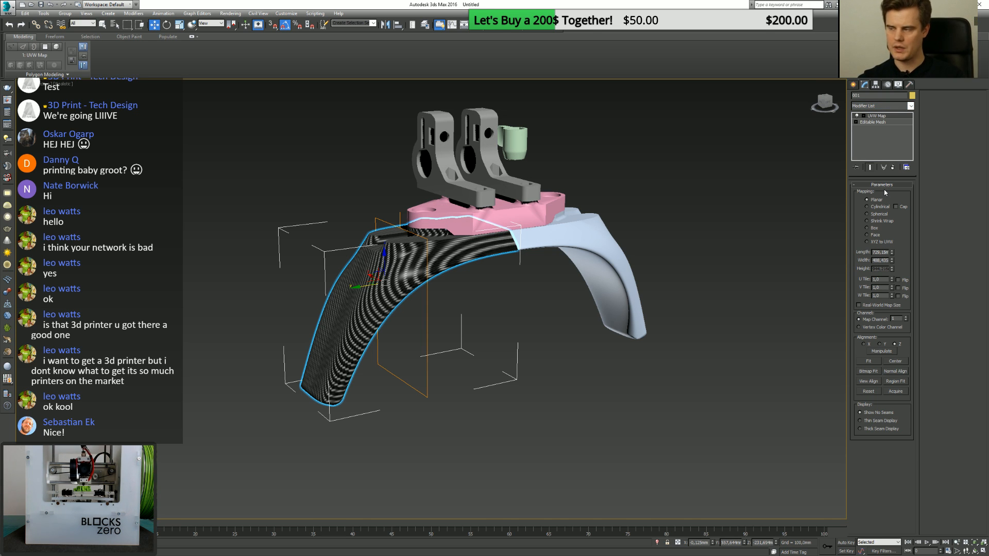
Examine how the planar mapping lays the carbon fibre texture on the arch half's front, sides and recessed mount area.
alt+middle_drag(532, 340, 651, 340)
scroll(412, 309, up, 5)
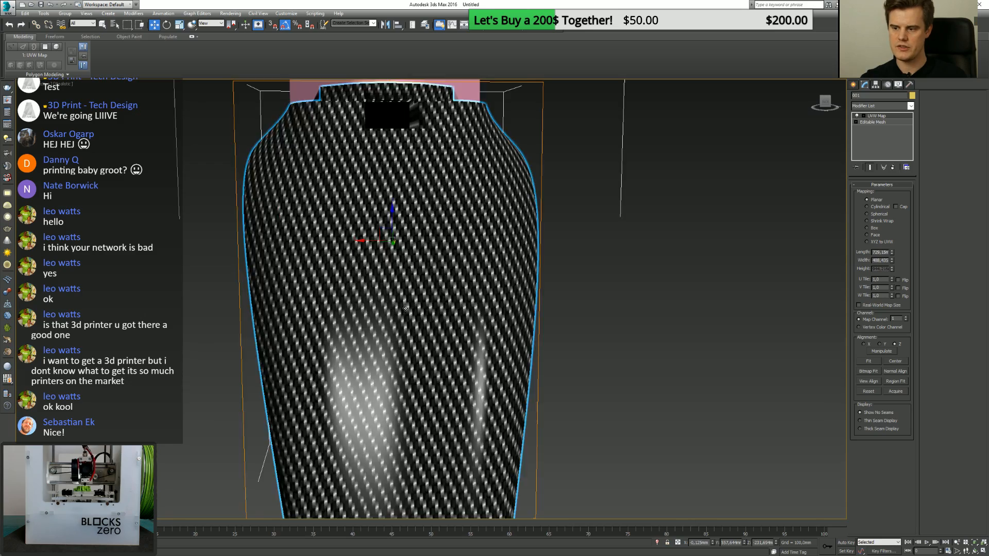
alt+middle_drag(411, 314, 438, 240)
scroll(505, 263, up, 3)
scroll(497, 263, down, 6)
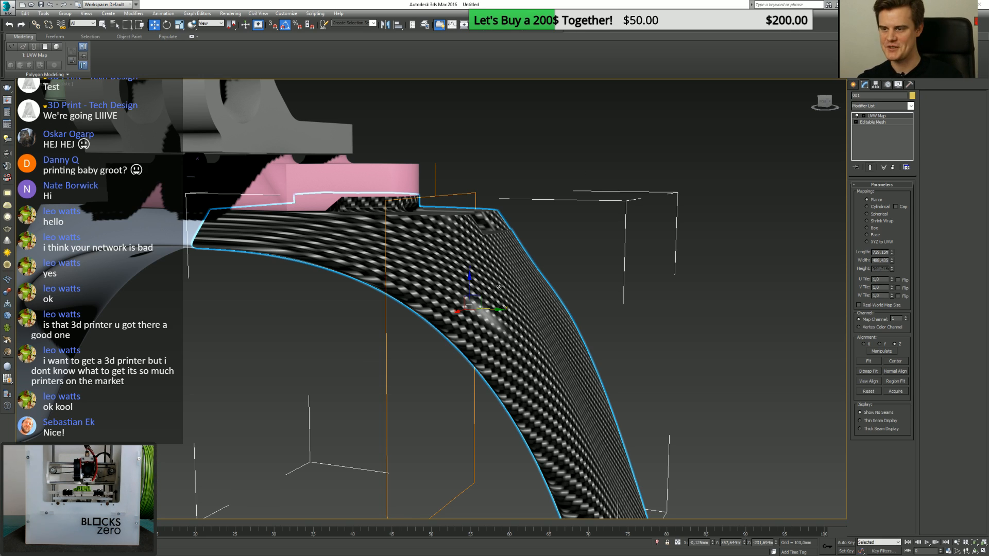
alt+middle_drag(499, 286, 406, 281)
scroll(405, 282, down, 2)
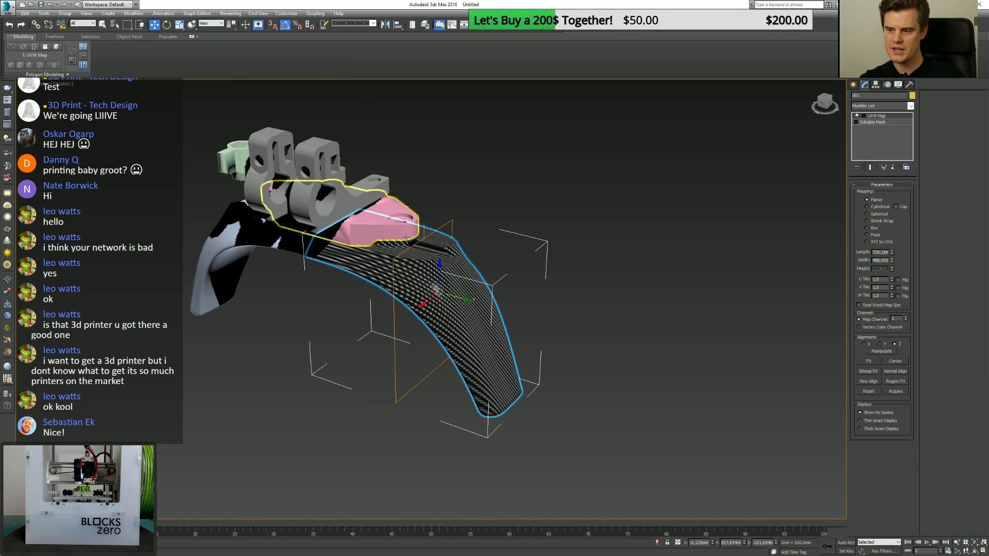
scroll(414, 241, up, 4)
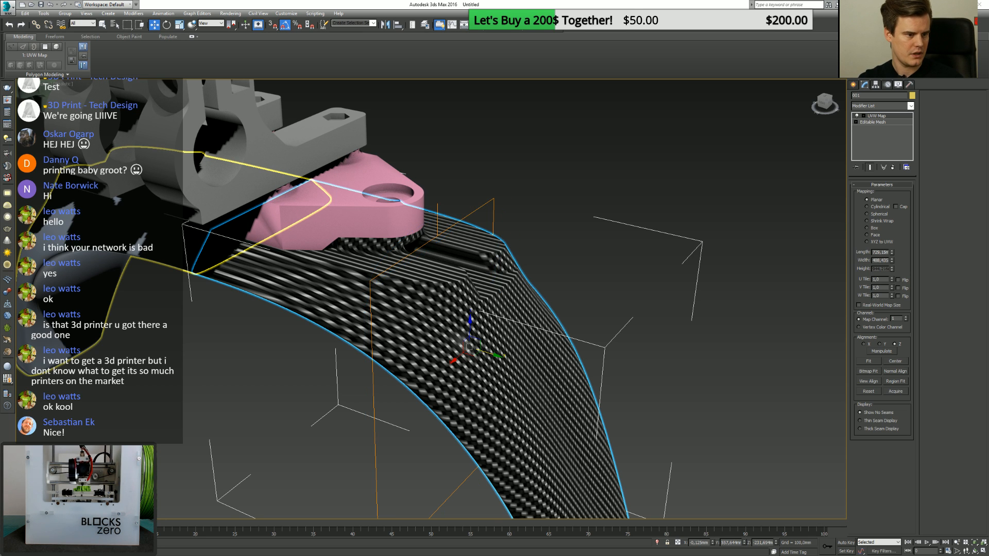
scroll(408, 293, up, 5)
scroll(408, 293, down, 6)
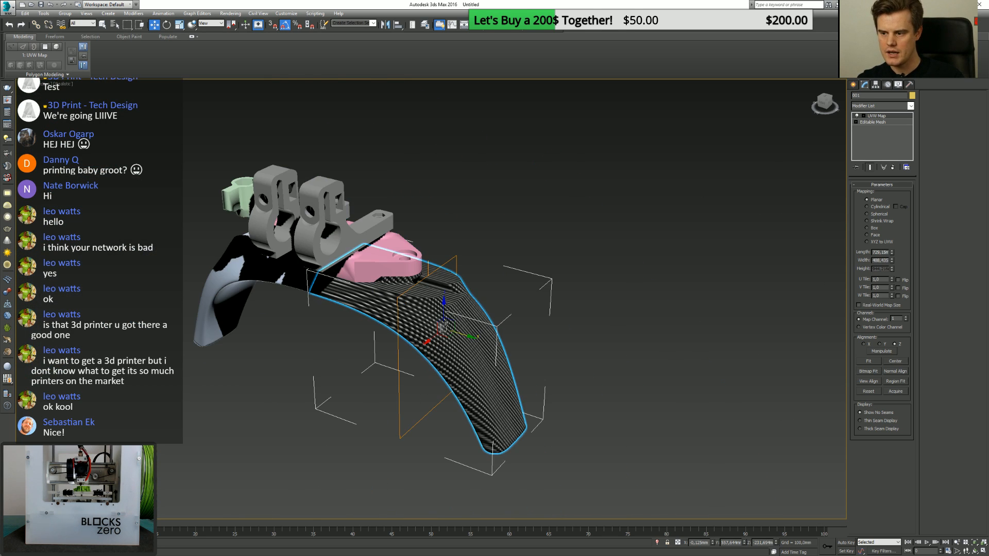
scroll(408, 293, up, 1)
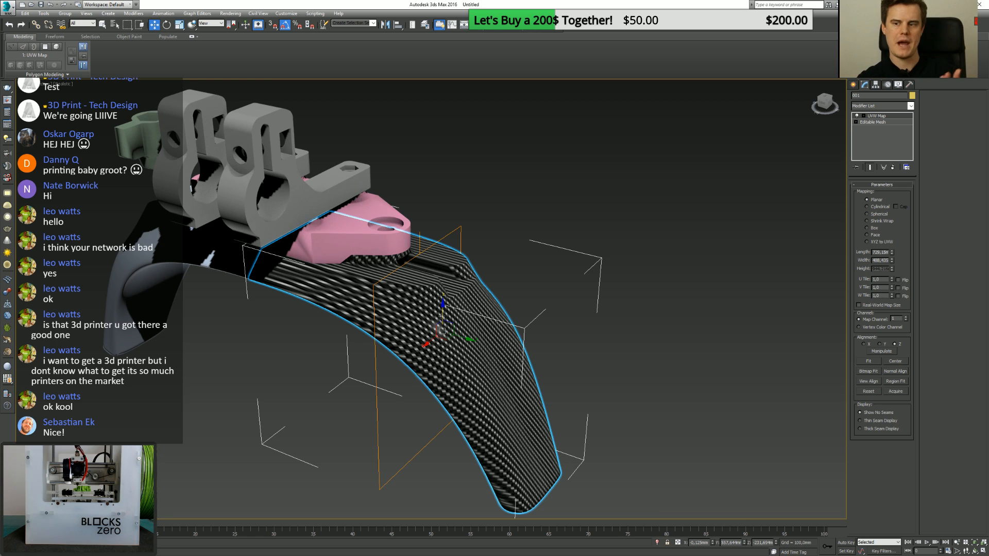
mouse_move(442, 315)
alt+middle_down()
mouse_move(460, 307)
mouse_move(443, 298)
mouse_move(453, 307)
alt+middle_up()
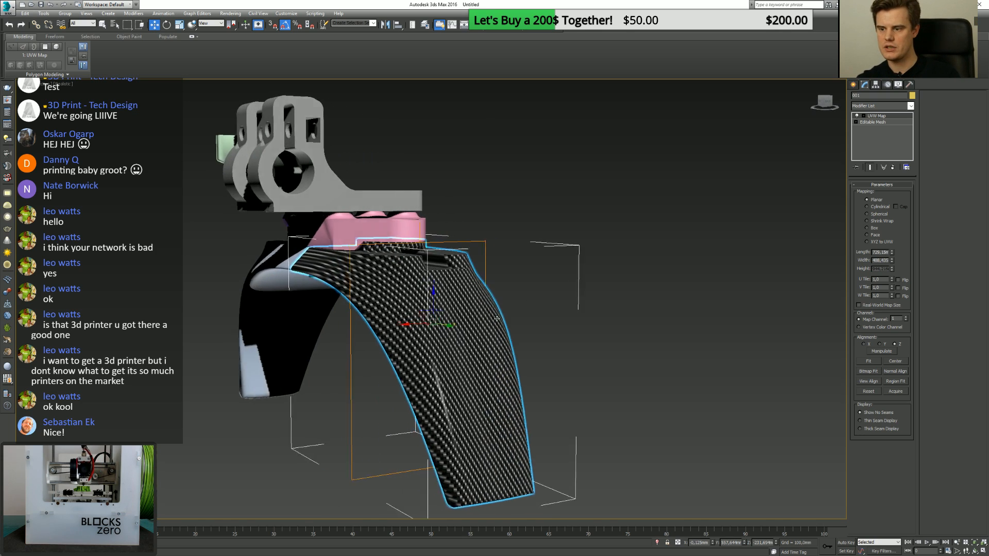
alt+middle_drag(453, 307, 353, 269)
scroll(326, 259, down, 5)
scroll(361, 266, up, 9)
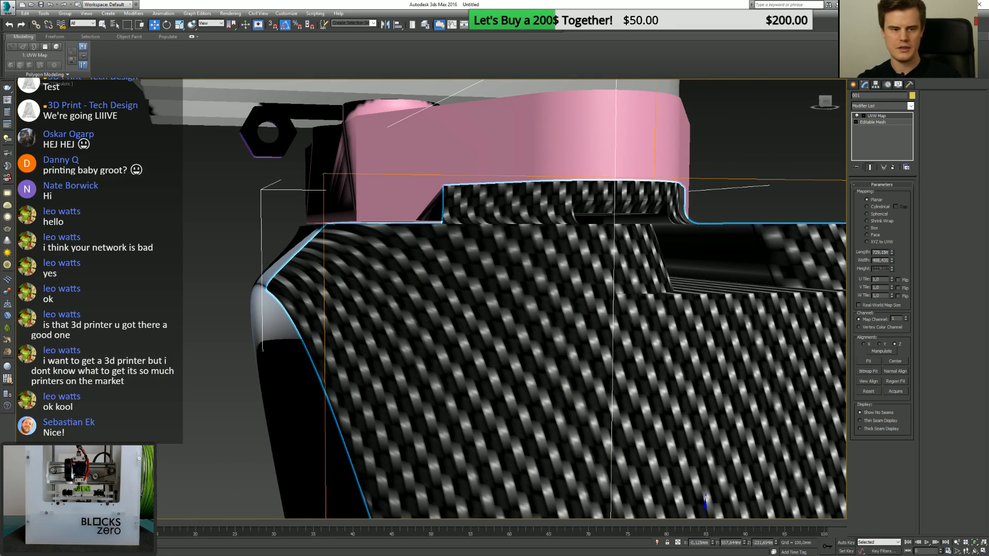
mouse_move(267, 318)
mouse_down()
mouse_move(344, 292)
mouse_move(260, 252)
mouse_move(307, 214)
mouse_move(237, 255)
mouse_move(345, 204)
mouse_move(224, 273)
mouse_up()
alt+middle_drag(416, 254, 460, 309)
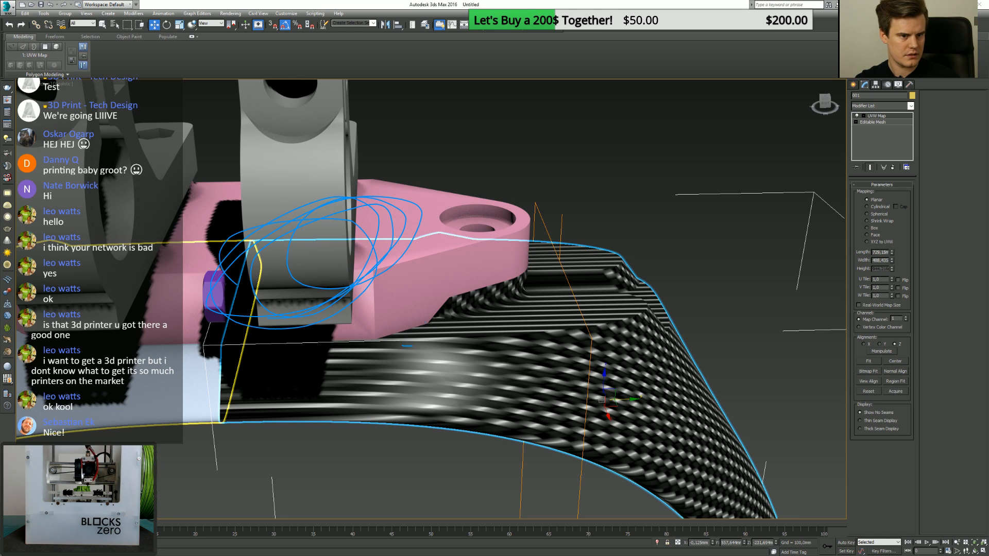
key(Escape)
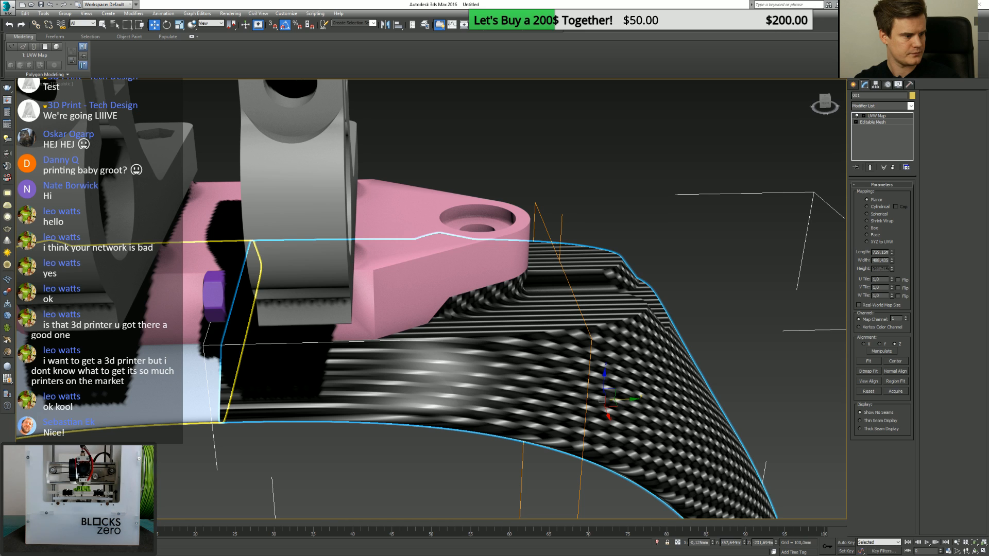
drag(237, 288, 402, 216)
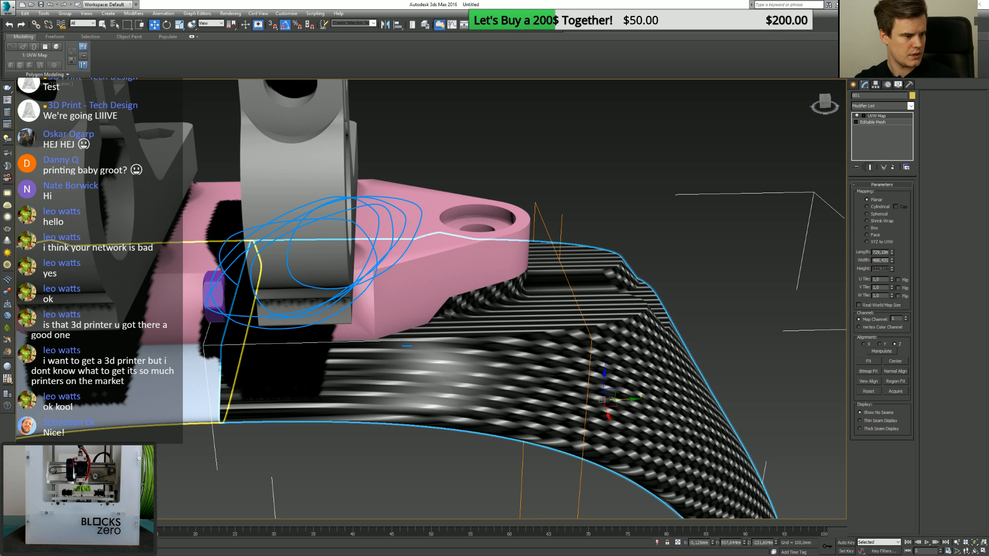
key(Escape)
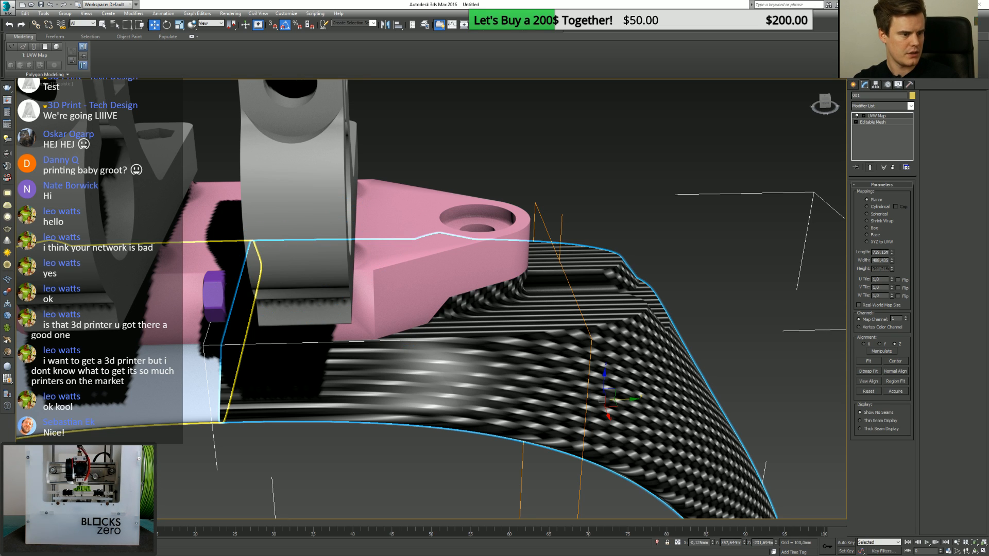
mouse_move(556, 451)
mouse_down()
mouse_move(412, 318)
mouse_move(234, 443)
mouse_move(566, 460)
mouse_up()
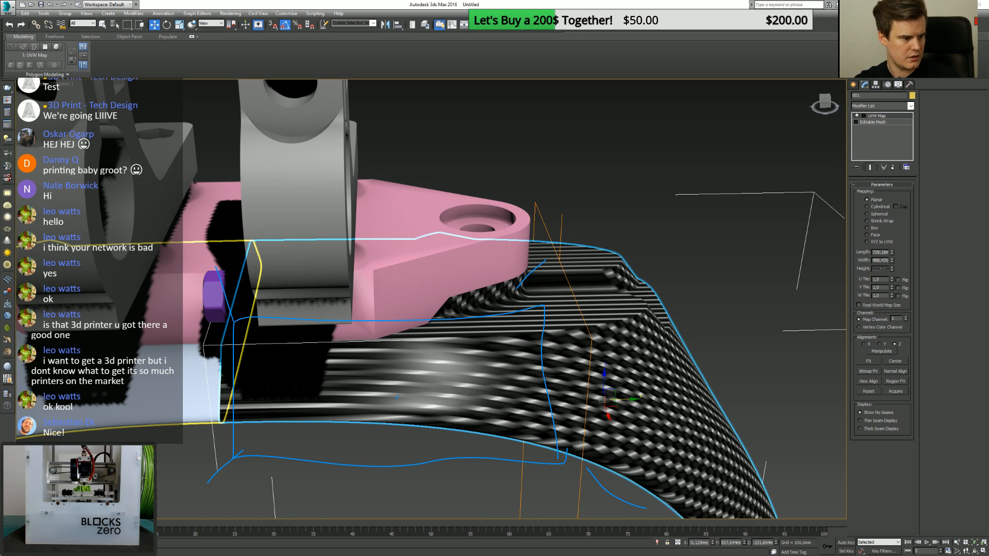
key(Escape)
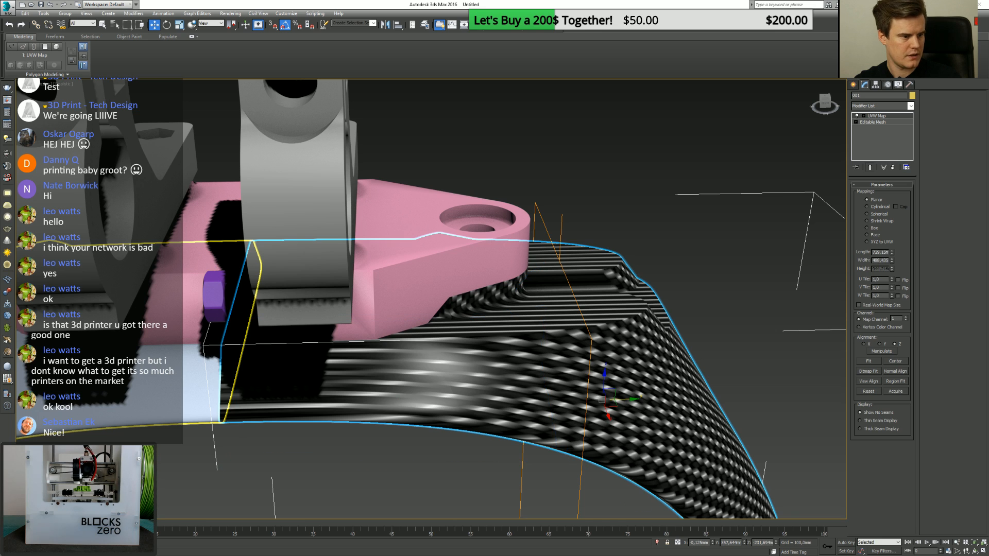
key(Escape)
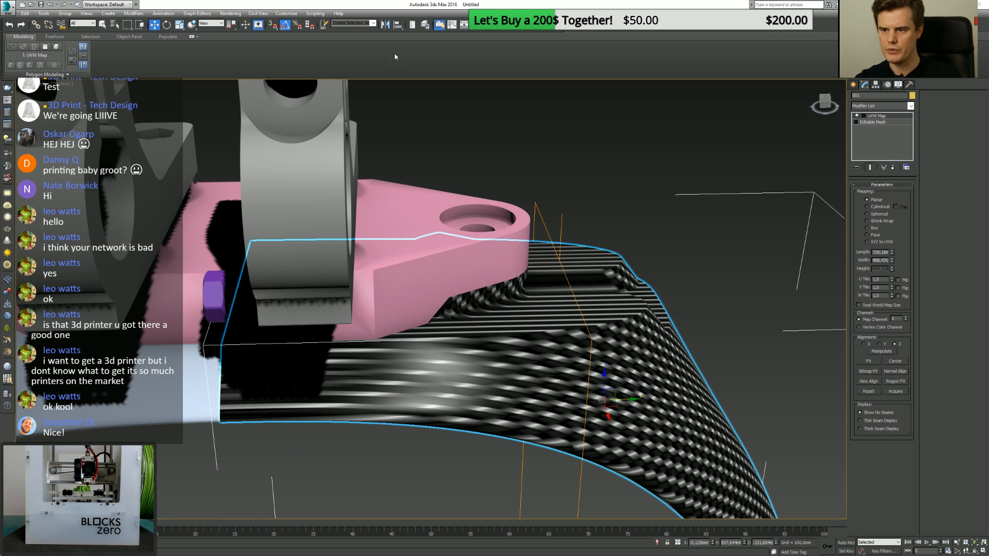
Try rotating the UVW Map gizmo to change the planar projection direction on the arch half.
scroll(468, 157, down, 6)
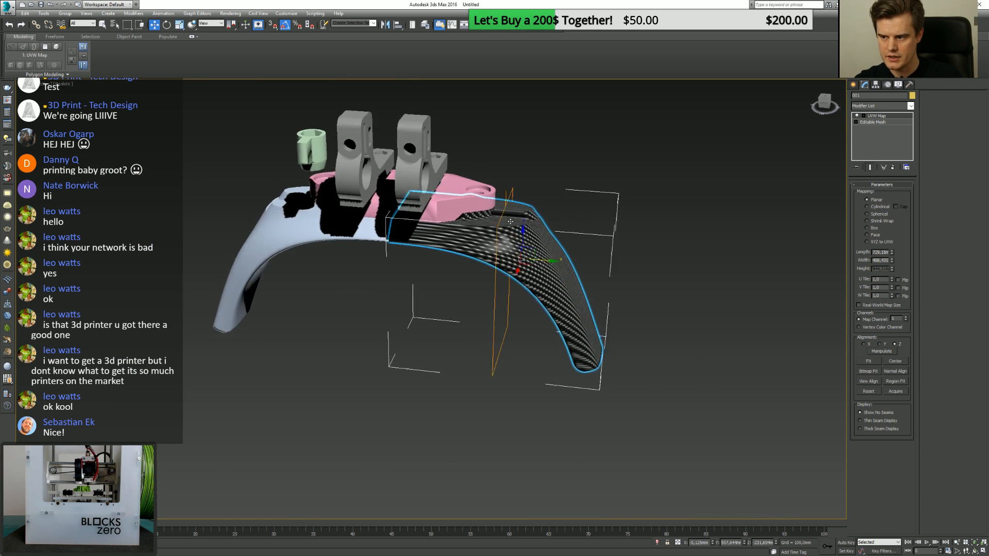
alt+middle_drag(510, 222, 486, 217)
scroll(486, 217, down, 3)
scroll(487, 217, up, 5)
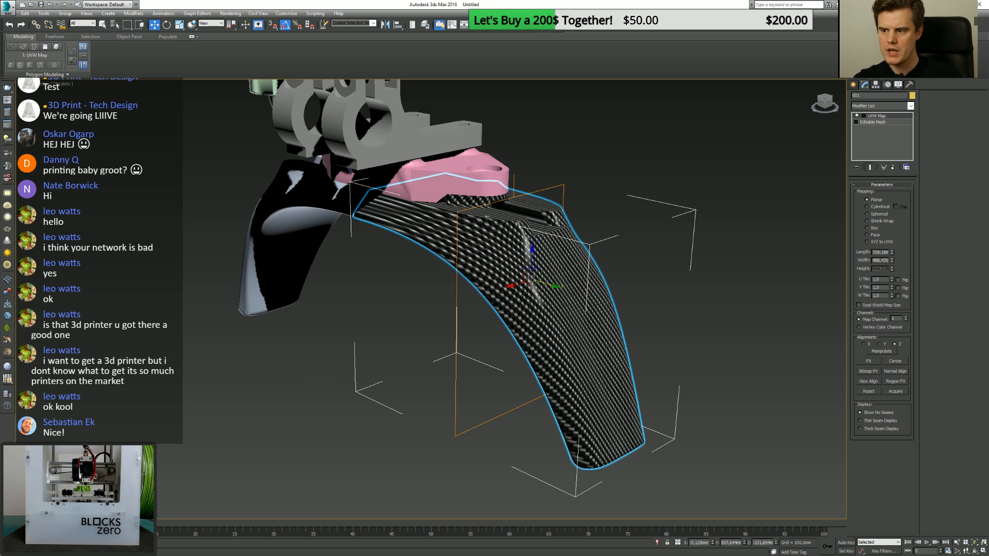
click(864, 118)
click(877, 122)
alt+middle_drag(650, 200, 651, 208)
key(e)
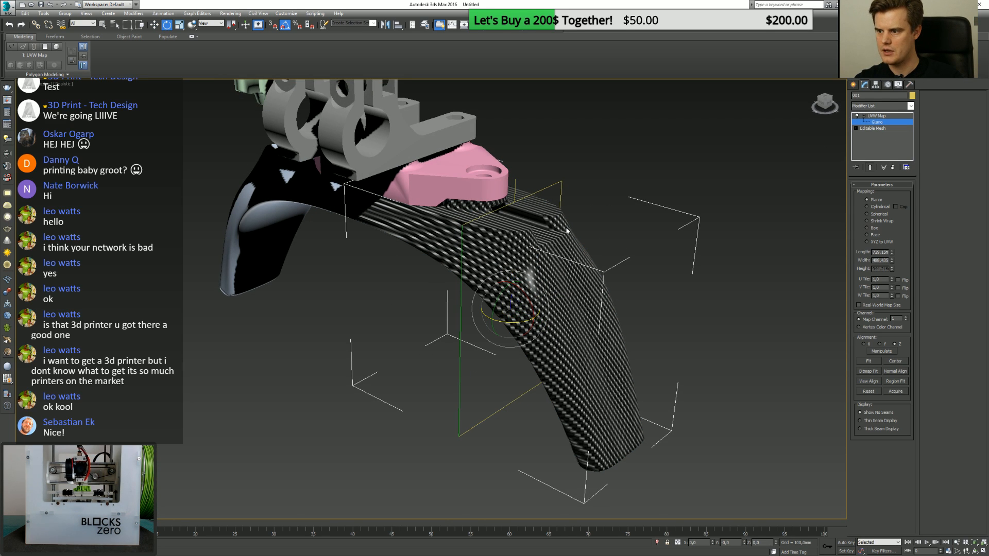
drag(510, 322, 490, 319)
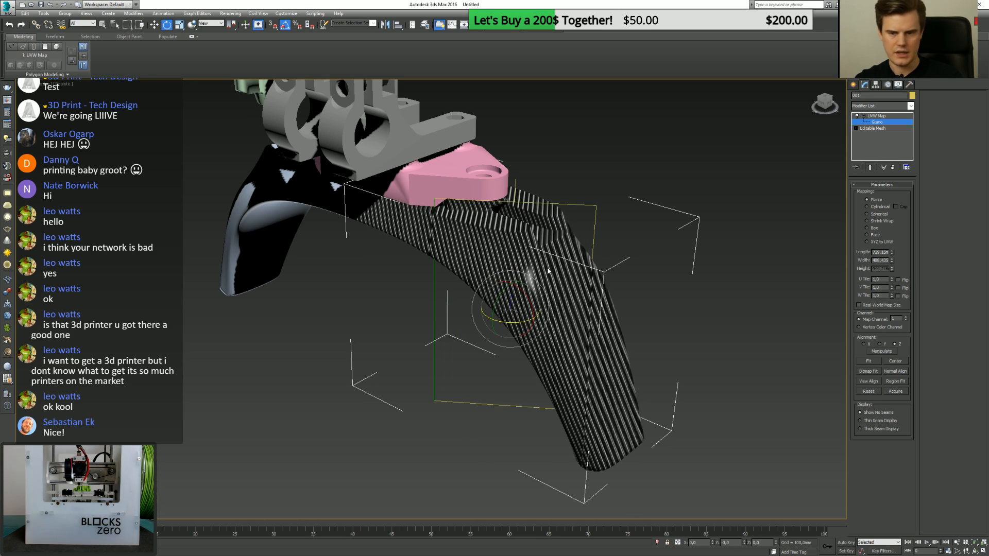
alt+middle_drag(549, 271, 598, 241)
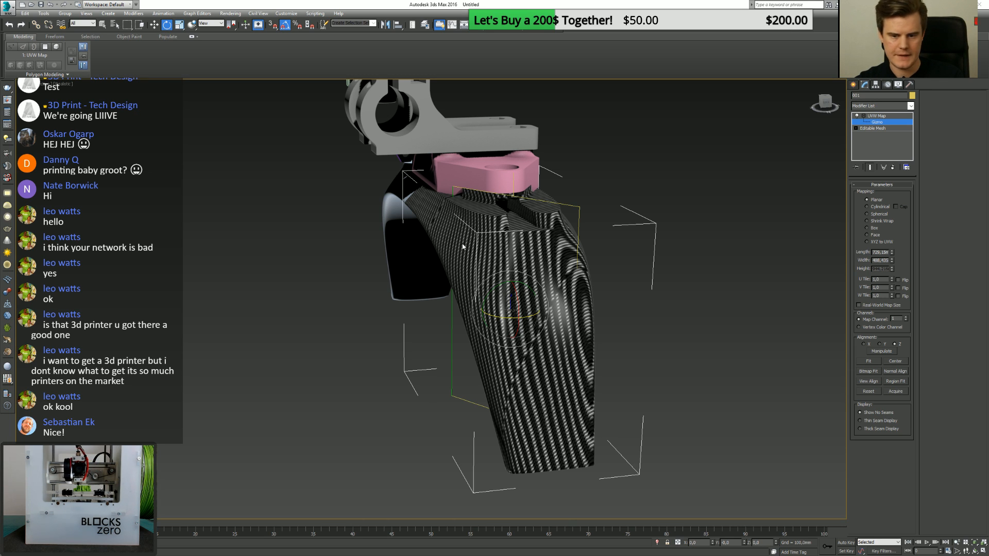
Undo the gizmo rotation, set the arch half's UVW mapping type to Box, and check the texture from several sides.
click(872, 229)
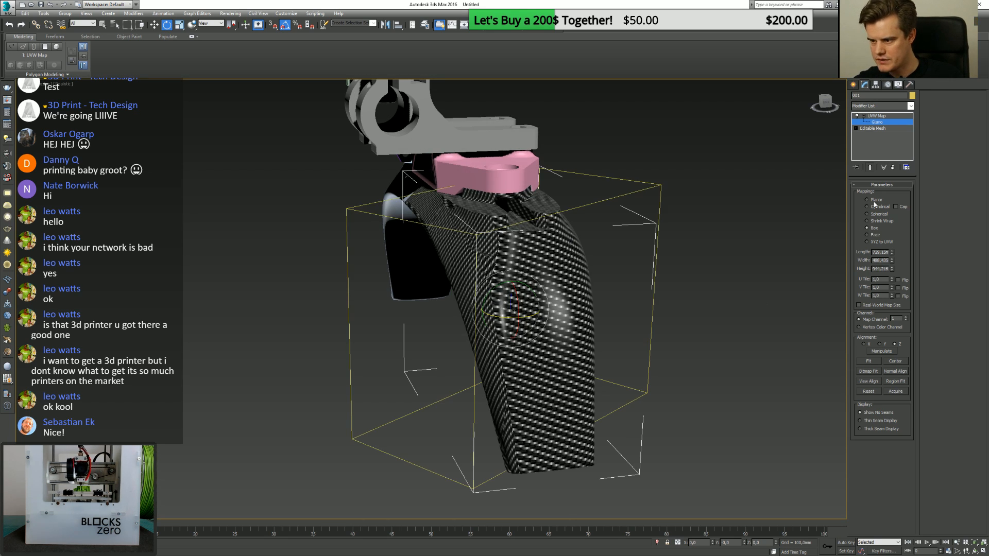
key(ctrl+z)
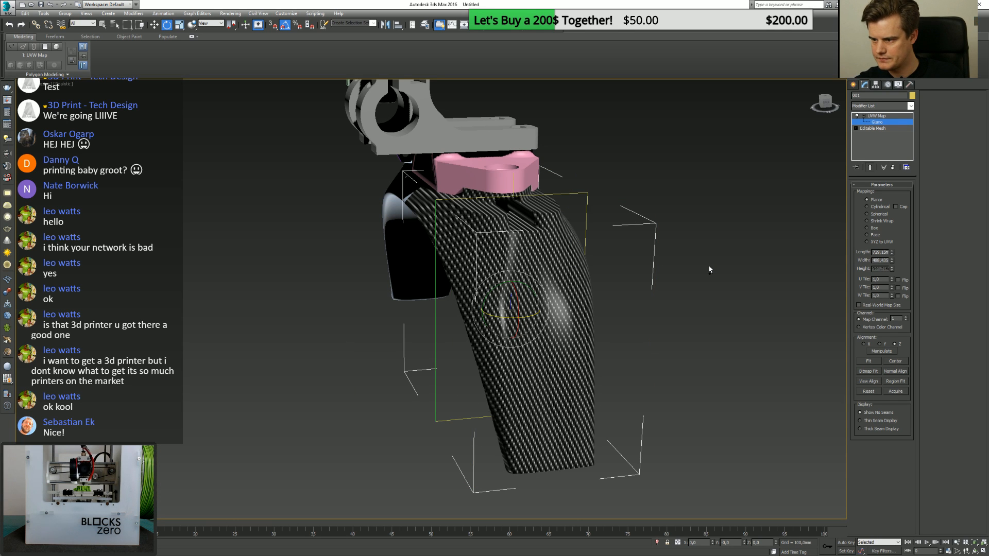
click(874, 226)
alt+middle_drag(686, 276, 675, 299)
scroll(576, 240, down, 2)
scroll(576, 240, up, 2)
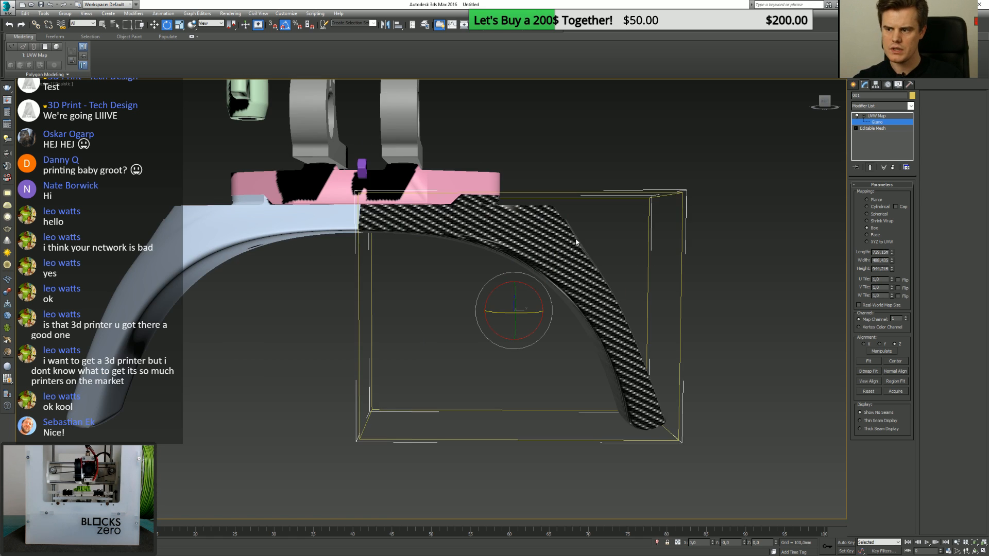
alt+middle_drag(575, 240, 531, 272)
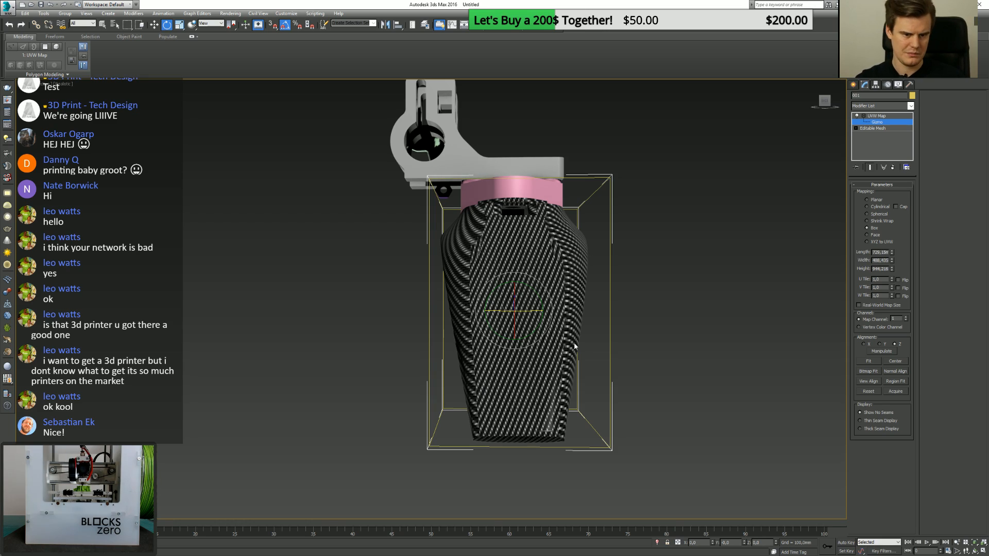
alt+middle_drag(574, 346, 721, 294)
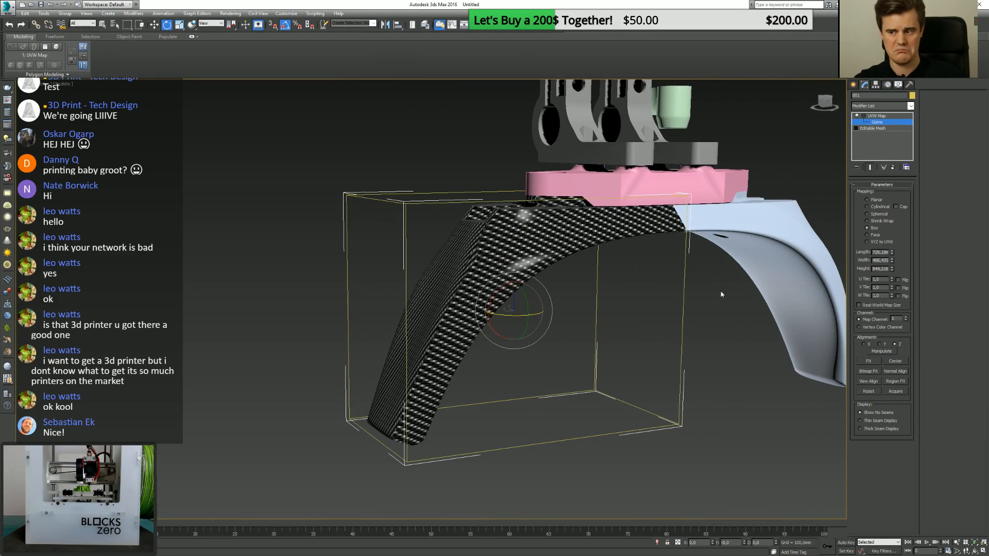
Try Shrink Wrap mapping on the arch half and scale up its mapping gizmo.
click(875, 220)
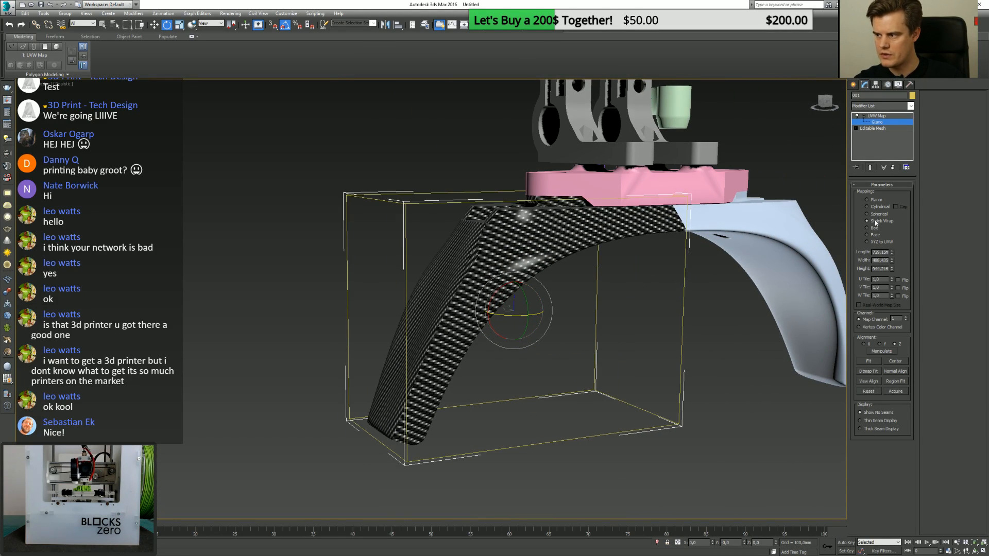
alt+middle_drag(644, 316, 594, 315)
right_click(535, 323)
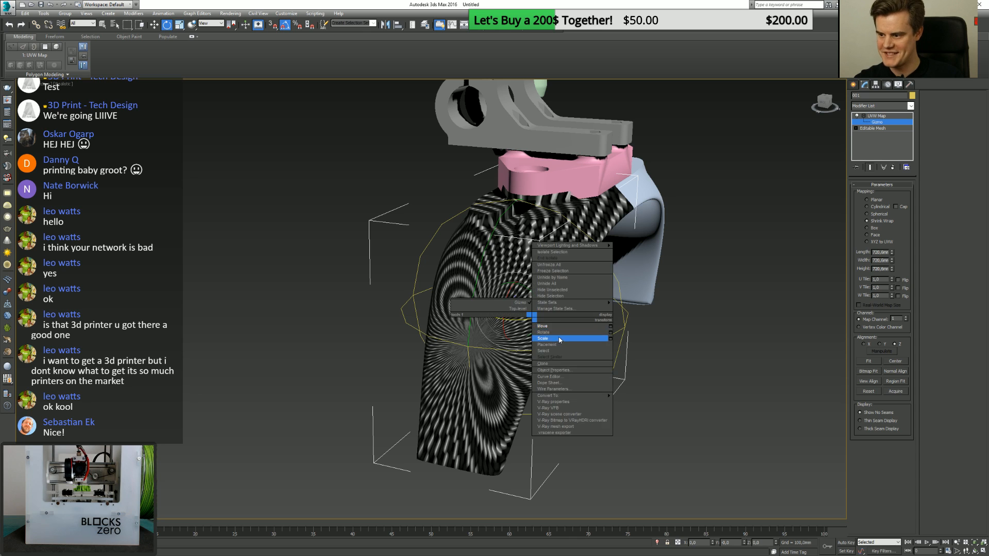
click(552, 337)
drag(518, 305, 548, 308)
right_click(547, 308)
right_click(548, 308)
click(564, 316)
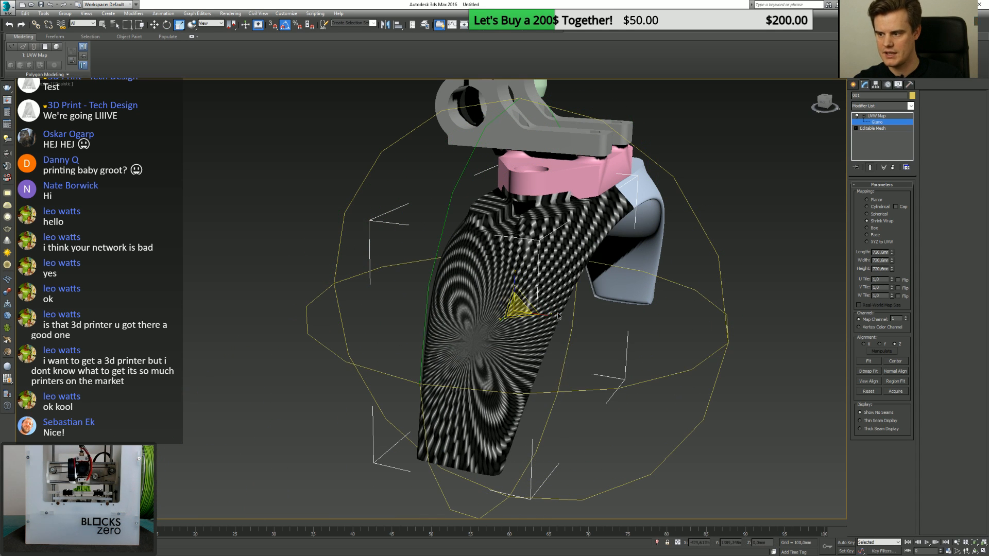
Undo the gizmo scaling and the change to Shrink Wrap mapping.
key(ctrl+z)
key(ctrl+z)
key(ctrl+z)
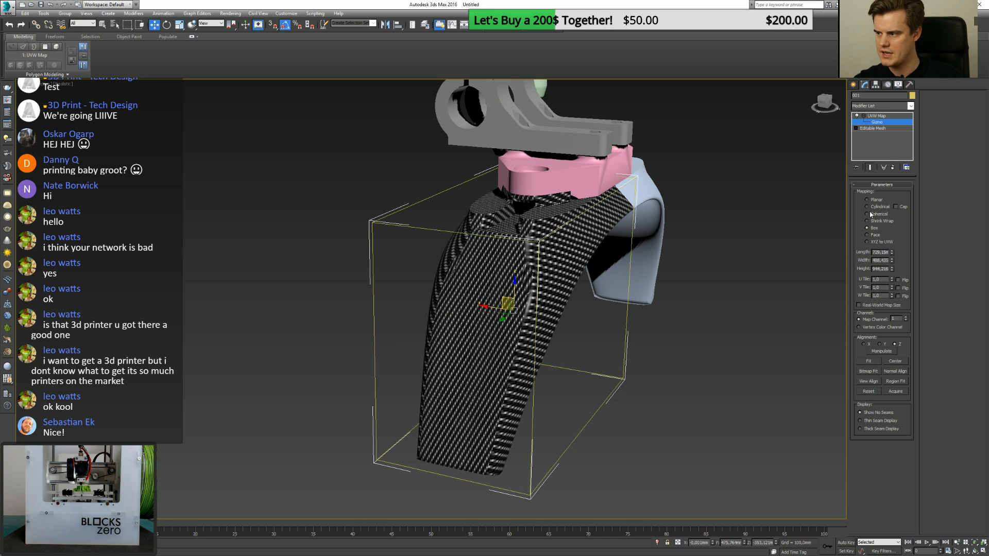
Set the arch half's UVW mapping type to Spherical and move its mapping gizmo down below the arch.
click(867, 214)
alt+middle_drag(671, 294, 625, 317)
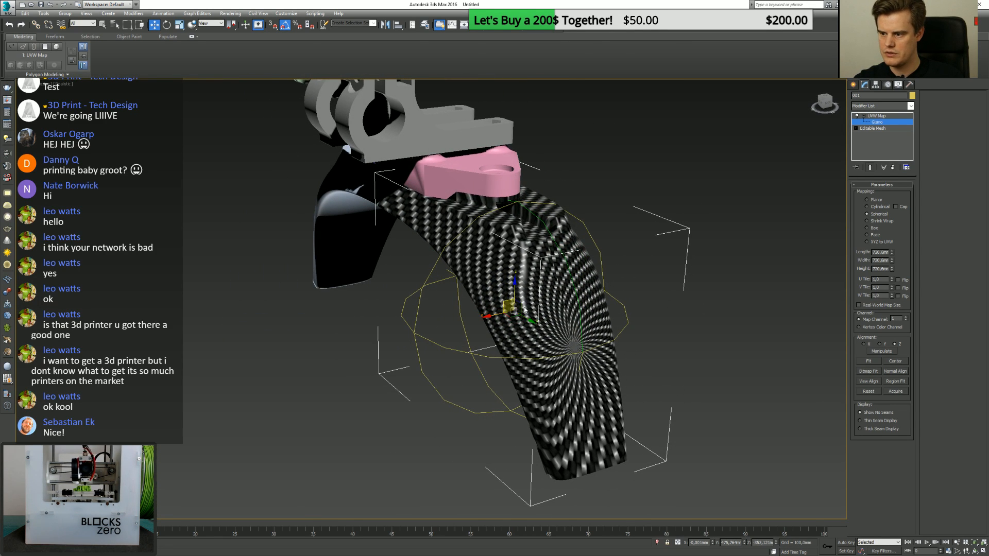
drag(524, 309, 502, 402)
alt+middle_drag(502, 402, 612, 299)
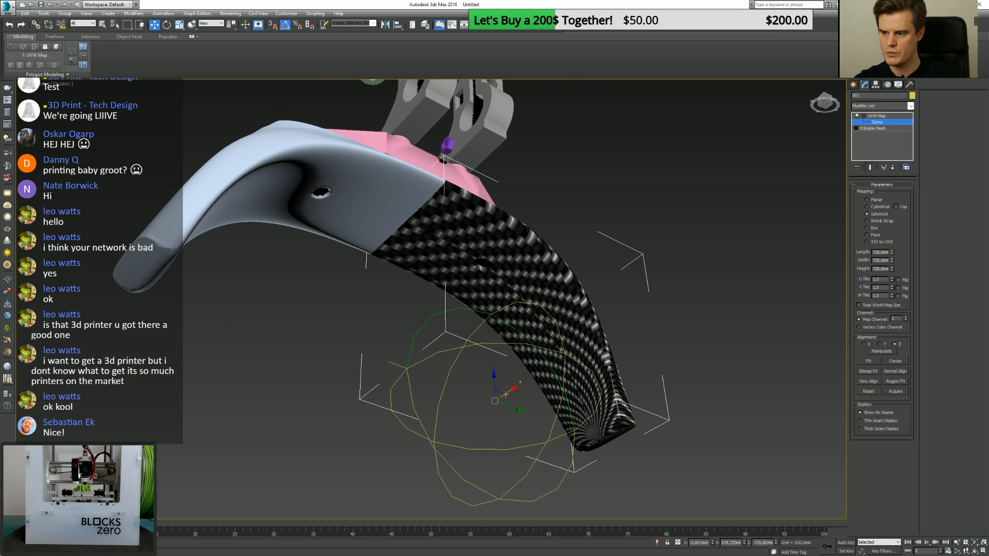
drag(495, 382, 499, 397)
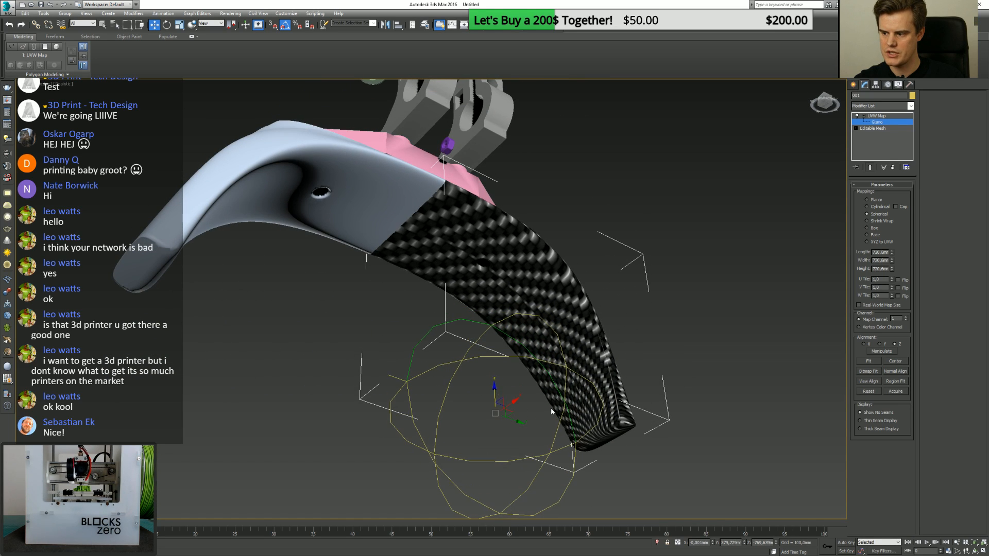
alt+middle_drag(551, 412, 574, 368)
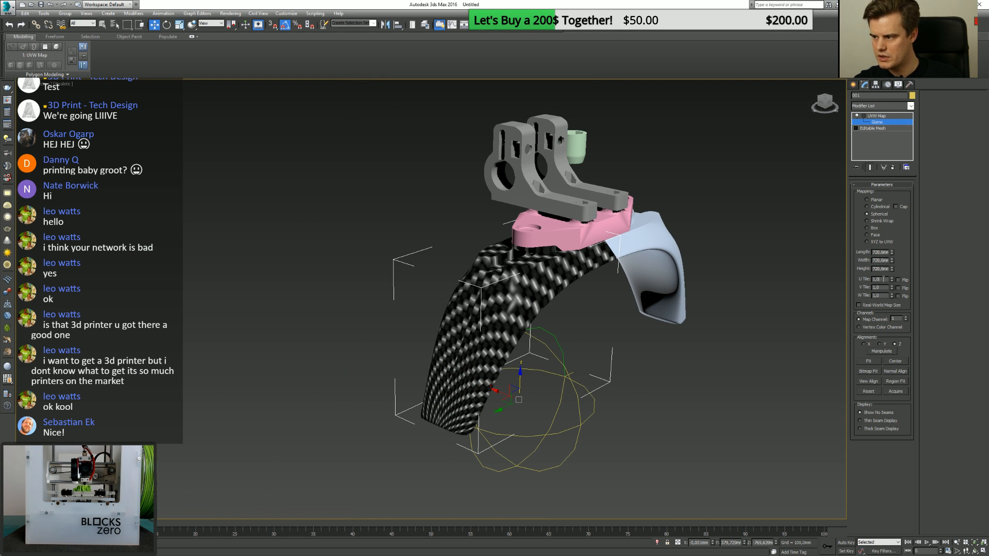
Set the UVW Map's U, V and W tiling to 2 and check the texture density on the arch half.
text(2)
key(Return)
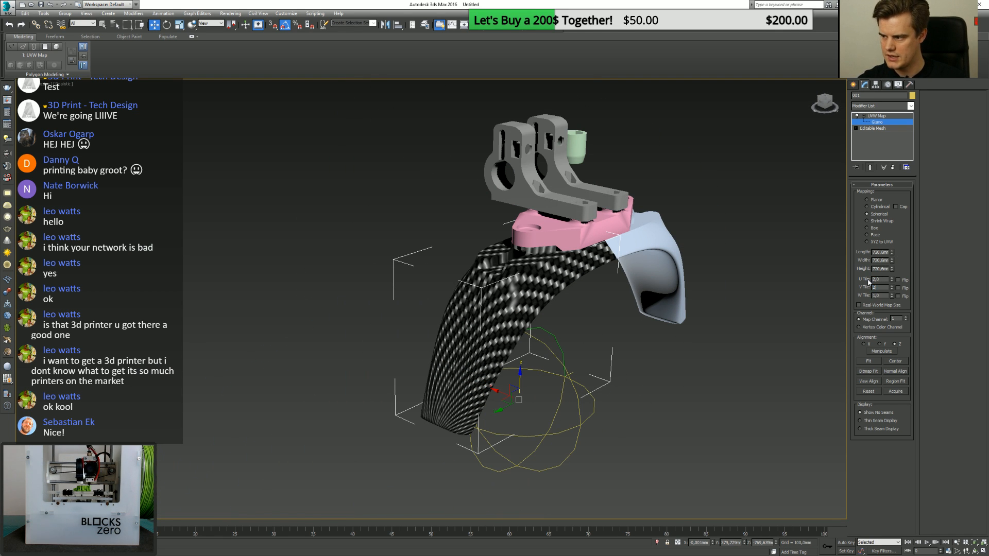
text(2)
key(Return)
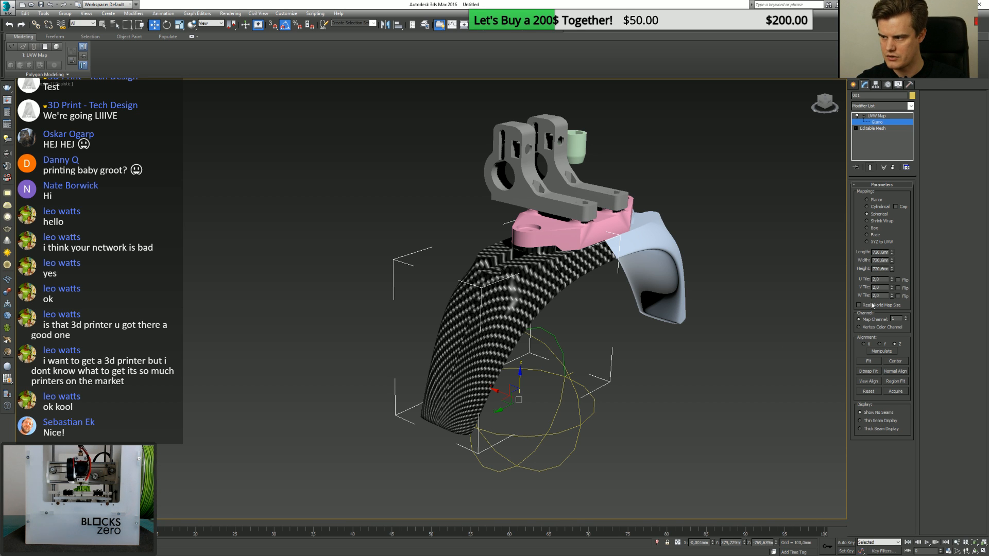
alt+middle_drag(561, 370, 672, 363)
alt+middle_drag(494, 396, 519, 431)
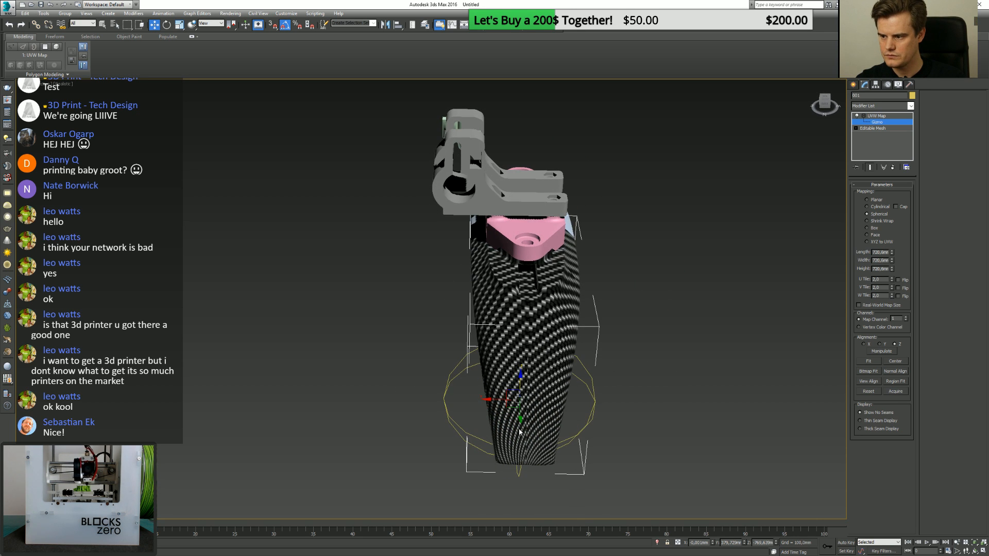
alt+middle_drag(496, 398, 547, 348)
scroll(547, 348, up, 3)
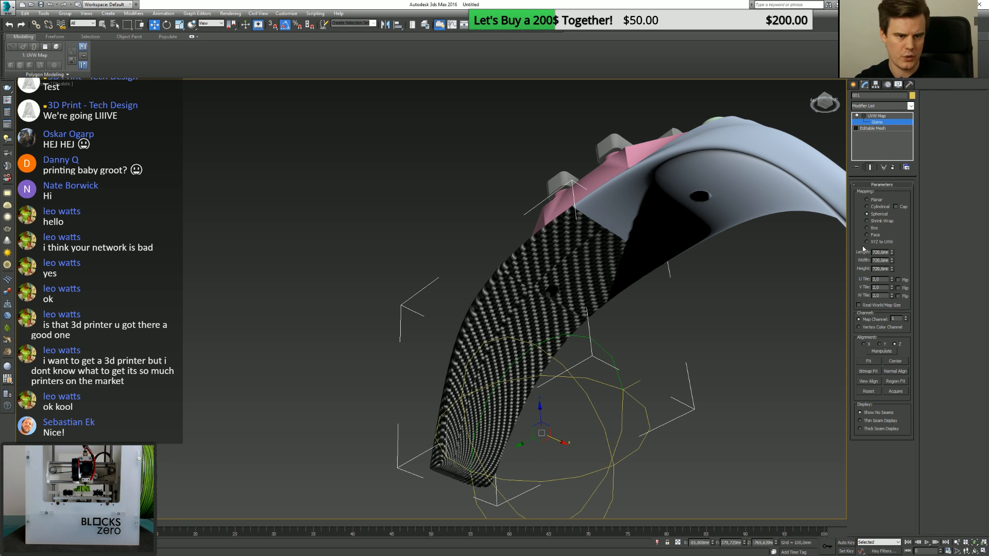
Leave gizmo editing and examine the carbon fibre texture on the arch half up close from several sides.
click(871, 118)
right_click(684, 302)
click(693, 318)
click(690, 322)
alt+middle_drag(662, 332, 604, 316)
click(520, 231)
alt+middle_drag(520, 232, 589, 307)
right_click(543, 293)
click(550, 306)
click(589, 308)
click(497, 263)
scroll(496, 263, up, 2)
scroll(496, 260, up, 2)
scroll(494, 257, down, 2)
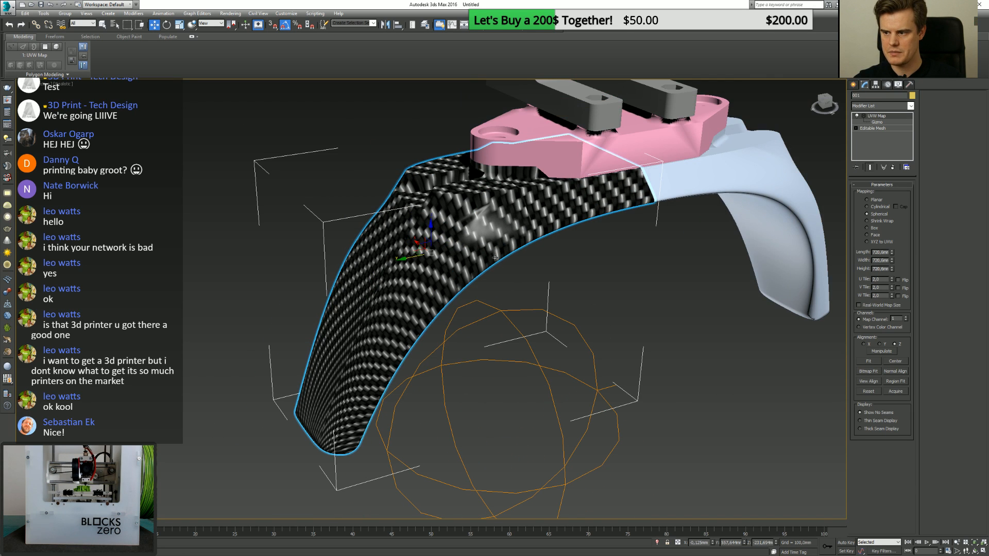
alt+middle_drag(539, 260, 596, 201)
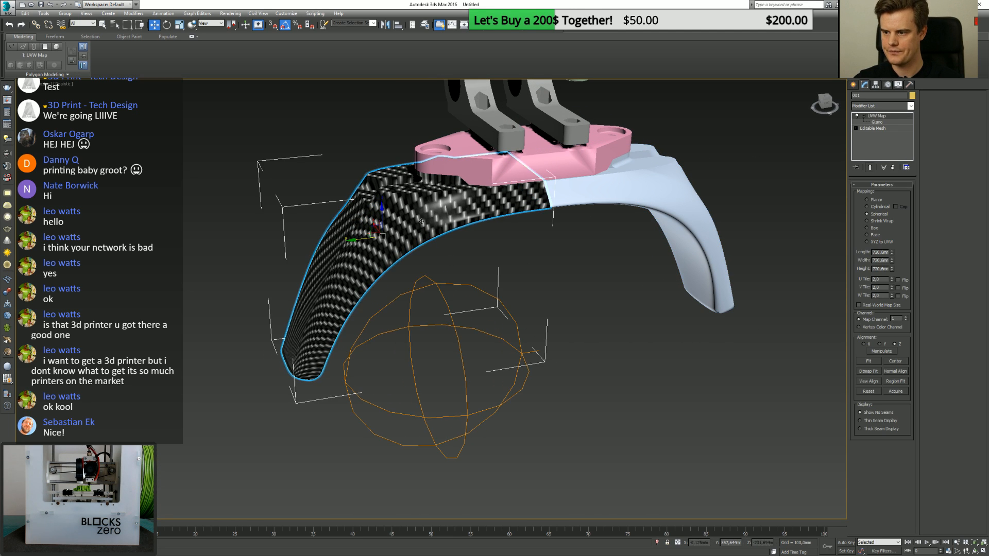
Deselect the arch half, render the perspective view to check the carbon fibre material, and close the render windows.
click(600, 209)
middle_drag(505, 287, 706, 309)
key(shift+q)
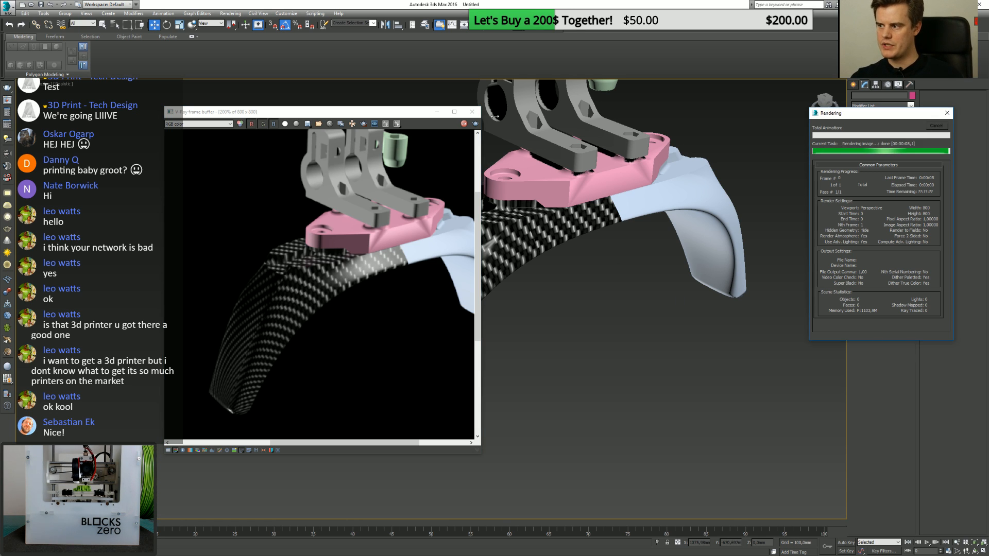
click(936, 126)
click(471, 112)
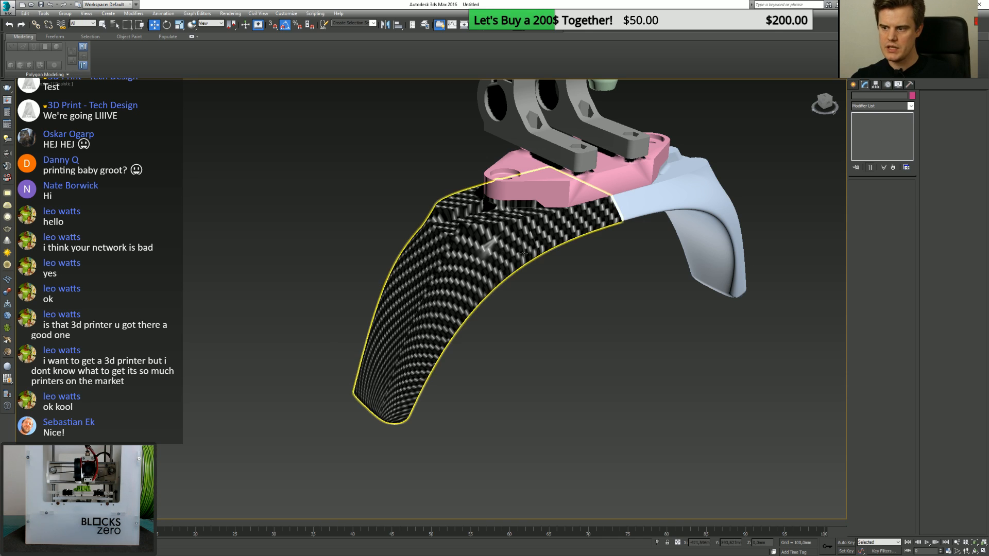
Delete the untextured light blue half of the arch and select the carbon fibre half.
right_click(489, 283)
click(505, 296)
scroll(543, 297, down, 3)
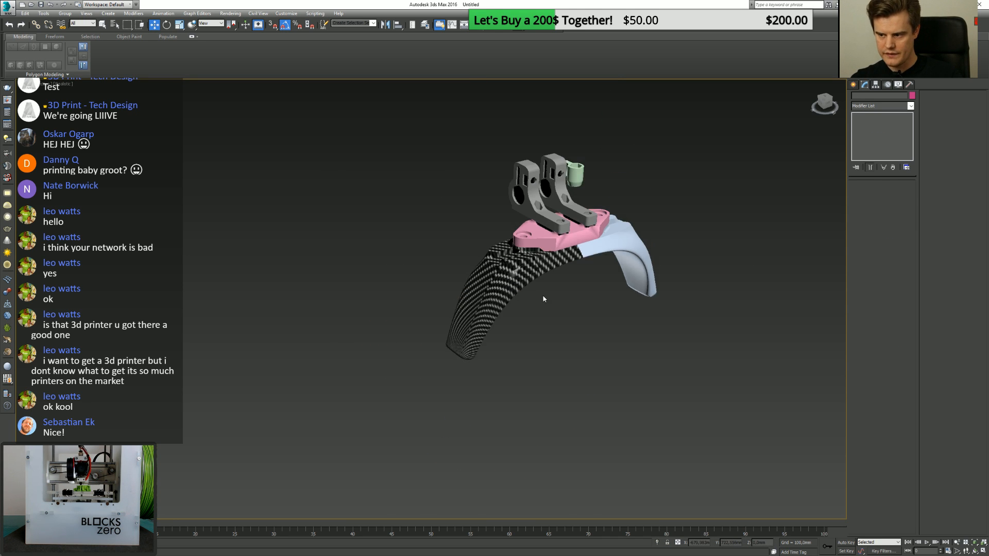
alt+middle_drag(543, 298, 505, 309)
click(571, 267)
scroll(571, 267, up, 2)
scroll(572, 268, up, 2)
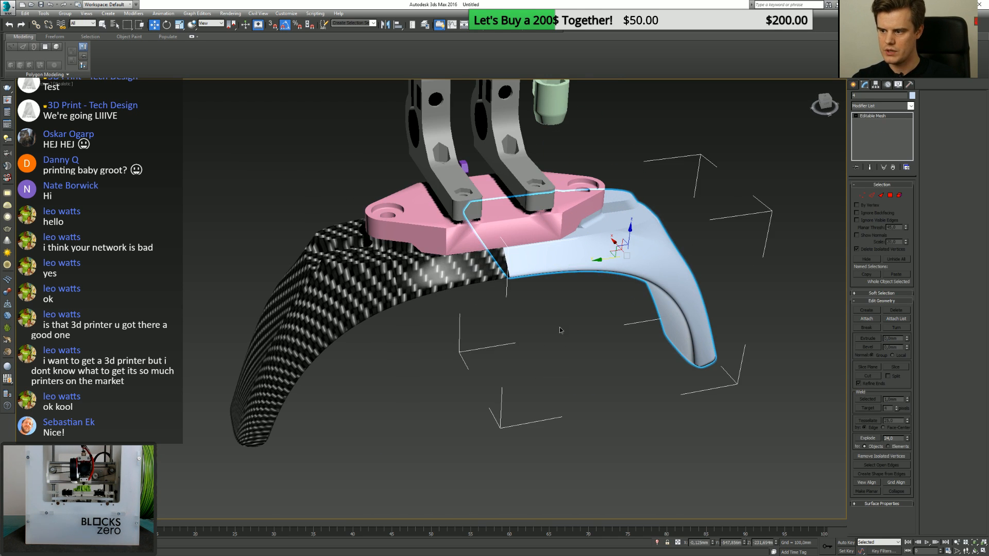
click(453, 281)
click(571, 268)
click(442, 276)
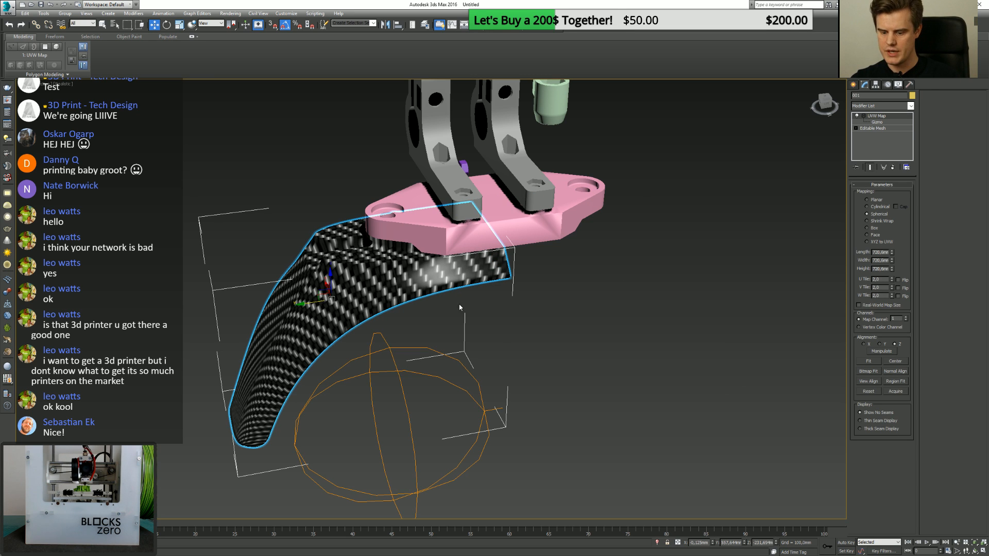
Copy the carbon fibre arch half turned half a turn about the vertical axis and move the copy into place as the opposite half.
right_click(540, 310)
click(644, 322)
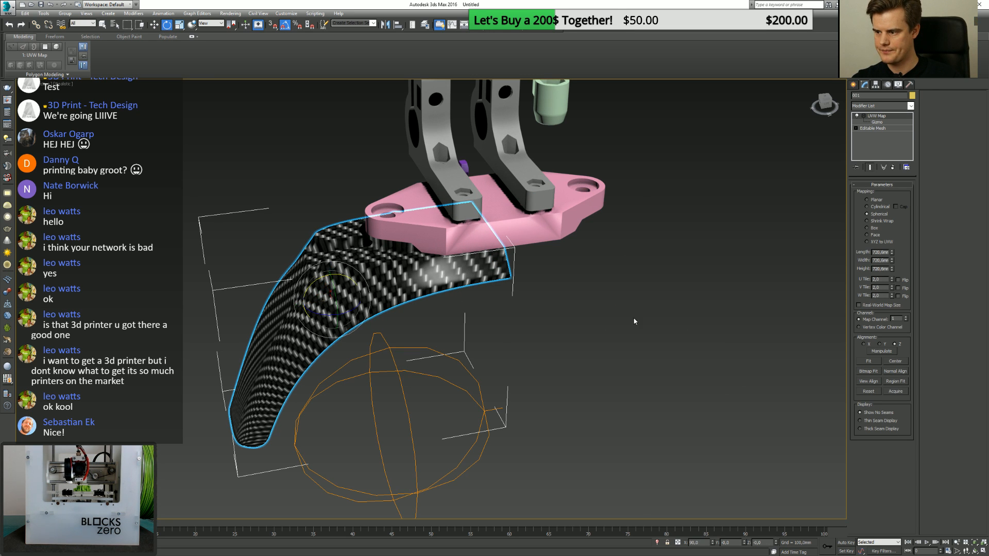
mouse_move(332, 315)
mouse_down()
mouse_move(370, 312)
mouse_move(332, 315)
mouse_move(425, 242)
mouse_move(418, 315)
mouse_up()
key(Return)
key(w)
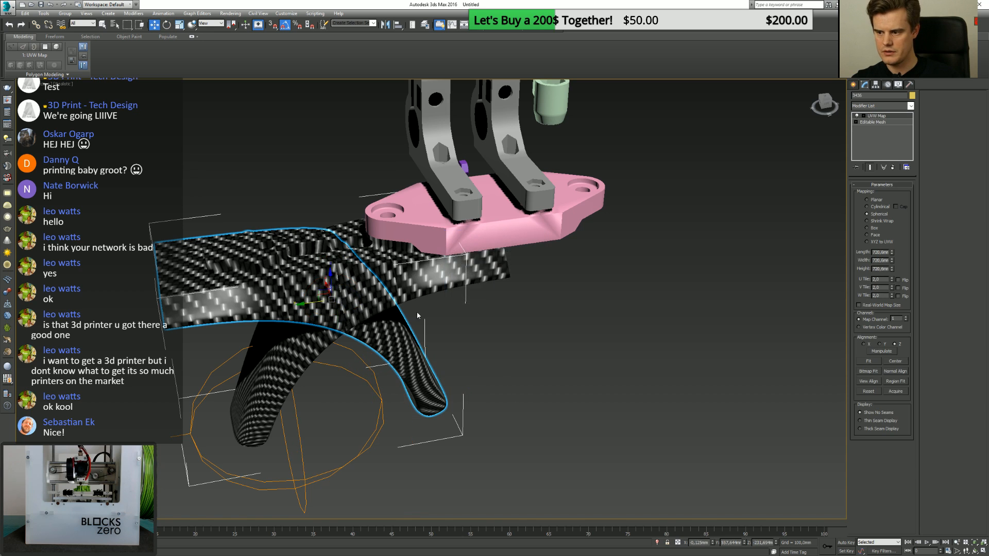
drag(304, 305, 599, 275)
click(376, 387)
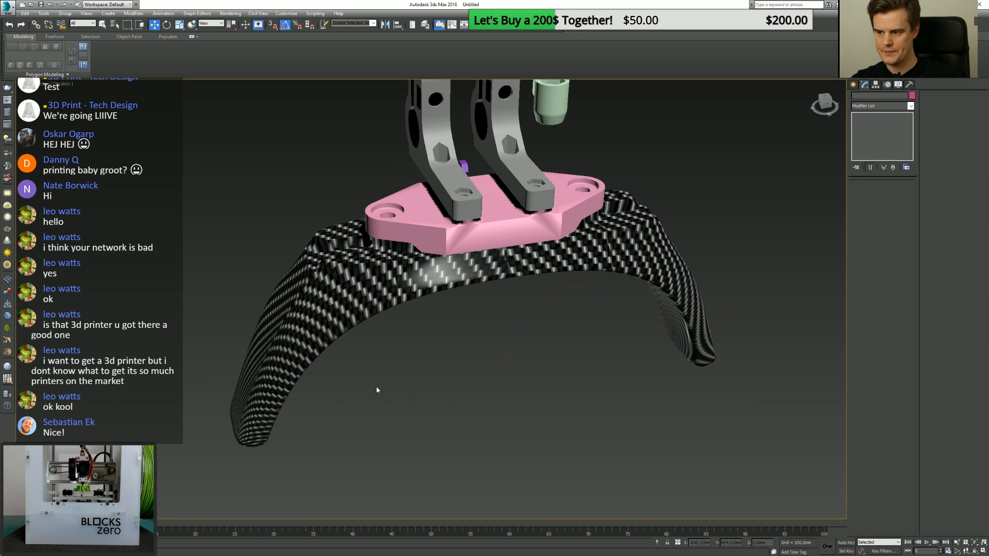
Open the Slate Material Editor and rearrange the carbon fibre VRayMtl and its bitmap node closer together.
key(m)
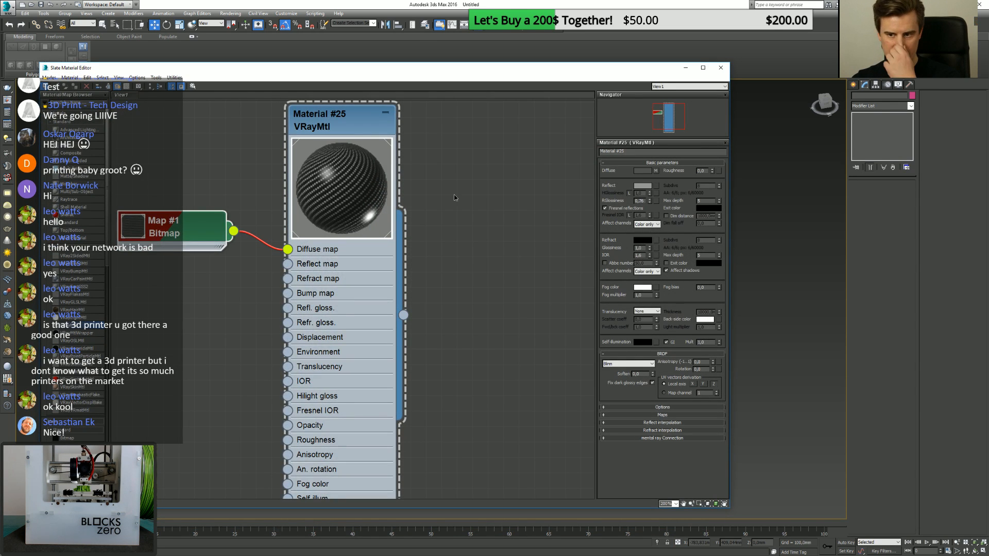
scroll(454, 198, down, 2)
drag(362, 136, 388, 136)
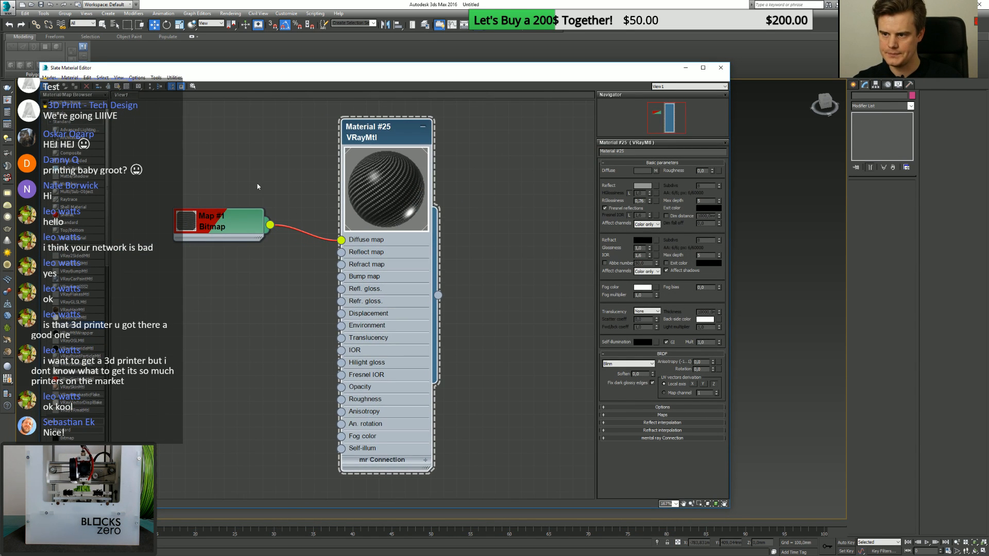
drag(229, 222, 255, 234)
click(339, 215)
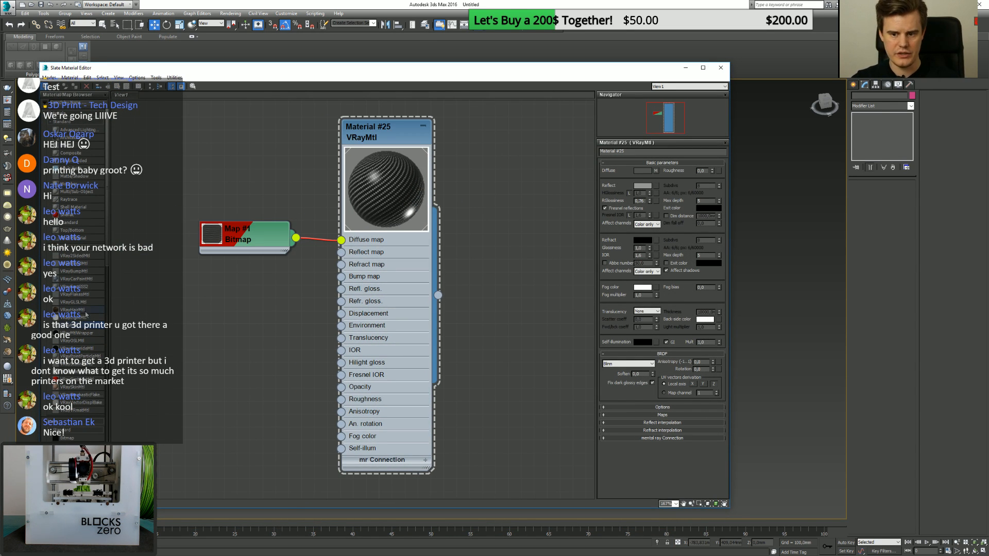
Add a VRayCarPaintMtl material to the node view and place it clear of the carbon fibre material.
drag(459, 226, 491, 161)
double_click(487, 162)
click(455, 157)
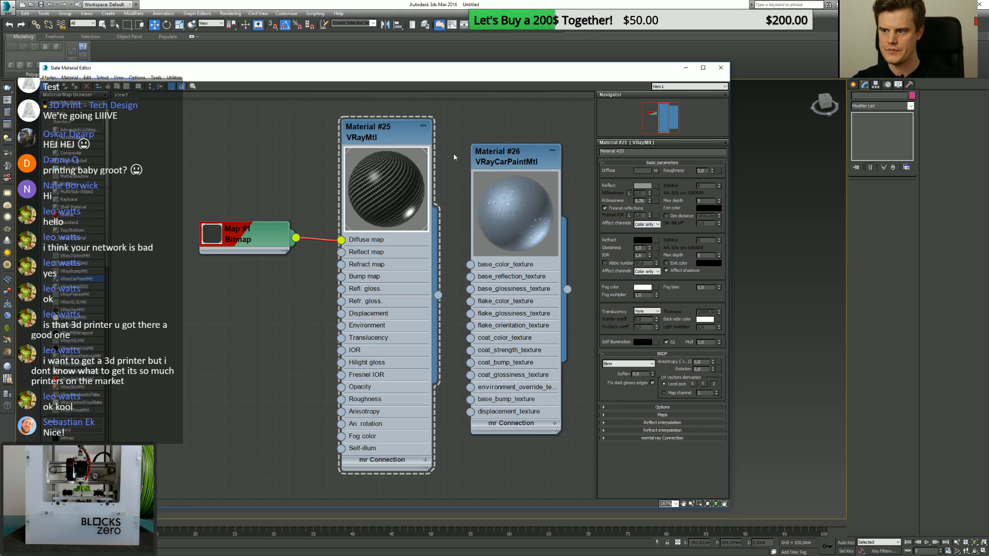
scroll(434, 172, up, 1)
scroll(431, 172, down, 3)
middle_drag(428, 173, 232, 183)
drag(324, 380, 448, 352)
scroll(444, 208, up, 2)
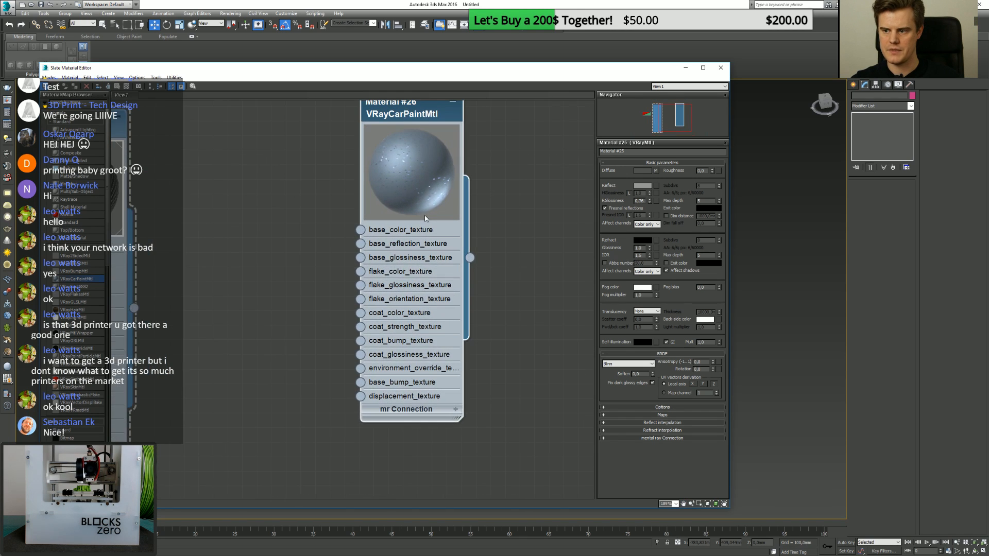
Change the car paint material's base color to a deeper, more saturated blue.
double_click(418, 115)
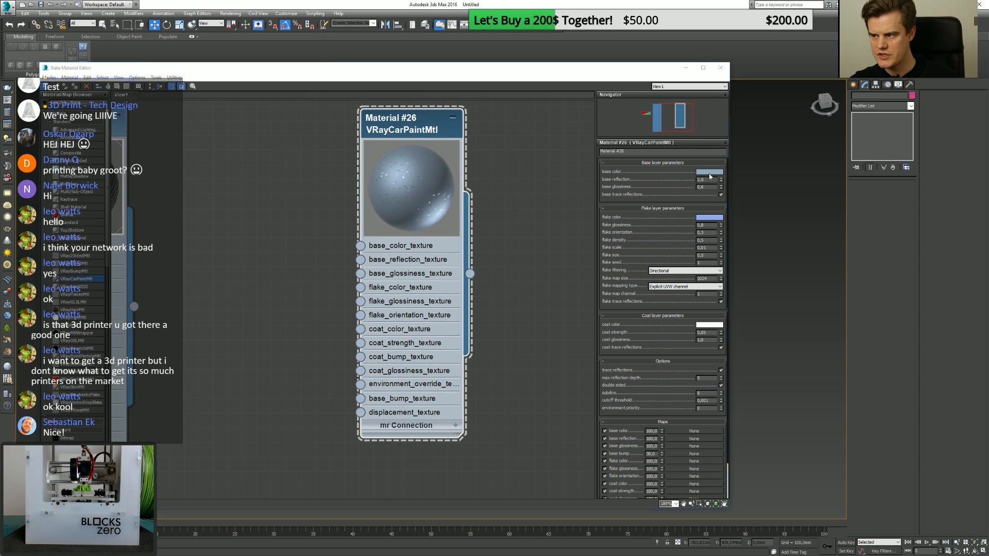
click(709, 173)
click(223, 57)
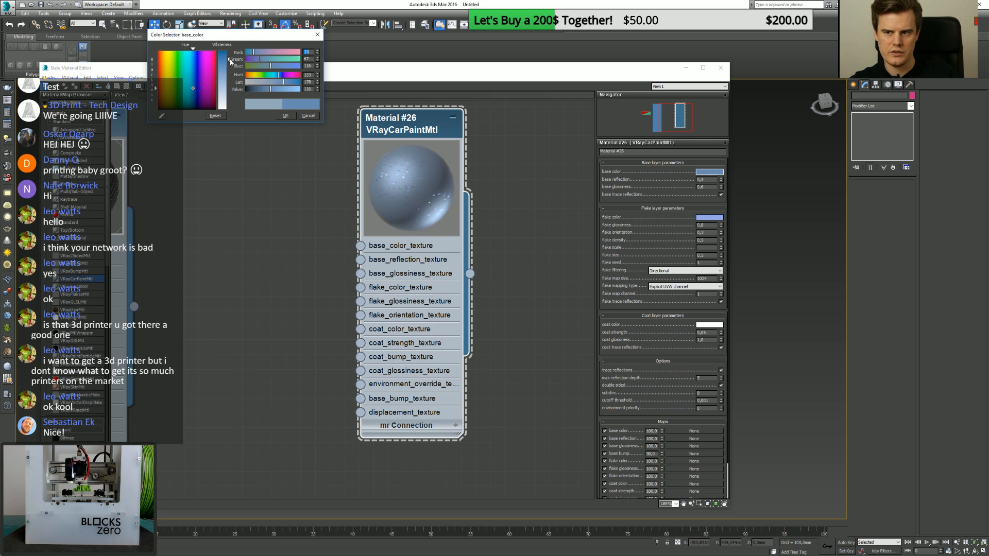
click(285, 115)
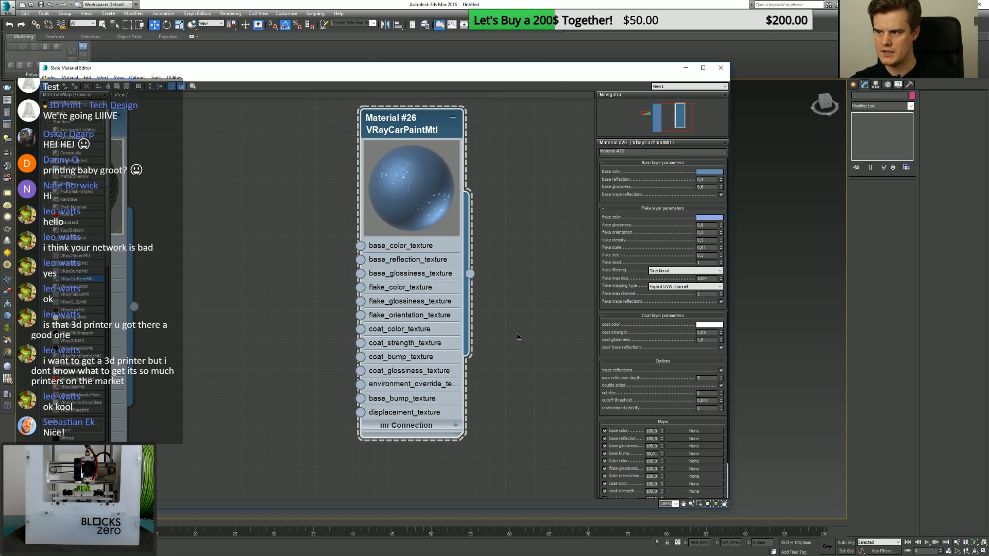
Assign the blue car paint material to the pink mounting plate and the two grey brackets.
drag(486, 69, 506, 348)
click(461, 160)
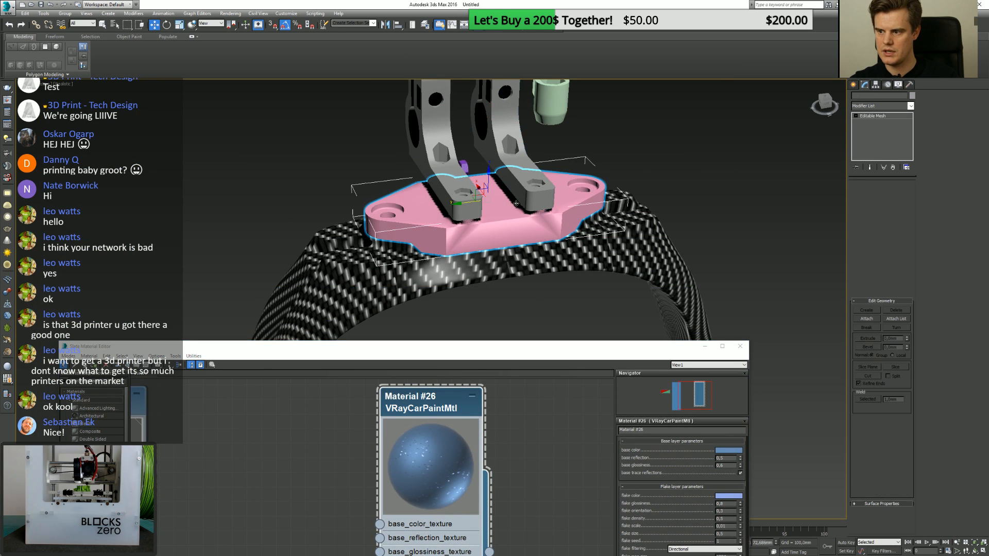
ctrl+click(461, 161)
ctrl+click(501, 143)
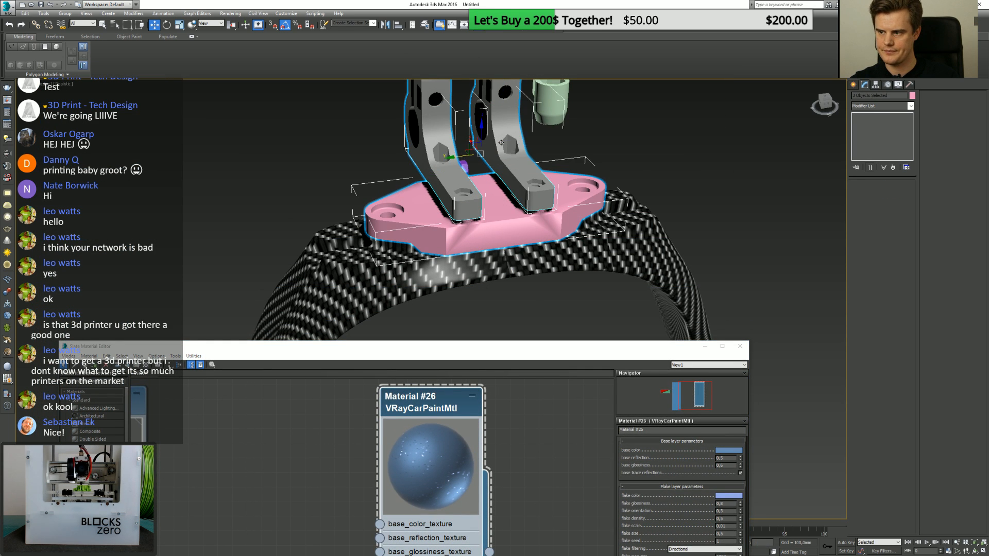
click(94, 365)
click(166, 202)
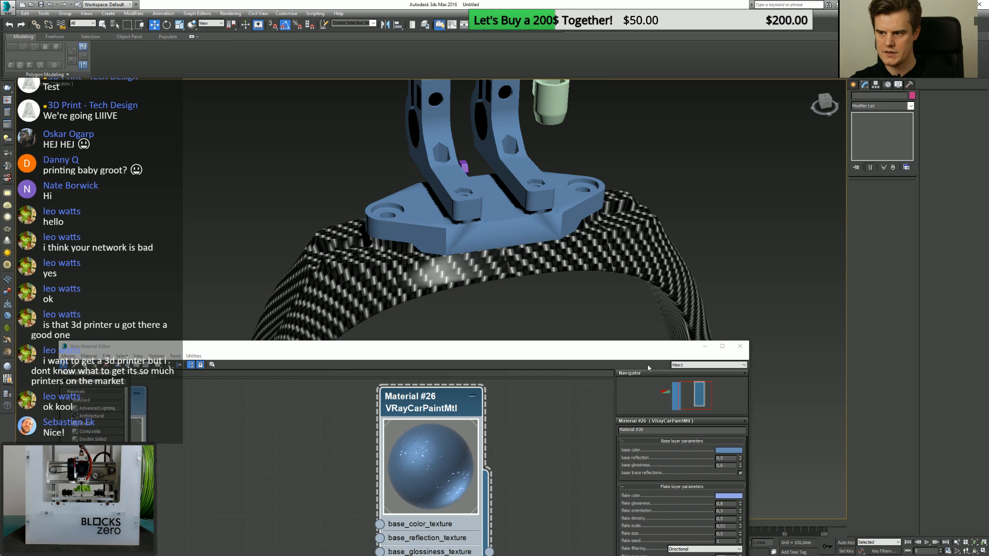
Minimize the material editor and hide the small purple part and the light green cylindrical part.
click(704, 347)
alt+middle_drag(572, 253, 548, 293)
click(487, 255)
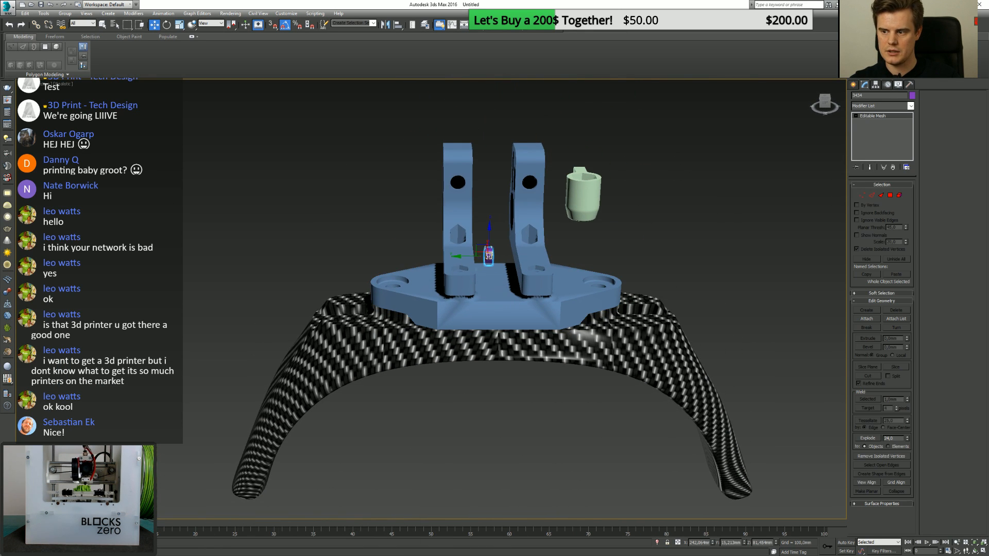
alt+middle_drag(489, 256, 523, 269)
drag(632, 171, 571, 232)
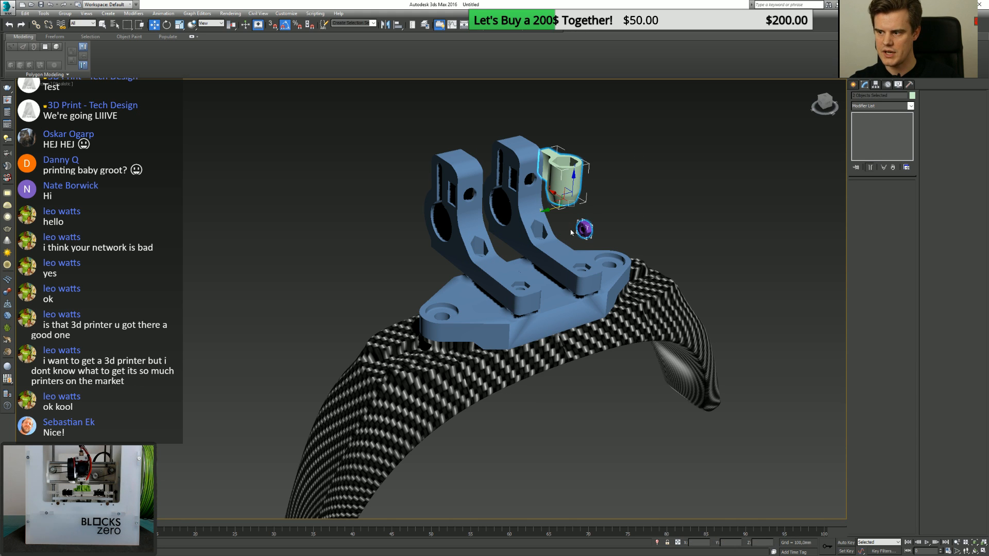
click(898, 84)
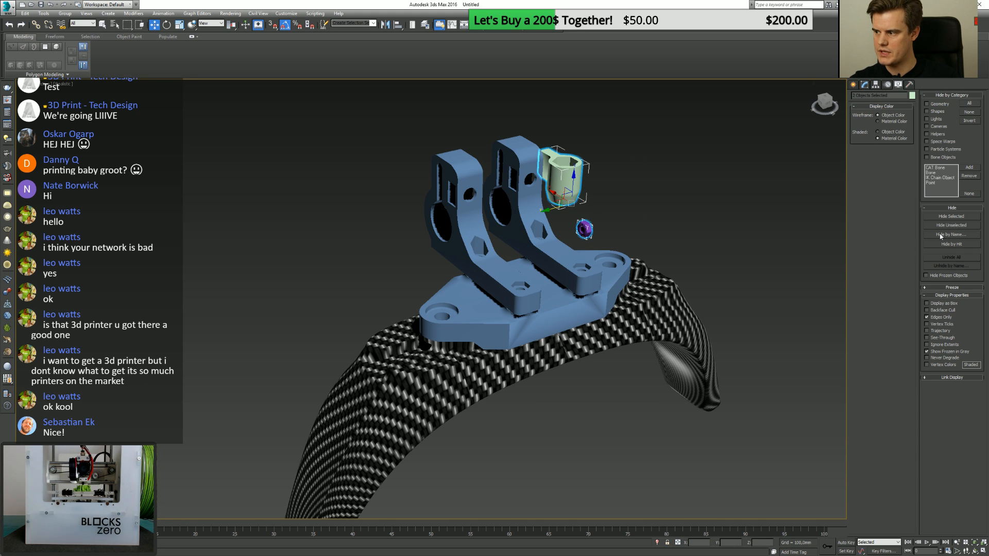
click(951, 216)
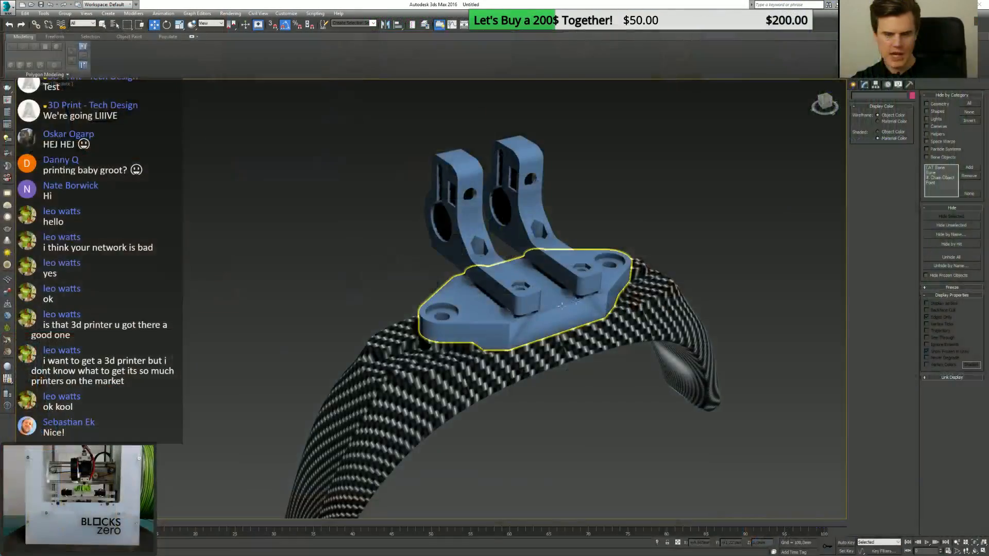
alt+middle_drag(406, 296, 451, 321)
click(430, 298)
click(497, 303)
scroll(496, 303, down, 3)
scroll(499, 301, up, 3)
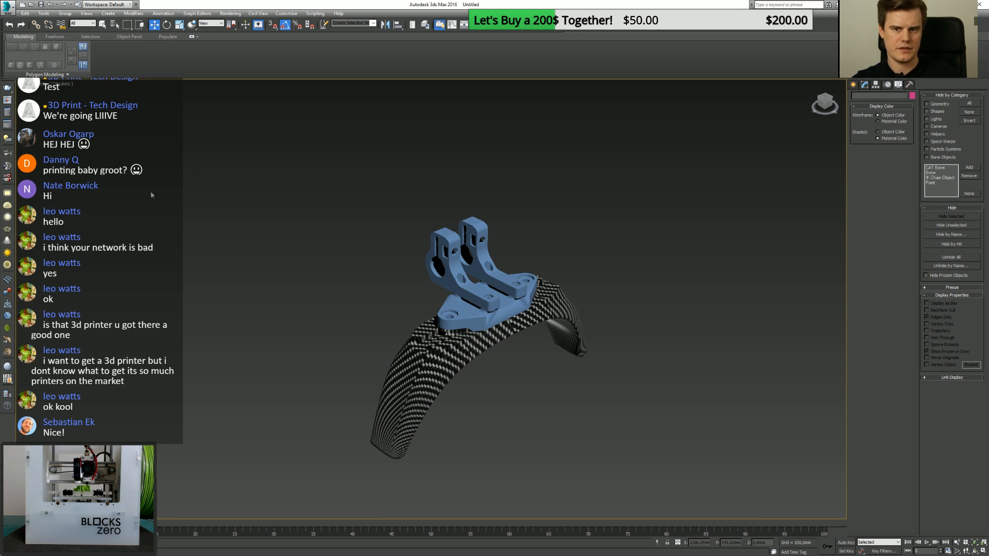
Create a plane that extends well beyond the arch assembly on all sides.
click(853, 86)
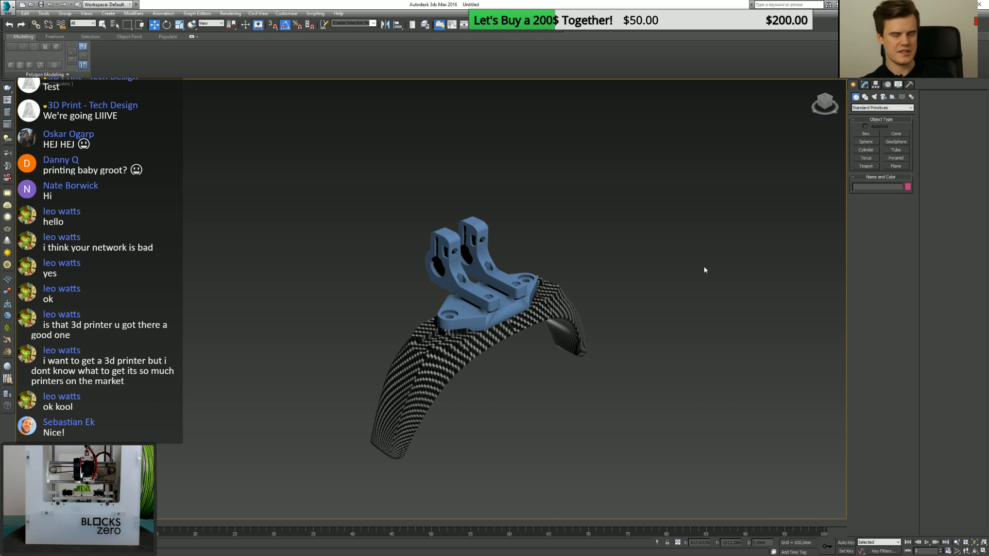
click(885, 167)
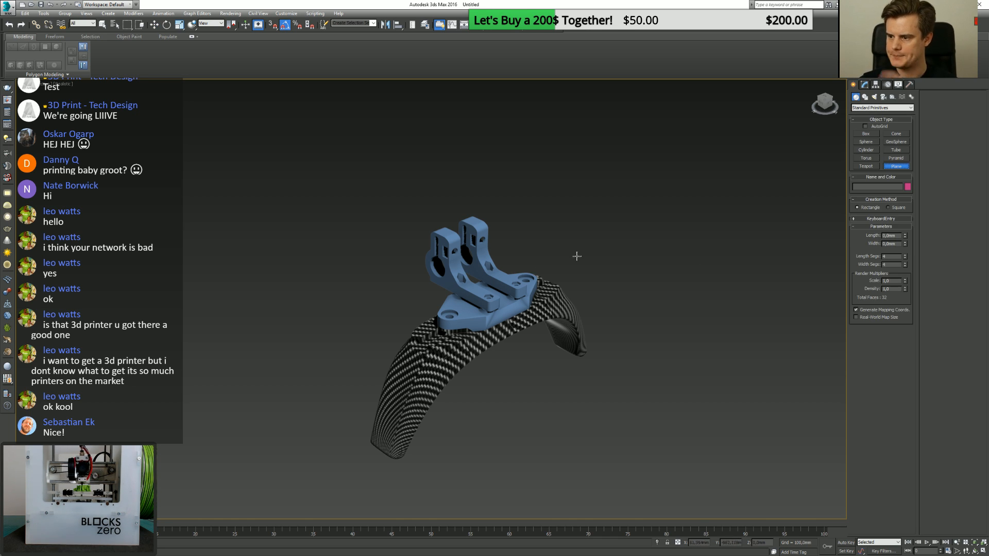
scroll(579, 257, down, 3)
alt+middle_drag(567, 266, 488, 267)
drag(378, 211, 820, 453)
key(w)
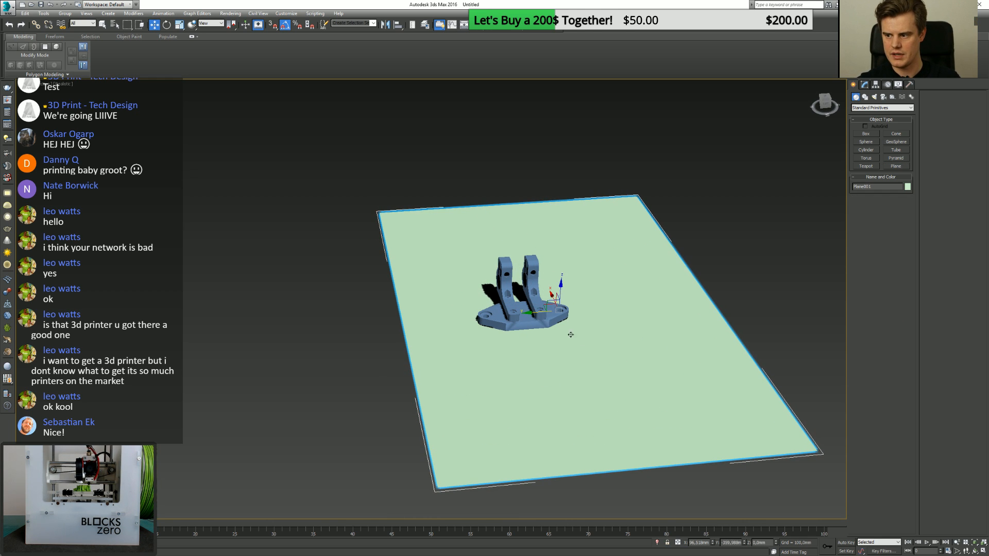
Lower the plane to the feet of the arch and shift it along X so the model stands nearer one end.
alt+middle_drag(551, 302, 571, 280)
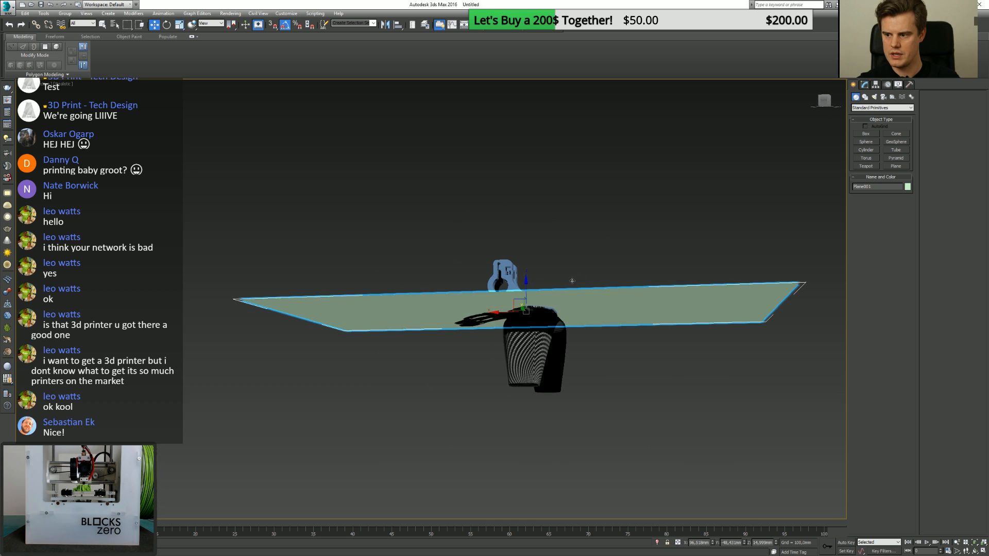
drag(524, 282, 524, 365)
alt+middle_drag(523, 365, 521, 368)
scroll(521, 367, up, 10)
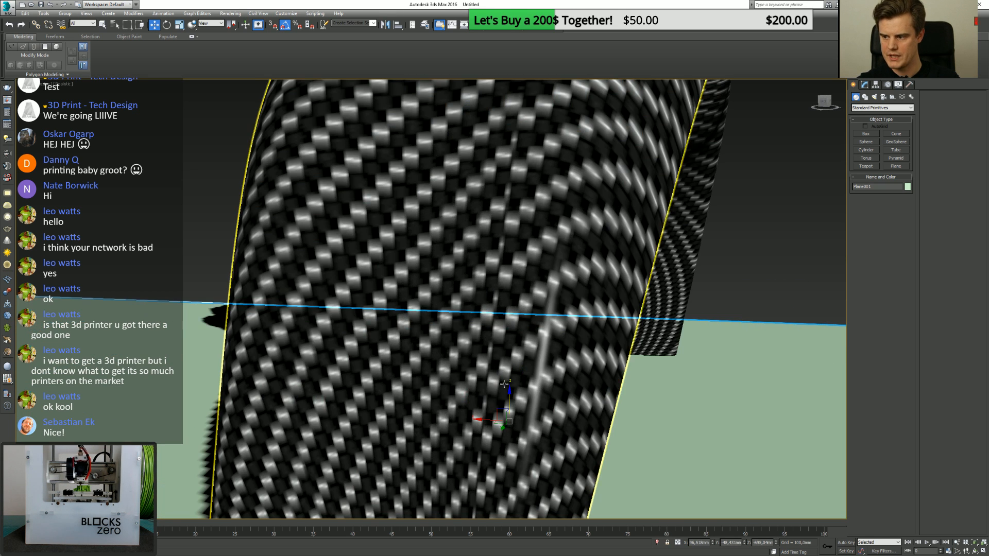
scroll(510, 394, down, 10)
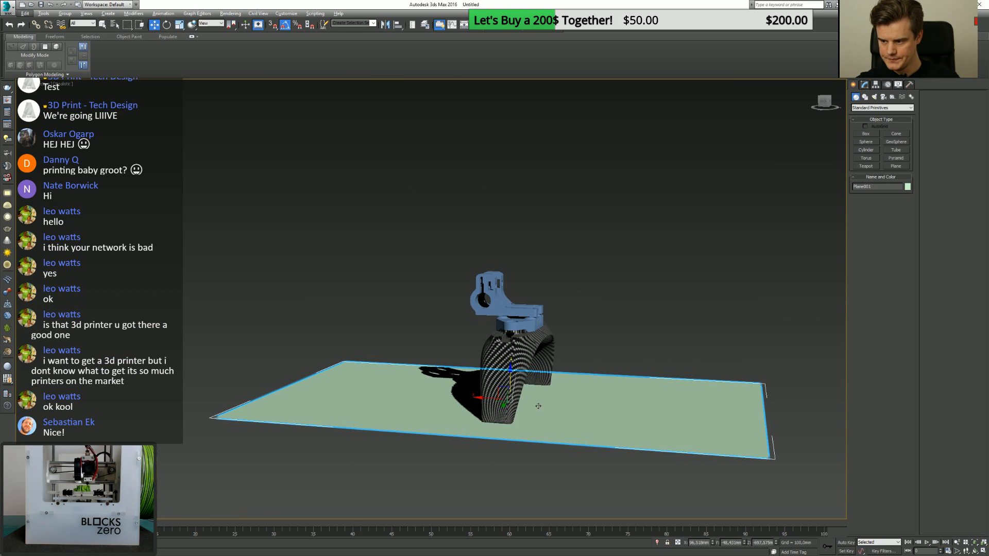
drag(488, 399, 433, 397)
Convert the plane to an Editable Poly and extrude its border straight down to form a tall block under the arch.
right_click(460, 387)
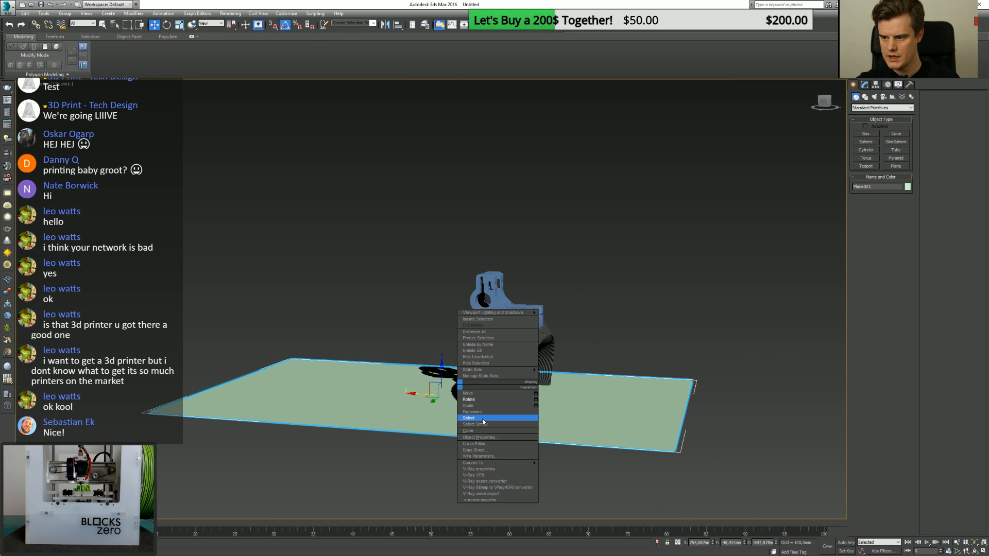
mouse_move(496, 462)
click(557, 469)
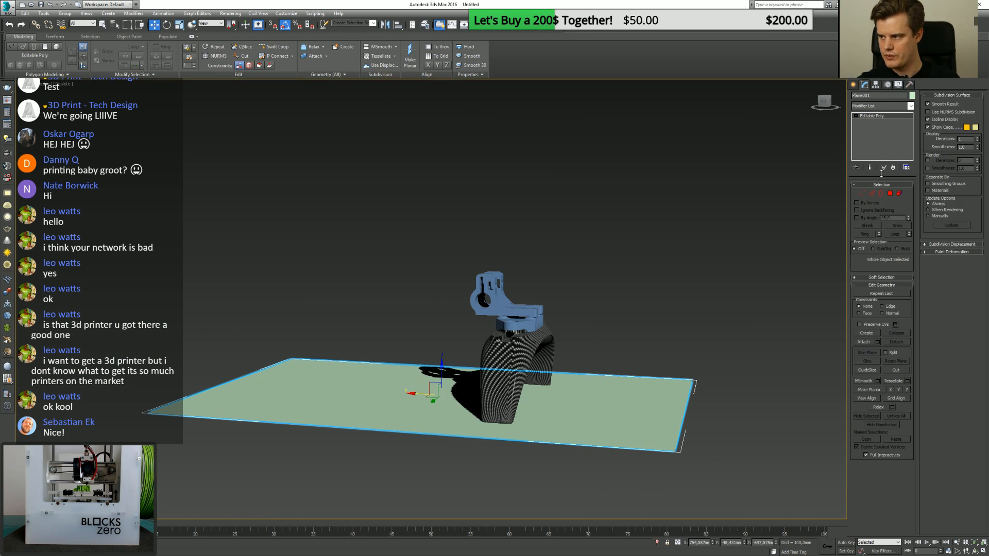
click(880, 193)
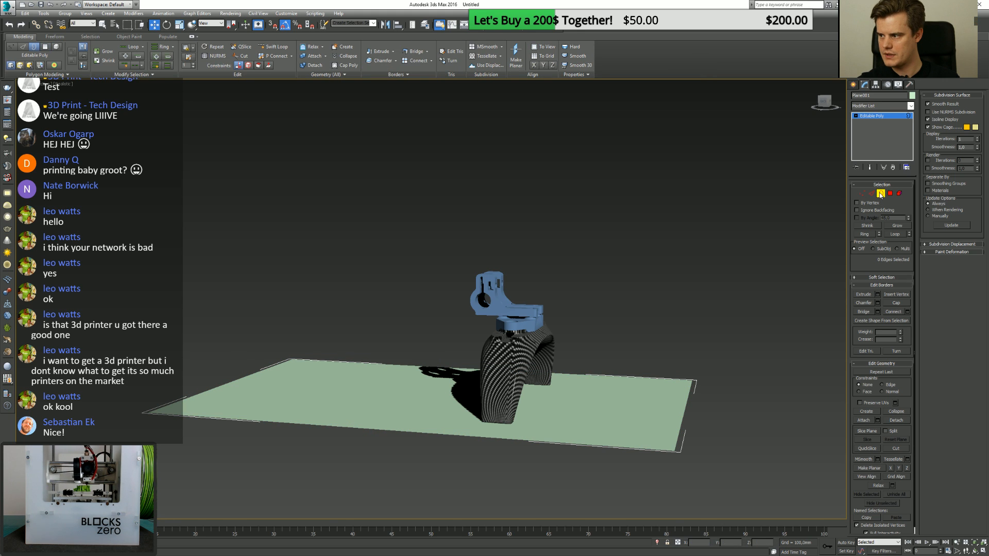
click(578, 445)
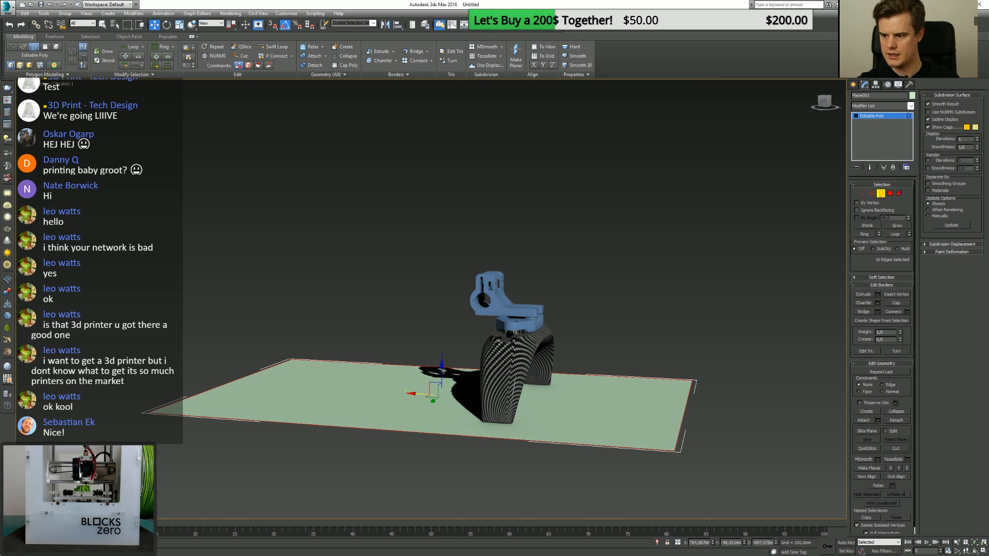
shift+drag(443, 370, 478, 521)
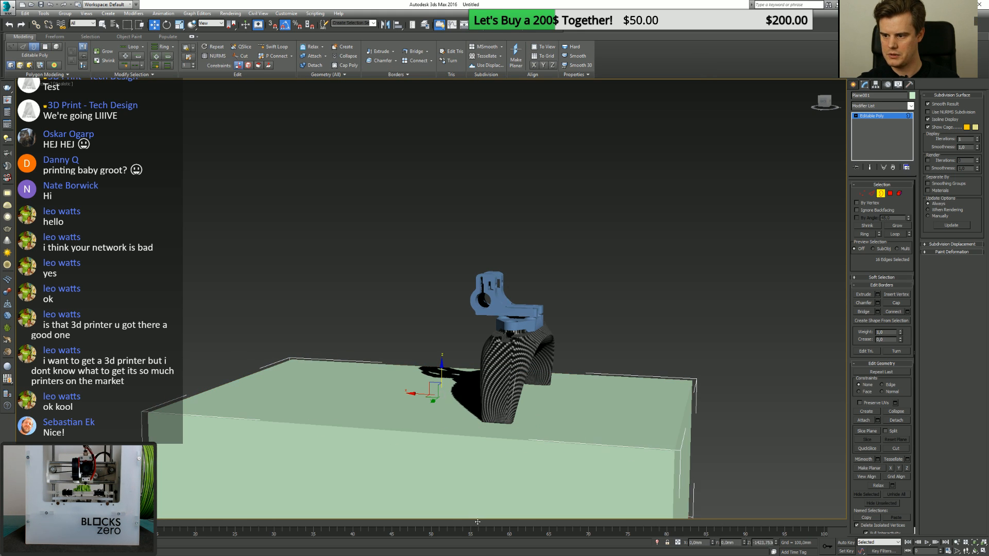
click(881, 193)
click(648, 312)
Create a second, much larger plane around the block and position it at the block's base as the floor.
alt+middle_drag(647, 312, 618, 306)
scroll(581, 325, up, 2)
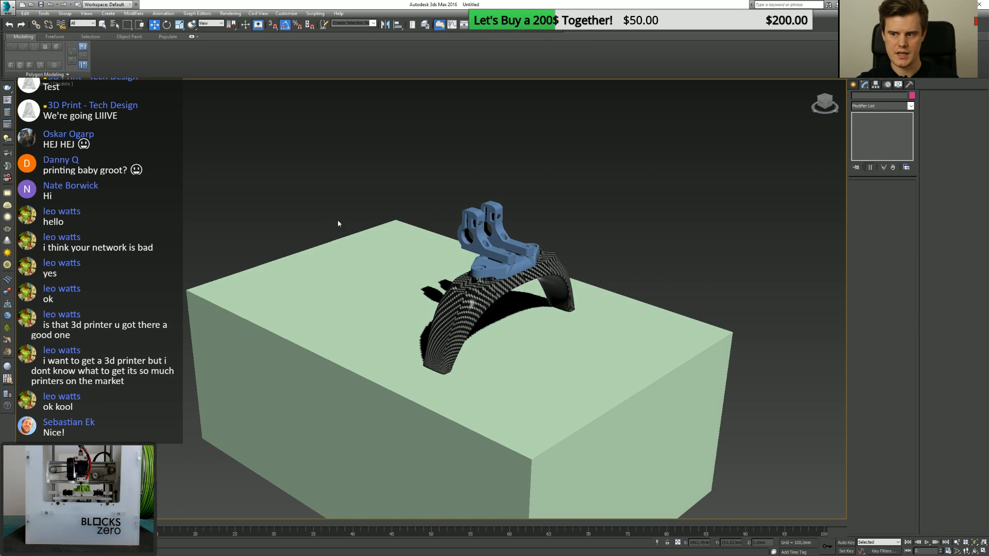
scroll(338, 221, up, 3)
scroll(401, 220, down, 3)
click(853, 84)
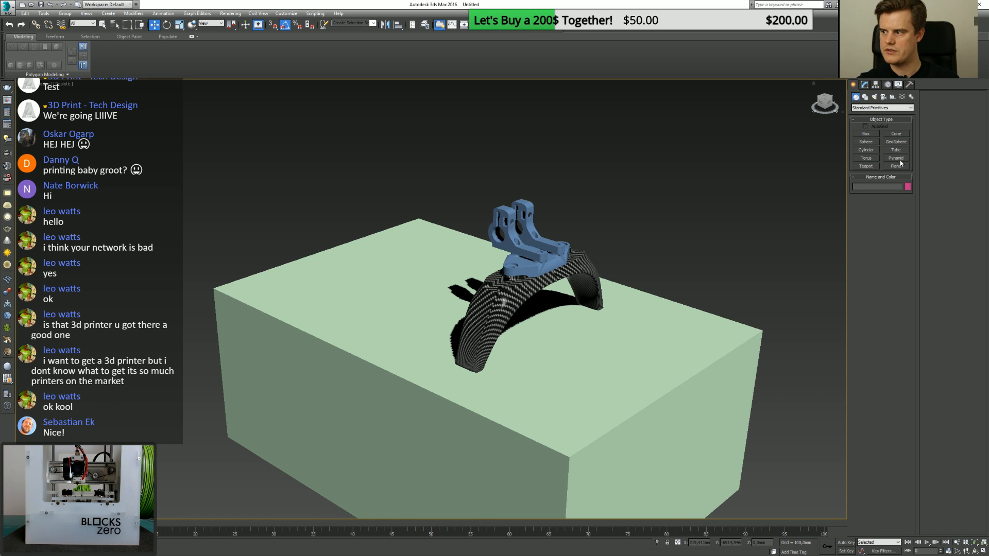
click(896, 166)
scroll(500, 247, down, 5)
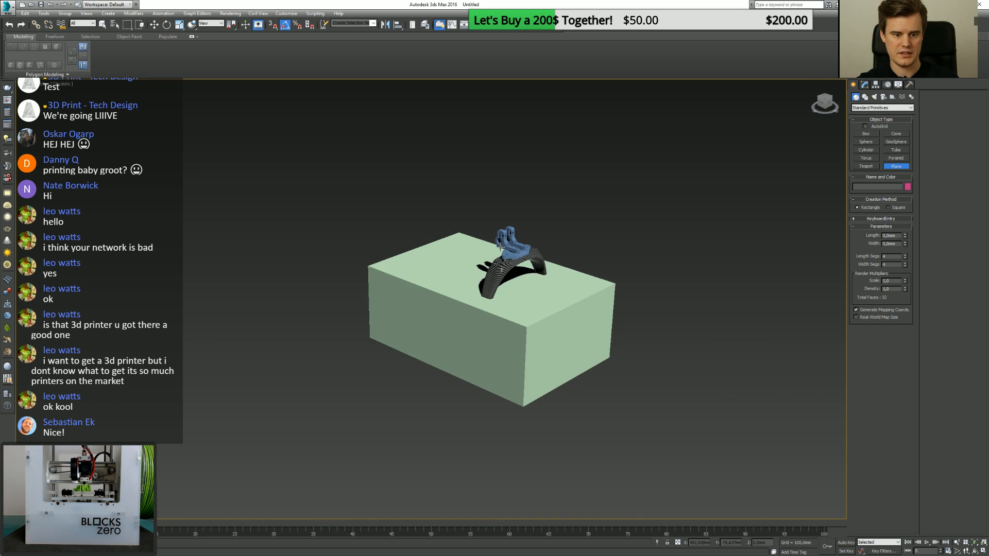
alt+middle_drag(500, 246, 469, 260)
drag(377, 191, 634, 444)
right_click(634, 445)
alt+middle_drag(437, 361, 466, 220)
Convert the large floor plane to an Editable Poly and enter edge editing with the viewport in wireframe display.
right_click(260, 348)
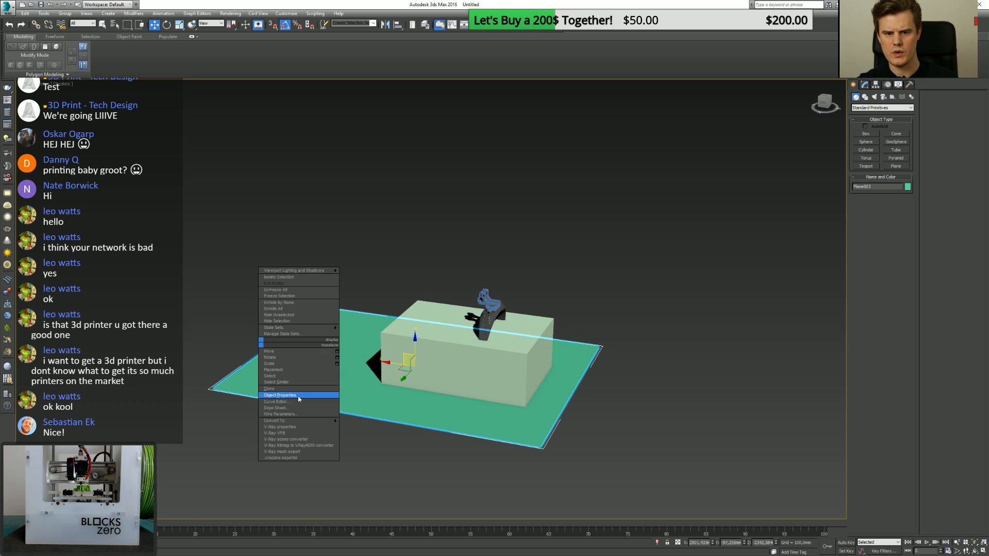
mouse_move(298, 420)
click(368, 430)
alt+middle_drag(365, 389, 371, 360)
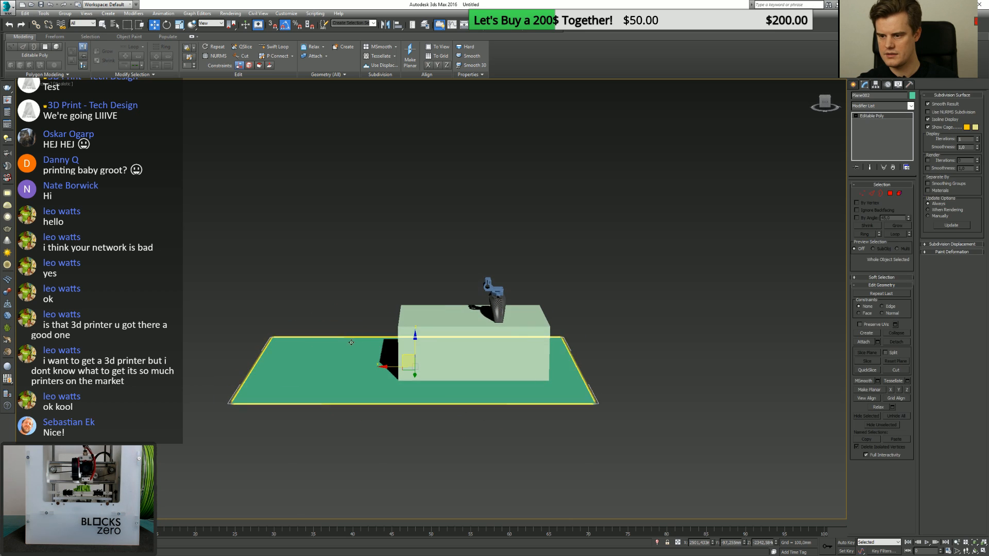
drag(222, 323, 334, 467)
click(872, 194)
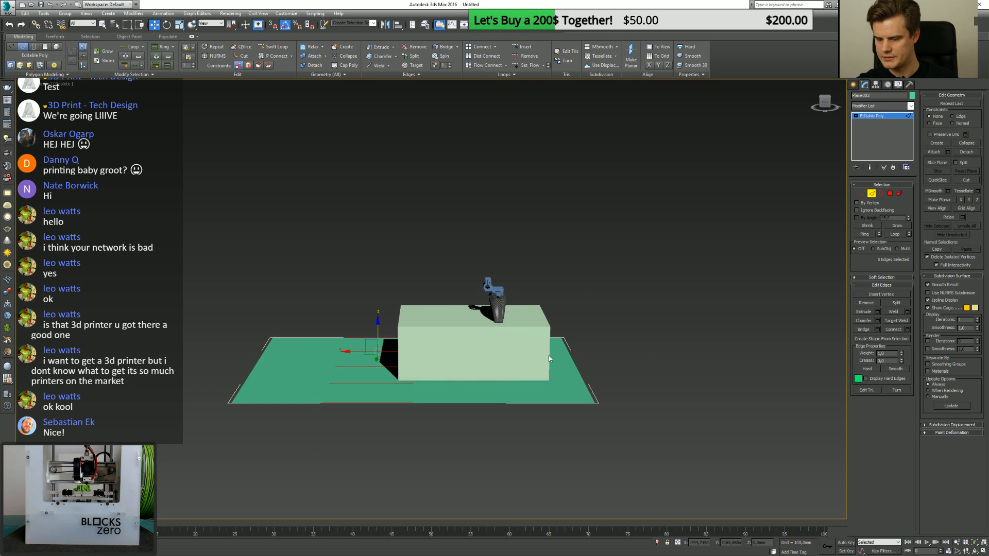
key(F3)
Raise the floor plane's back edge and the next edge loop into a stepped backdrop, lifting the top edge to near vertical.
double_click(260, 360)
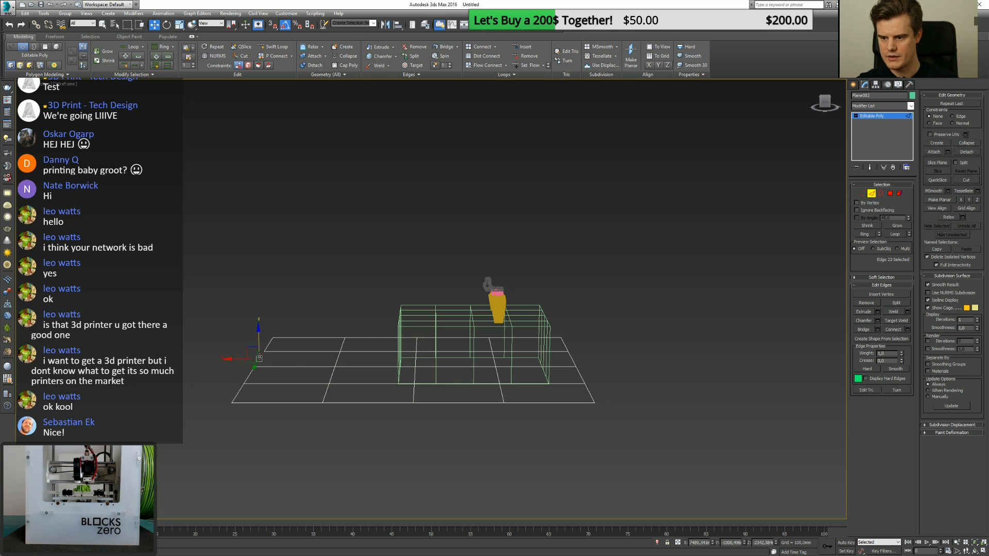
drag(247, 360, 158, 150)
double_click(331, 376)
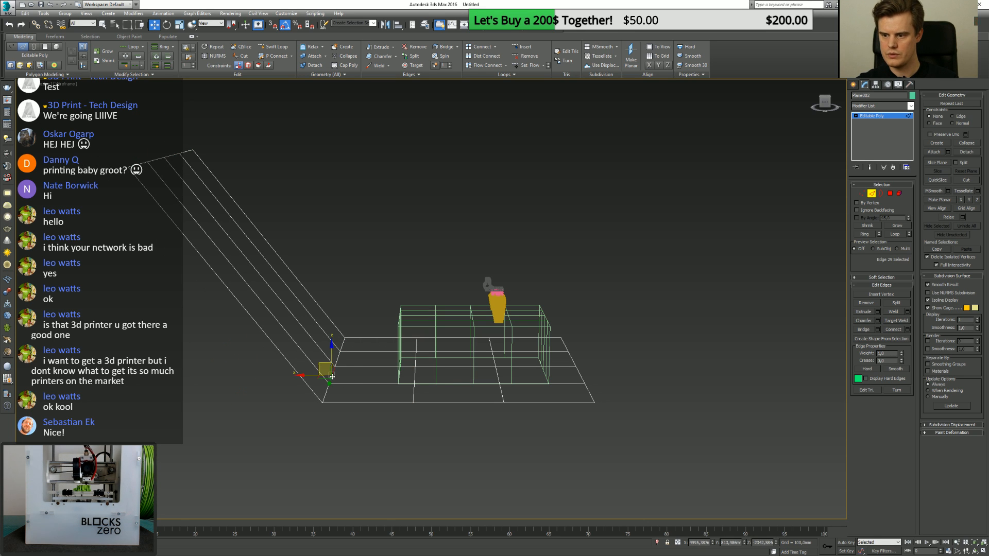
drag(326, 359, 241, 260)
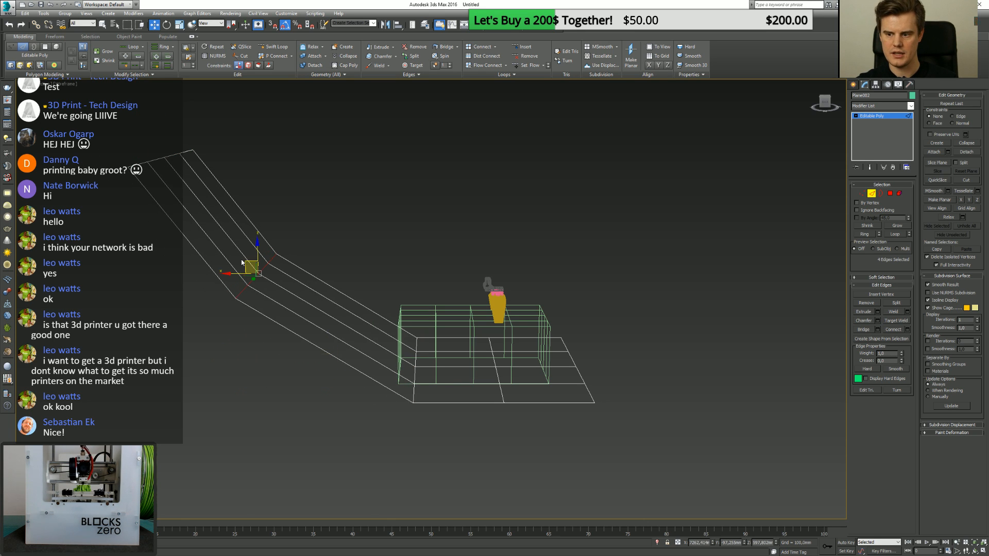
double_click(158, 158)
drag(155, 145, 216, 2)
Widen the backdrop by moving its two outer side edge loops outward, away from the block.
scroll(285, 170, down, 4)
alt+middle_drag(358, 209, 253, 245)
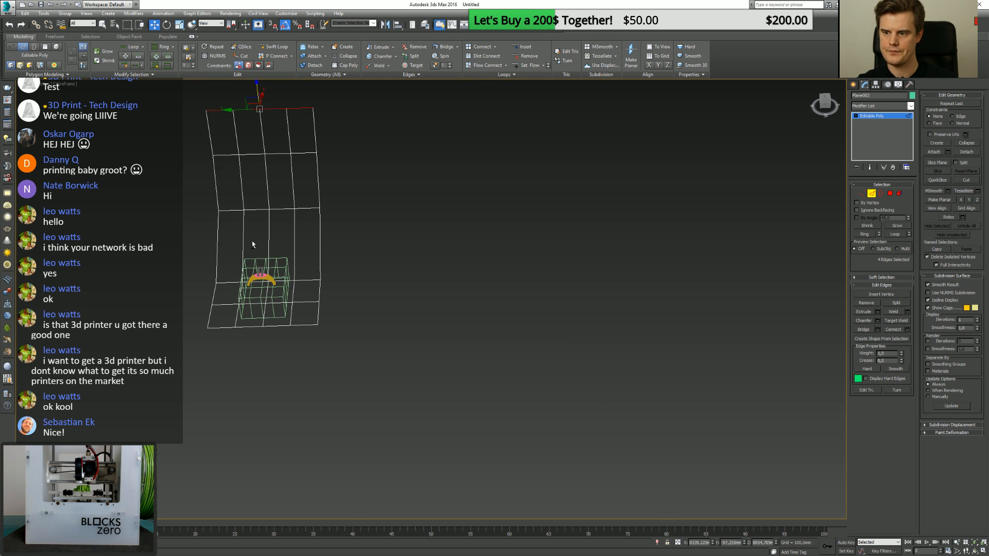
double_click(215, 237)
drag(147, 236, 116, 236)
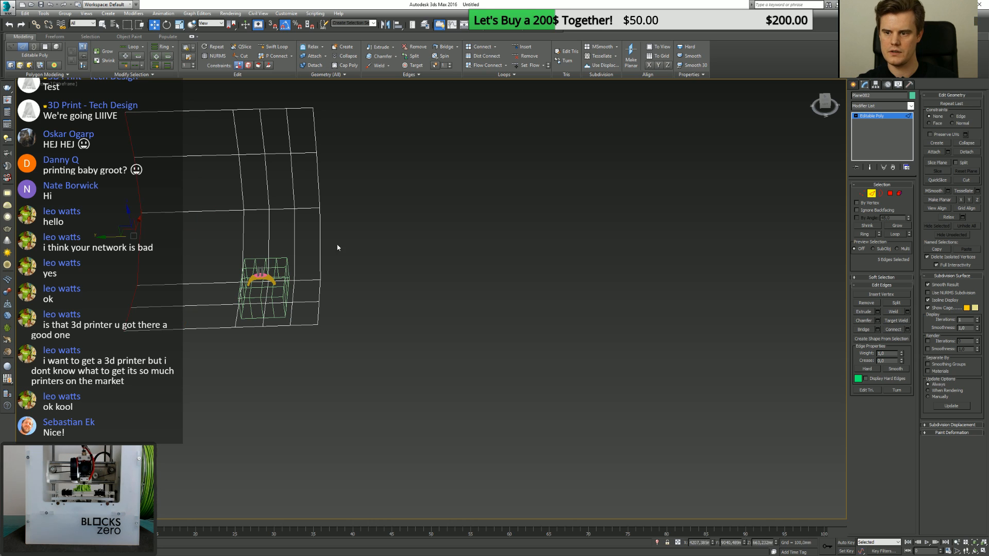
click(338, 247)
double_click(318, 247)
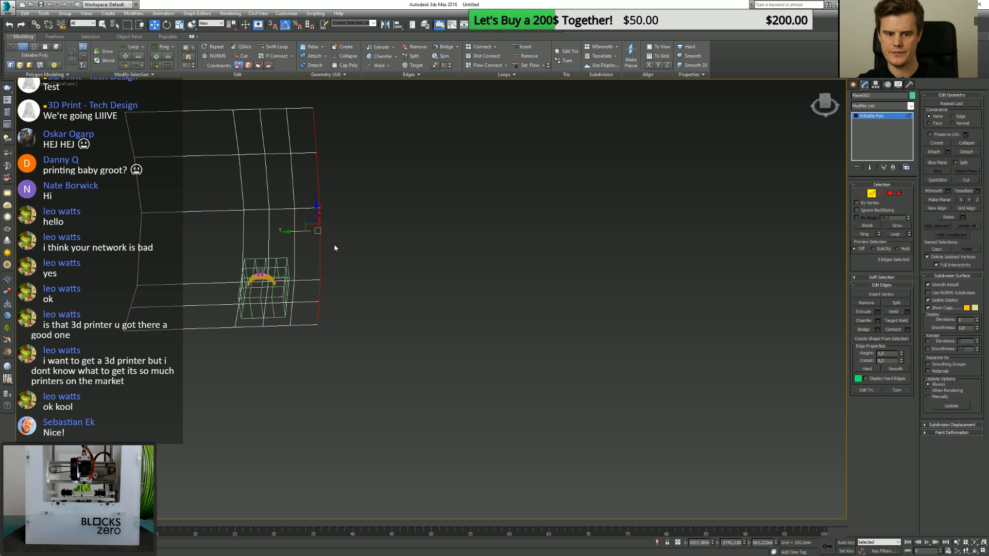
drag(295, 234, 379, 231)
Leave edge editing on the backdrop and return the viewport to shaded display.
middle_drag(303, 281, 407, 292)
click(870, 115)
click(873, 106)
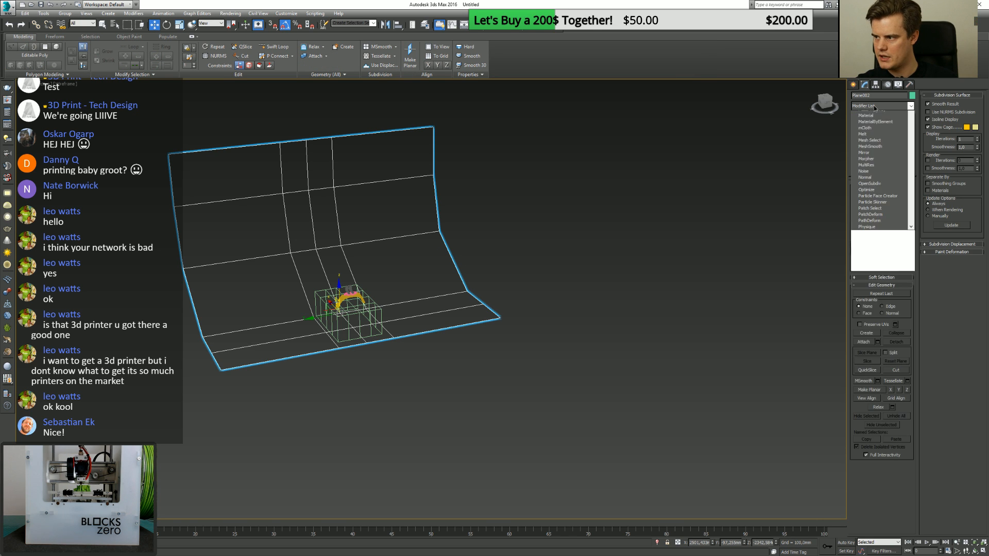
click(684, 240)
key(F3)
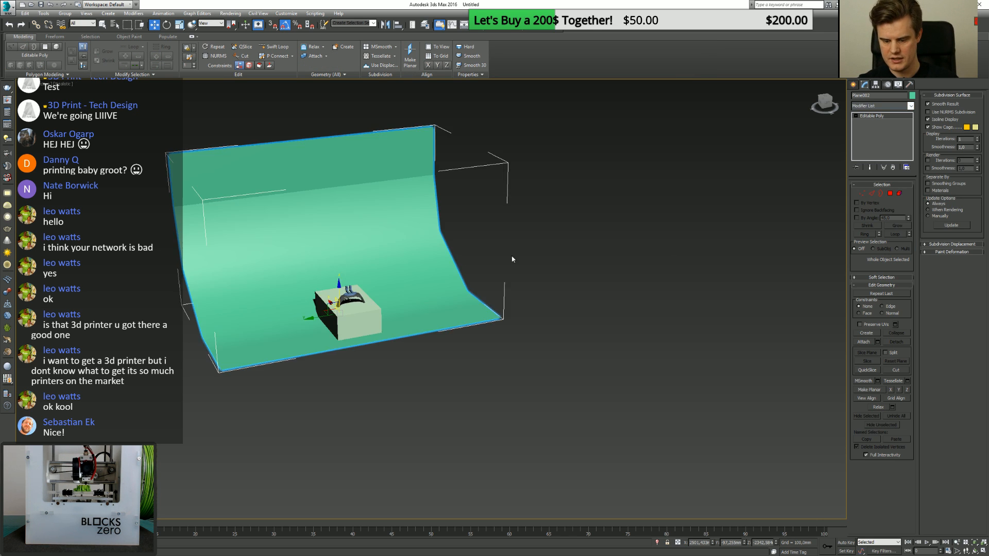
Apply a TurboSmooth modifier with 3 iterations to the backdrop, and deselect it.
scroll(512, 257, up, 2)
mouse_move(512, 256)
alt+middle_down()
mouse_move(520, 254)
mouse_move(415, 283)
mouse_move(372, 279)
alt+middle_up()
middle_drag(372, 280, 629, 287)
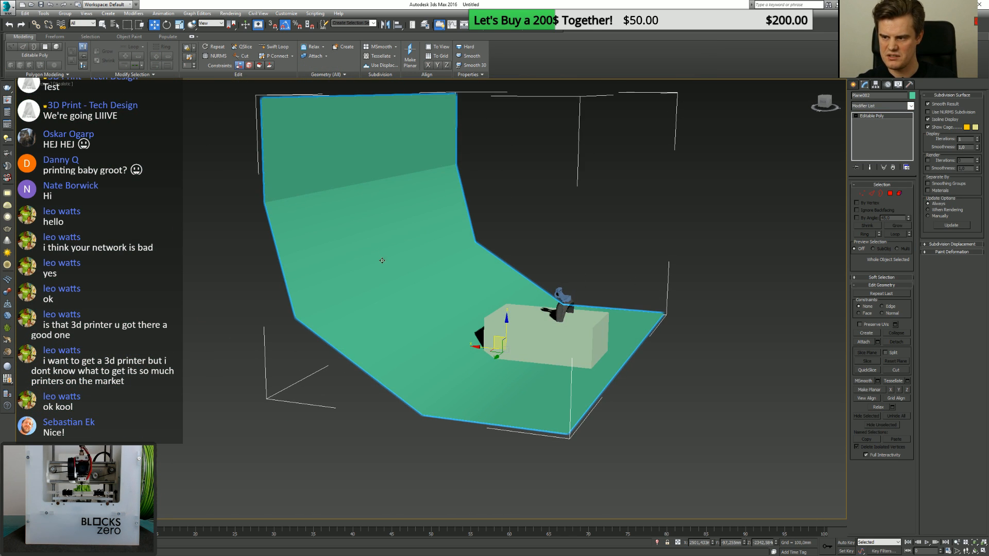
click(881, 106)
scroll(878, 309, down, 3)
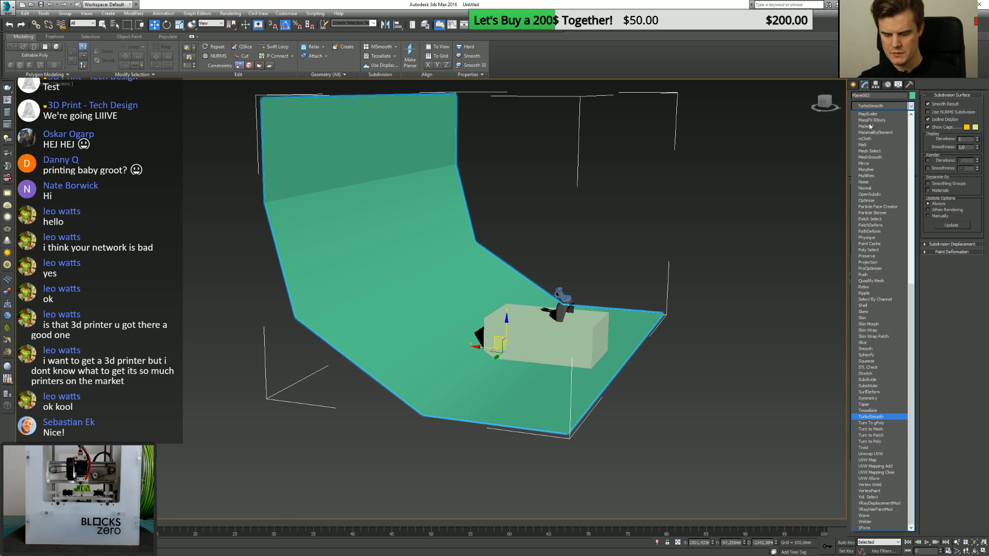
click(876, 413)
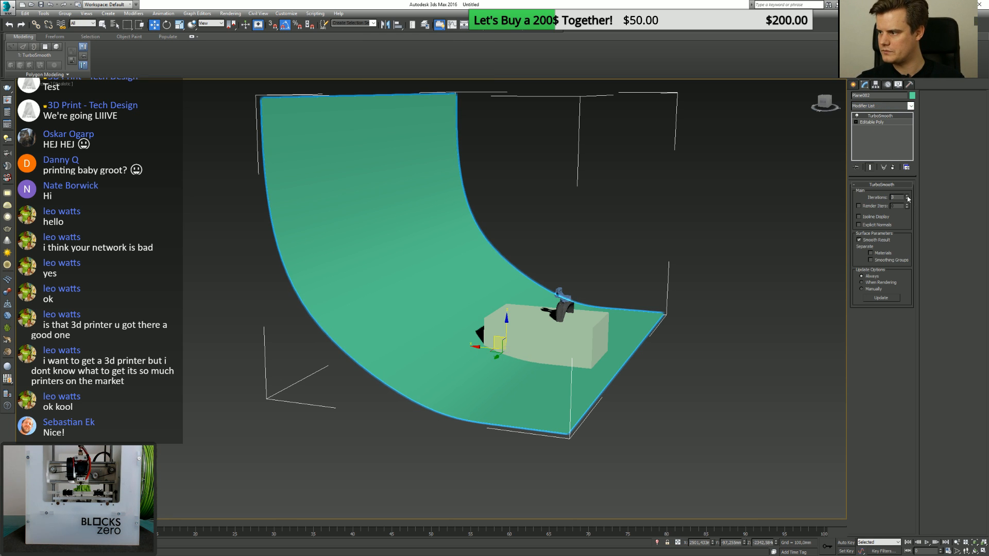
click(707, 247)
Reopen the material editor, add a VRayMtl material beside the car paint material and show its parameters.
key(m)
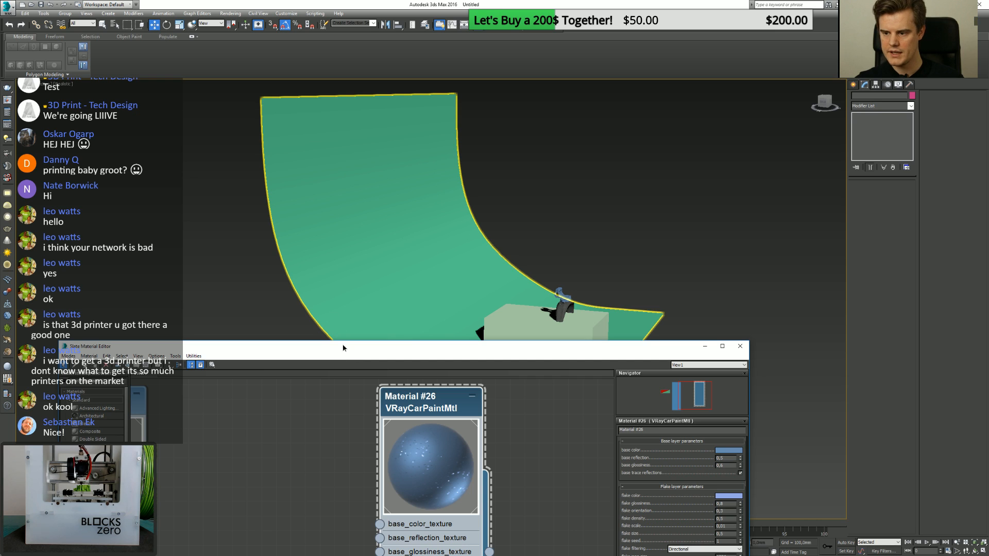
drag(265, 348, 299, 151)
scroll(275, 273, down, 5)
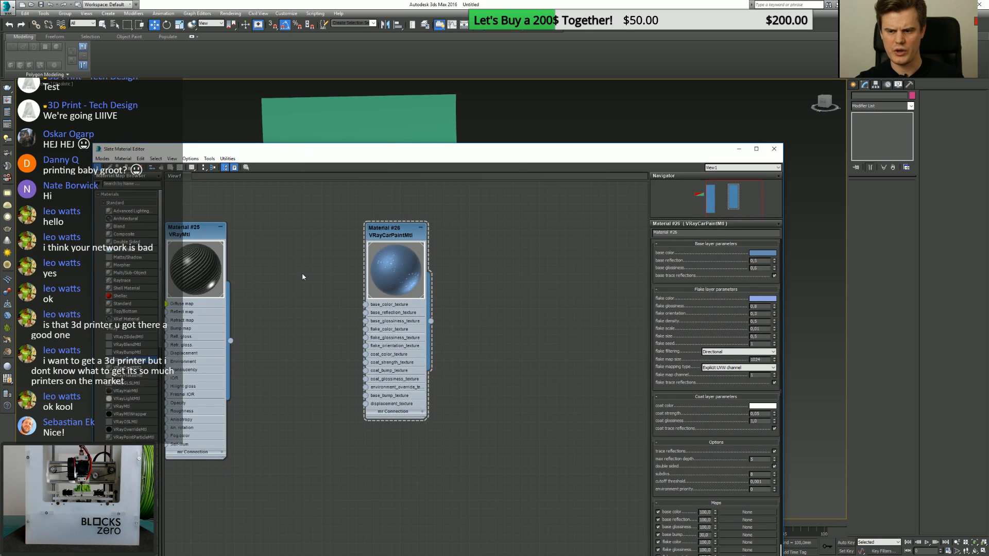
middle_drag(311, 293, 261, 290)
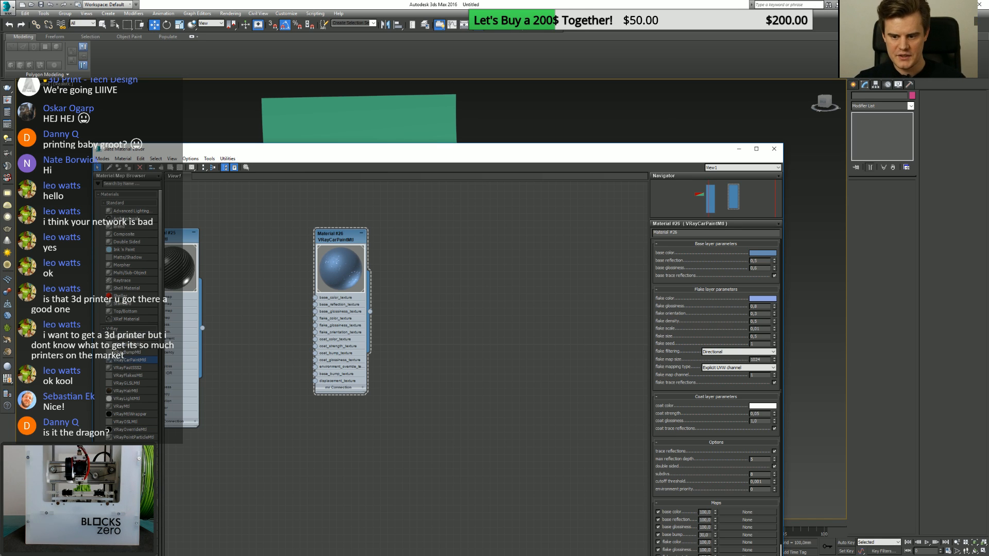
drag(461, 350, 460, 349)
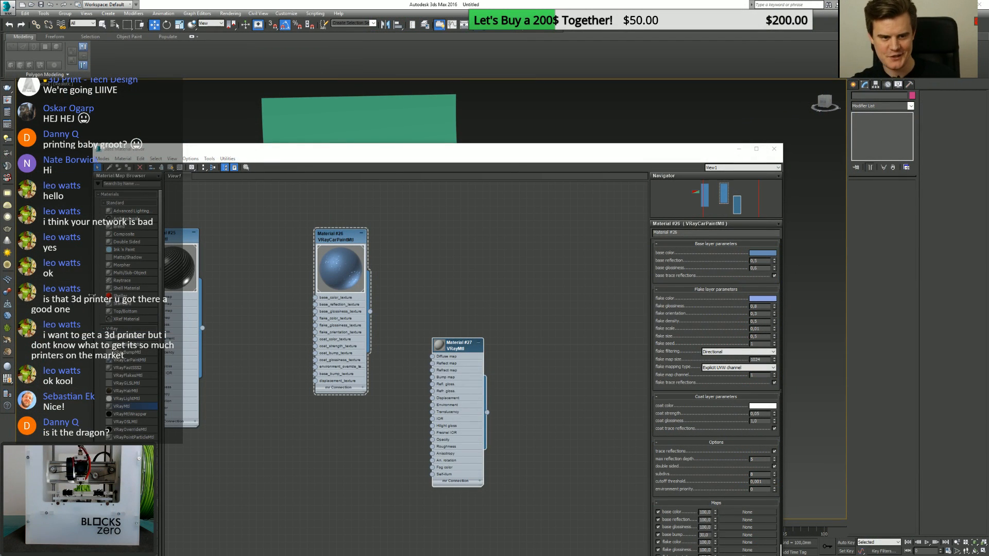
drag(444, 350, 494, 254)
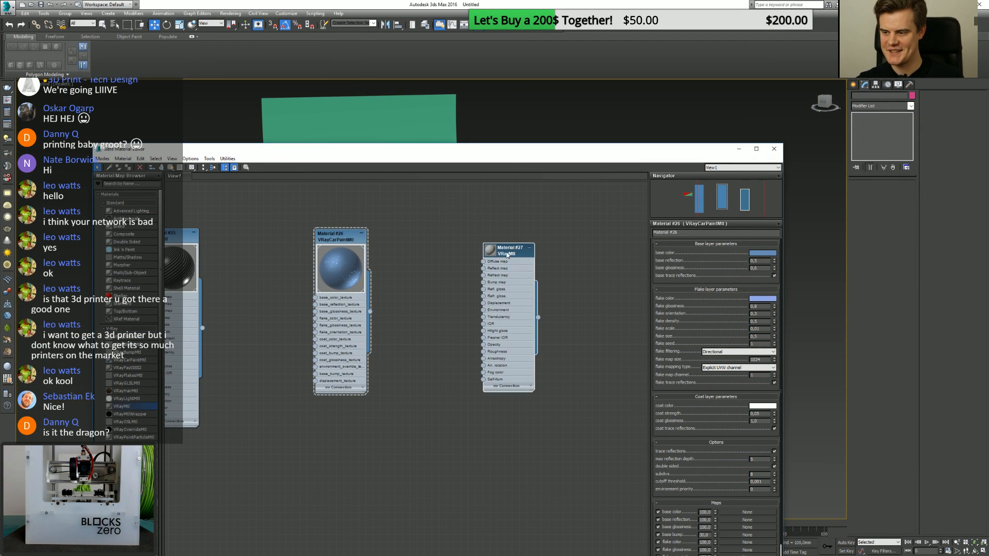
double_click(494, 255)
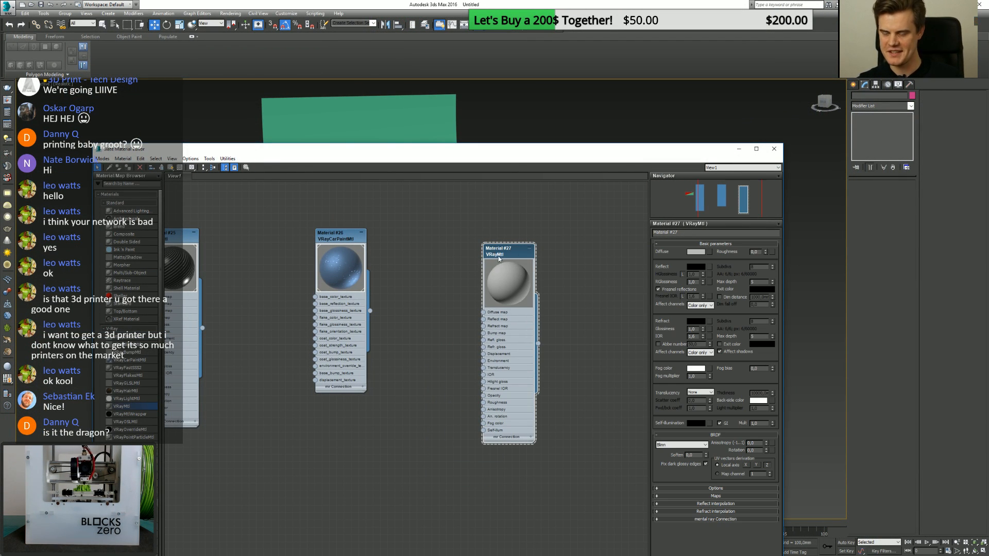
Set the new VRayMtl material's diffuse and reflection colours to near-white.
click(696, 252)
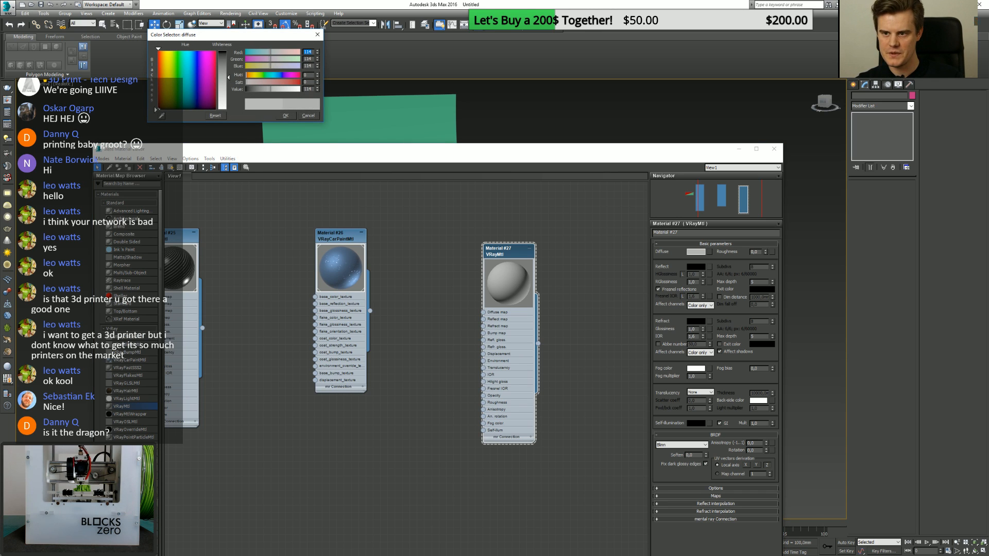
drag(270, 89, 295, 88)
click(286, 116)
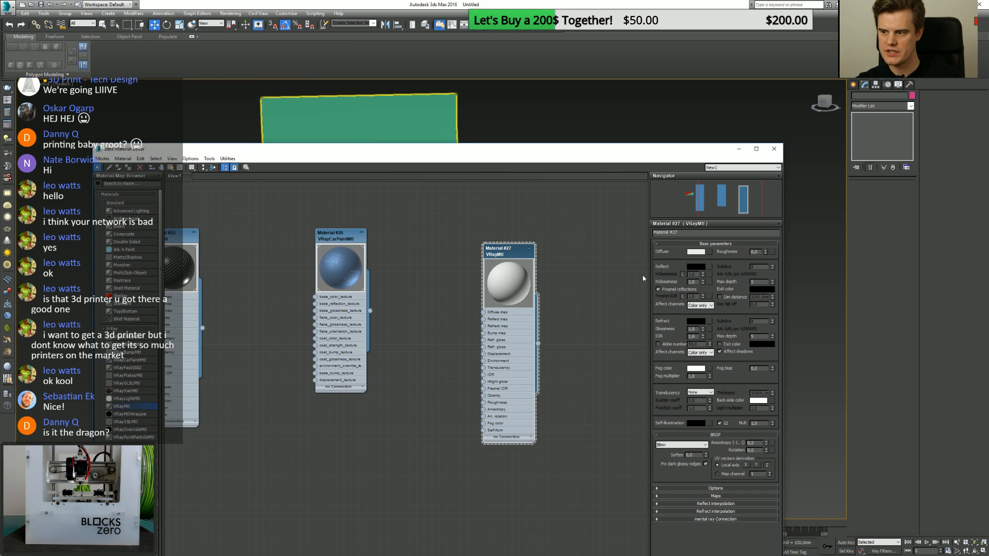
click(696, 266)
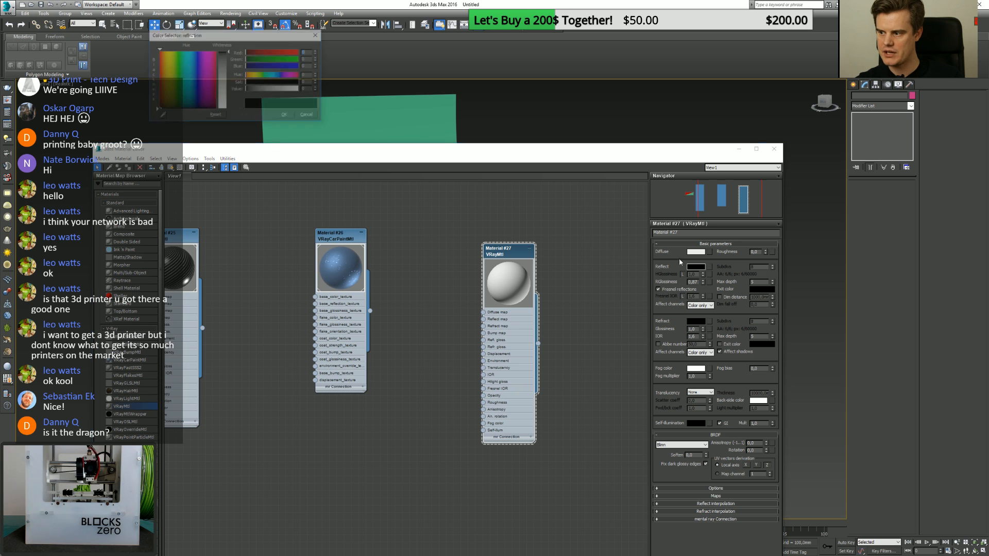
drag(246, 89, 285, 88)
click(284, 115)
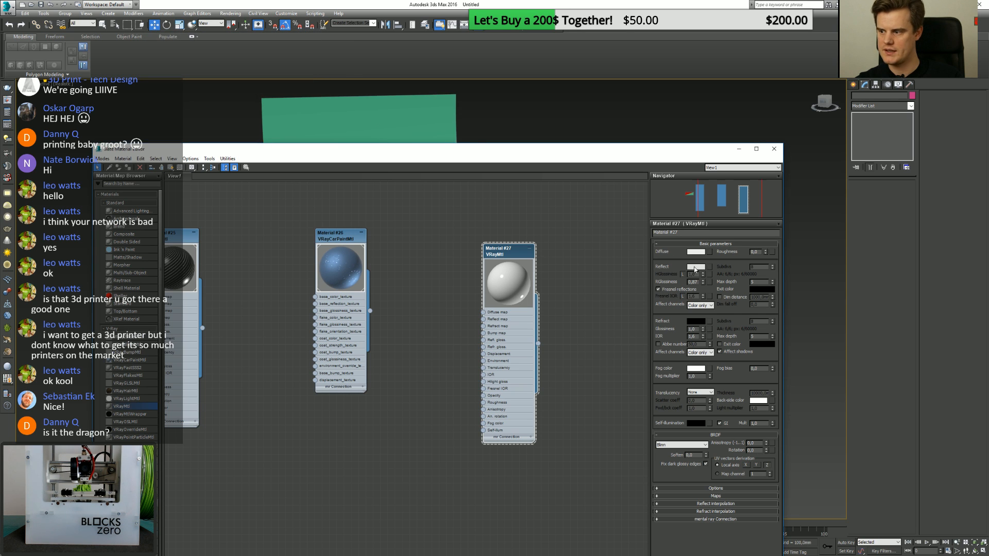
Lower the VRayMtl material's reflection glossiness for a blurrier finish and darken its reflection colour to light grey.
scroll(544, 286, up, 5)
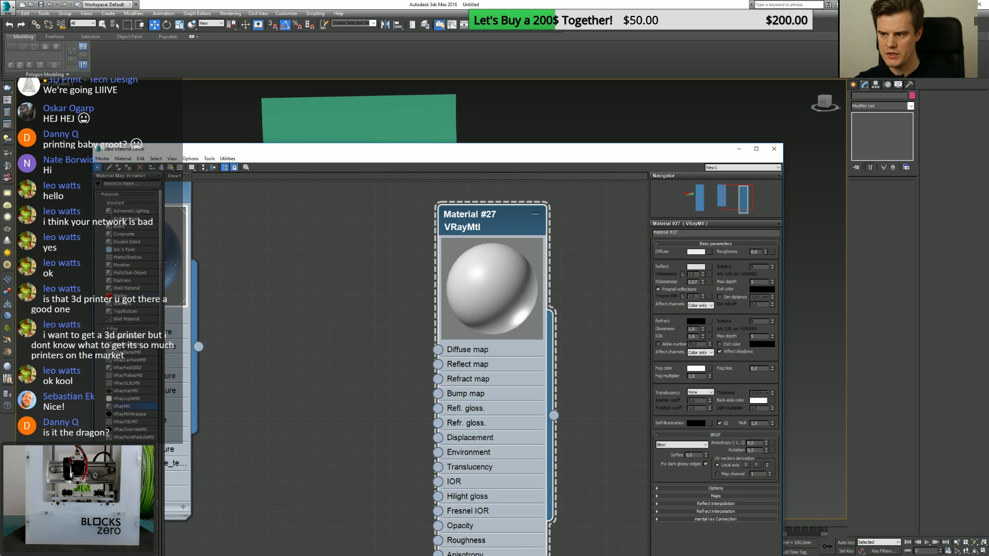
drag(703, 282, 704, 283)
right_click(703, 280)
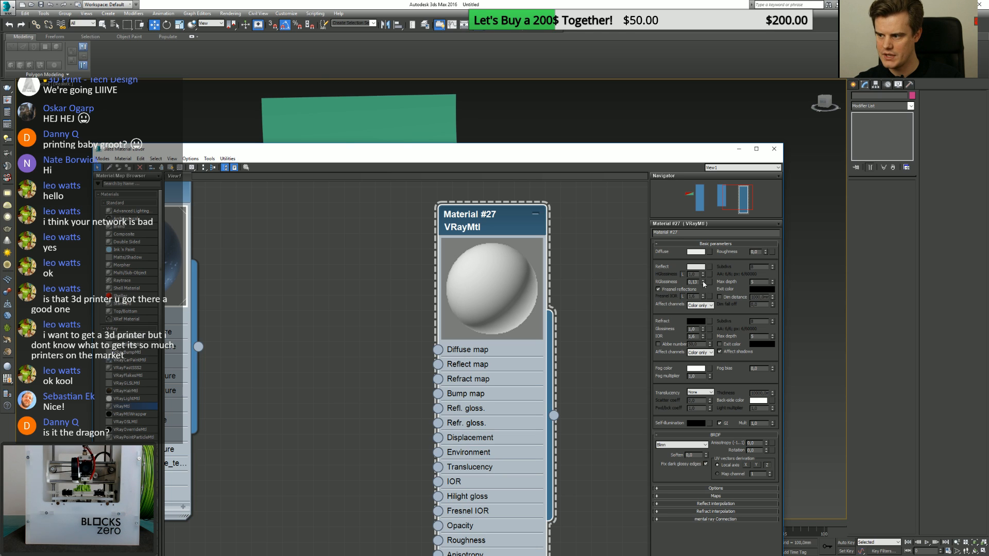
click(696, 267)
click(228, 89)
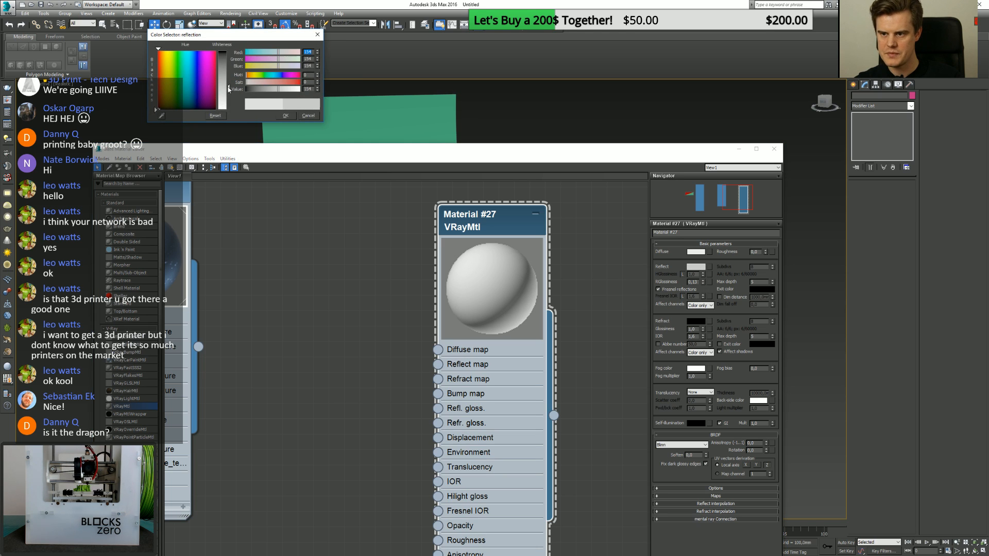
click(286, 116)
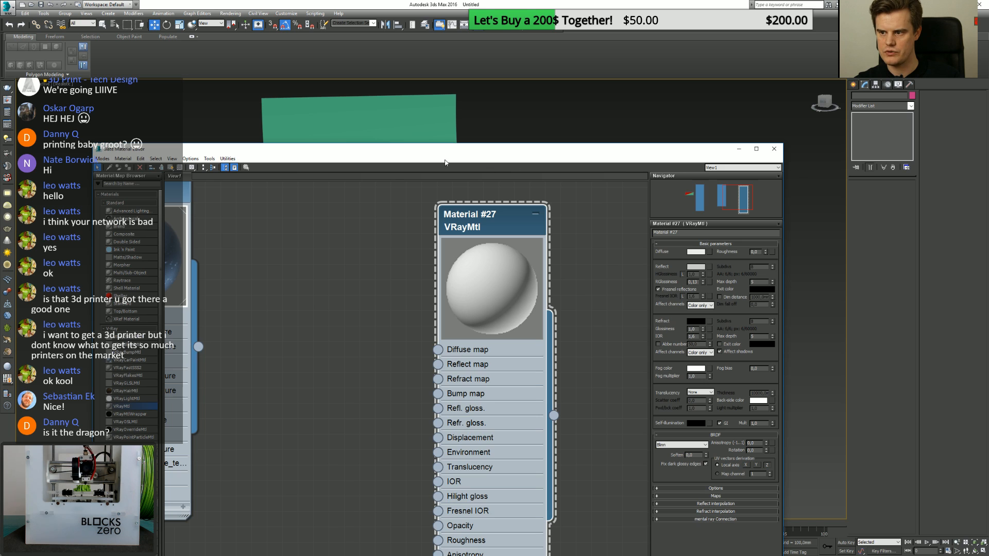
Assign the white VRayMtl material to the backdrop and the pedestal, deselect them and close the material editor.
drag(445, 163, 838, 171)
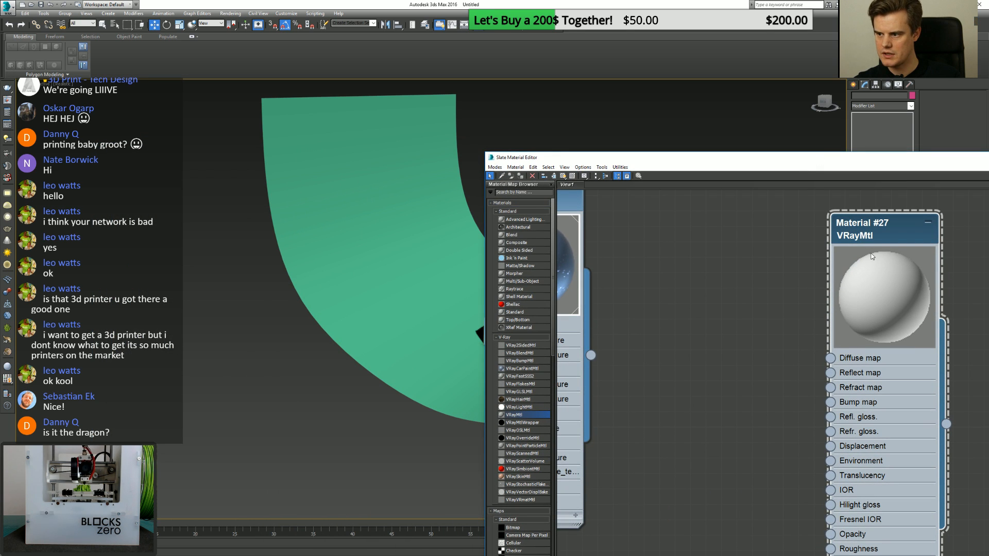
click(426, 243)
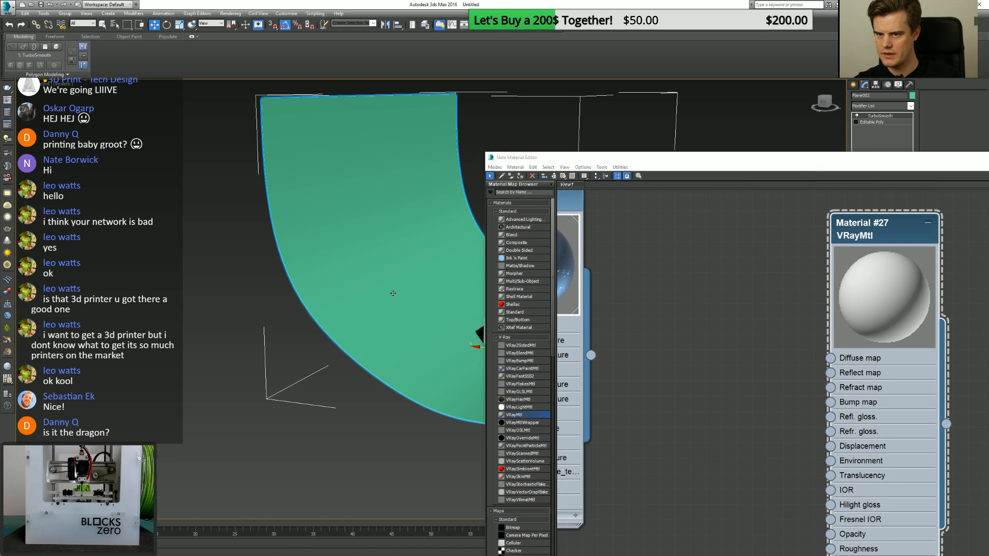
middle_drag(393, 293, 237, 282)
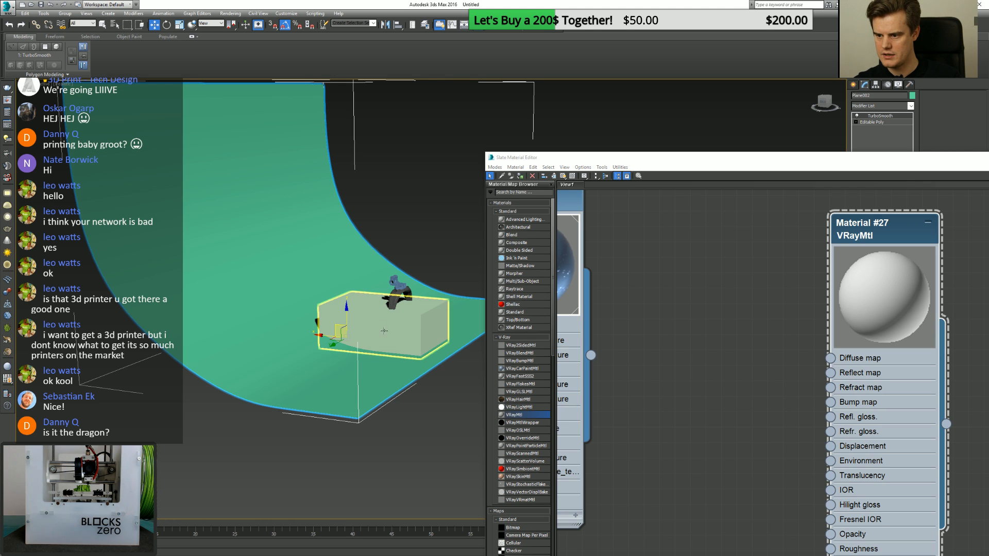
click(372, 329)
click(339, 286)
ctrl+click(354, 335)
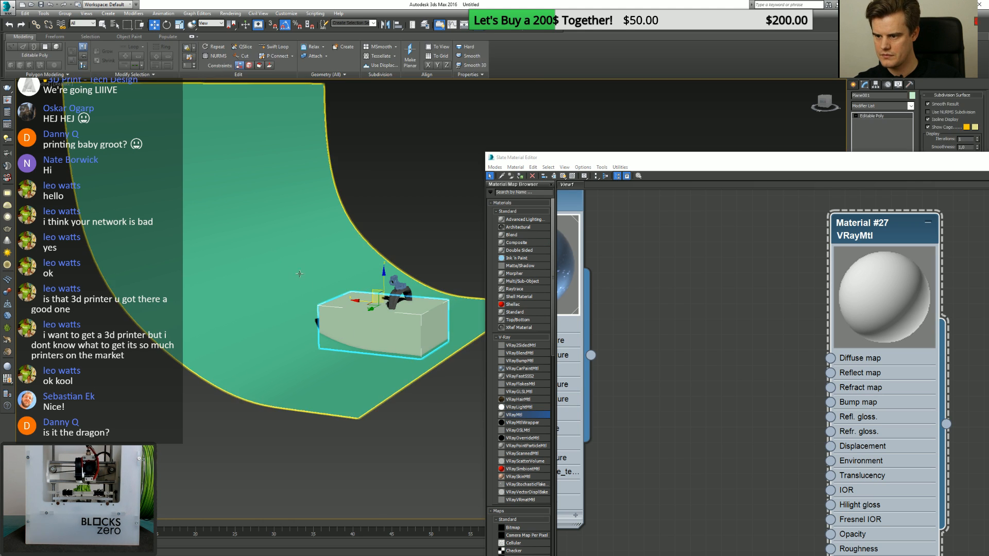
click(512, 177)
click(426, 185)
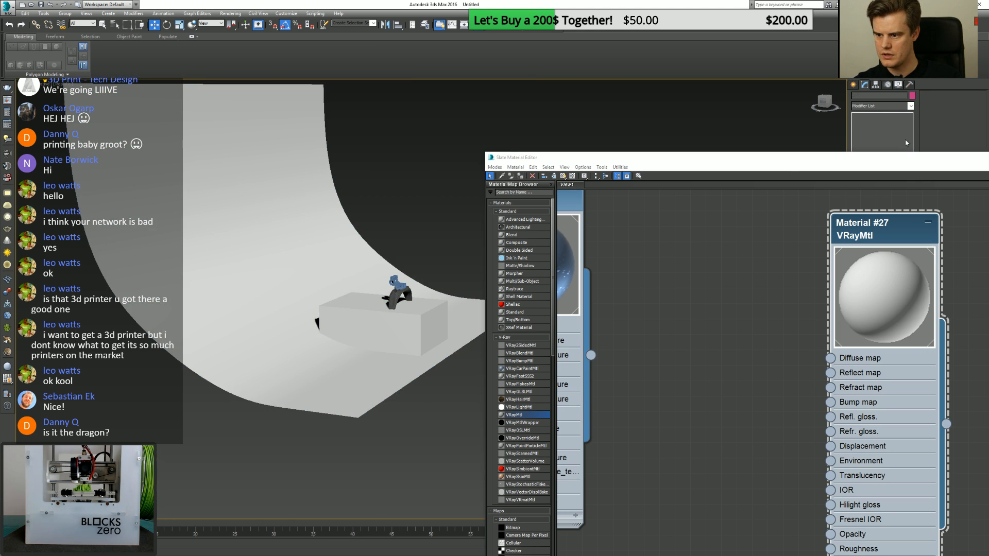
drag(757, 158, 464, 152)
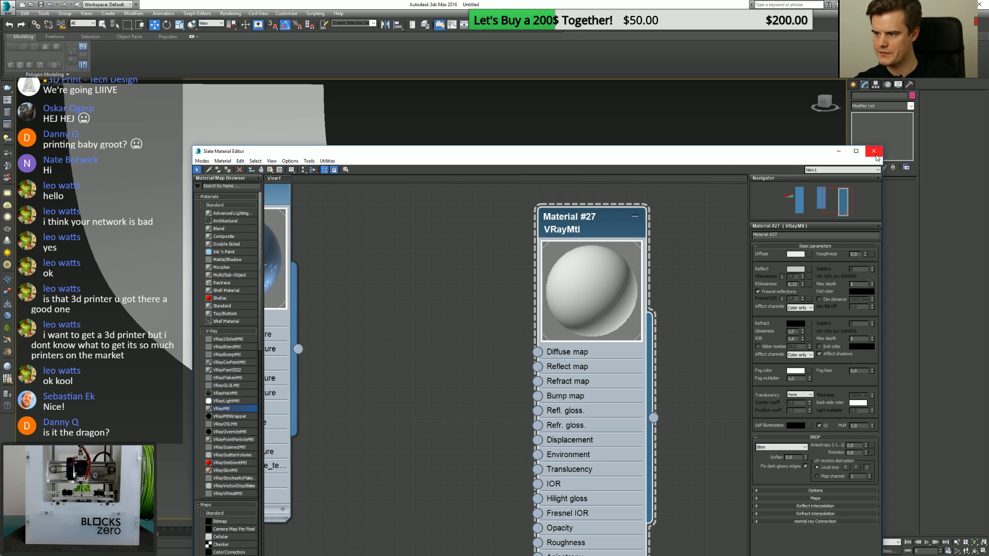
click(875, 156)
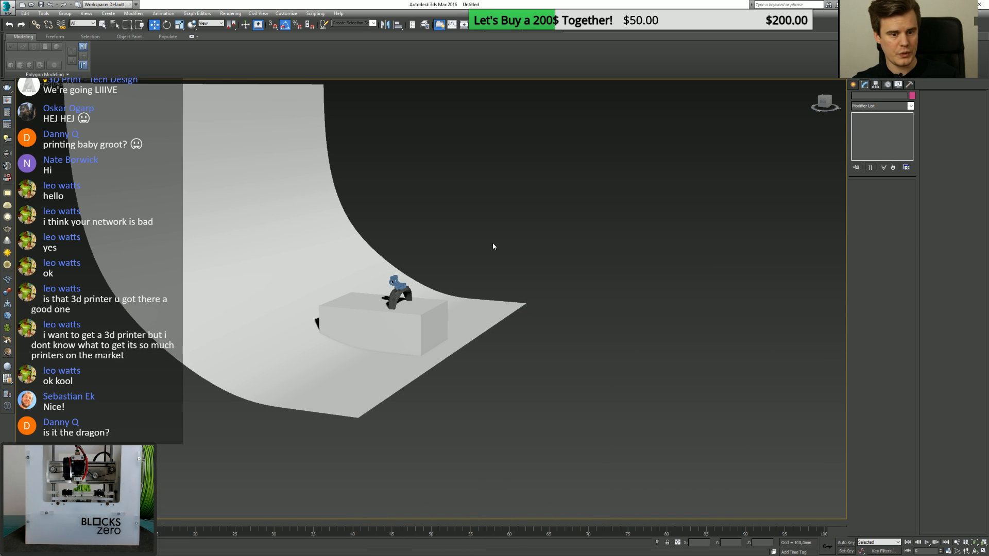
Create a targeted Physical camera in the top view, placed in front of the backdrop and aimed at the arch.
middle_drag(492, 246, 491, 271)
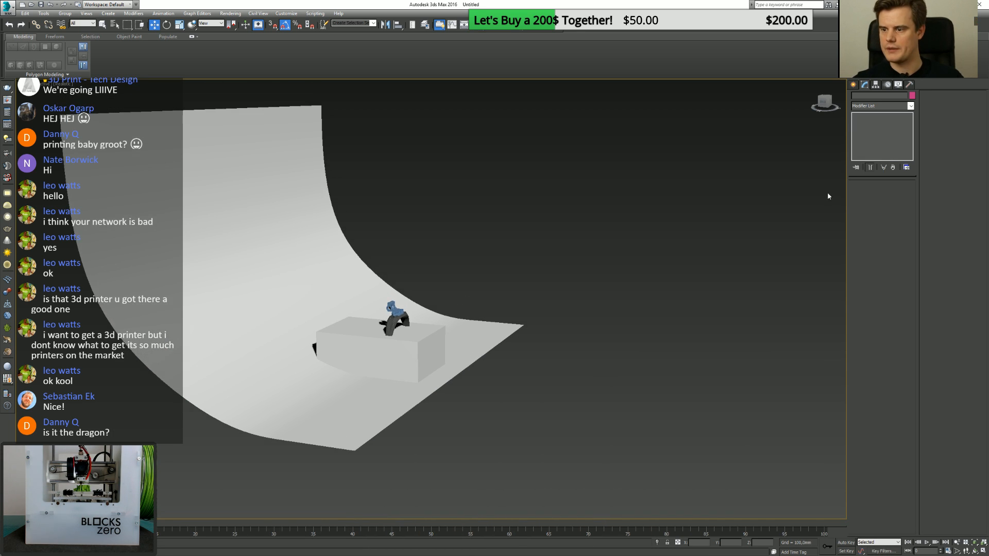
click(853, 85)
click(883, 97)
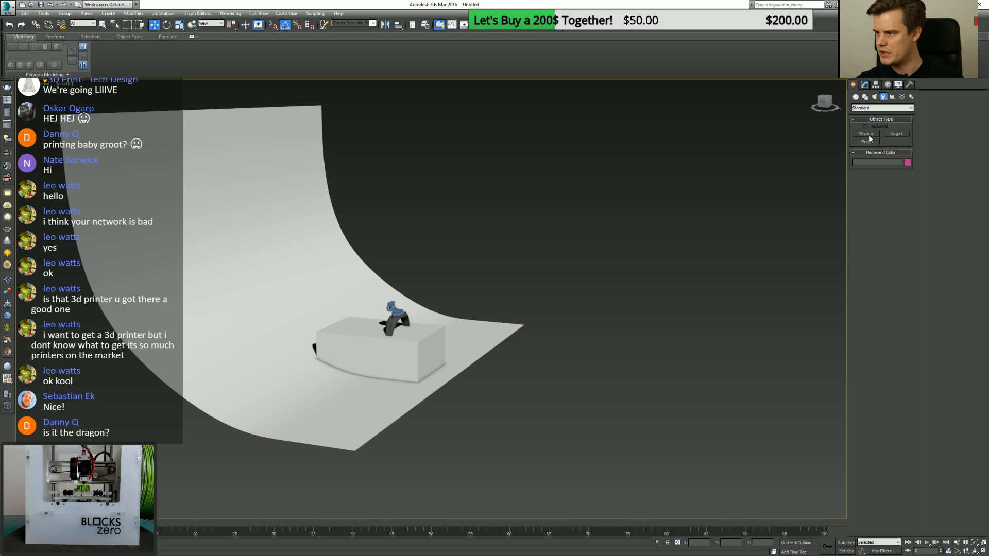
click(869, 136)
alt+middle_drag(583, 334, 537, 373)
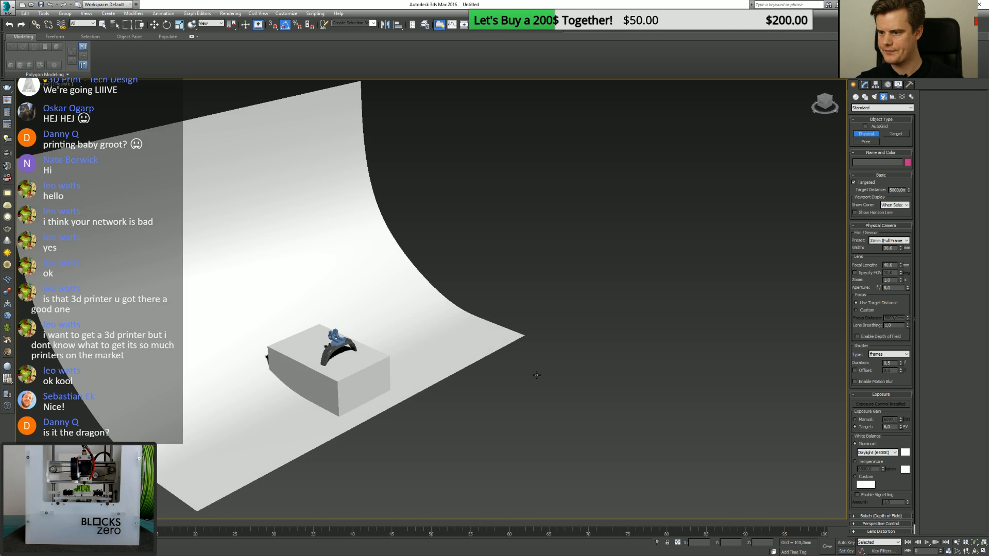
key(t)
key(z)
alt+middle_drag(331, 328, 192, 287)
drag(193, 288, 550, 285)
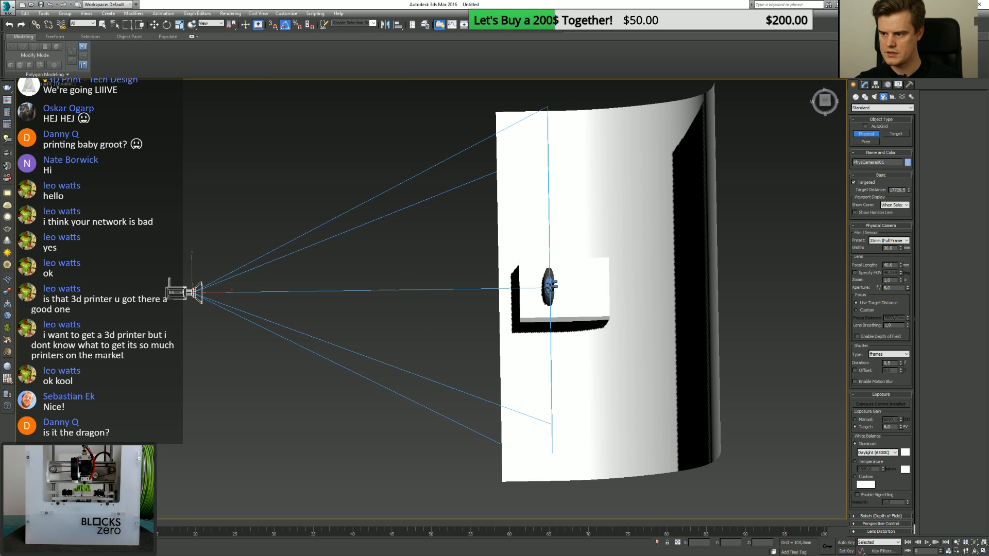
Move the camera body closer to the pedestal and slightly upward.
alt+middle_drag(362, 317, 360, 258)
key(w)
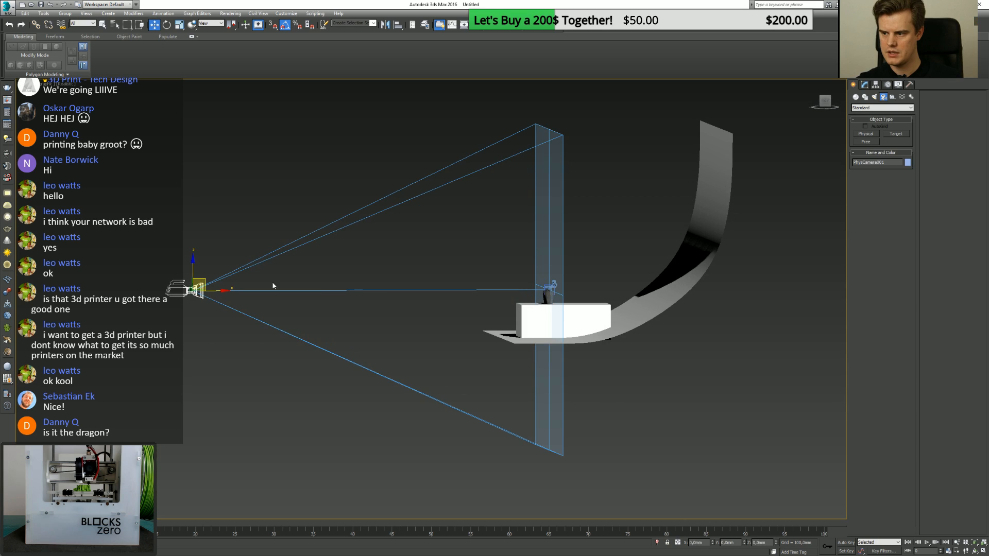
drag(210, 283, 432, 274)
Look through the physical camera with safe frames shown, and pan its framing slightly sideways.
alt+middle_drag(373, 313, 448, 359)
middle_drag(534, 382, 209, 291)
key(c)
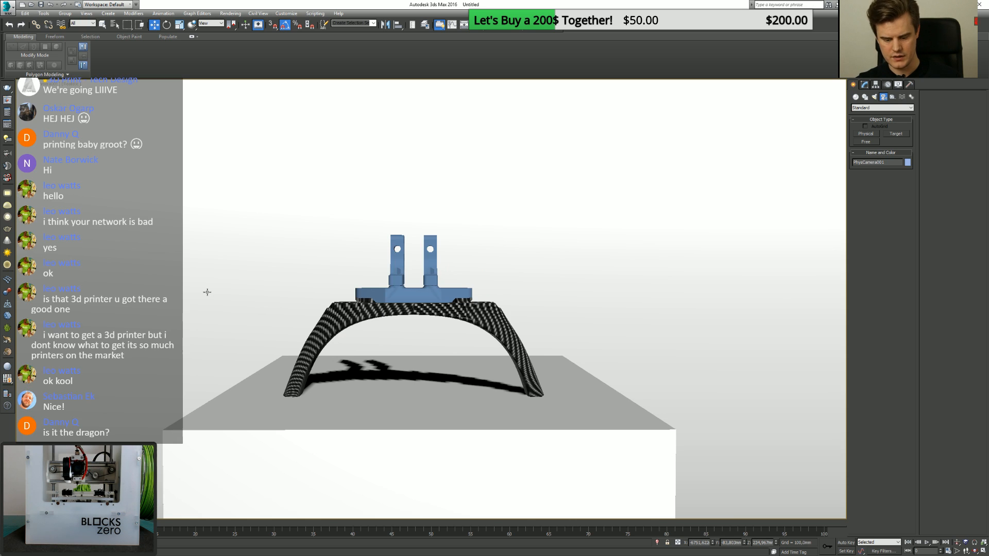
key(shift+f)
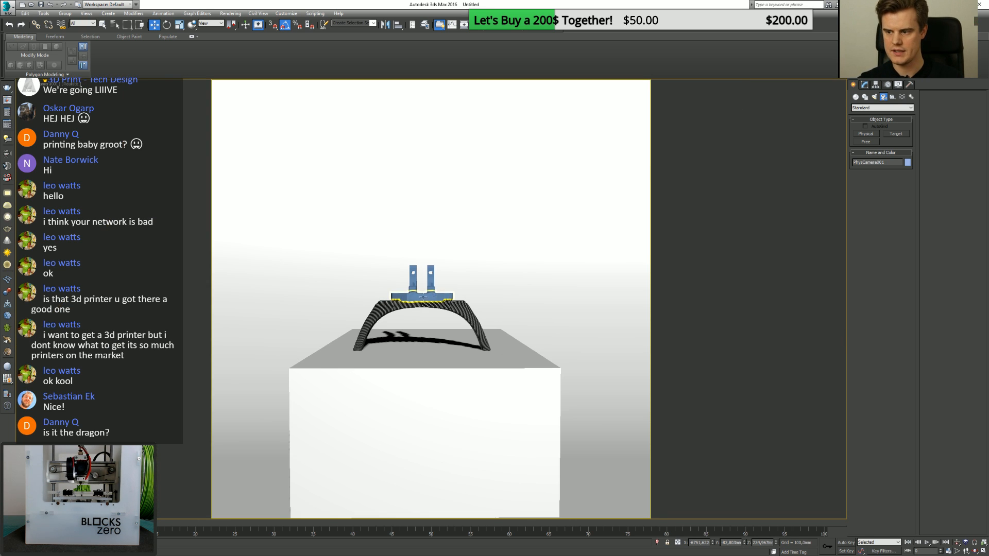
middle_drag(503, 362, 522, 362)
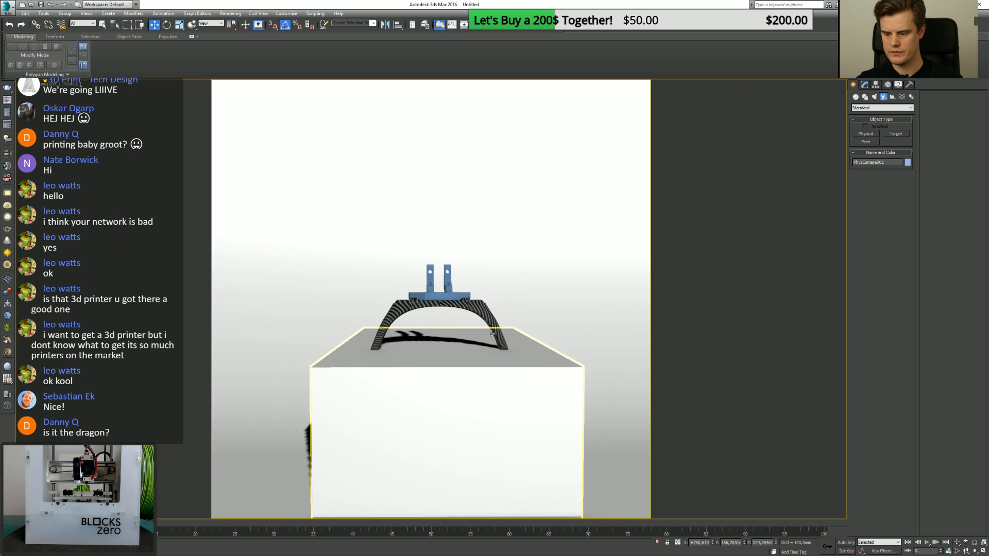
Switch to the four-viewport layout and activate the Front viewport beside the camera view, orbiting it around the arch.
click(983, 550)
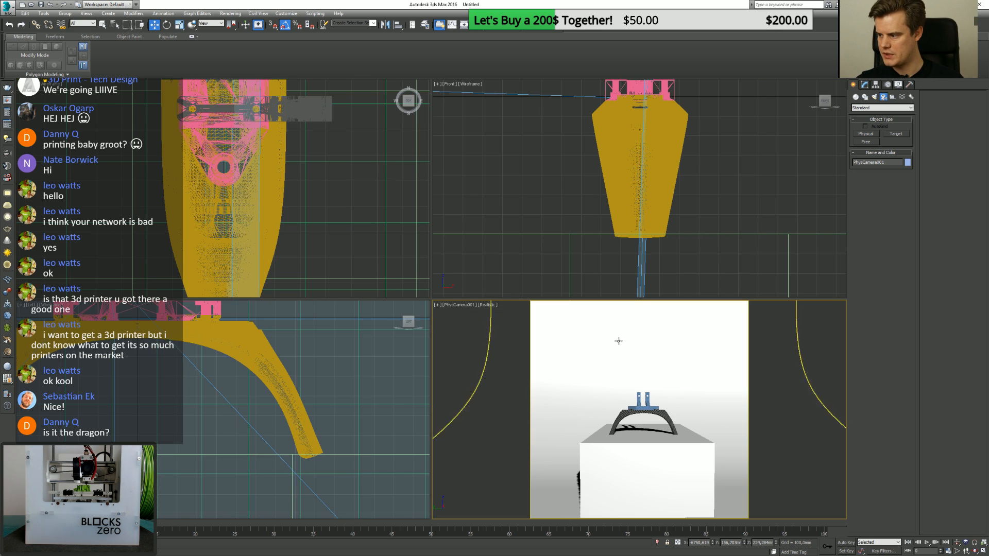
click(620, 366)
click(550, 261)
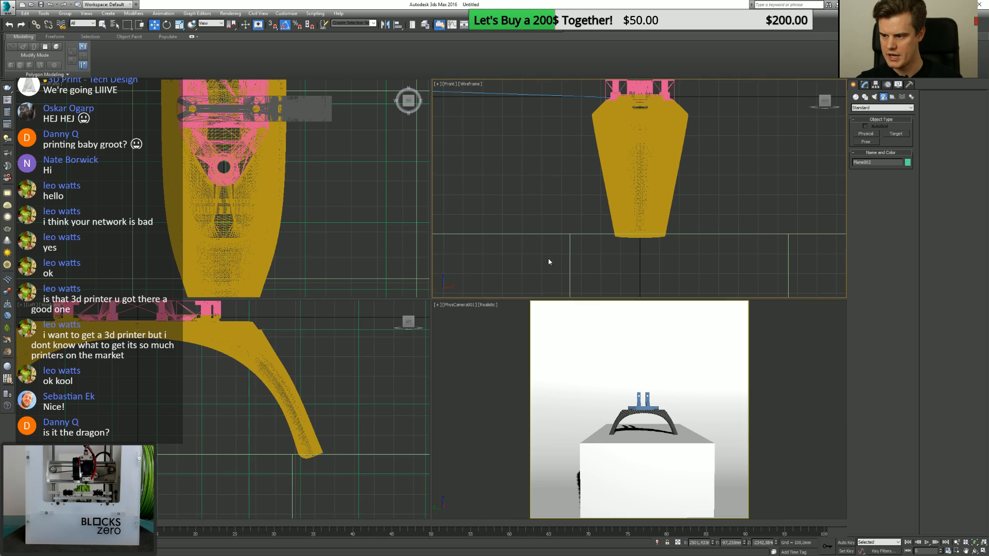
scroll(561, 165, down, 3)
alt+middle_drag(560, 165, 597, 178)
click(587, 137)
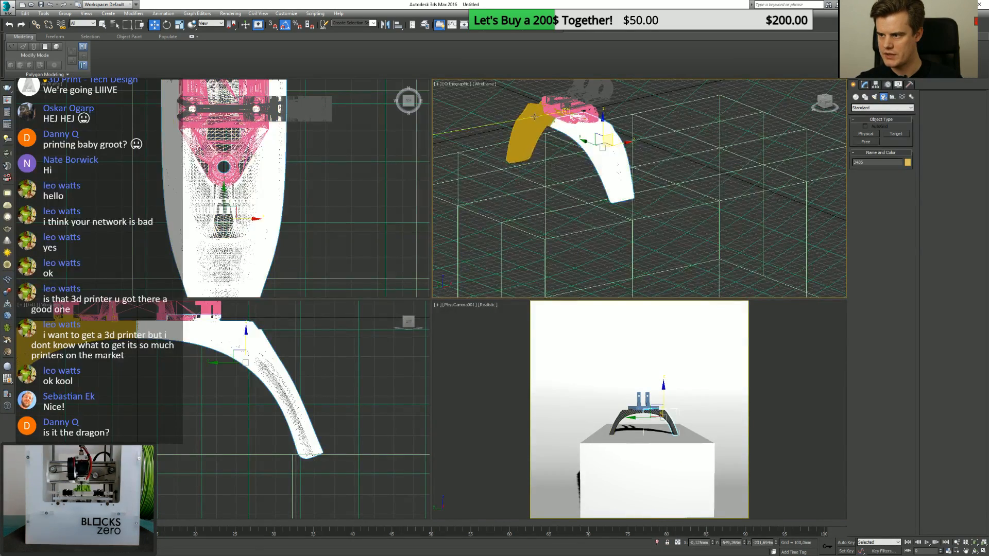
click(496, 124)
scroll(492, 119, up, 5)
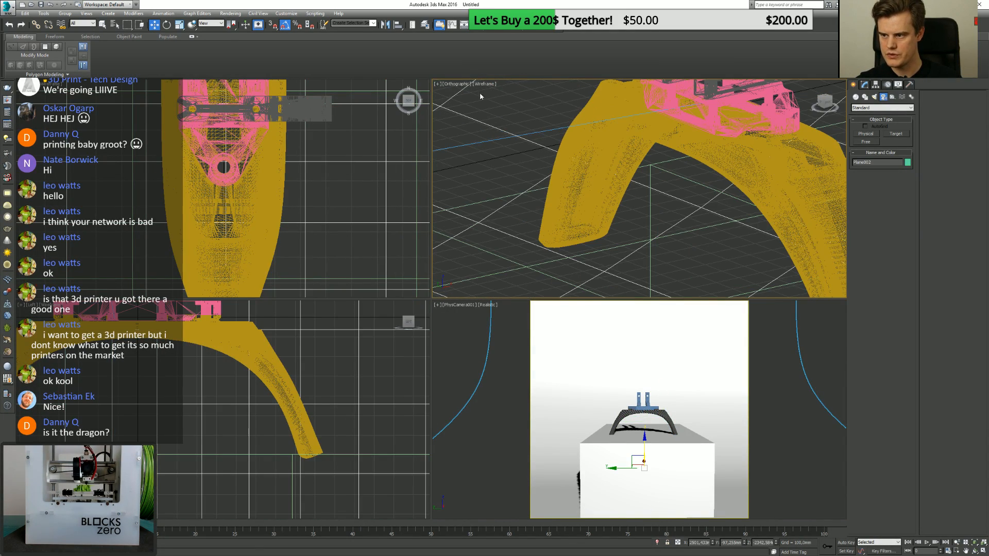
Change the orbited viewport to a wireframe Top view that frames the arch on the pedestal.
key(p)
key(t)
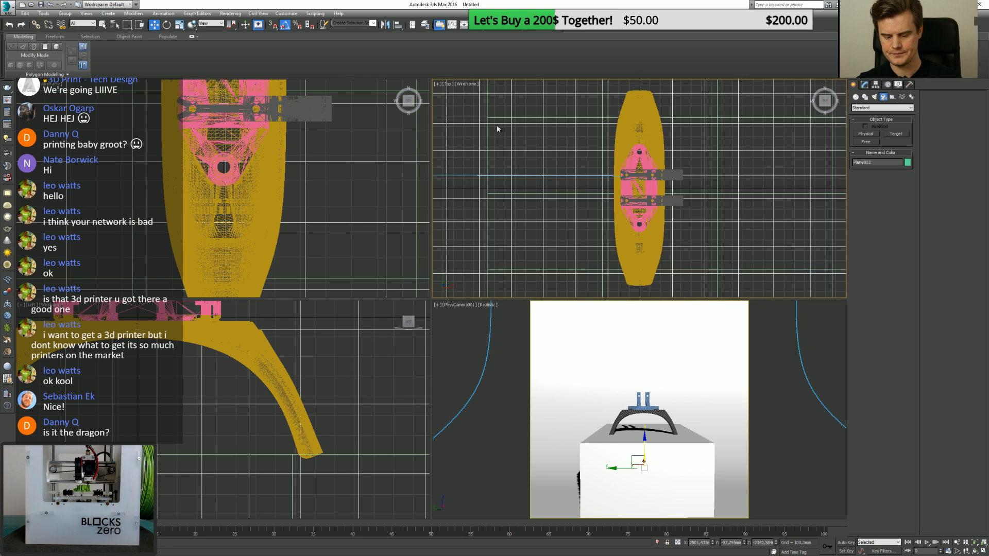
key(z)
click(559, 170)
key(F3)
scroll(609, 178, up, 8)
key(F3)
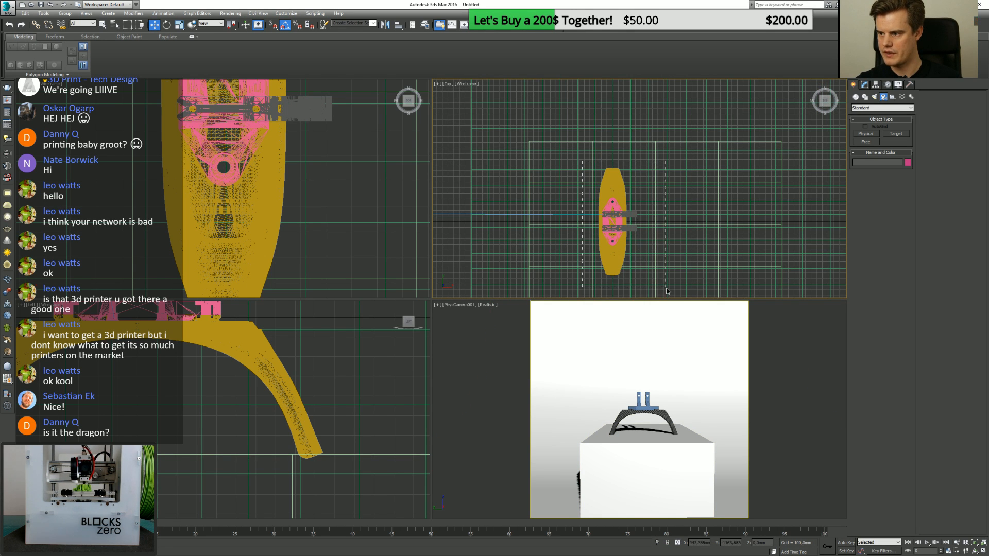
Restrict the selection filter to Geometry and select the arch, plate and brackets, excluding the pedestal and backdrop.
drag(666, 290, 666, 289)
alt+click(592, 146)
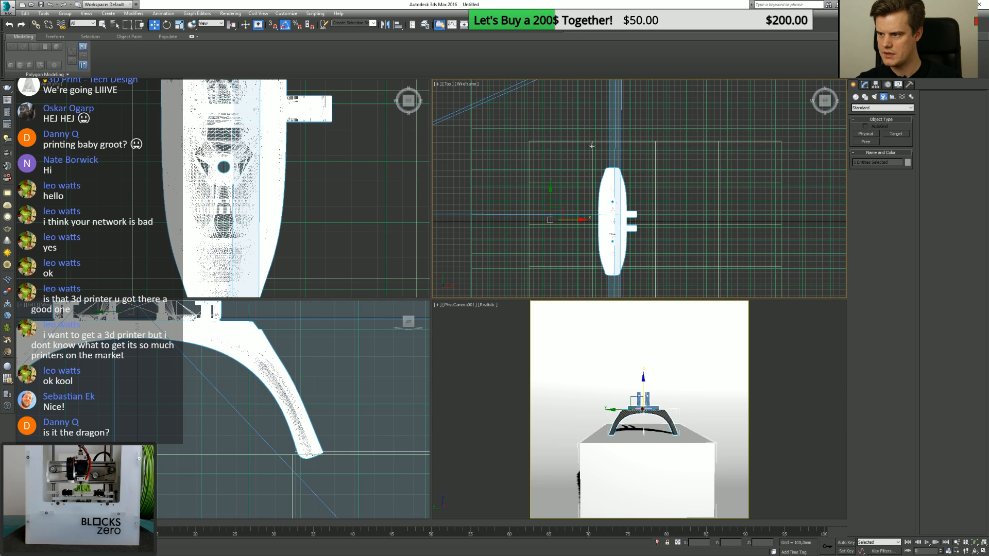
key(e)
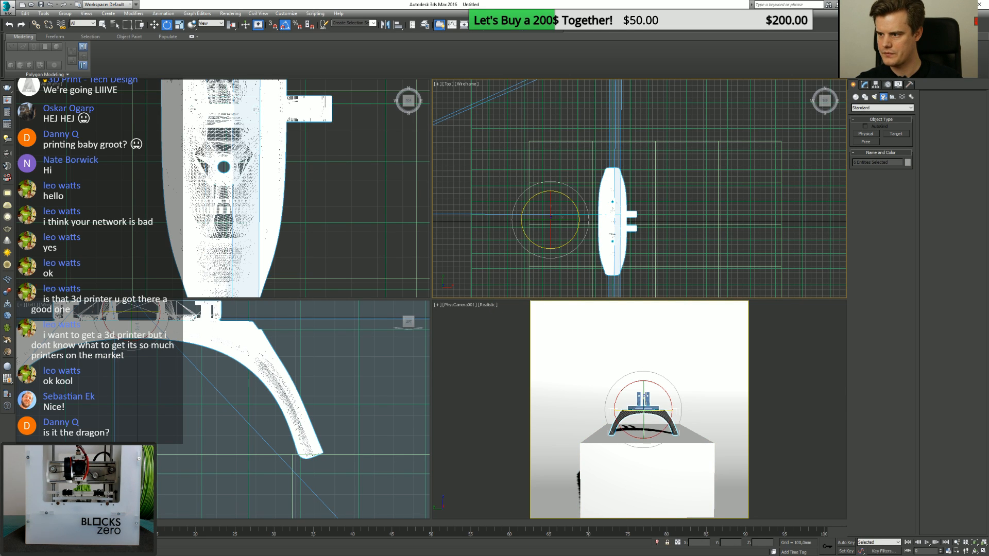
click(82, 23)
click(81, 35)
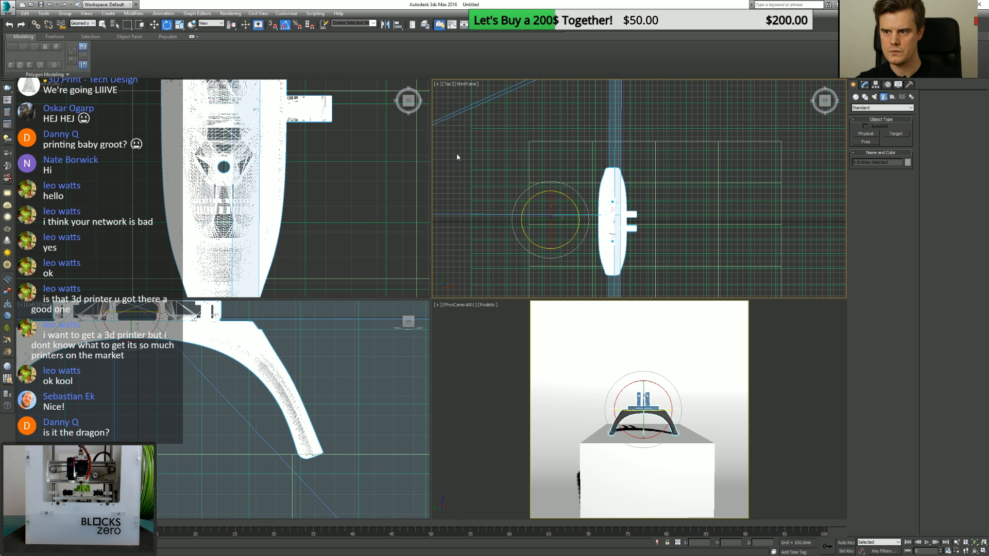
click(458, 156)
drag(582, 281, 569, 157)
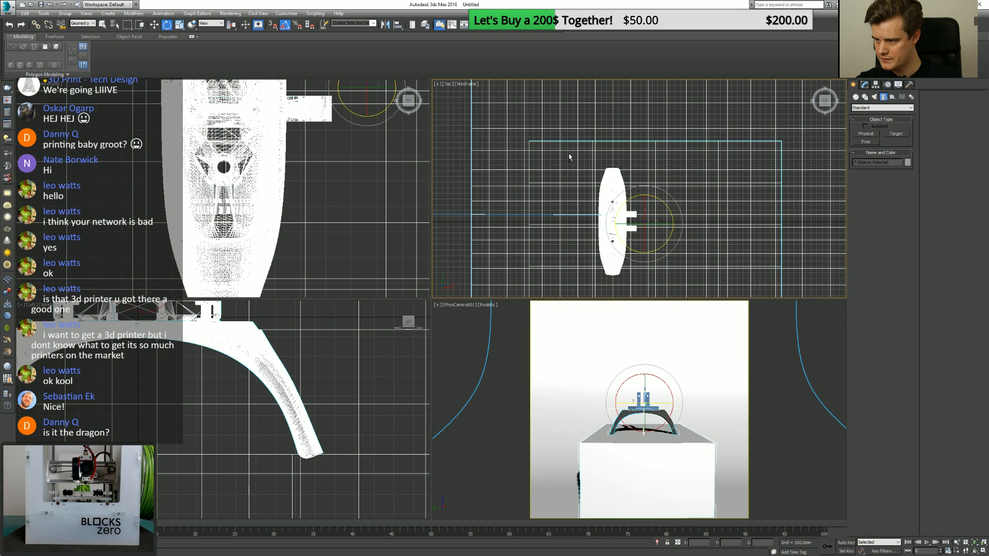
alt+drag(460, 153, 535, 182)
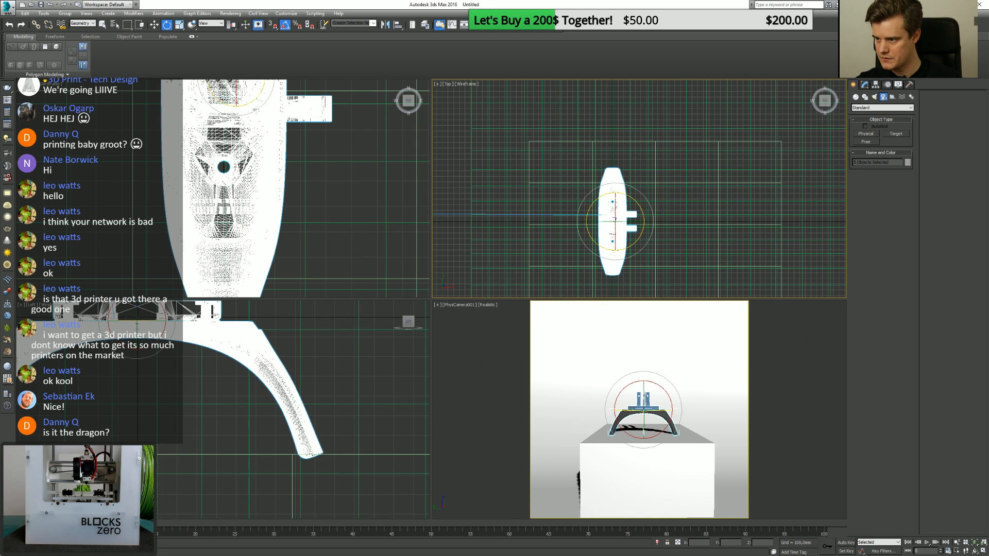
Rotate the arch assembly counterclockwise in the Top view so it stands at an angle to the camera.
mouse_move(618, 195)
mouse_down()
mouse_move(644, 198)
mouse_move(629, 198)
mouse_up()
right_click(629, 199)
click(665, 202)
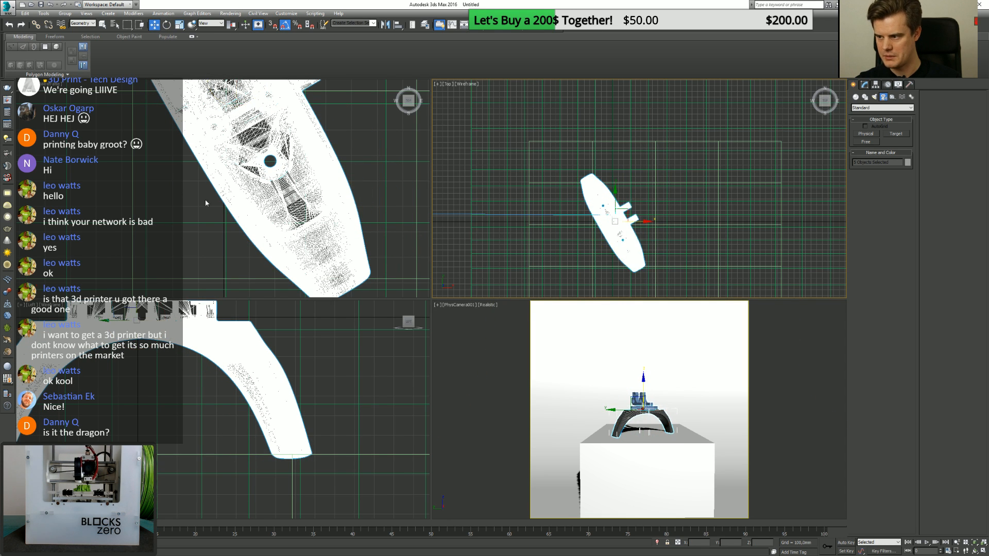
Select the physical camera from its own view, show that view full size and open the camera's parameters.
click(477, 391)
click(470, 324)
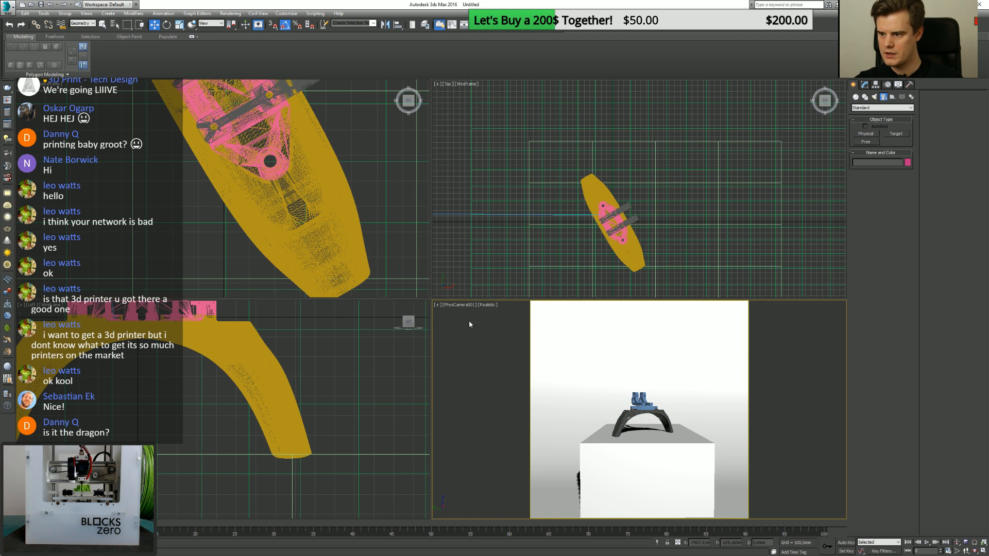
click(462, 308)
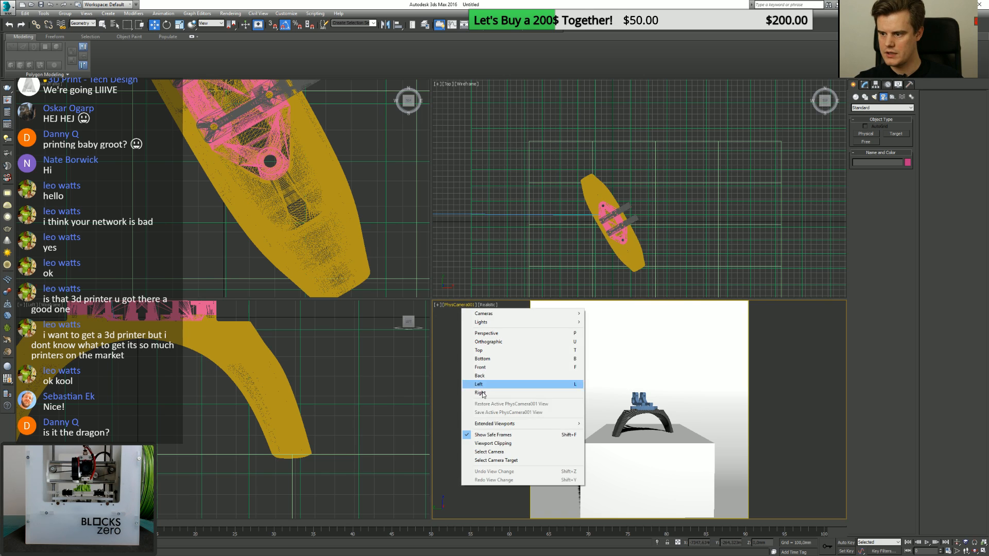
click(497, 451)
click(556, 308)
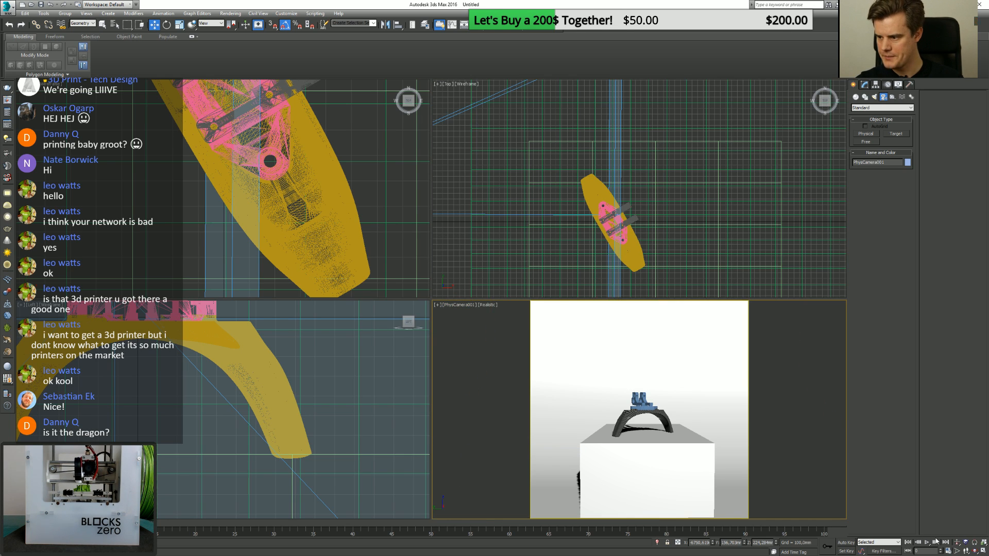
click(981, 550)
click(864, 85)
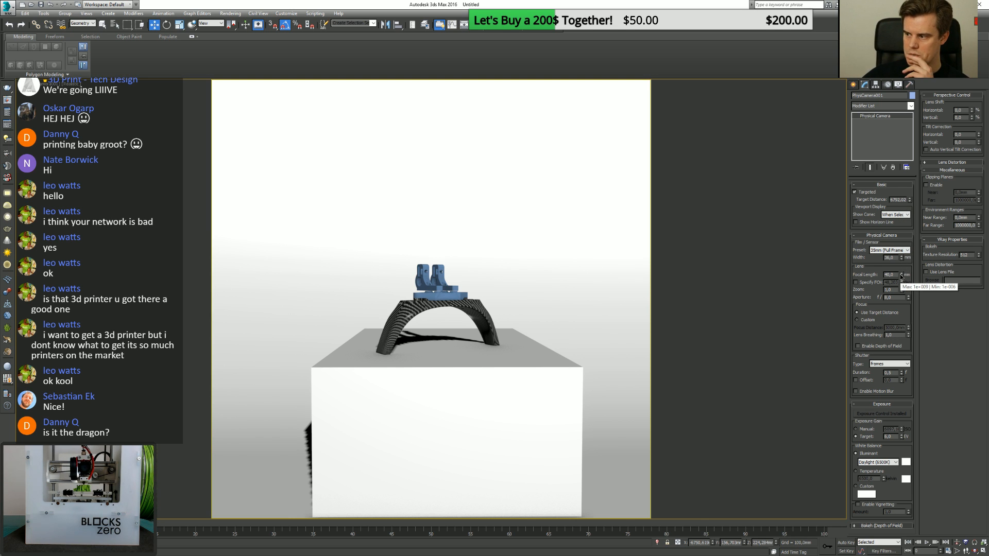
Set the camera's focal length to 105 mm and shift the framing so the arch fills the shot.
drag(901, 277, 902, 254)
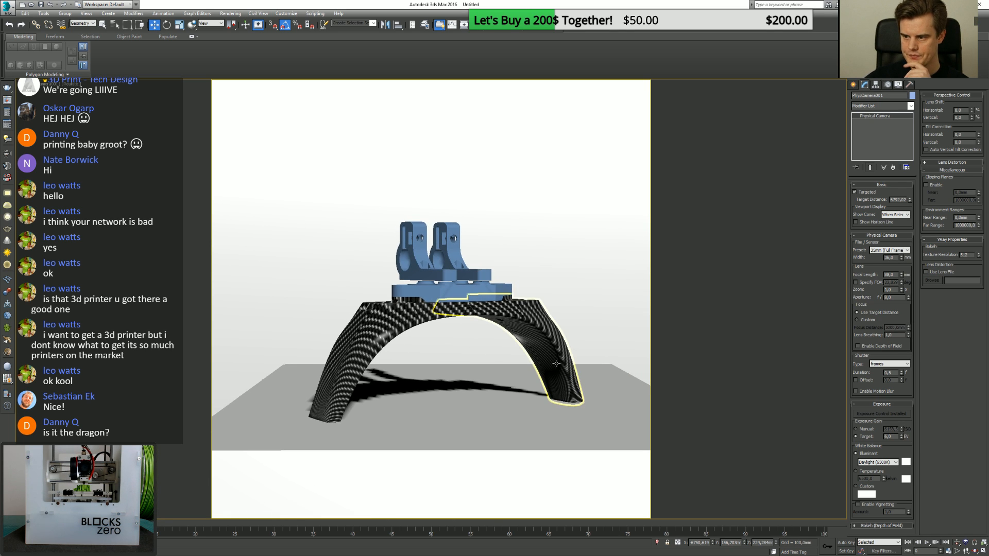
middle_drag(556, 364, 529, 358)
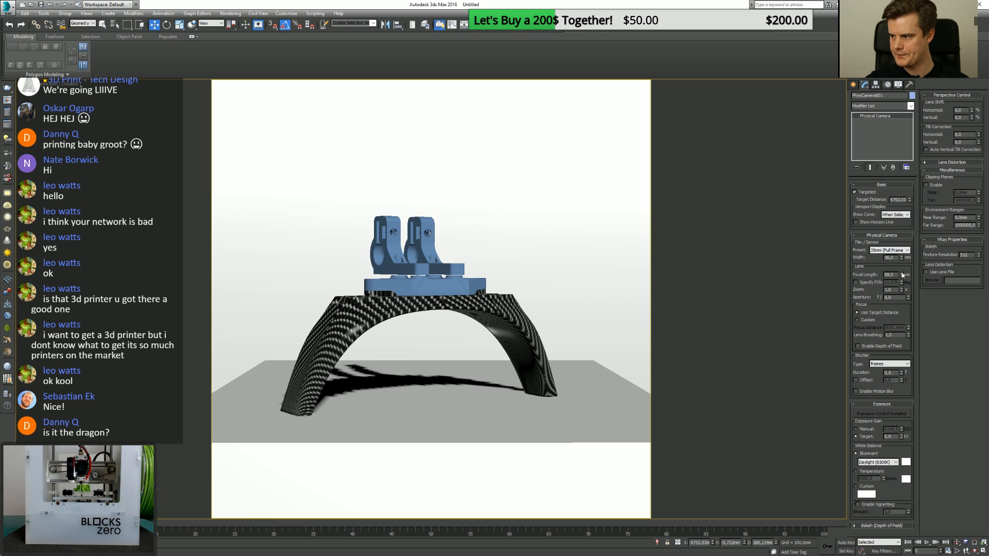
drag(902, 275, 902, 264)
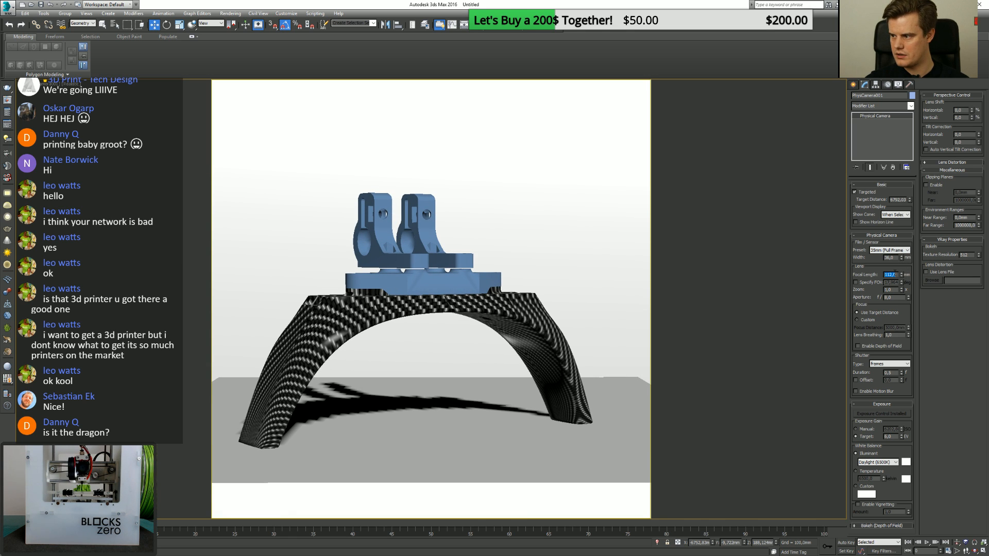
key(Return)
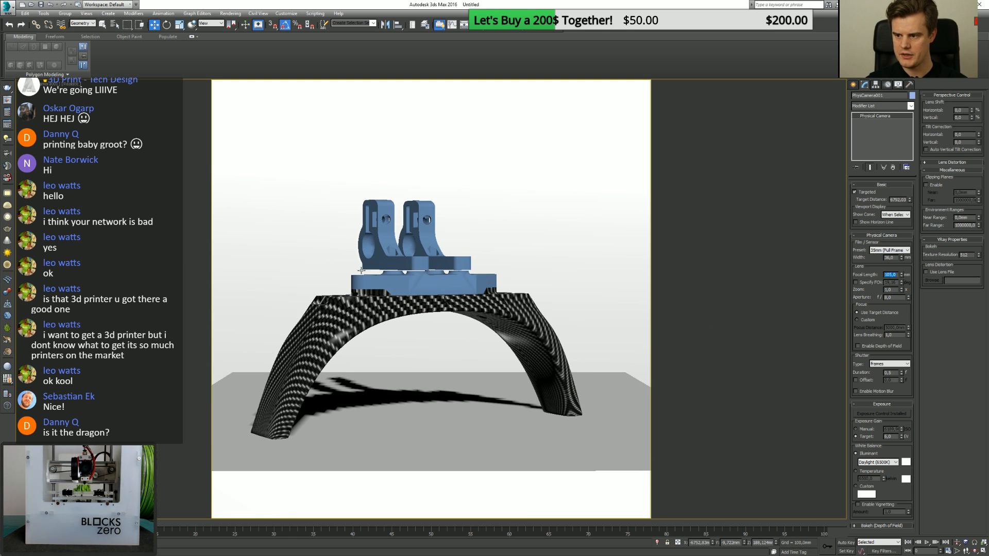
Lower the two blue brackets slightly along Z to close the gap above the plate.
click(361, 269)
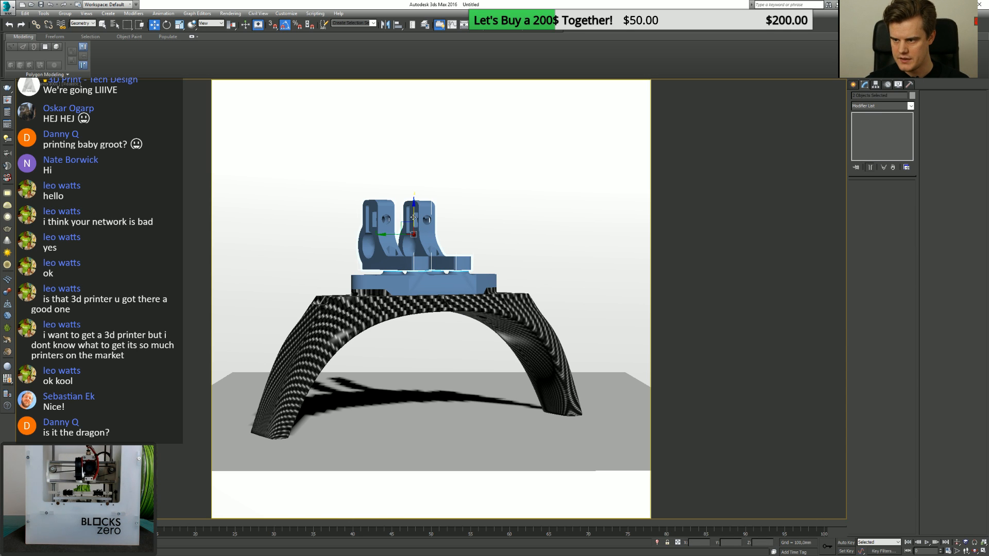
drag(413, 217, 414, 218)
click(442, 339)
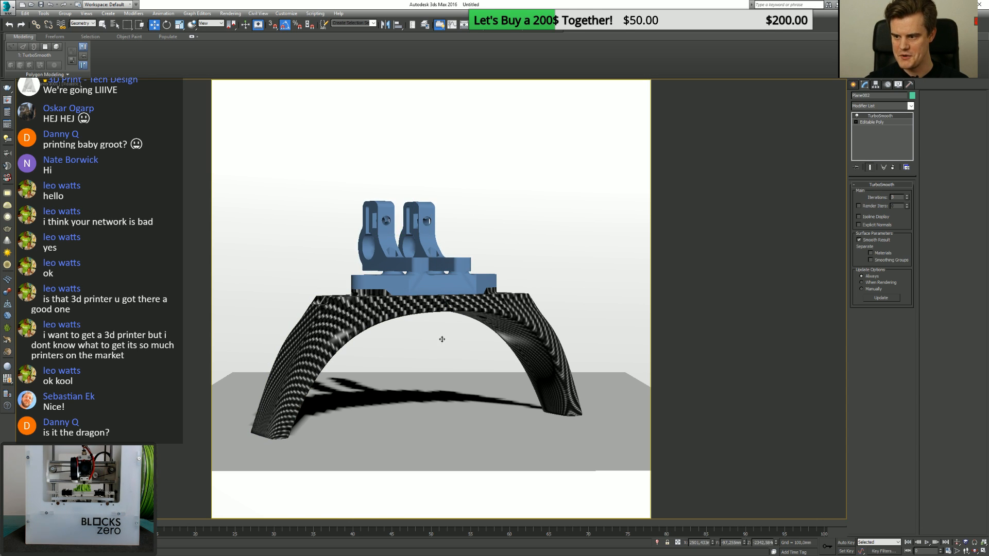
Change to a Perspective view orbited to show the backdrop and camera, and reset the selection filter to All.
key(p)
scroll(486, 339, down, 10)
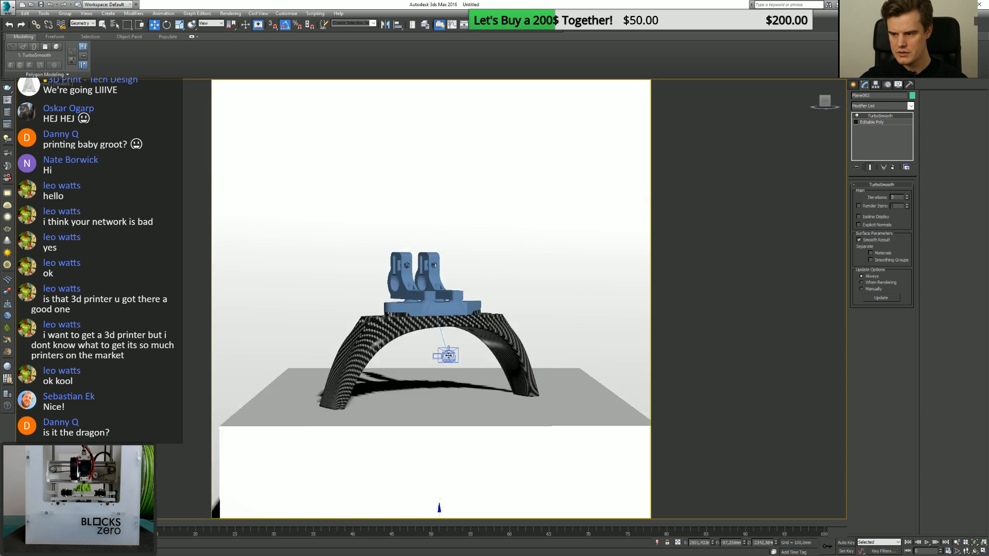
alt+middle_drag(448, 382, 489, 390)
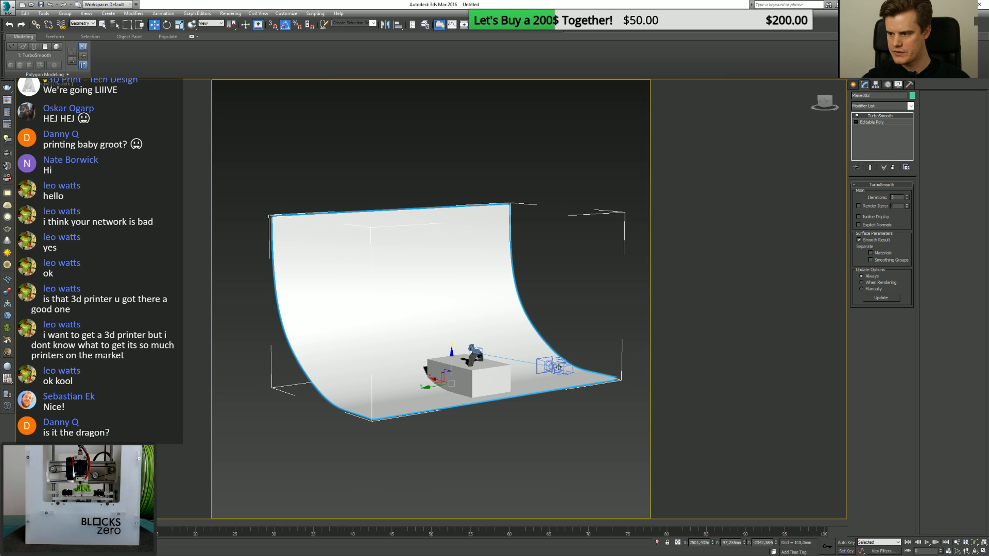
click(560, 420)
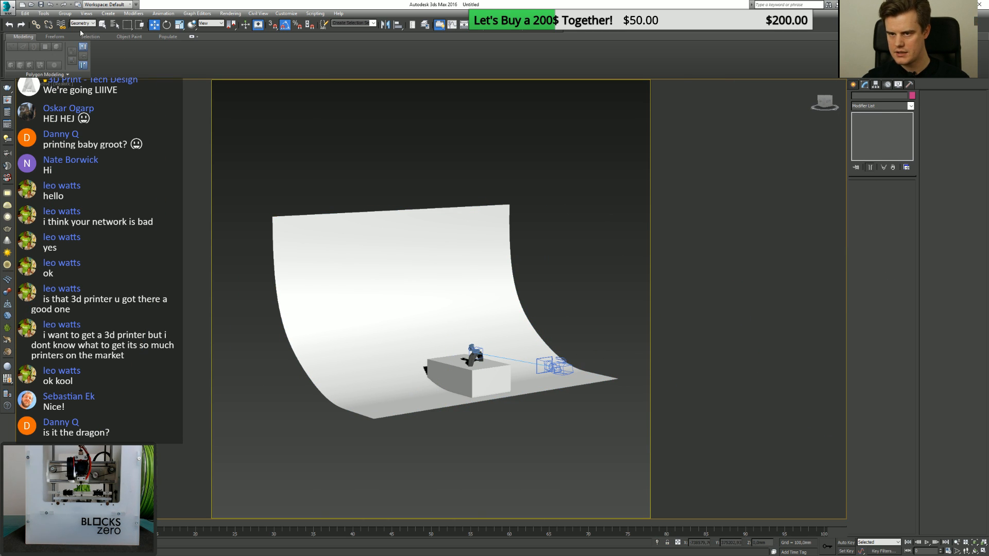
click(83, 23)
click(82, 30)
Select the camera and raise it to look slightly down on the arch, then recentre the arch in the camera view.
click(556, 359)
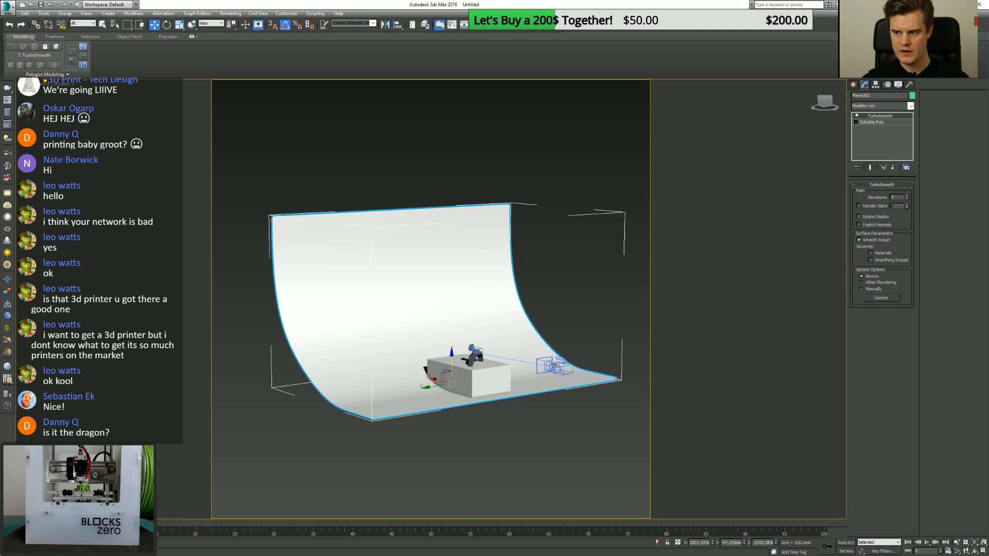
click(552, 365)
key(c)
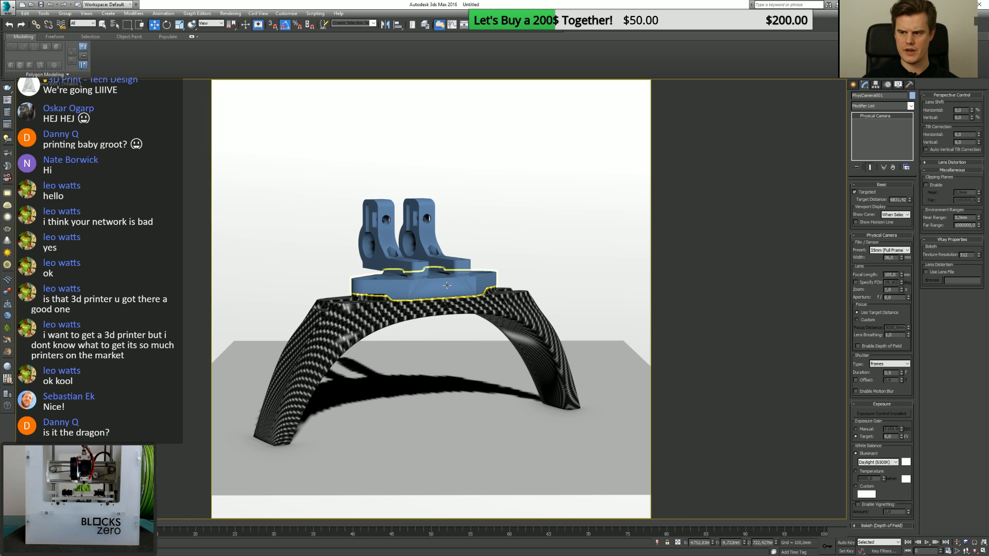
middle_drag(439, 287, 448, 288)
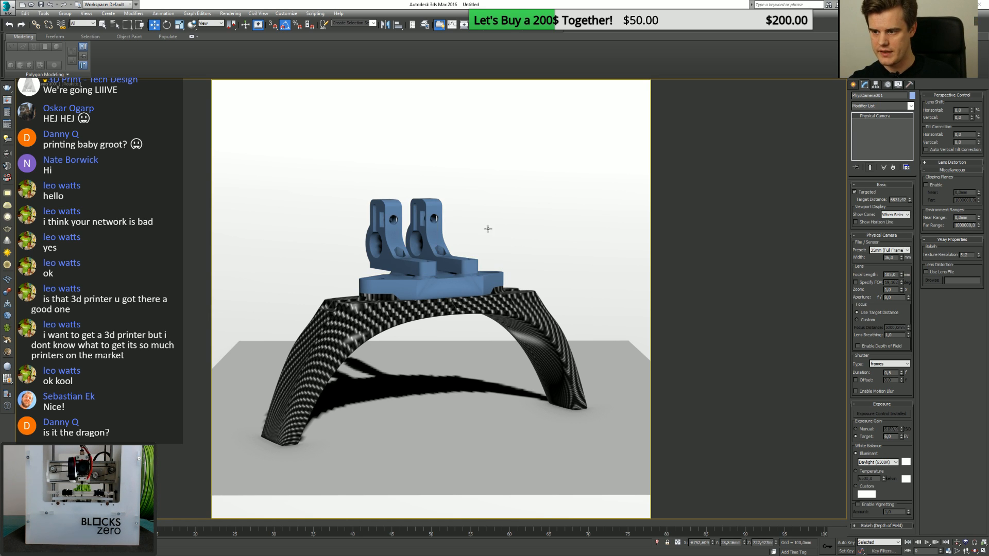
click(466, 248)
key(m)
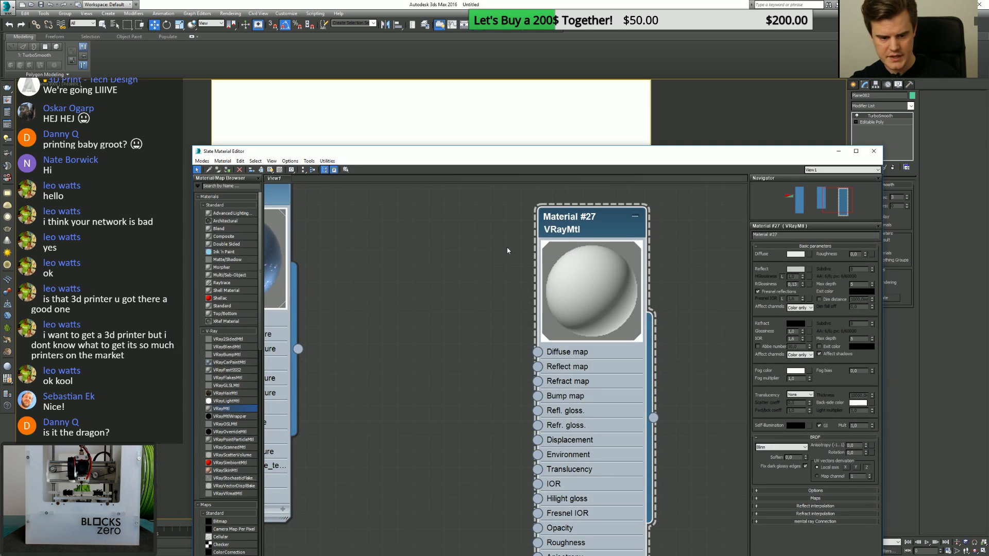
key(m)
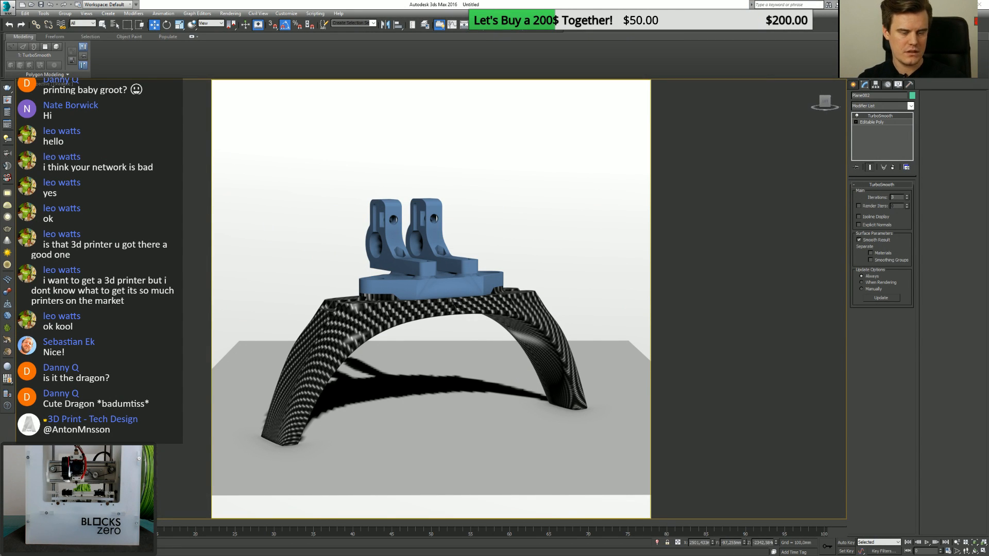
Apply the Studio Setup preset in the V-Ray quick settings and lower the AA quality to 2 maximum subdivisions.
click(8, 126)
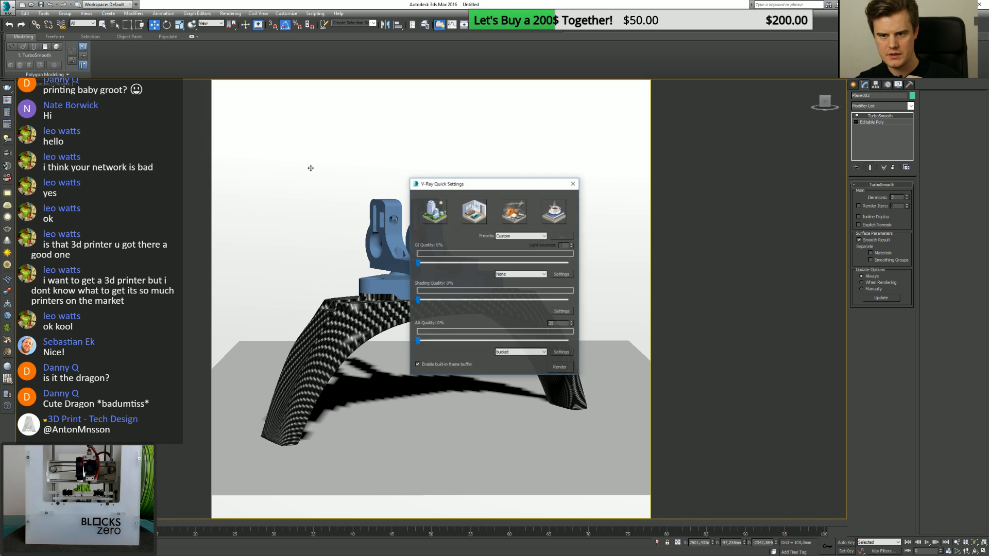
drag(460, 178, 308, 128)
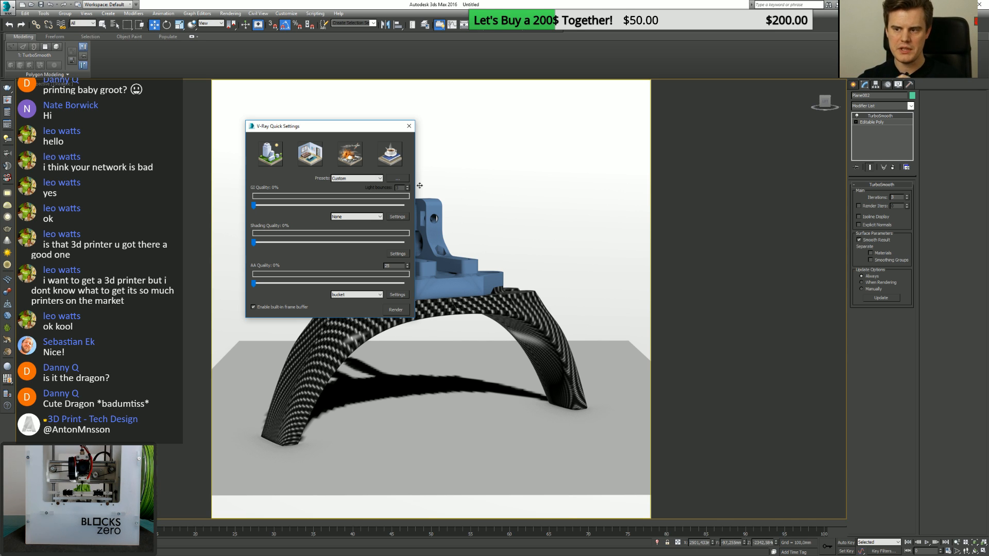
click(384, 161)
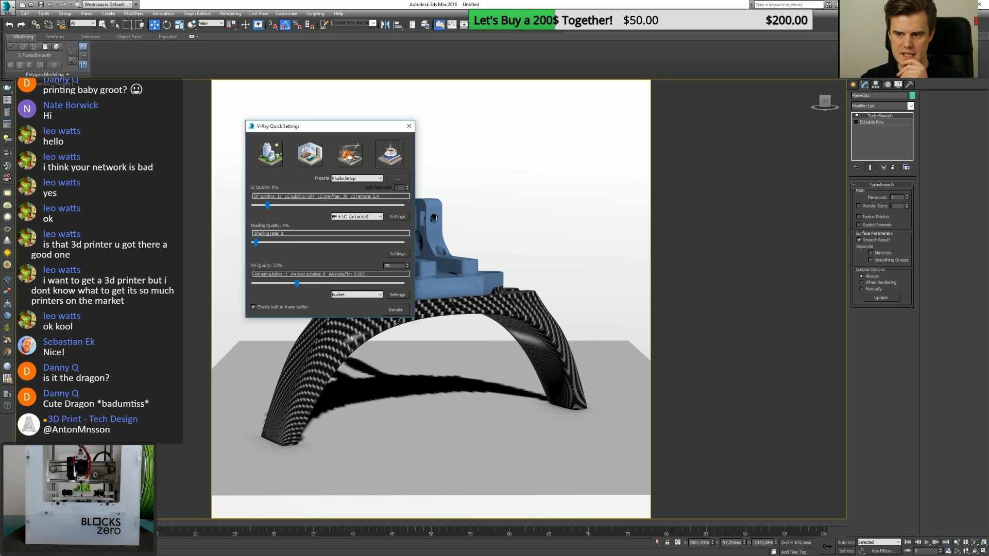
drag(297, 285, 260, 287)
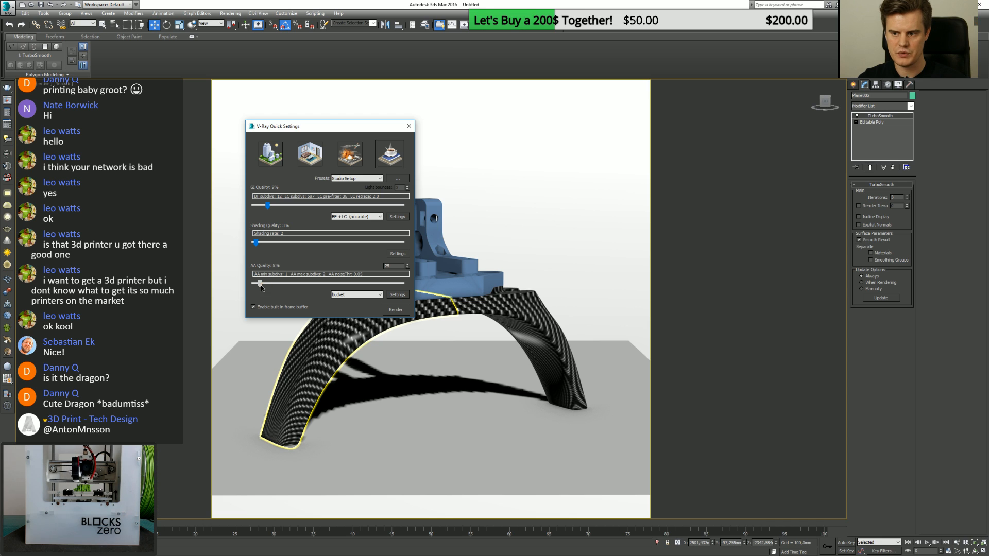
Start a V-Ray test render, view the frame buffer at 100%, and close it along with the quick settings.
click(400, 310)
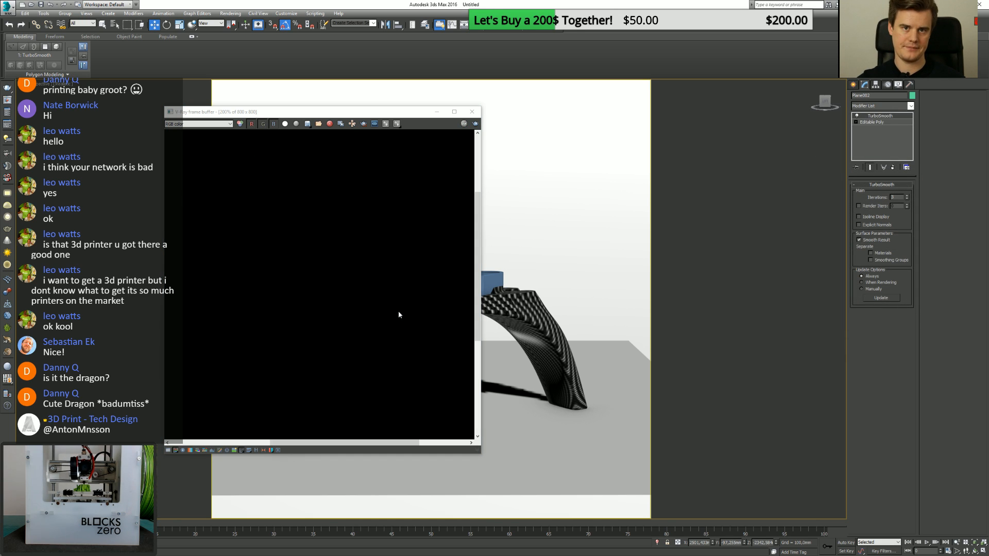
click(399, 314)
scroll(398, 313, down, 2)
scroll(399, 312, up, 1)
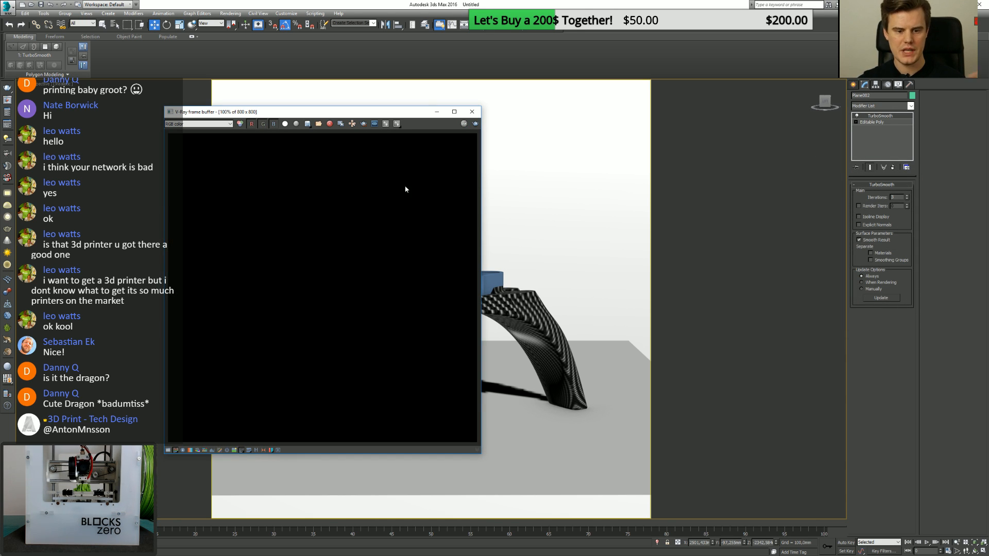
click(471, 111)
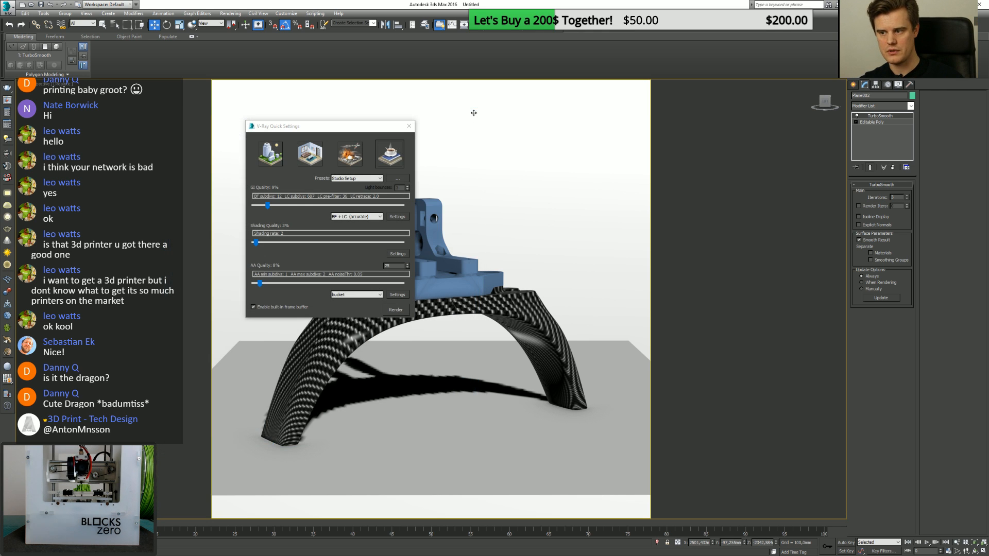
click(409, 126)
Draw a plane-type VRayLight beside the backdrop, near the pedestal, in an orbited view of the scene.
click(413, 251)
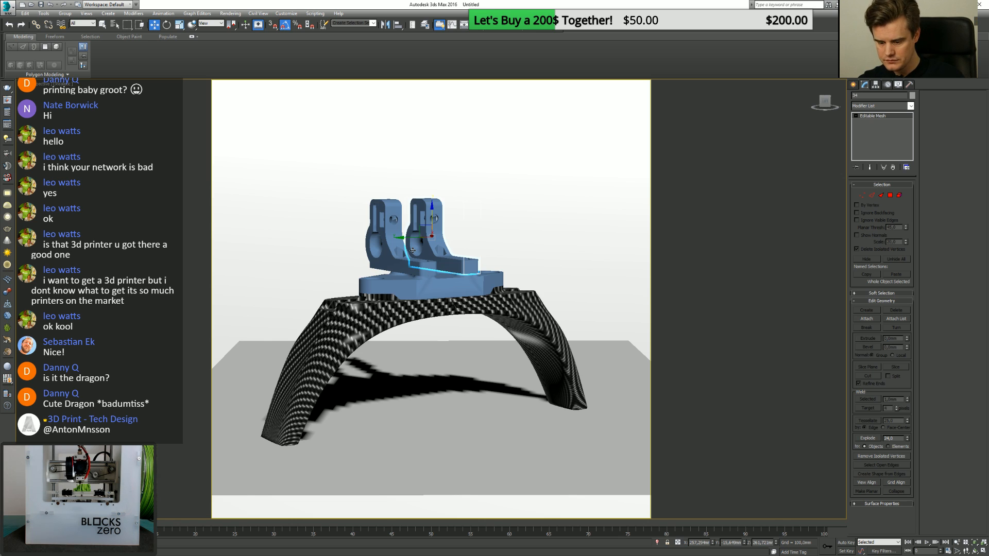
scroll(412, 250, down, 8)
alt+middle_drag(412, 251, 477, 287)
click(713, 220)
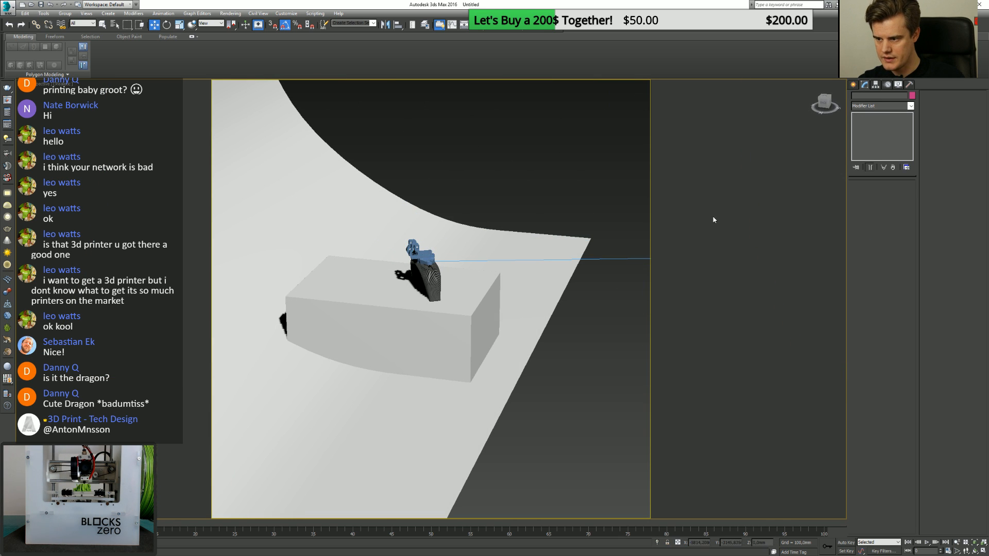
click(853, 84)
click(883, 97)
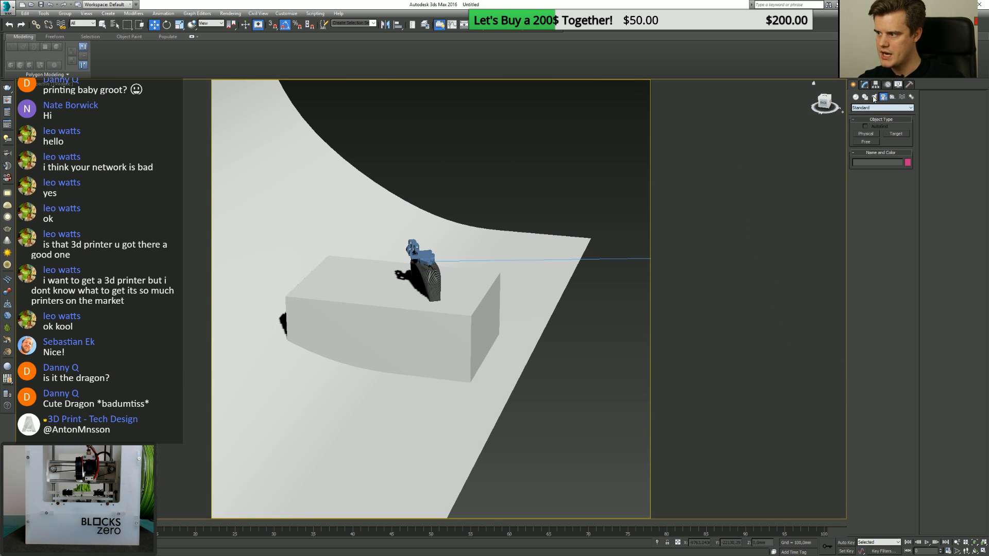
click(873, 97)
click(874, 107)
click(874, 125)
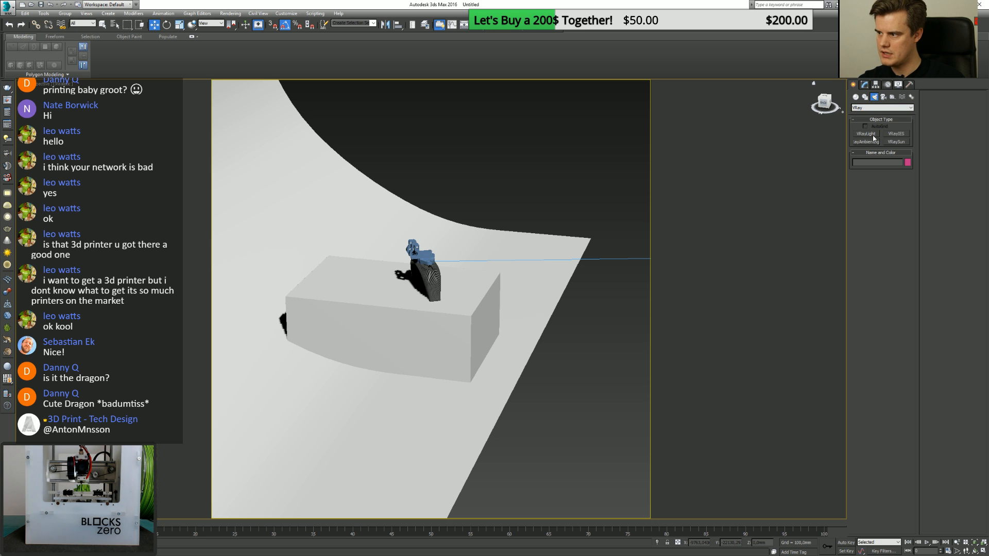
click(865, 133)
drag(573, 334, 631, 423)
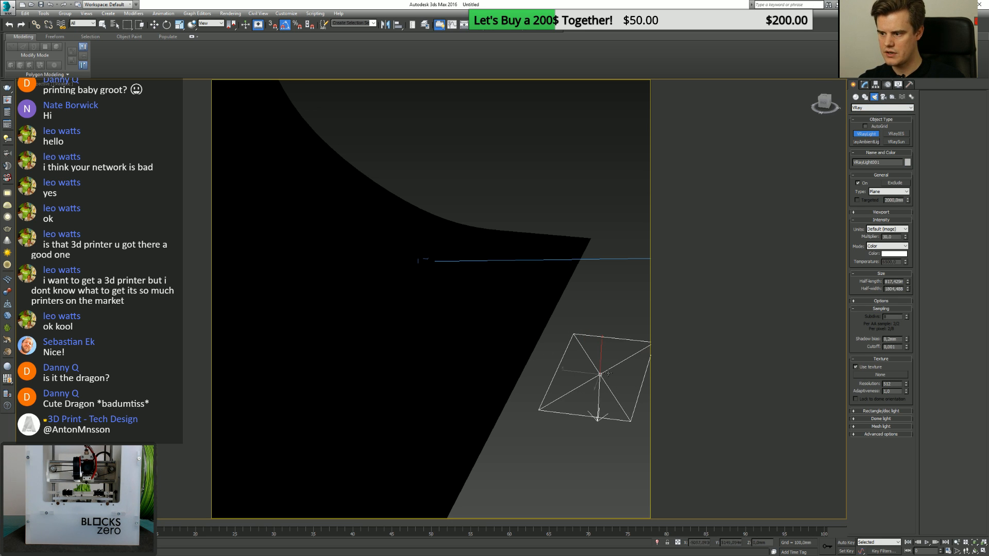
Move the plane light directly above the arch on the pedestal, facing down, and return to the camera view.
key(w)
drag(592, 364, 402, 171)
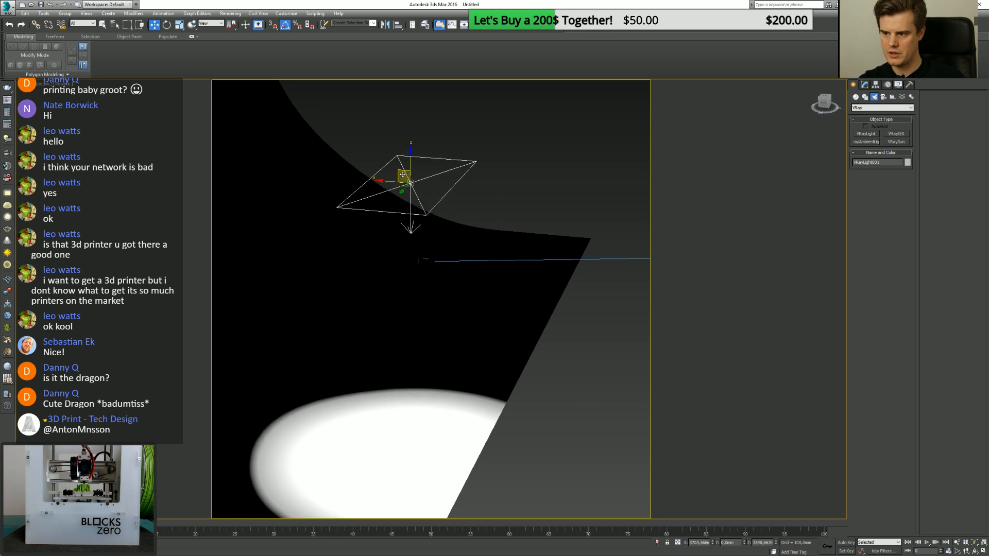
alt+middle_drag(484, 201, 432, 265)
scroll(428, 231, down, 5)
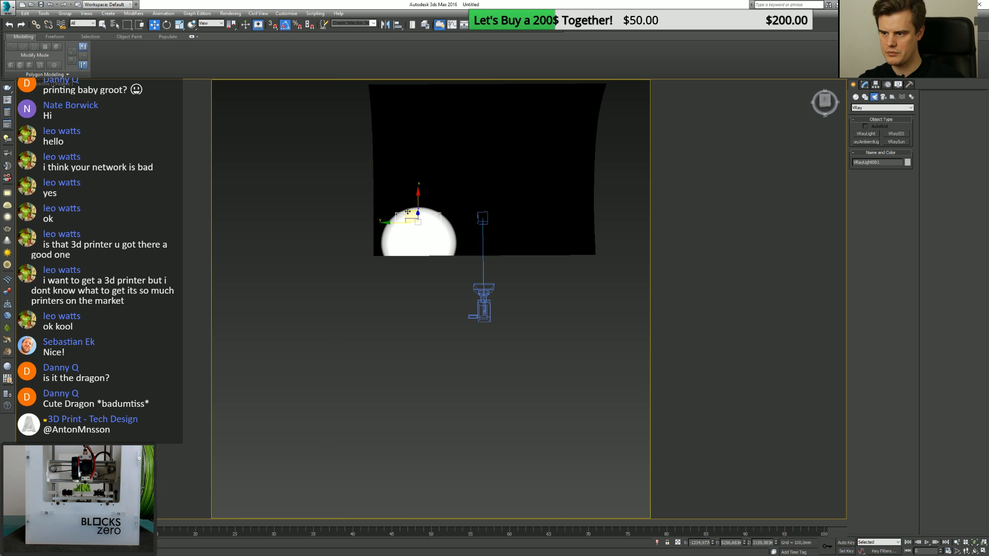
drag(407, 212, 475, 210)
alt+middle_drag(475, 210, 499, 194)
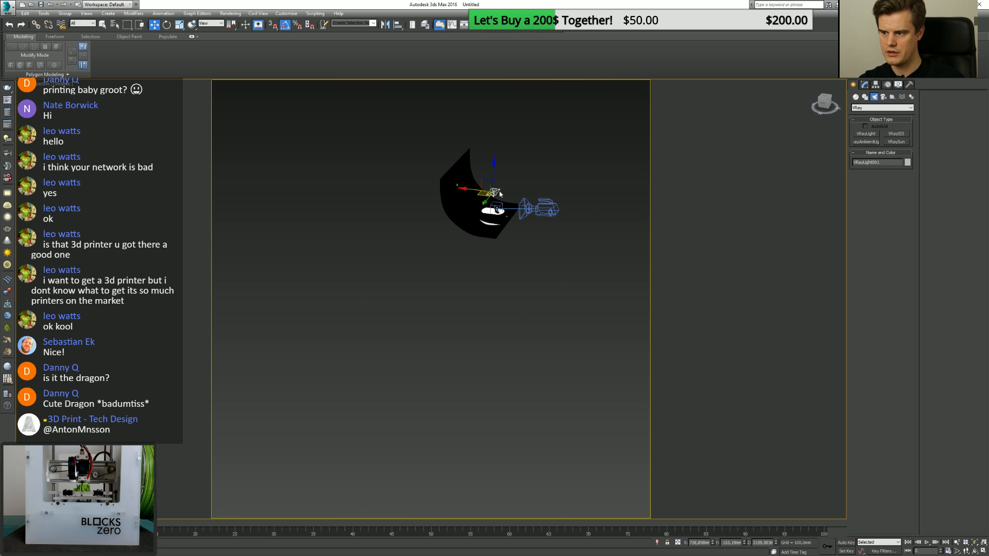
scroll(500, 194, up, 8)
drag(415, 198, 456, 202)
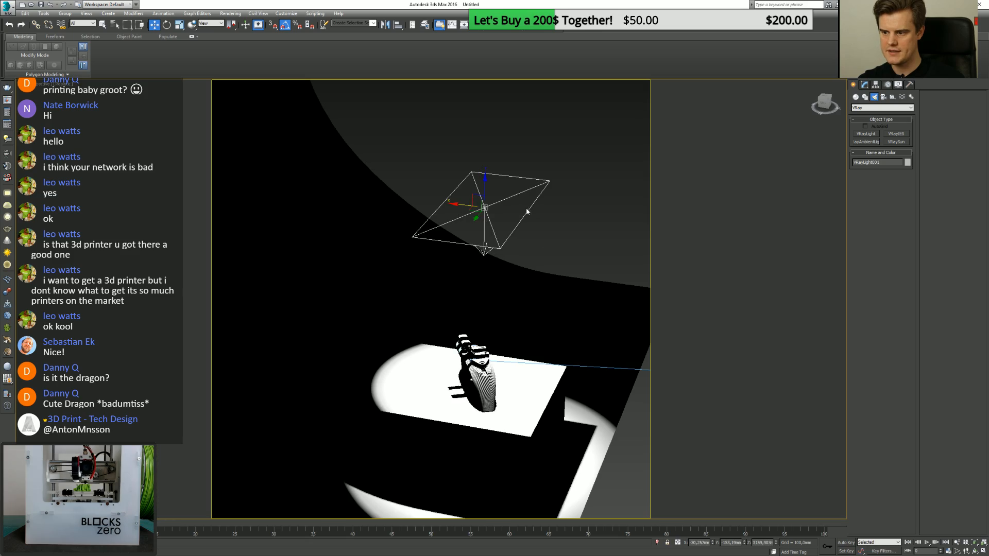
key(c)
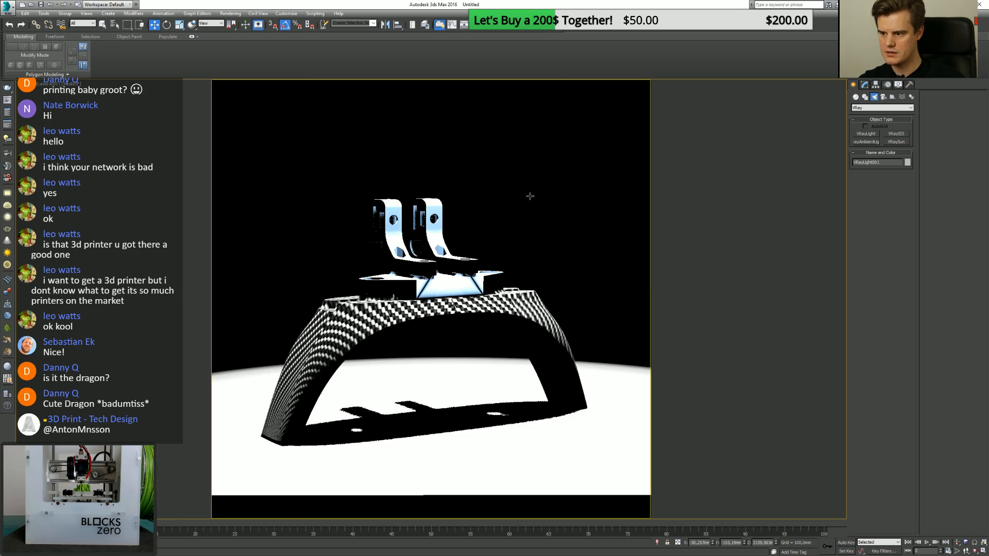
Test-render the overhead plane light, close the frame buffer, and set the light's intensity units to Radiant power (W) with a multiplier of 100.
click(517, 25)
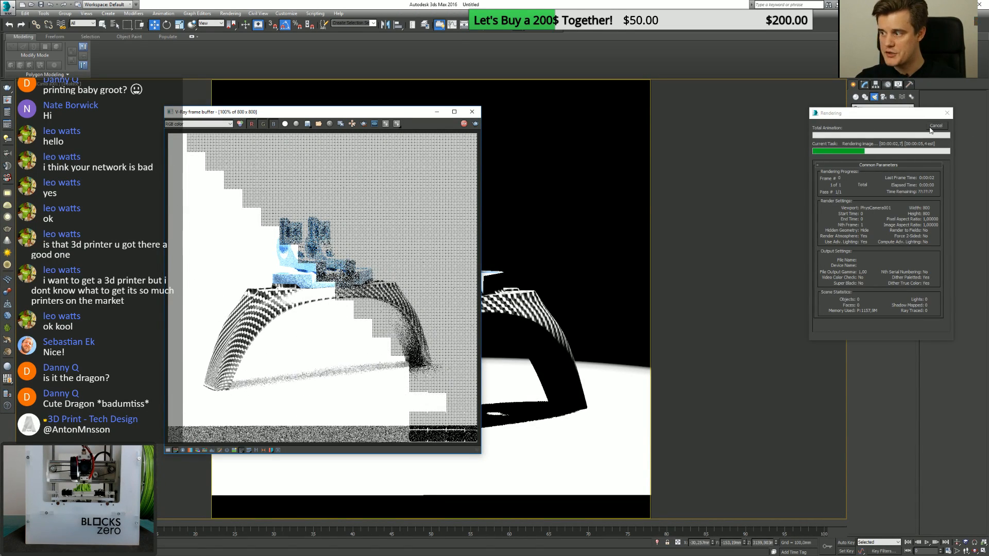
click(472, 114)
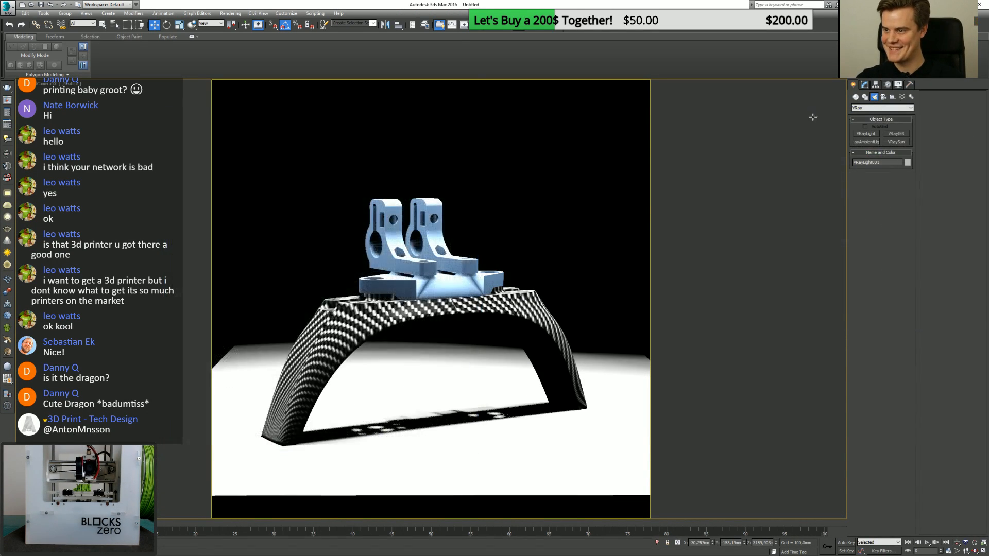
click(894, 240)
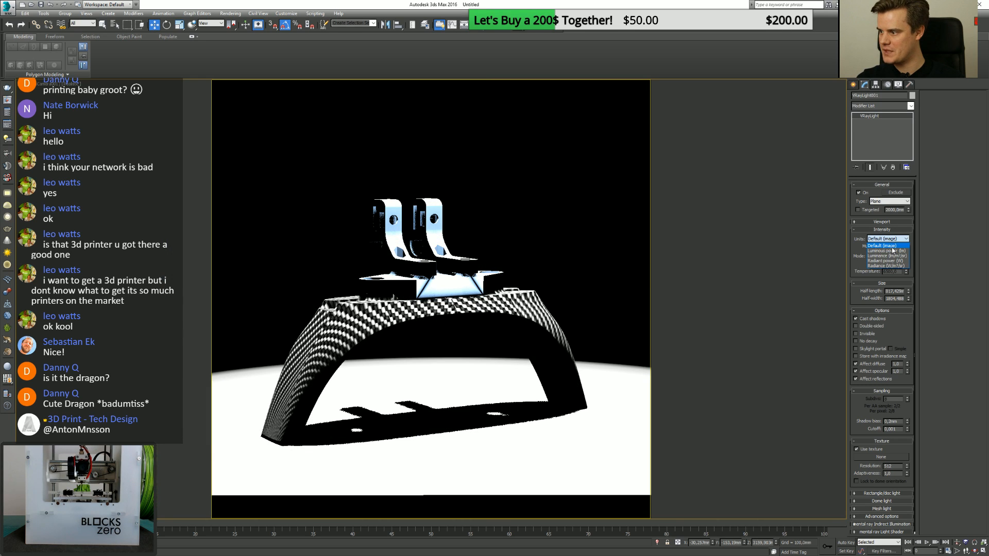
click(890, 262)
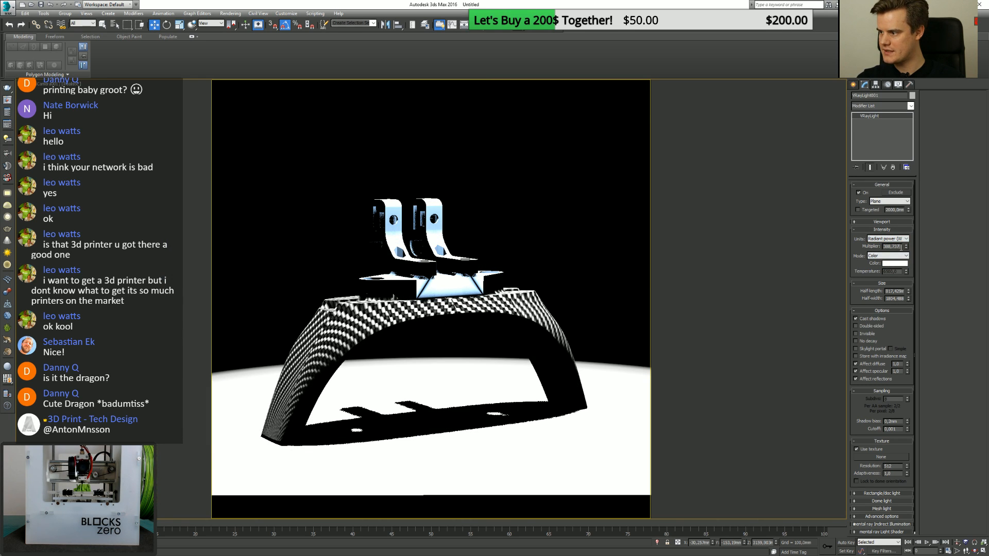
text(100)
key(Return)
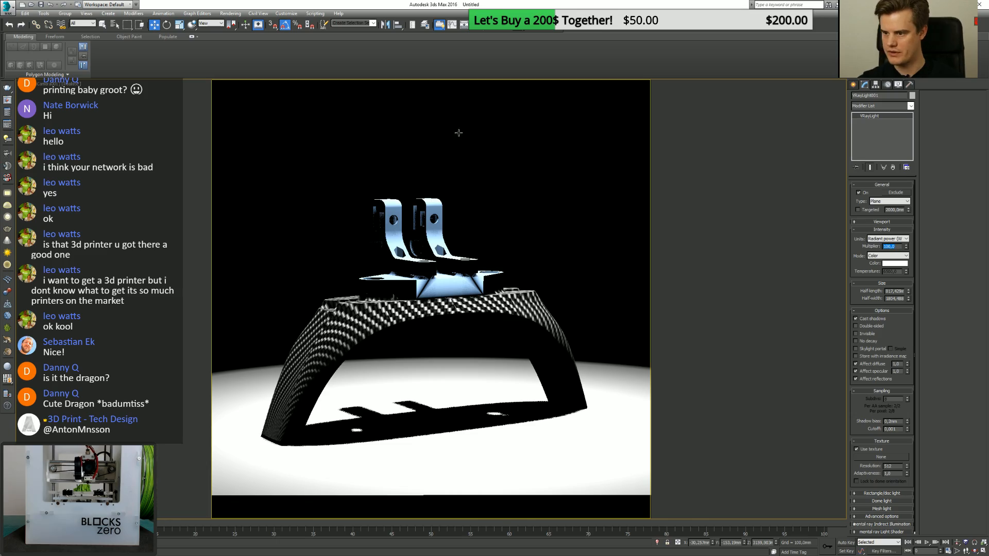
Render the scene again and inspect the arch assembly at 200% in an enlarged frame buffer window.
click(520, 28)
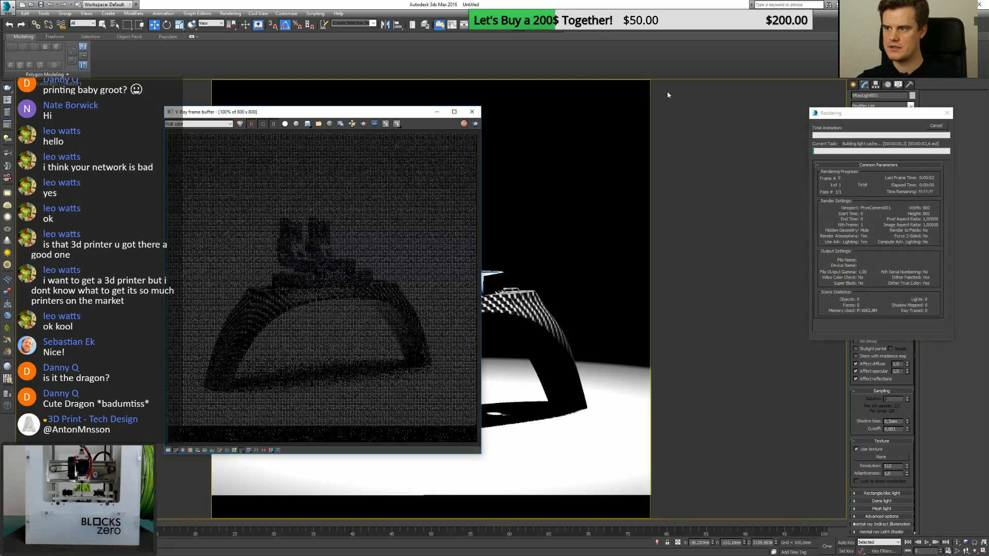
scroll(315, 221, up, 1)
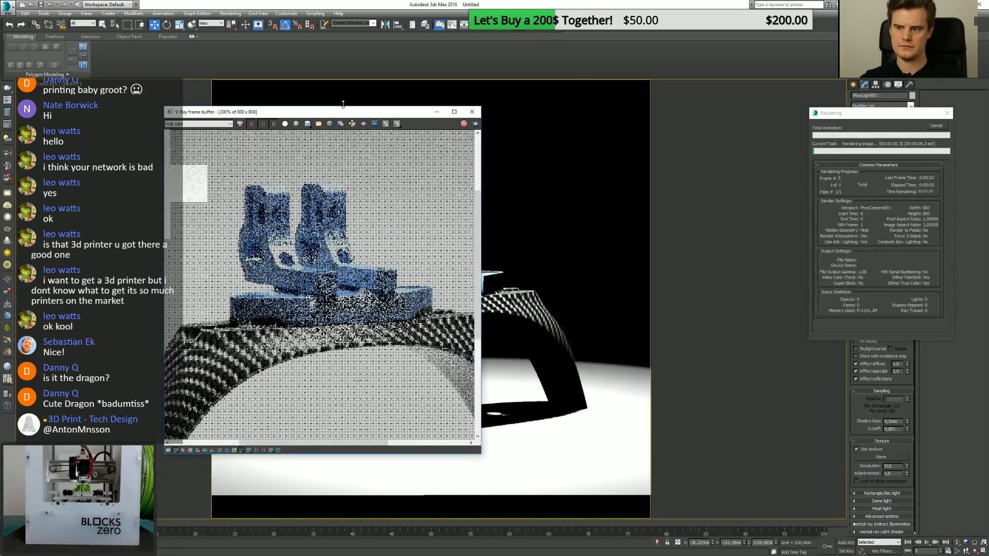
drag(343, 114, 360, 65)
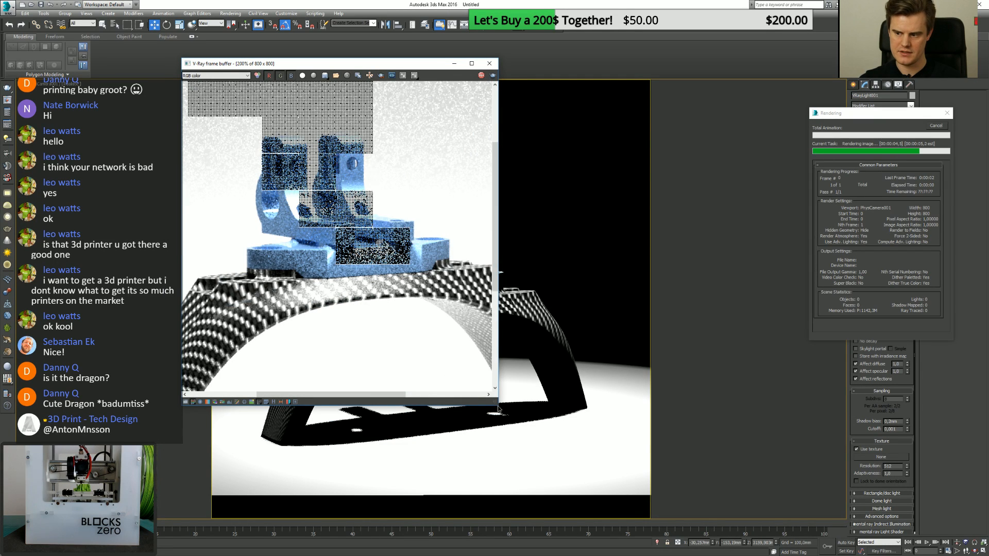
drag(498, 405, 687, 484)
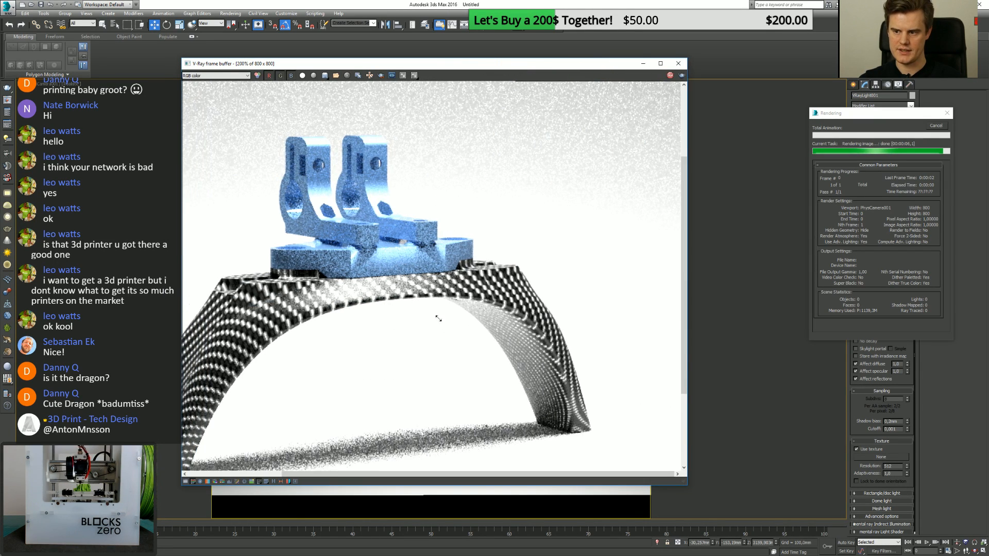
middle_drag(505, 299, 504, 296)
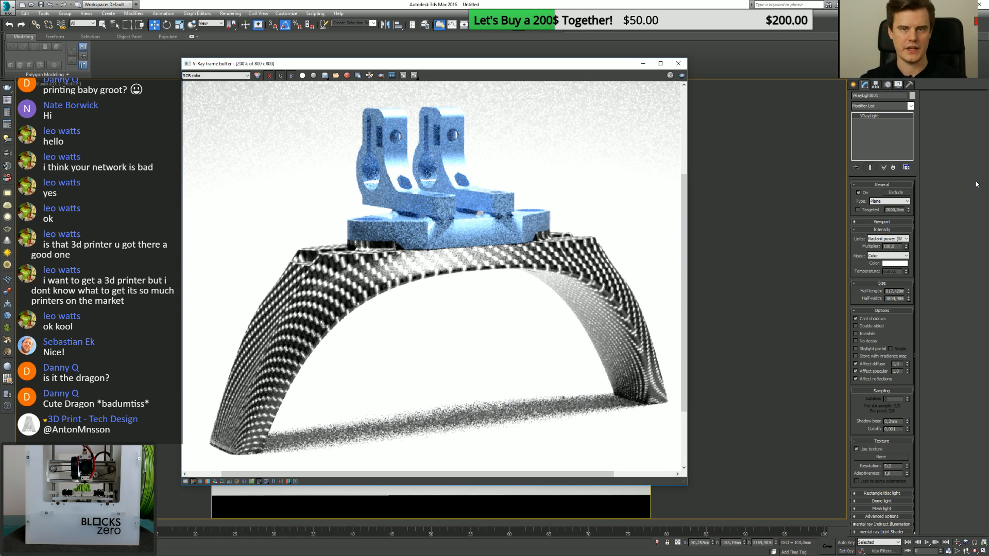
Set the plane light's multiplier to 50 and re-render the last view.
click(895, 246)
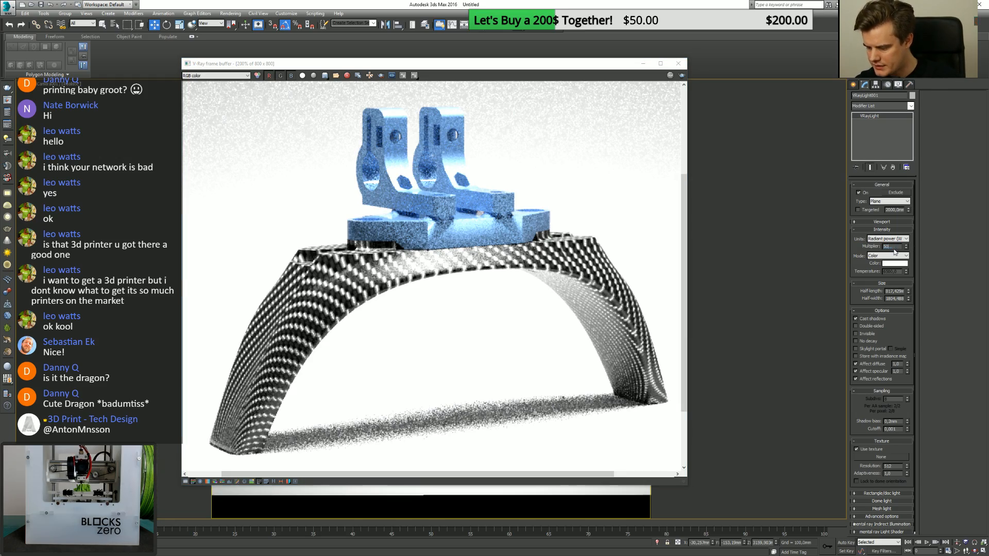
text(50)
key(Return)
click(681, 76)
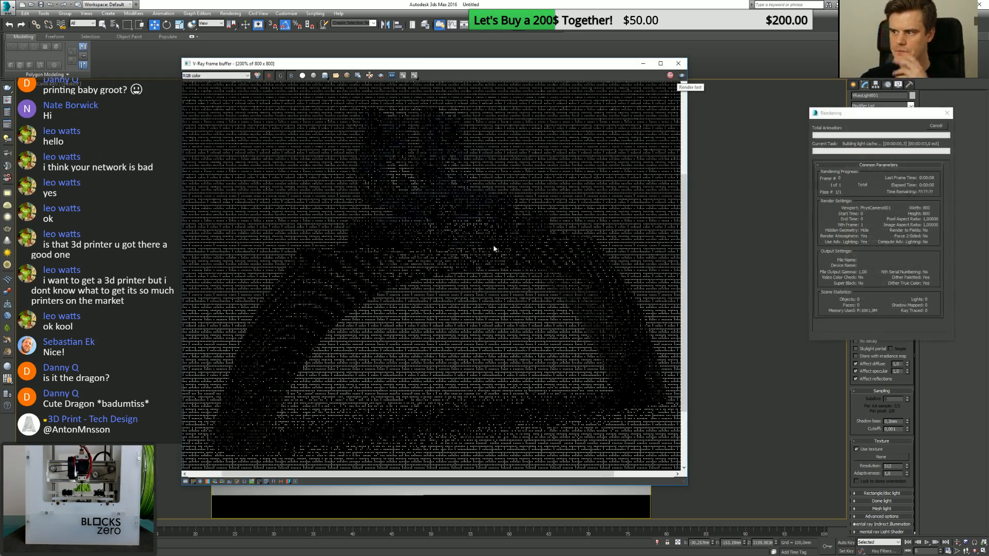
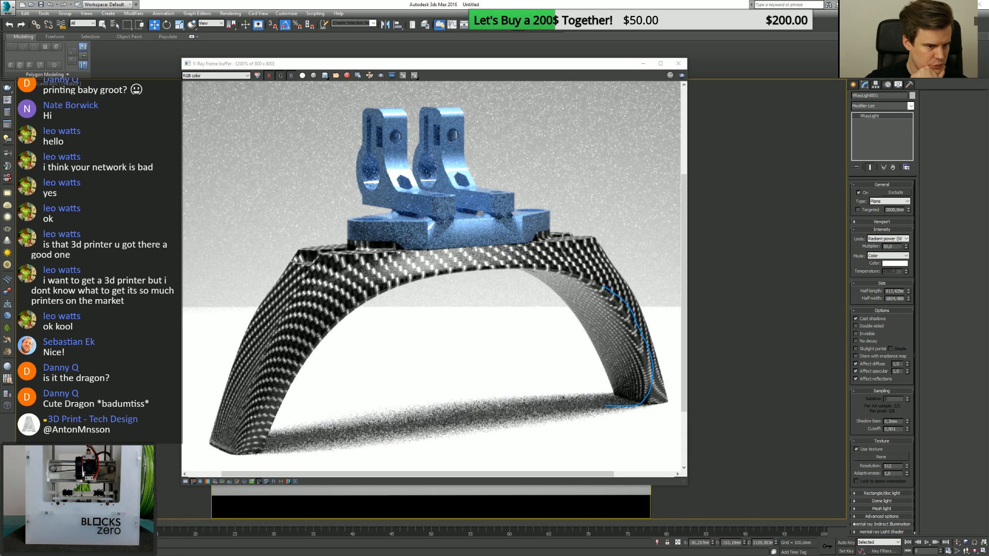
mouse_move(604, 286)
mouse_down()
mouse_move(529, 296)
mouse_move(570, 399)
mouse_move(638, 394)
mouse_move(565, 276)
mouse_up()
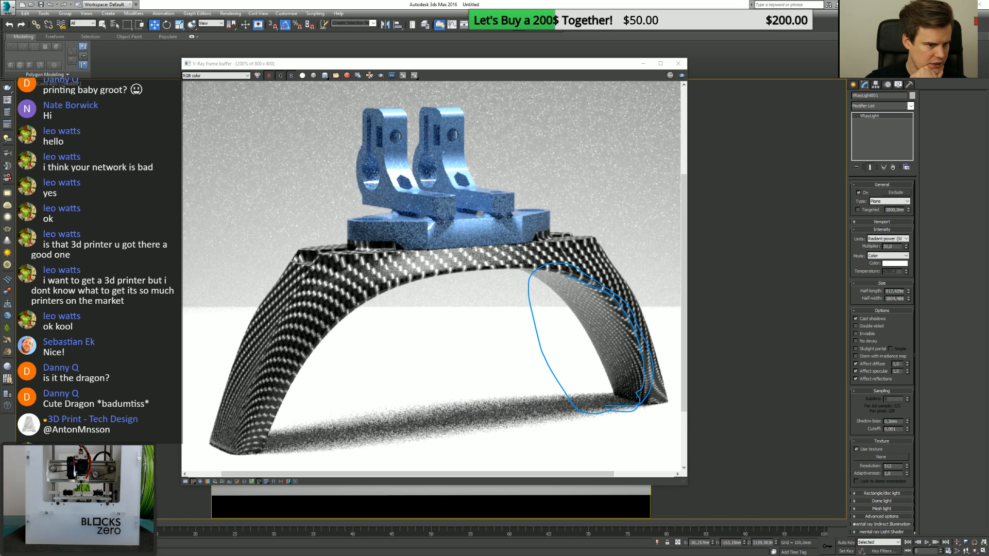
drag(390, 198, 458, 185)
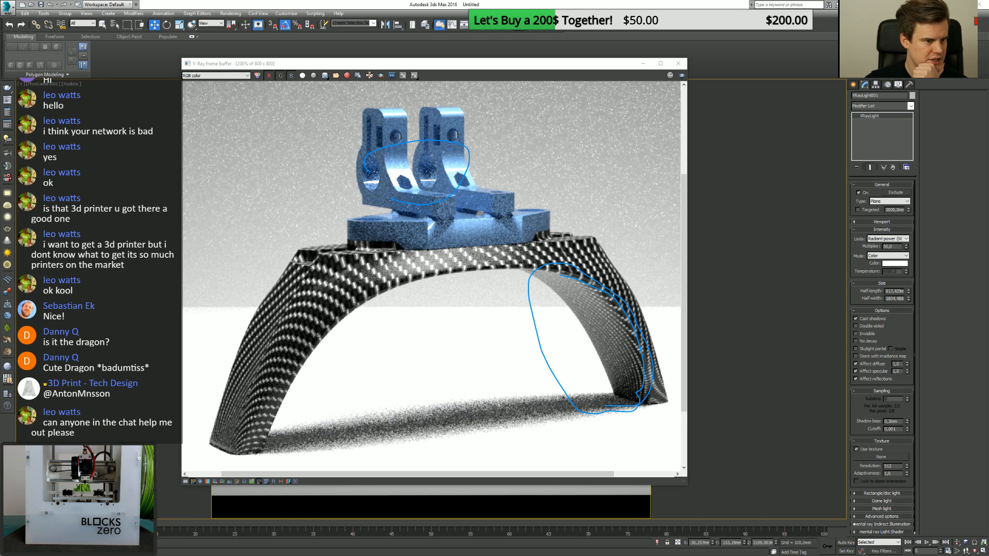
mouse_move(363, 130)
mouse_down()
mouse_move(443, 128)
mouse_move(379, 97)
mouse_up()
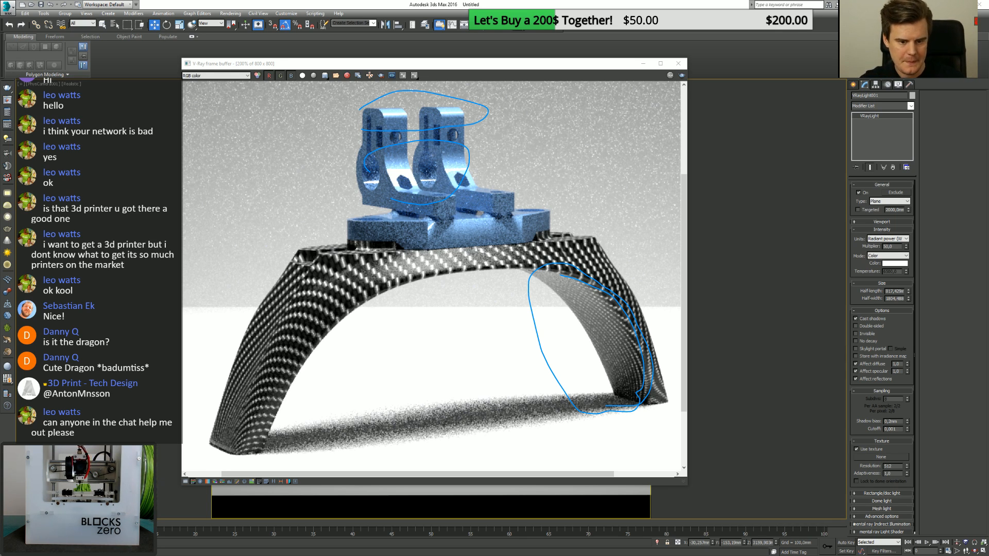
key(Escape)
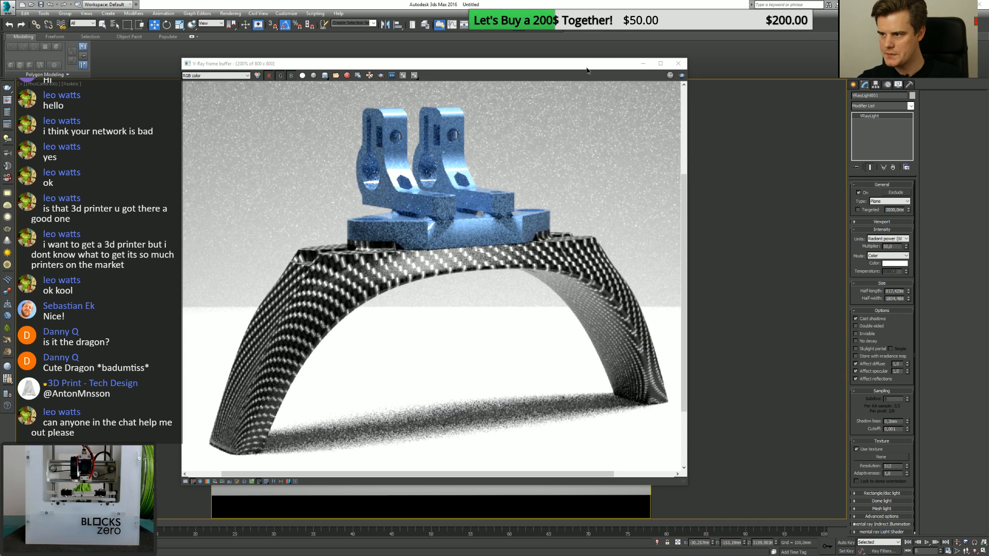
Minimize the frame buffer, set the plane light's half-length and half-width to 15 mm, and return to the camera view.
drag(587, 70, 564, 76)
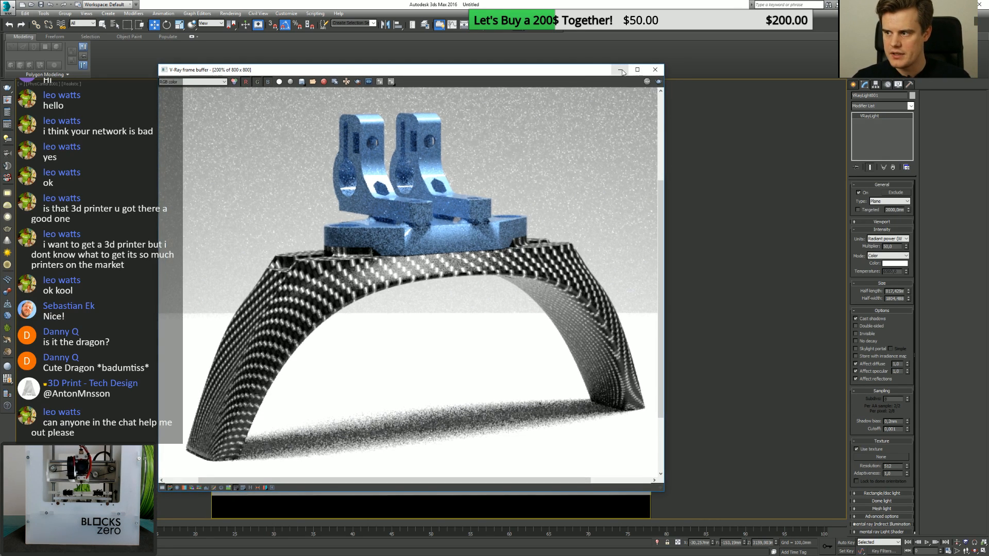
click(620, 70)
right_click(576, 170)
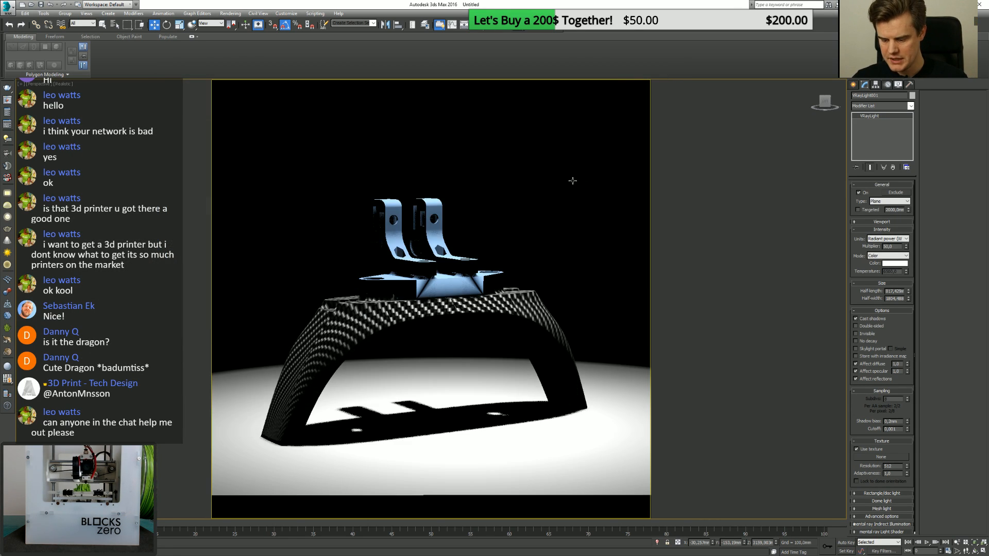
scroll(572, 180, down, 6)
alt+middle_drag(545, 178, 516, 277)
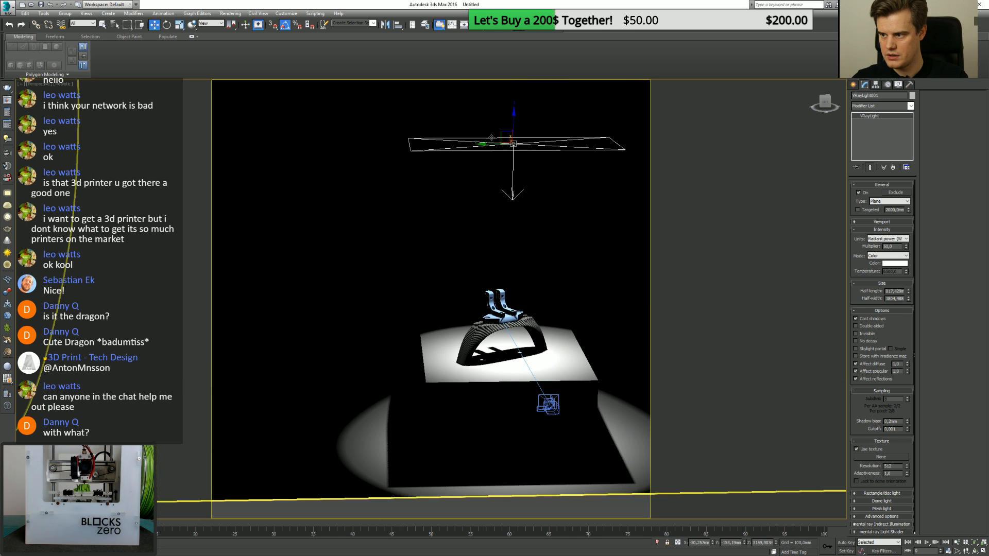
alt+middle_drag(492, 138, 894, 314)
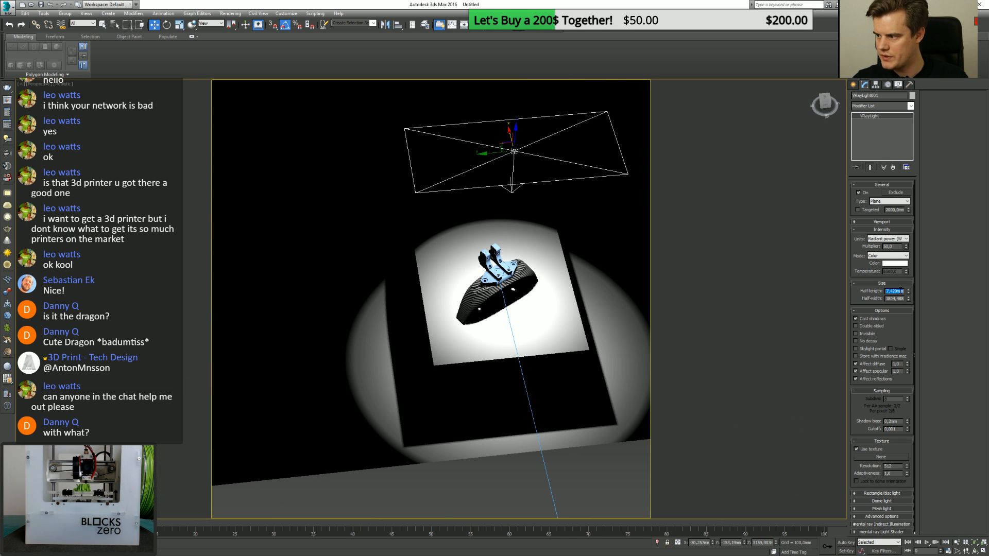
key(Tab)
text(15)
key(Tab)
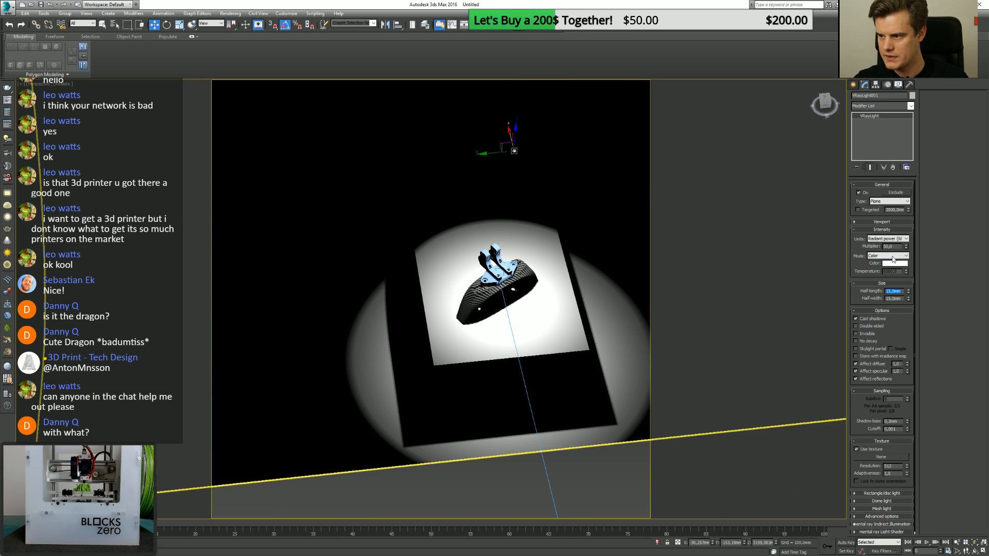
key(c)
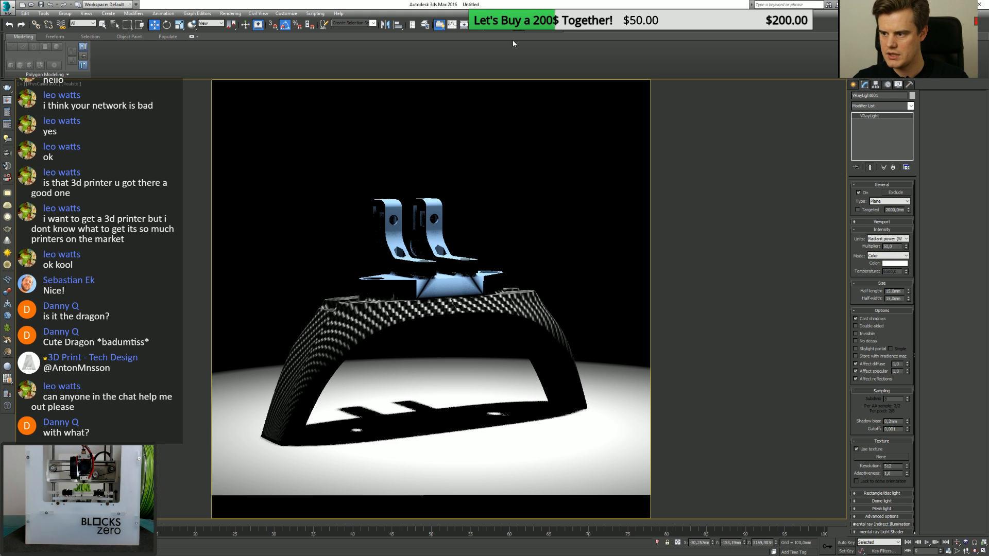
Render the scene with the small plane light and view the whole image at 100% in the frame buffer.
key(shift+q)
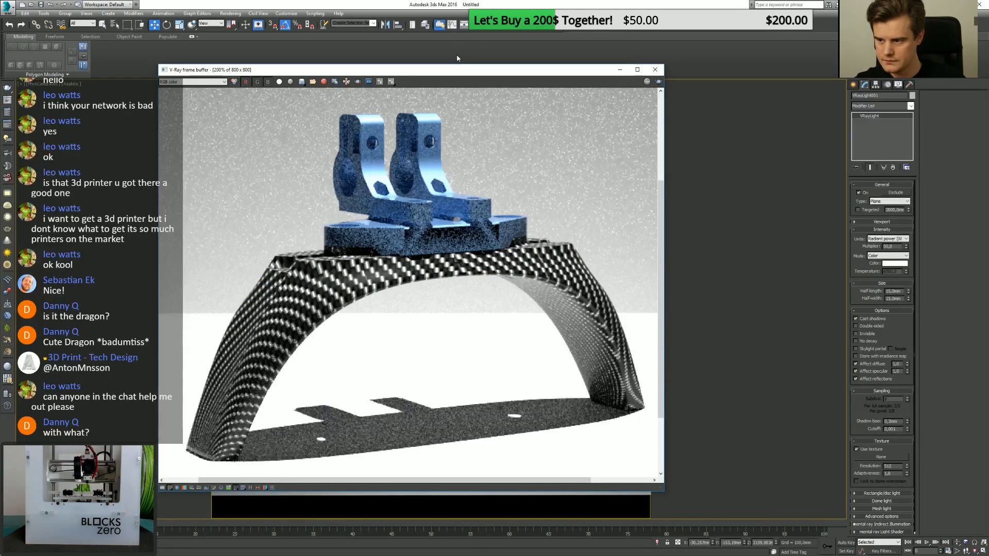
drag(454, 69, 458, 69)
scroll(458, 203, down, 1)
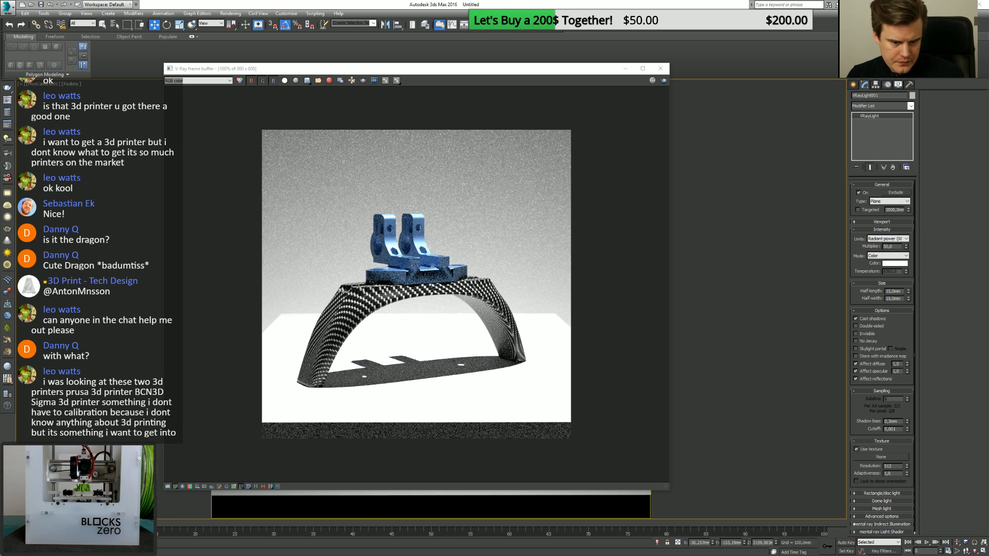
click(590, 205)
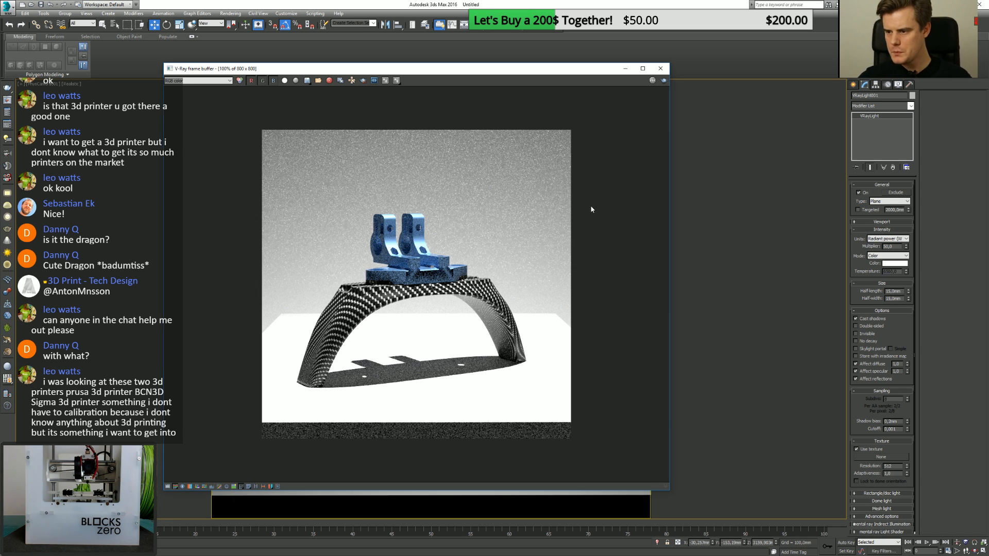
Set the plane light's half-length and half-width to 150 mm and clear the frame buffer out of the way.
click(893, 290)
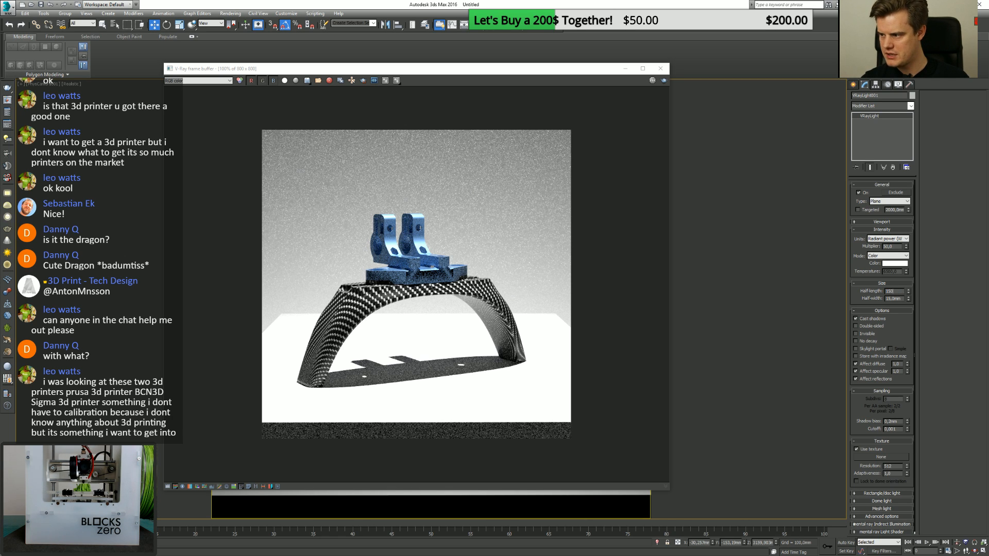
key(Tab)
text(15)
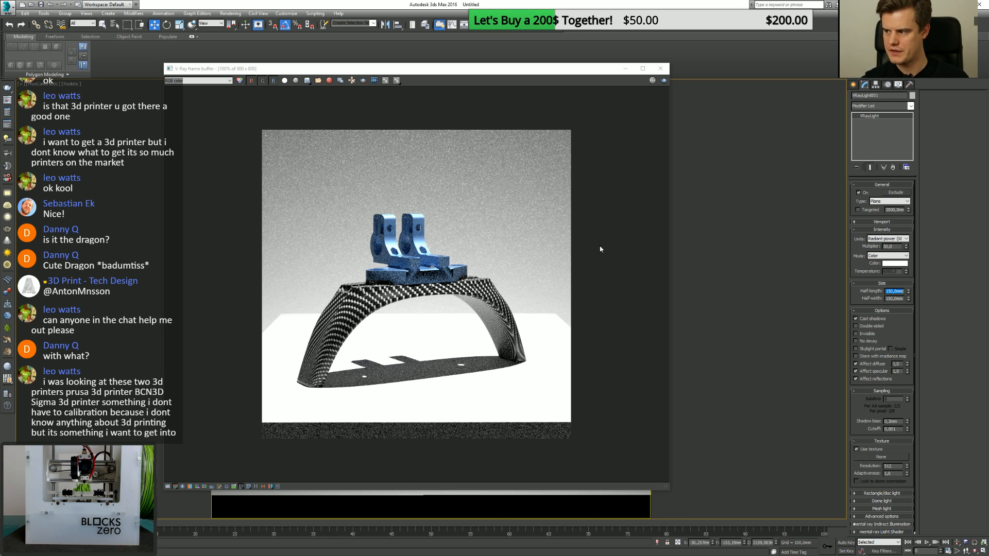
drag(573, 76, 822, 72)
click(889, 72)
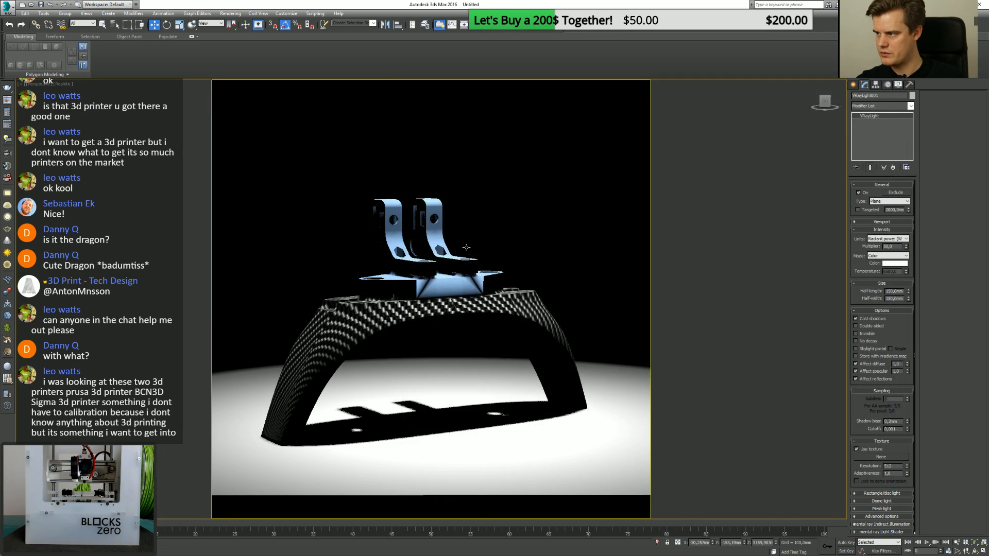
Enlarge the overhead plane light to a half-width of about 846 mm and a slightly smaller half-length in an orbited view.
alt+middle_drag(476, 340, 495, 362)
scroll(468, 262, down, 6)
alt+middle_drag(468, 262, 476, 291)
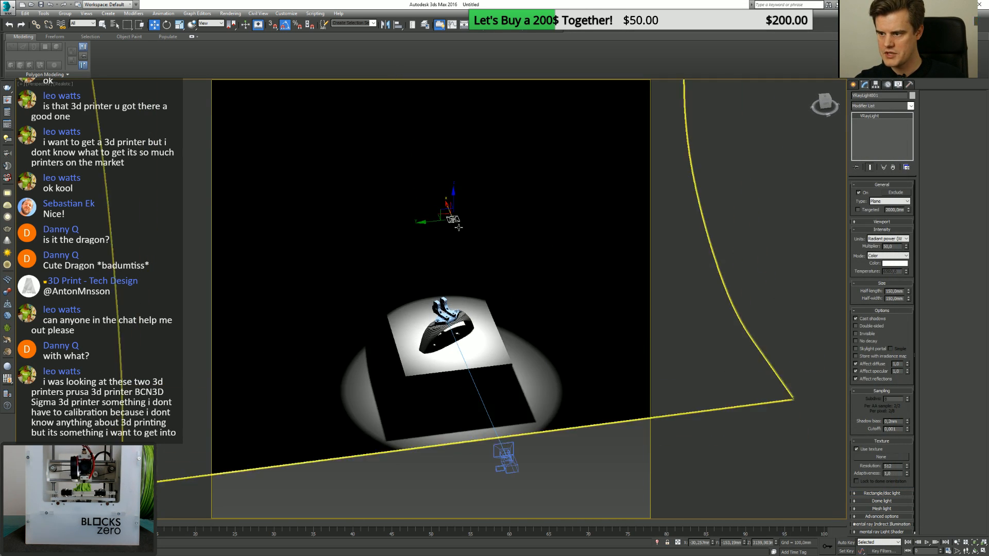
scroll(454, 209, up, 4)
mouse_move(907, 292)
mouse_down()
mouse_move(907, 262)
mouse_move(911, 301)
mouse_move(912, 287)
mouse_up()
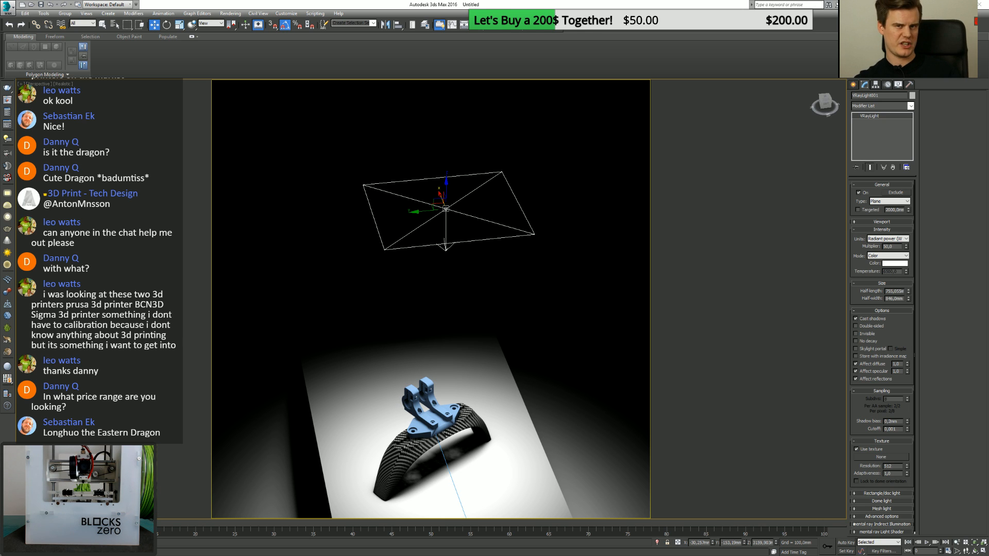
Lower the overhead plane light closer to the arch and set its multiplier to 25.
alt+middle_drag(518, 374, 450, 156)
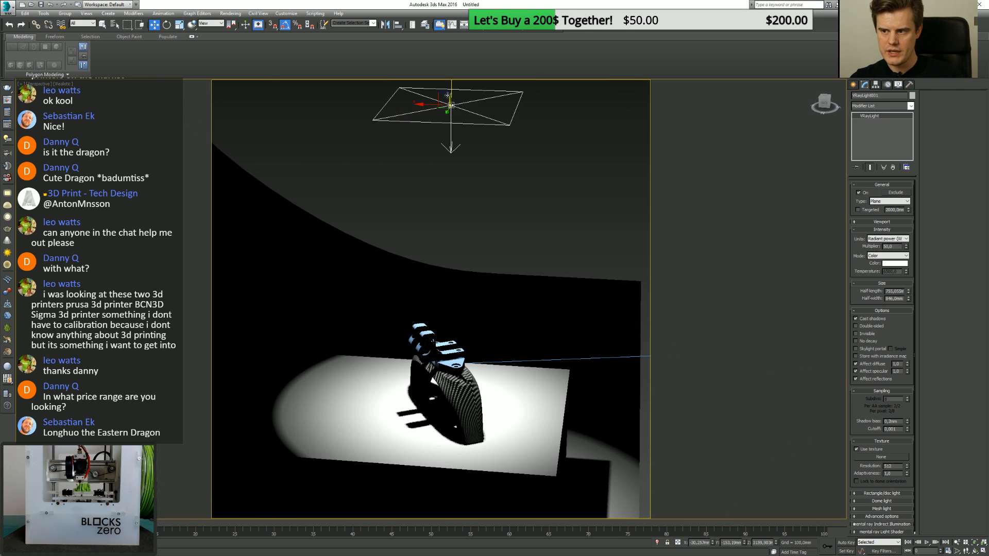
drag(442, 96, 437, 183)
drag(897, 246, 867, 246)
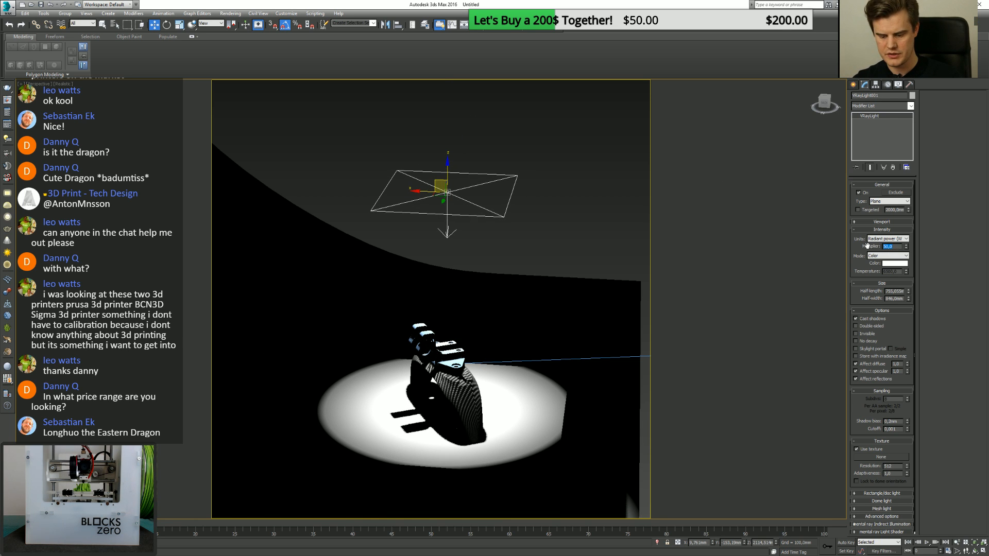
text(25)
key(Return)
Create a copy of the overhead plane light, offset to the side of the arch and pedestal.
alt+middle_drag(458, 259, 405, 222)
shift+drag(405, 222, 345, 311)
click(490, 315)
Rotate the copied plane light upright so that it shines sideways instead of down.
alt+middle_drag(476, 309, 433, 253)
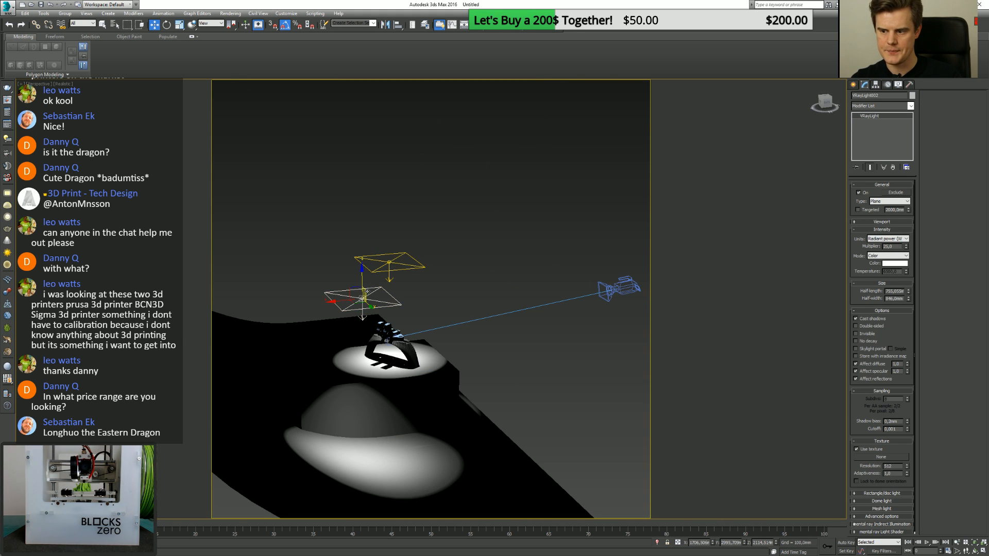
key(e)
drag(337, 288, 346, 324)
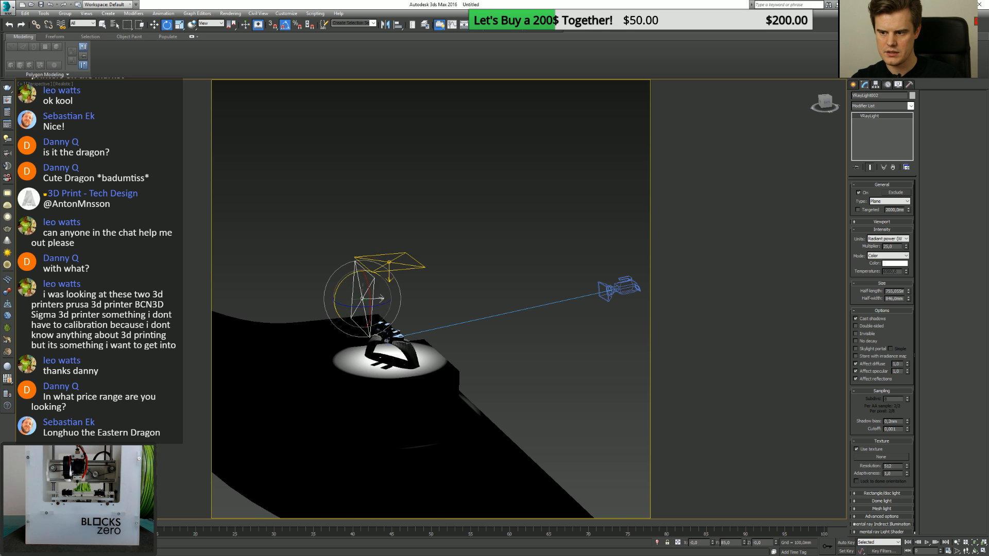
Finish rotating the upright side light and move it close beside the arch and pedestal, lower than its original position.
alt+middle_drag(346, 299, 412, 345)
drag(393, 322, 401, 298)
key(w)
alt+middle_drag(439, 294, 328, 247)
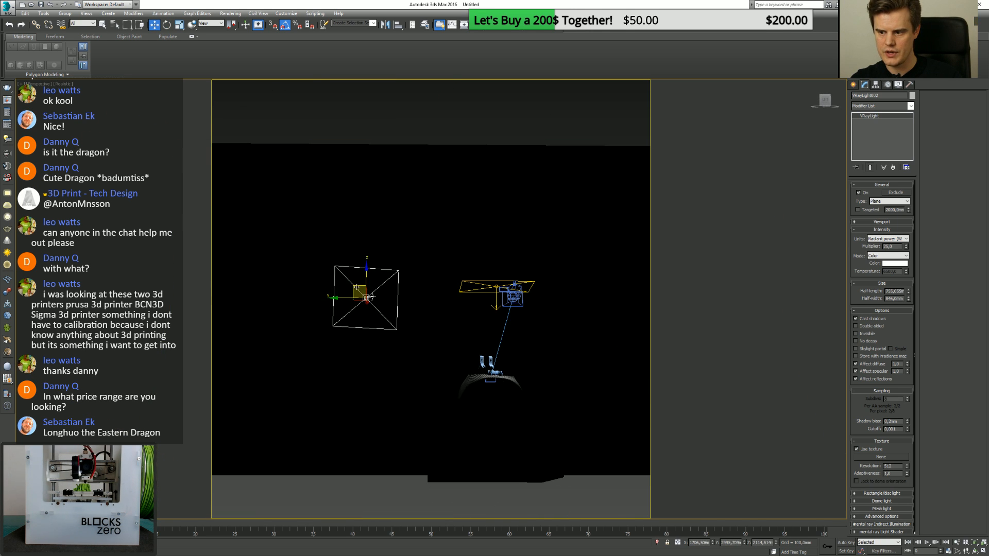
drag(361, 292, 426, 357)
alt+middle_drag(426, 358, 448, 376)
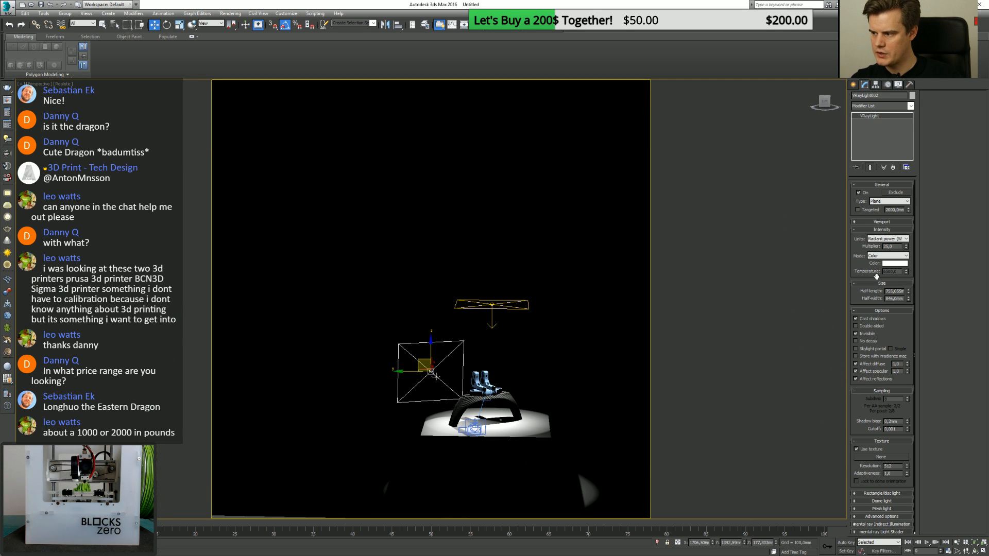
Set the side light's multiplier to 62 and reduce its half-length to about 264 mm.
drag(905, 247, 905, 228)
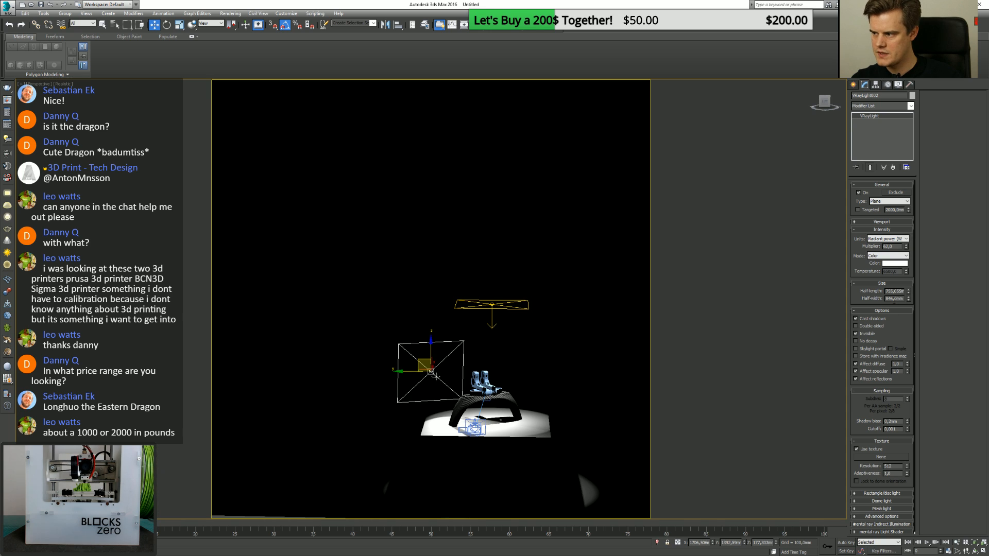
drag(907, 295, 908, 330)
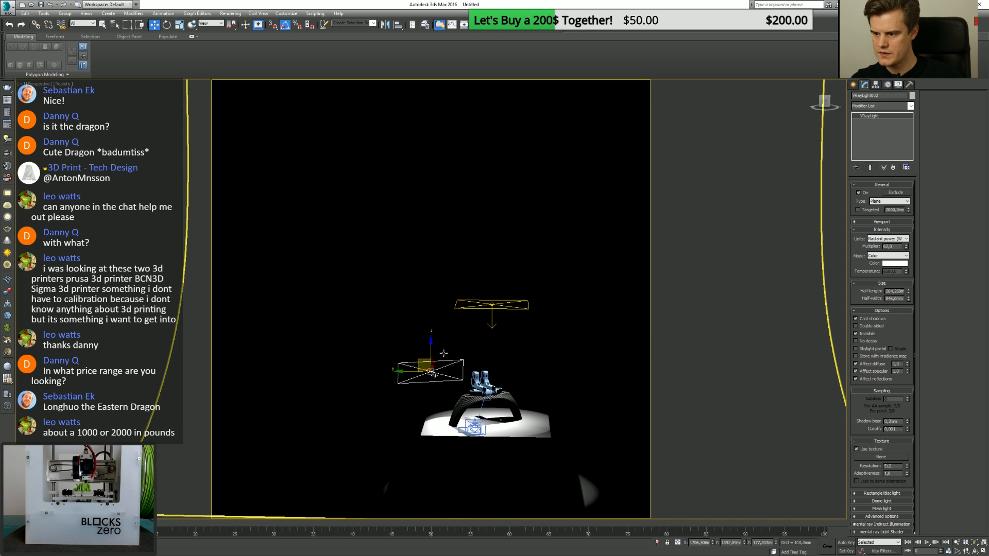
Lower the side light to about the arch's height and tilt it by 5 degrees.
drag(433, 350, 433, 366)
alt+middle_drag(434, 374, 434, 362)
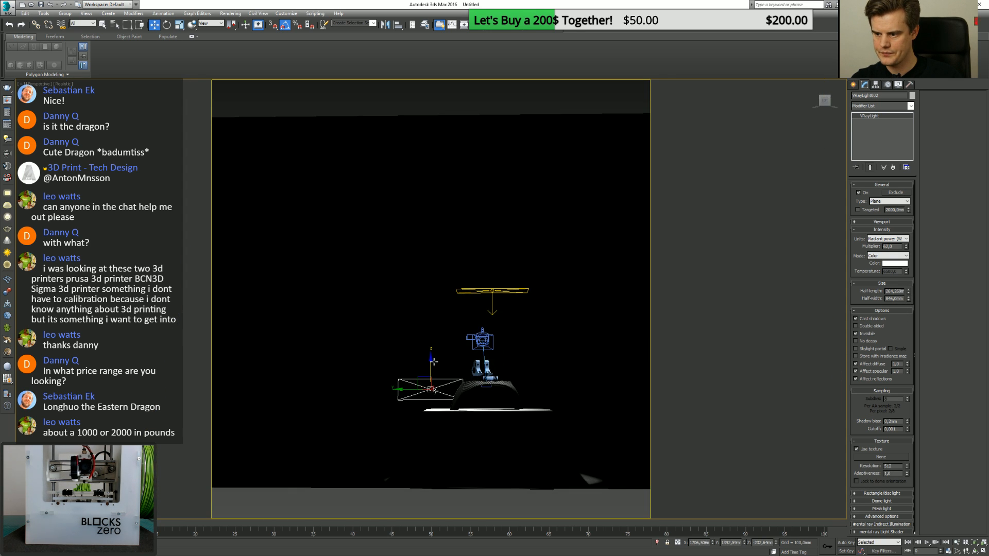
key(e)
drag(446, 366, 439, 358)
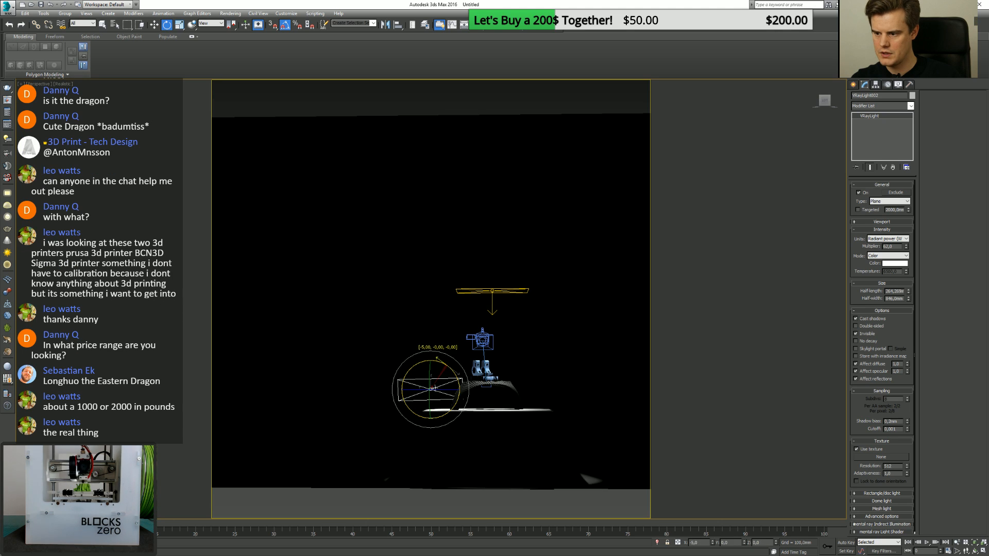
key(w)
right_click(439, 363)
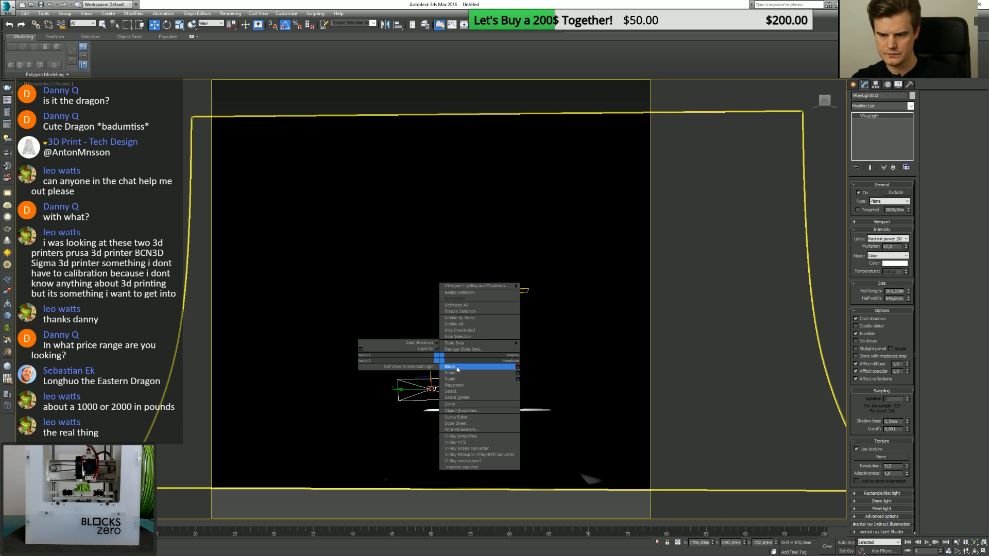
click(457, 370)
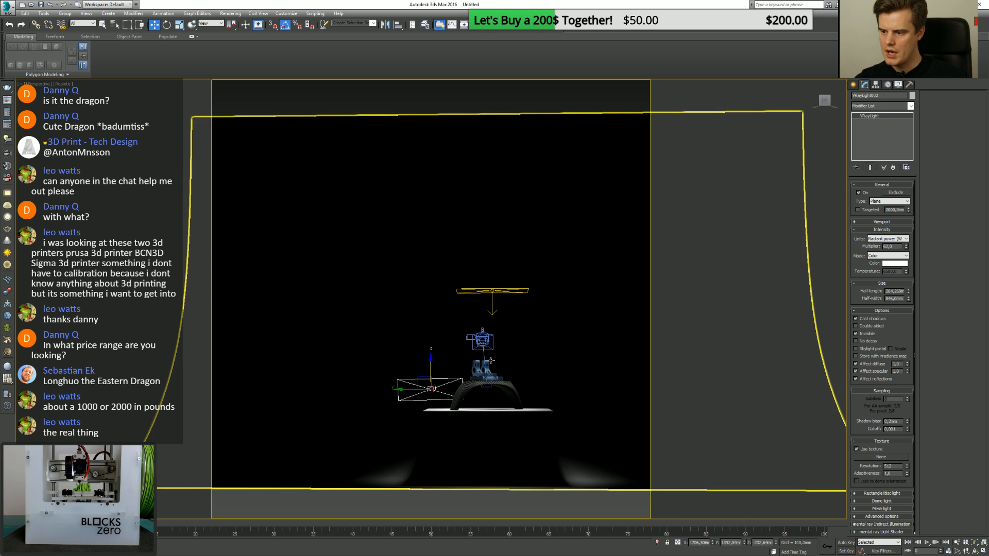
alt+middle_drag(491, 360, 498, 358)
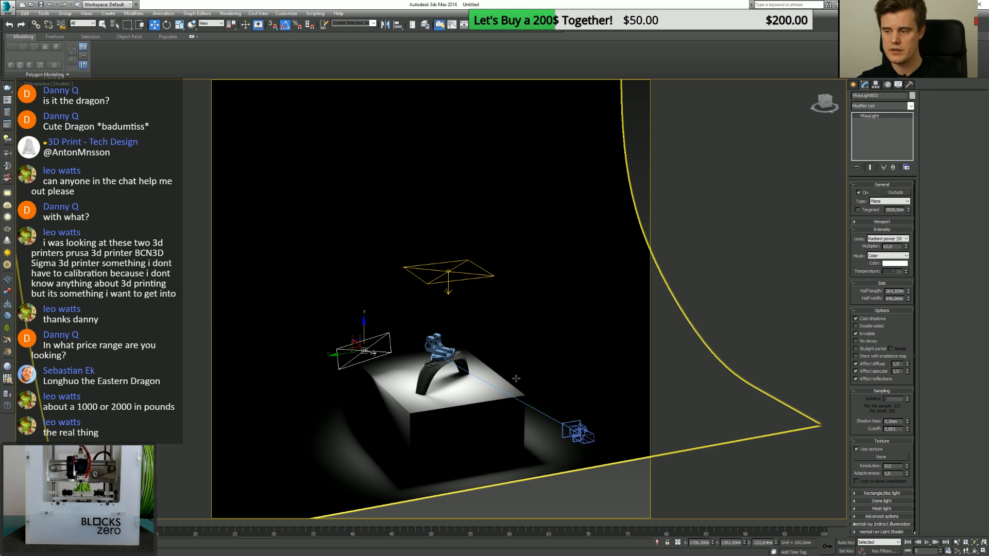
In the camera view, raise the side light's multiplier to about 75 and change its colour to a pinkish purple.
key(c)
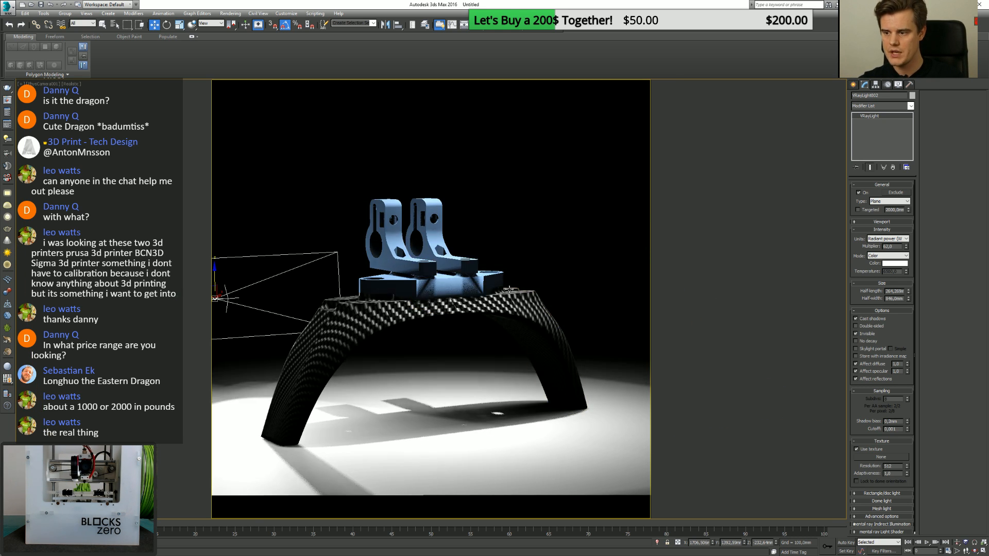
drag(906, 247, 908, 251)
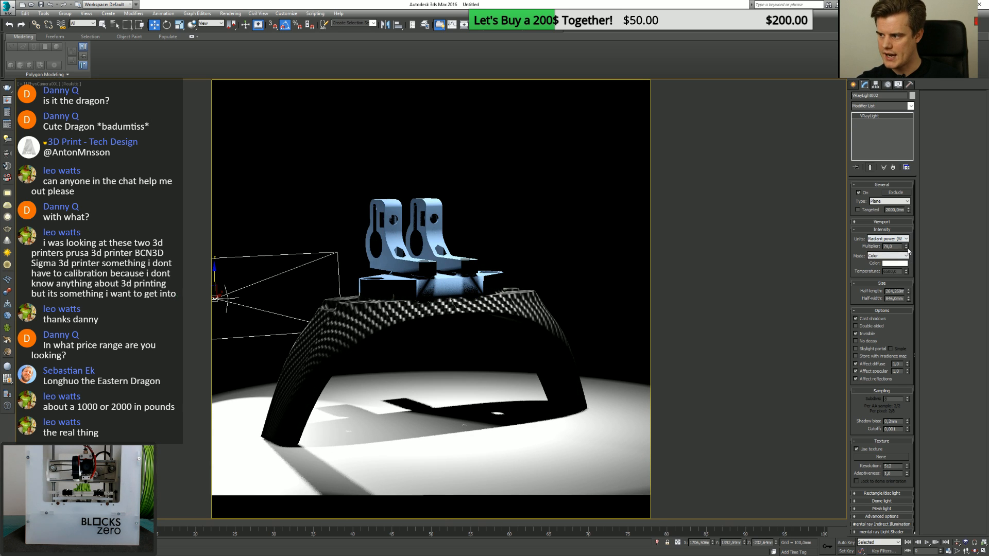
click(892, 265)
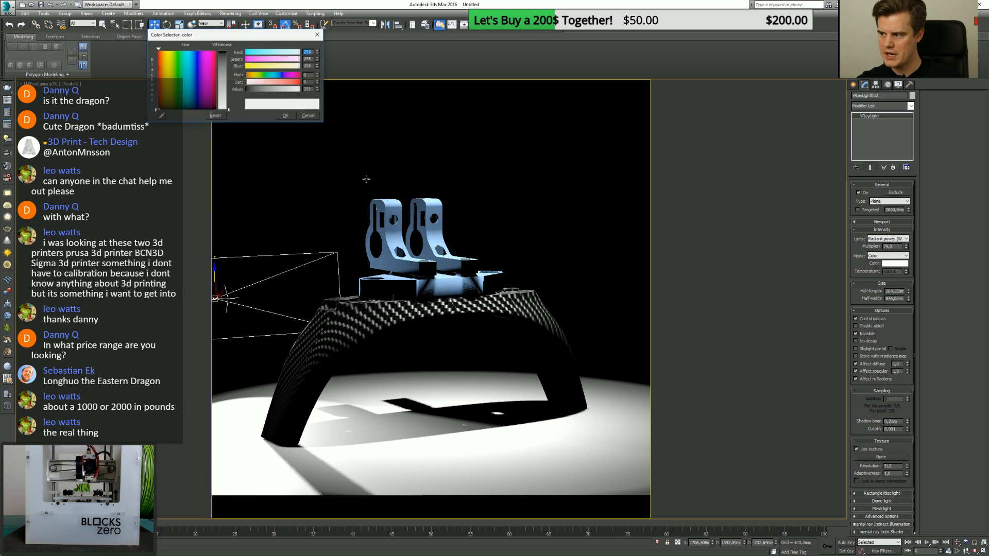
click(202, 53)
click(221, 64)
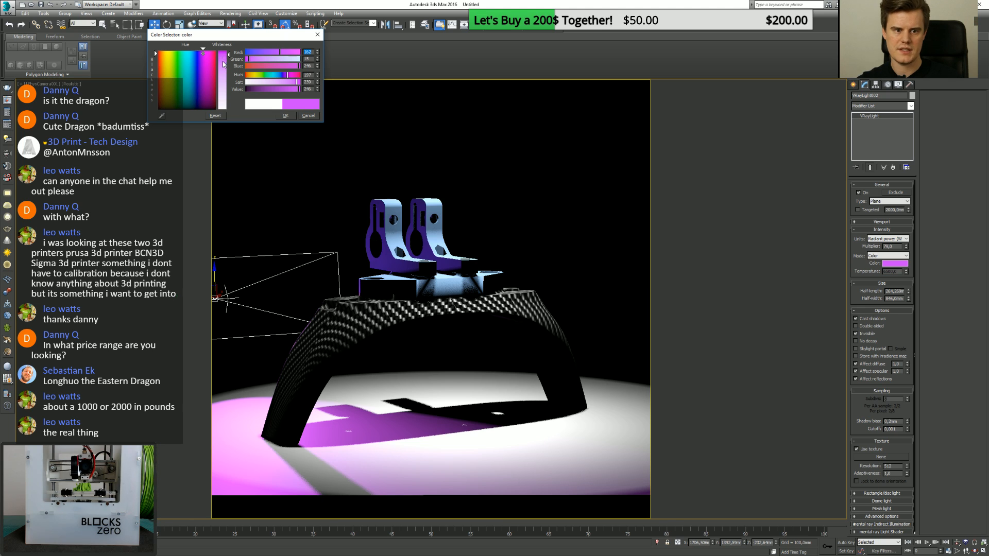
click(284, 116)
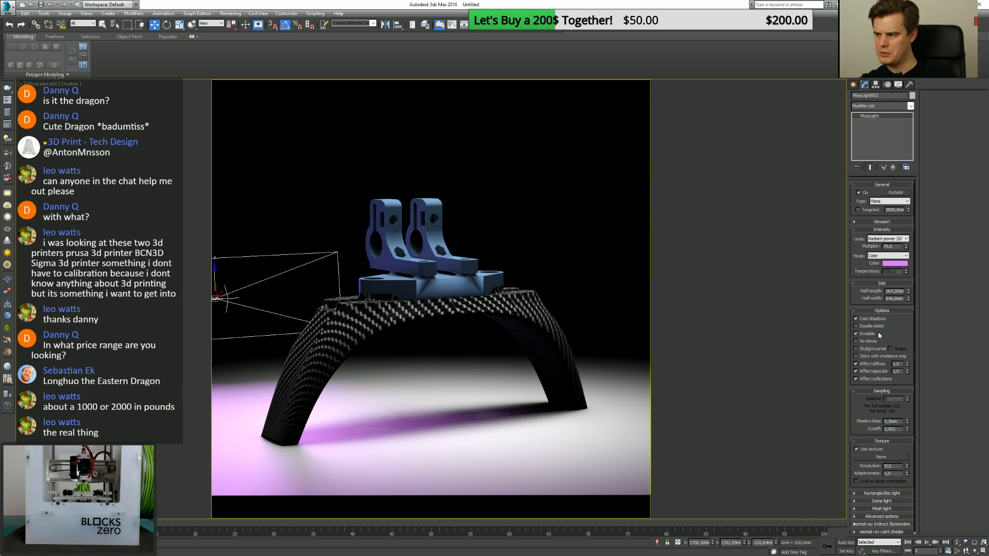
Exclude Plane001 and Plane002 from both the side light's illumination and shadow casting.
click(896, 192)
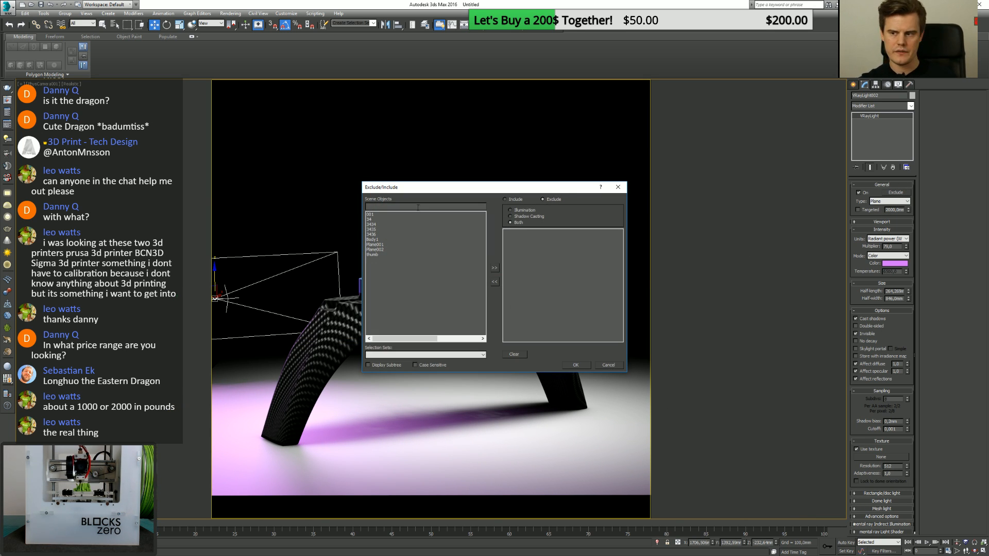
click(385, 245)
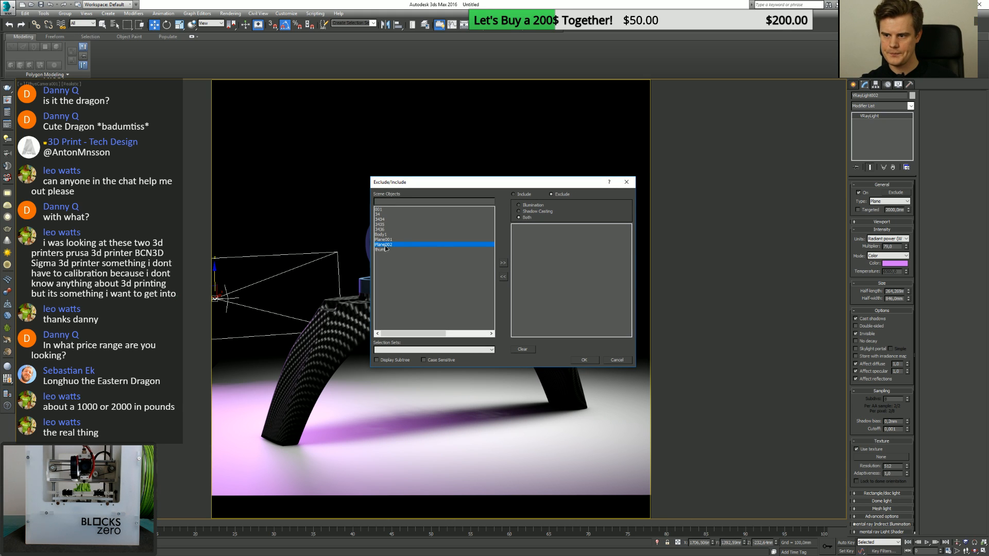
click(503, 263)
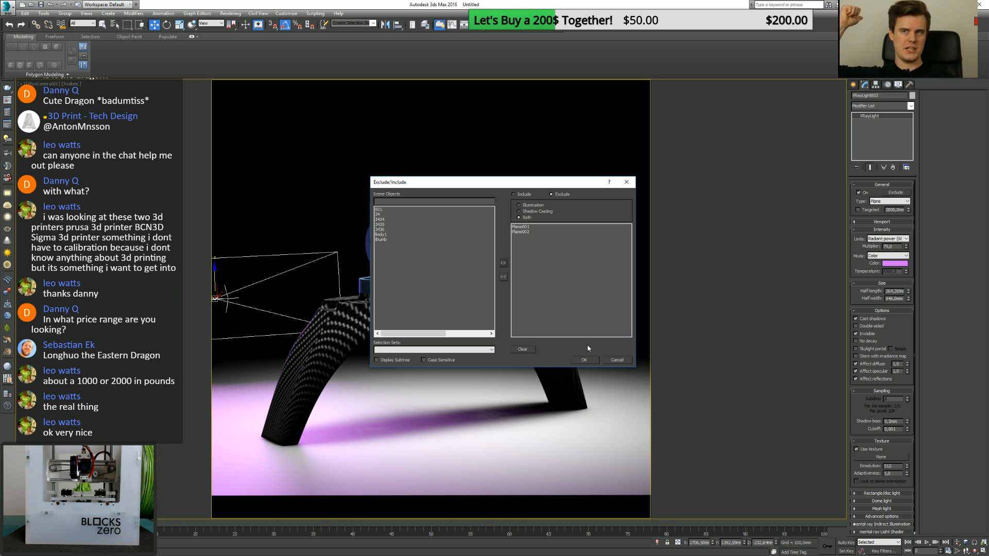
click(585, 359)
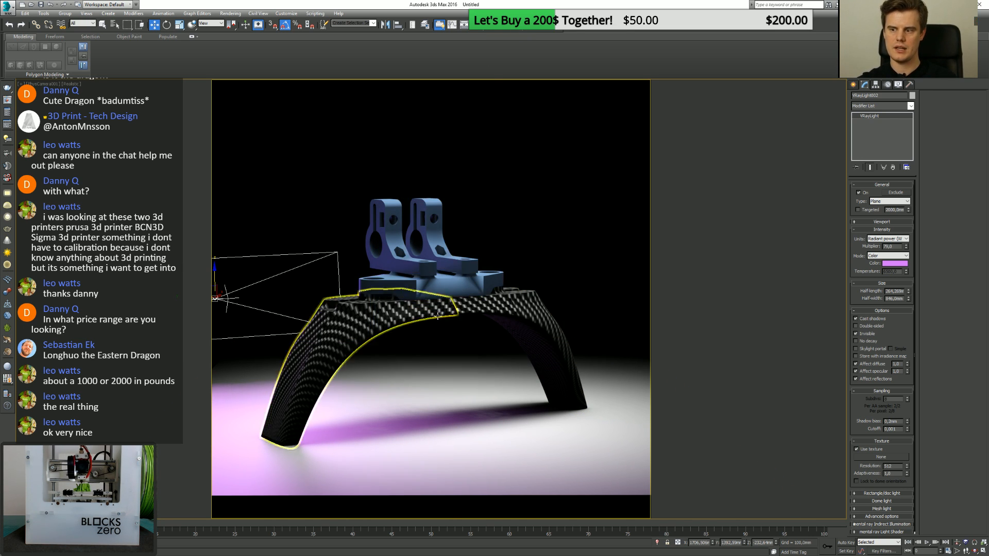
Render the camera view with V-Ray and inspect the purple side lighting on the arch and blue brackets.
click(525, 23)
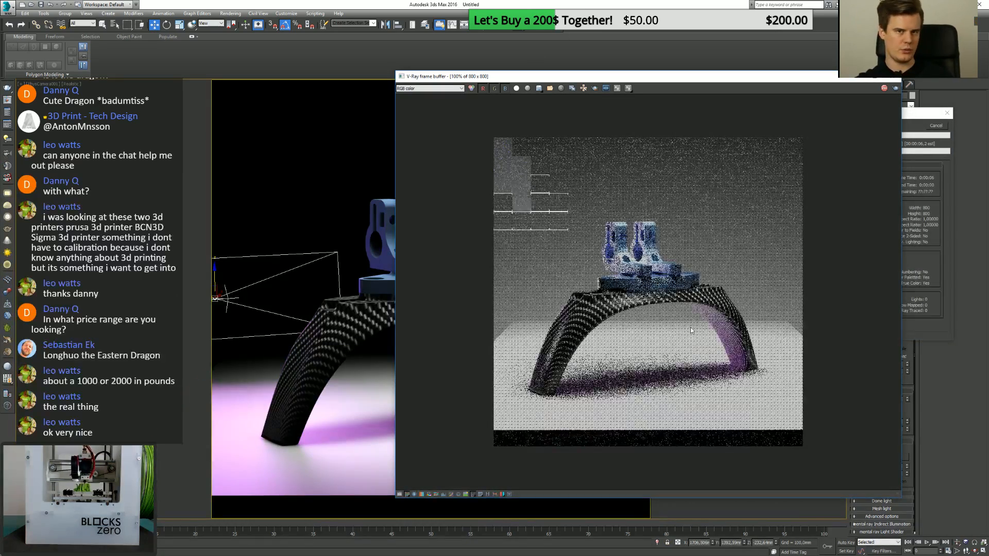
drag(682, 78, 577, 46)
scroll(565, 194, up, 1)
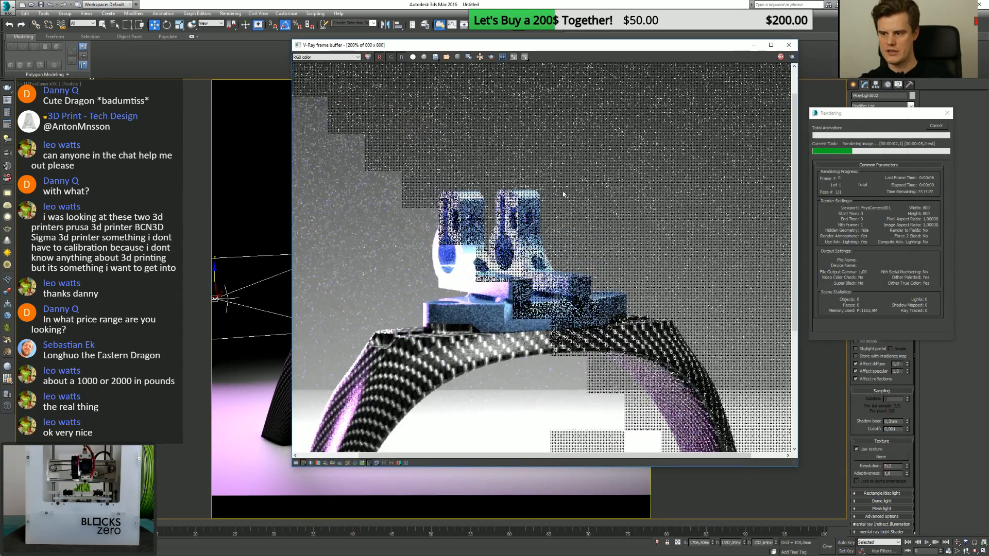
scroll(556, 216, down, 1)
scroll(540, 253, up, 1)
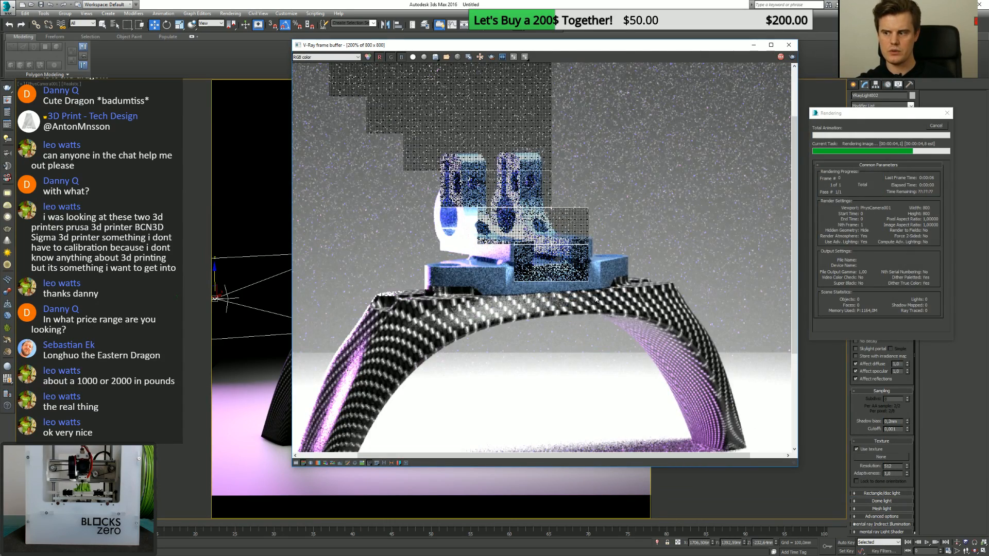
scroll(544, 253, down, 1)
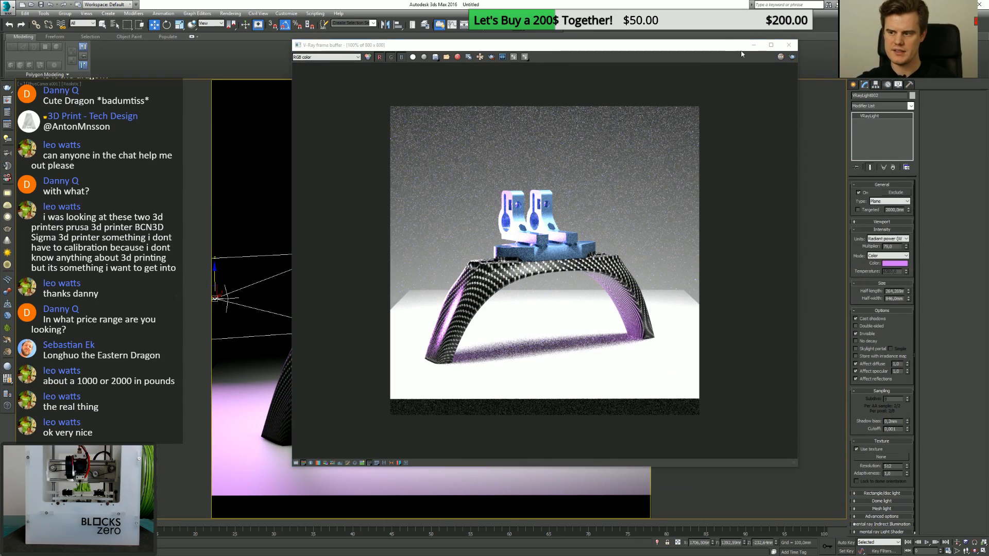
click(788, 45)
Change the side light's colour back to a near white.
click(894, 264)
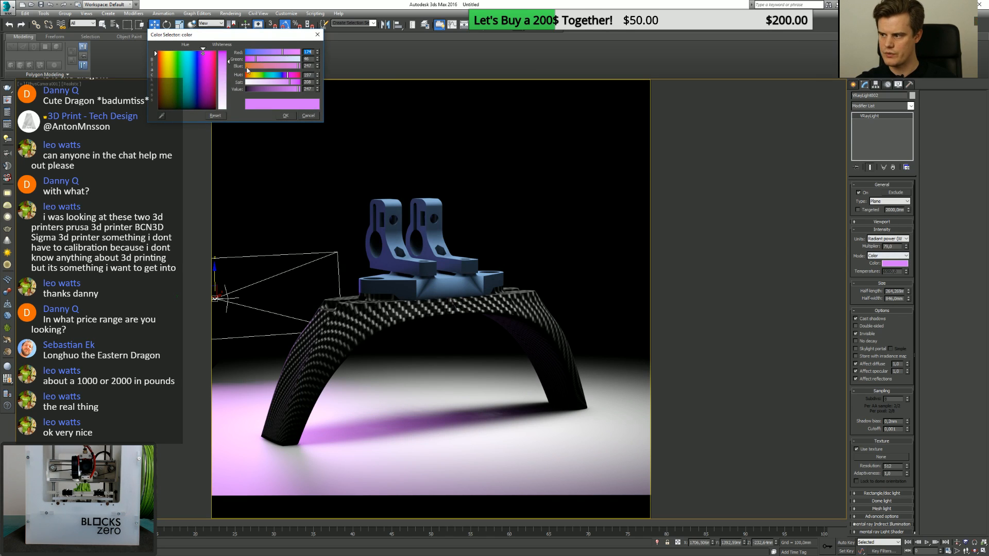
drag(222, 82, 180, 103)
click(191, 106)
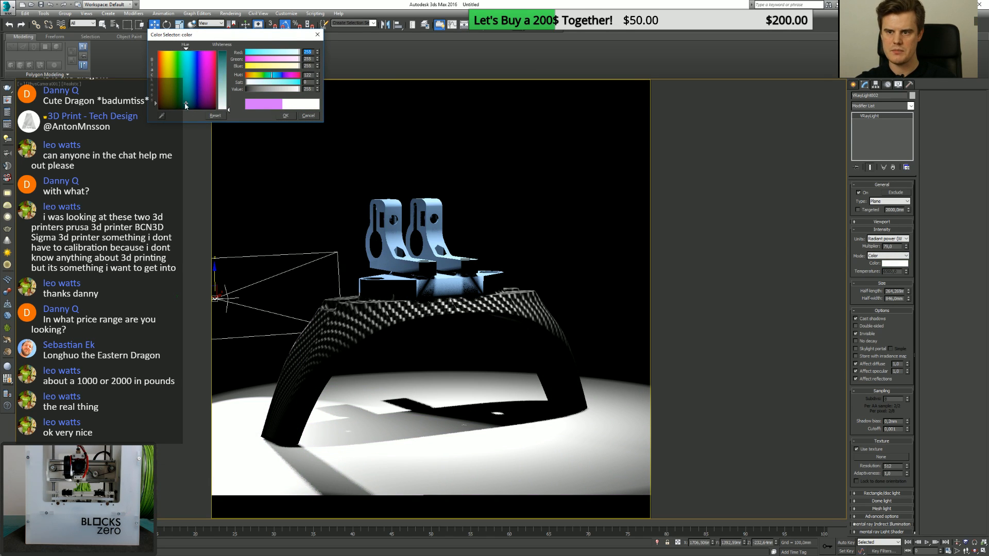
click(222, 102)
click(286, 115)
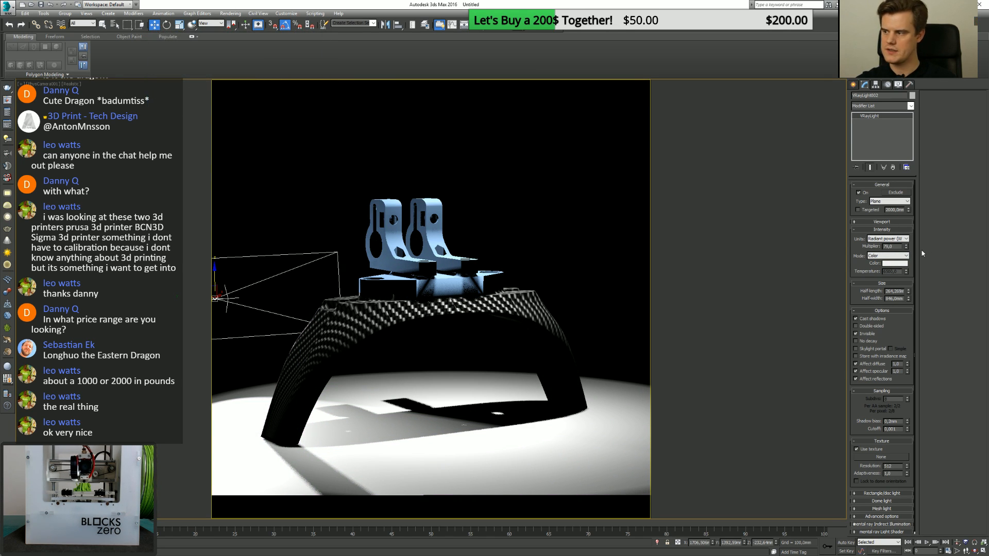
Lower the side light's multiplier and set the overhead plane light's multiplier to 11.
drag(906, 246, 905, 249)
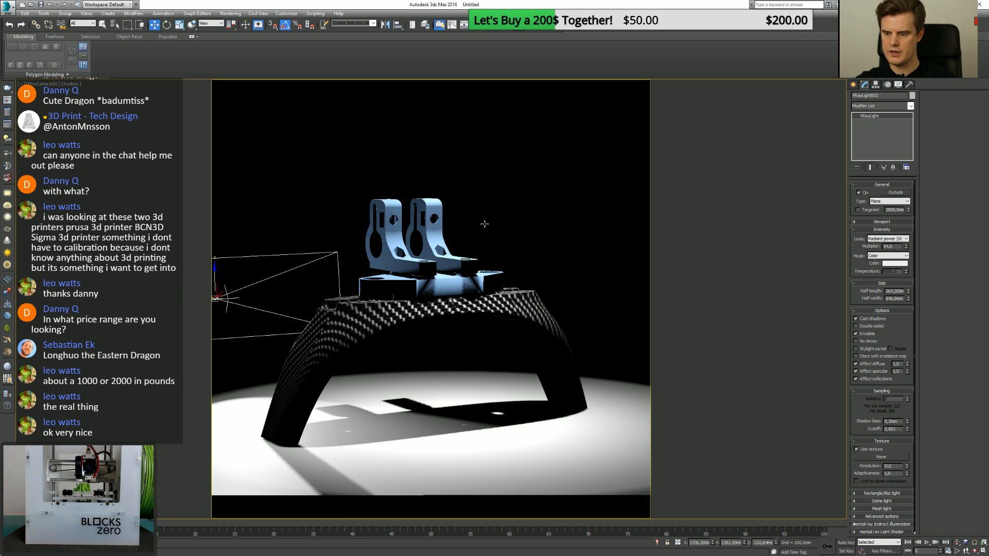
key(p)
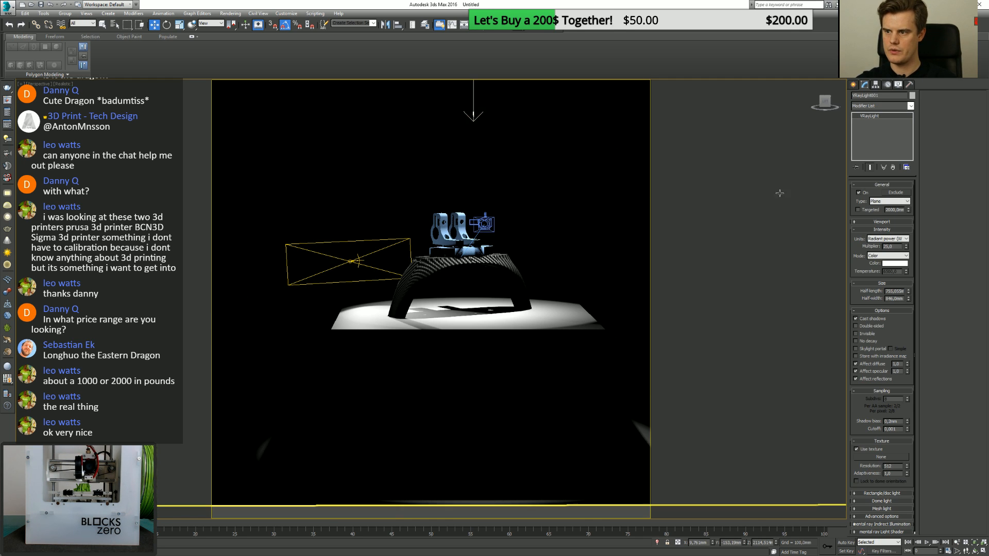
drag(904, 251, 906, 254)
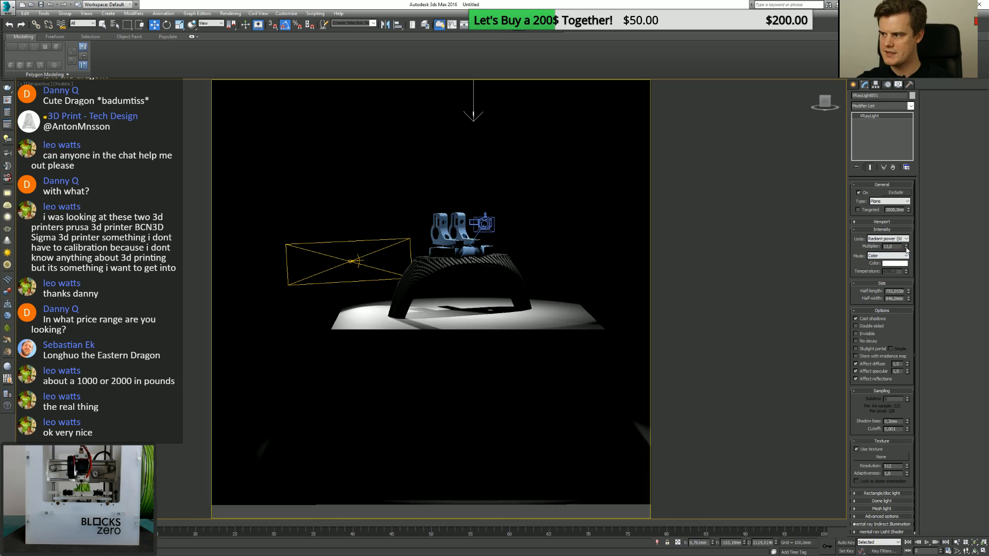
key(c)
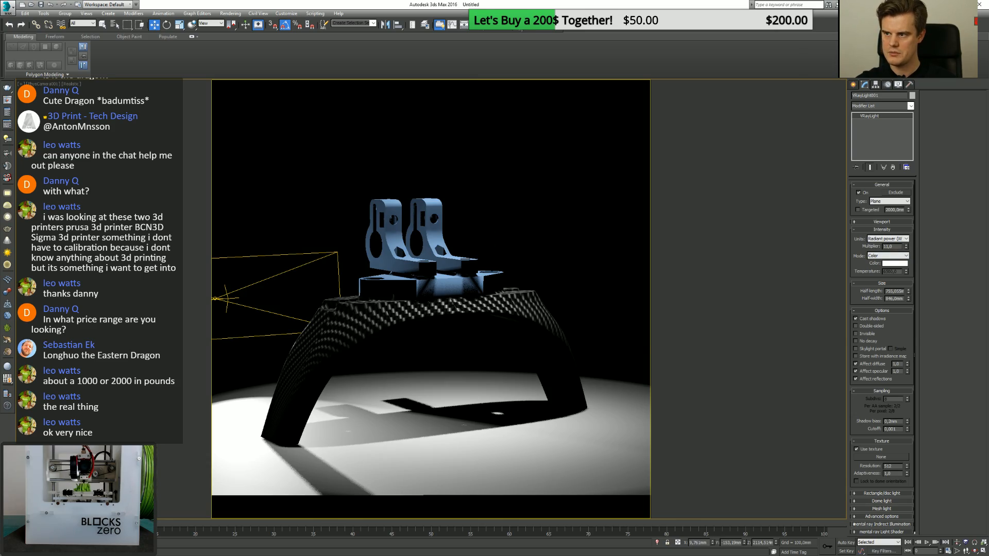
Render the camera view again and inspect the arch under the dimmed white lights.
key(shift+q)
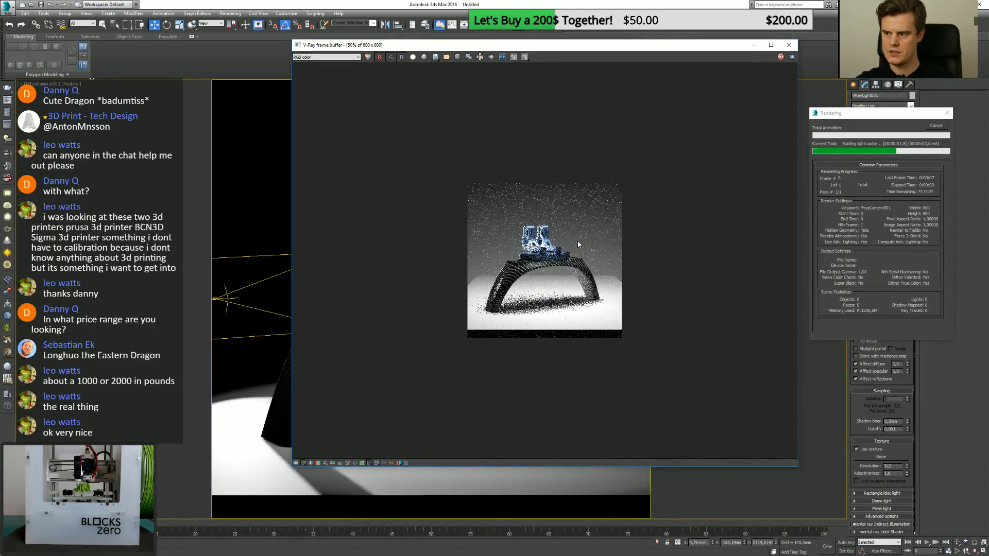
scroll(577, 240, up, 2)
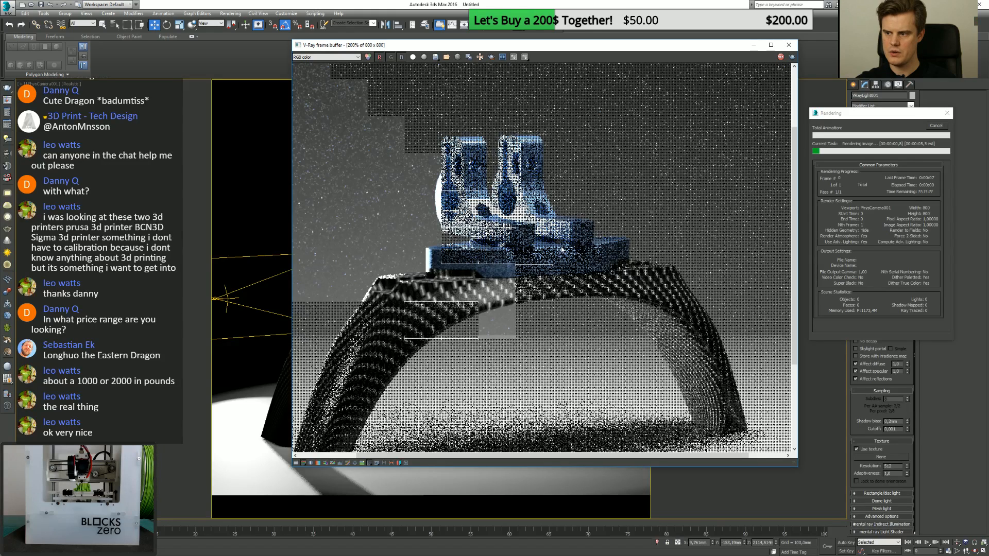
scroll(562, 249, down, 1)
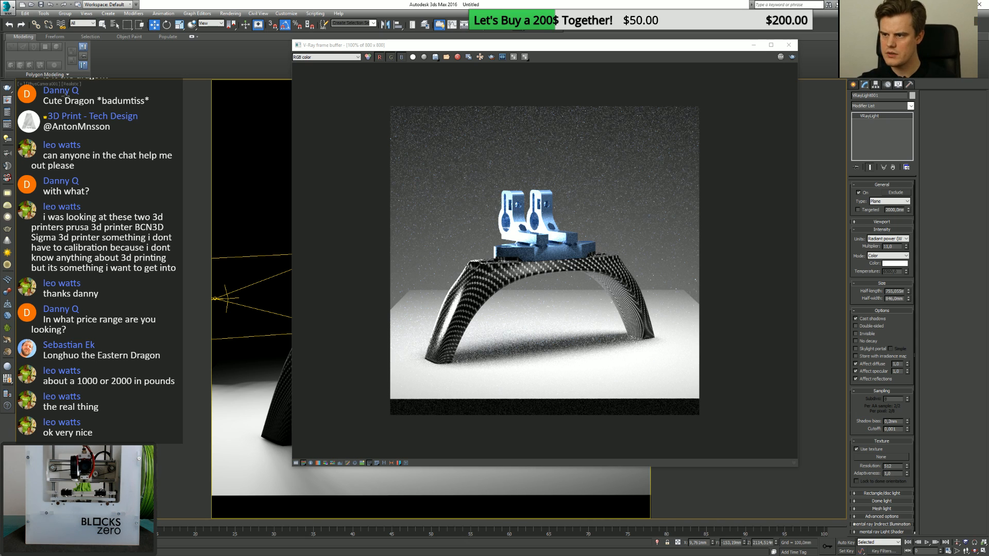
Adjust the V-Ray quick quality settings, close the render setup and re-render the camera view.
click(8, 114)
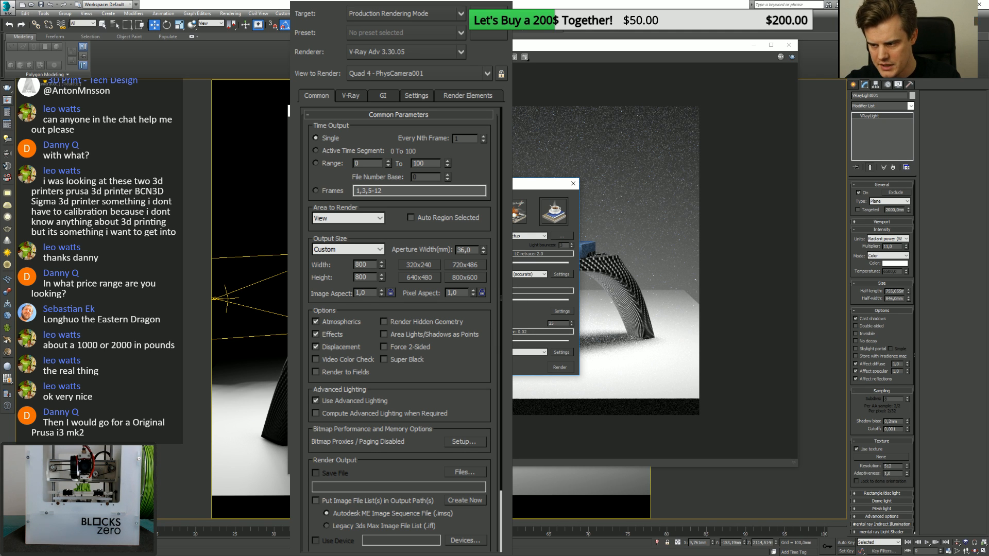
click(573, 183)
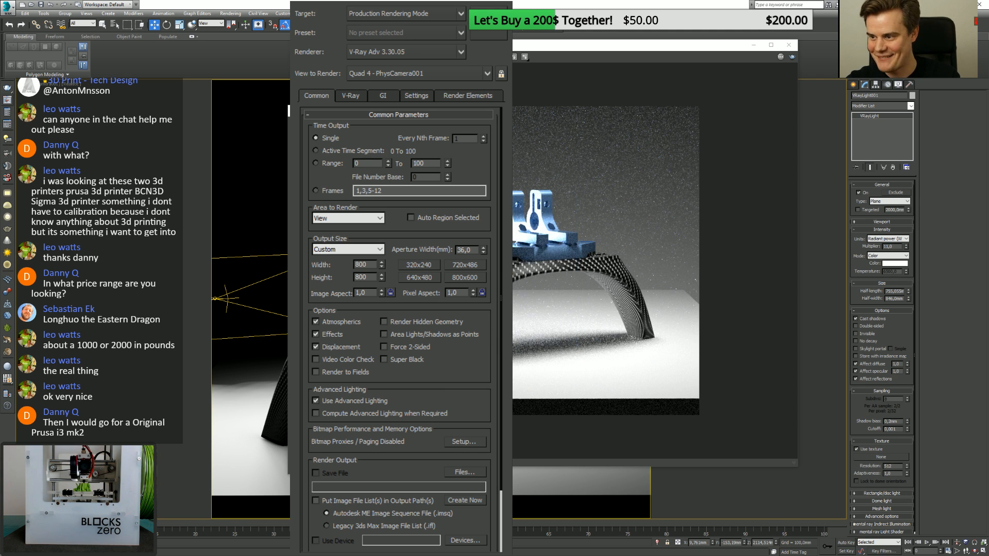
click(506, 5)
click(792, 57)
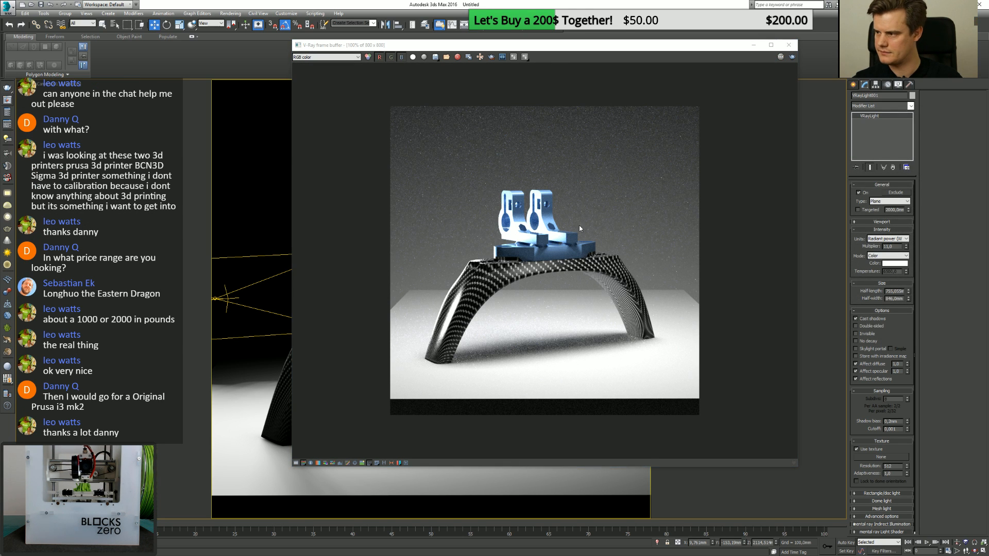
Close the rendered image, lower the overhead plane light's multiplier and raise the side light's multiplier.
click(790, 45)
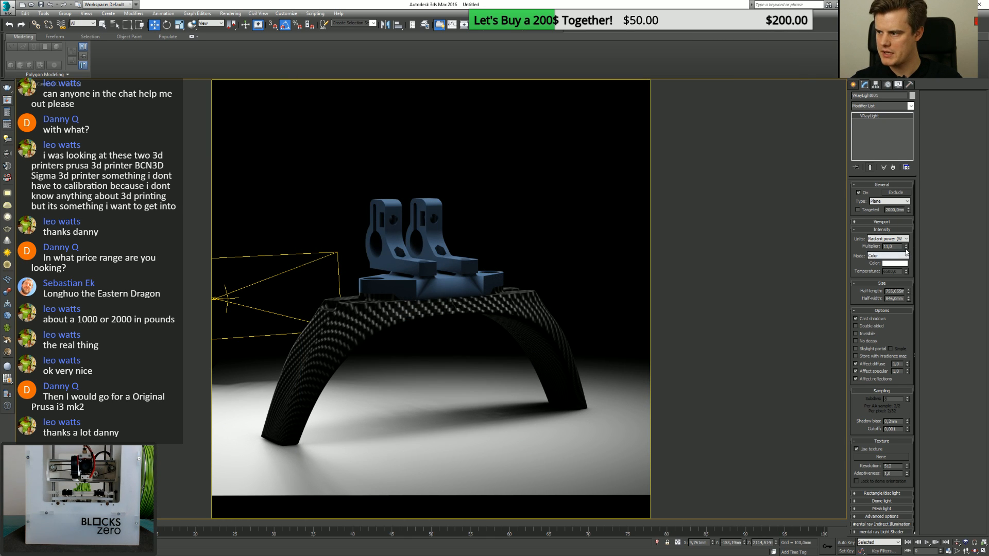
click(905, 249)
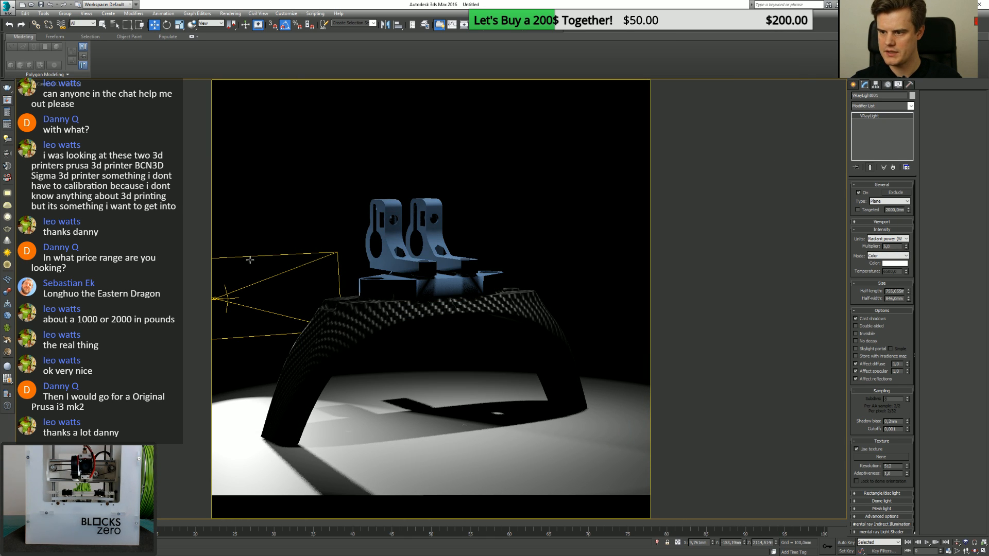
click(234, 295)
click(216, 297)
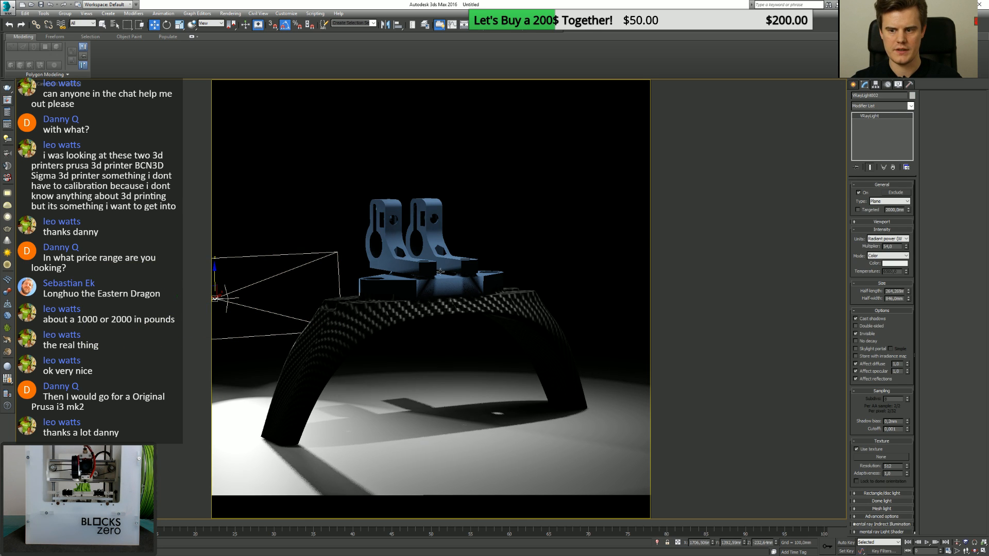
click(906, 248)
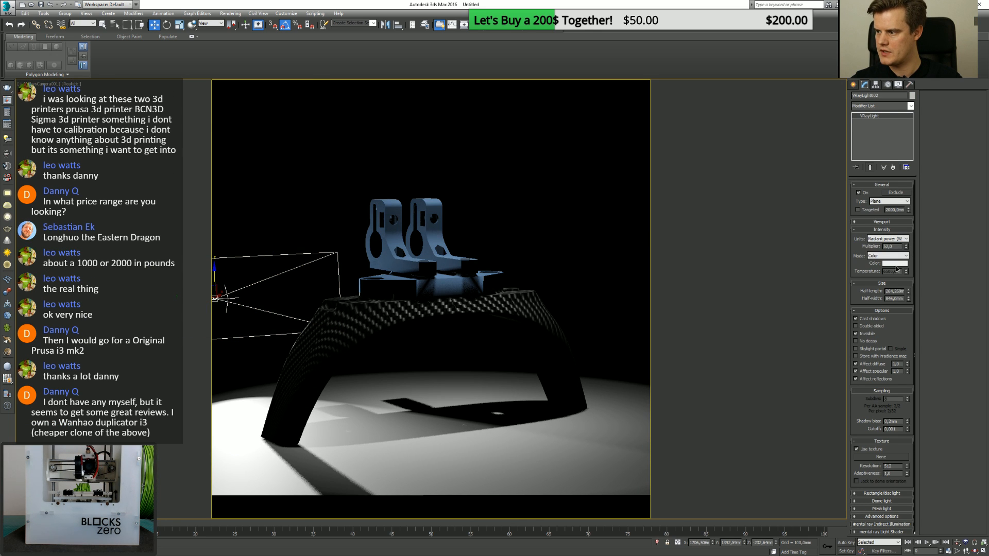
Tint the side light's colour a pale yellow-green.
click(895, 264)
click(177, 91)
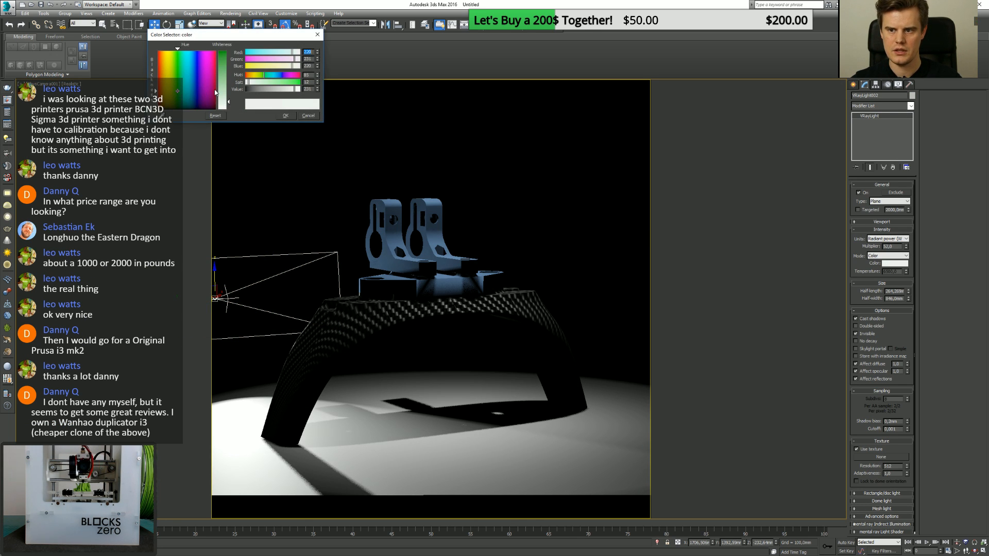
drag(224, 101, 230, 86)
click(174, 93)
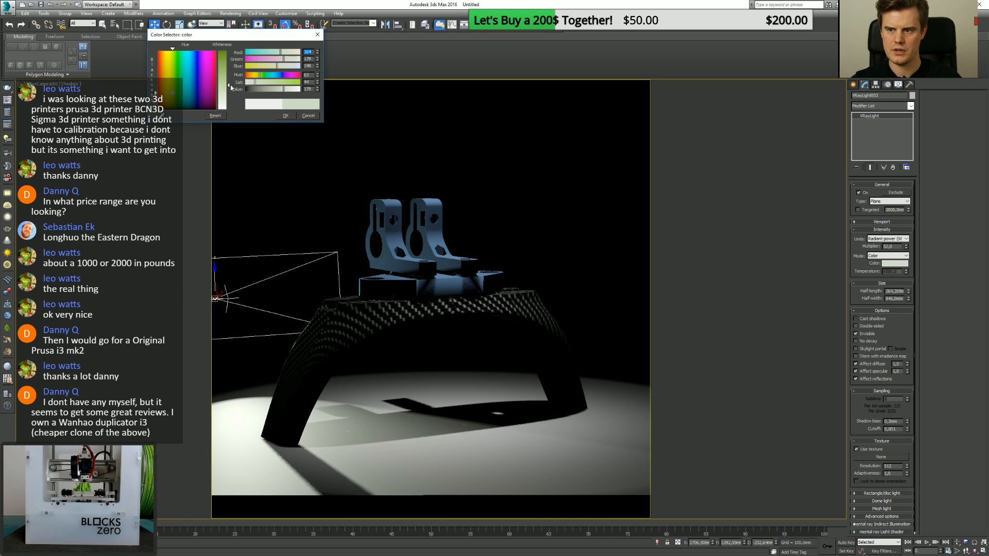
click(287, 117)
Duplicate the side light in the perspective view and place the copy on the opposite side of the arch.
key(p)
click(403, 245)
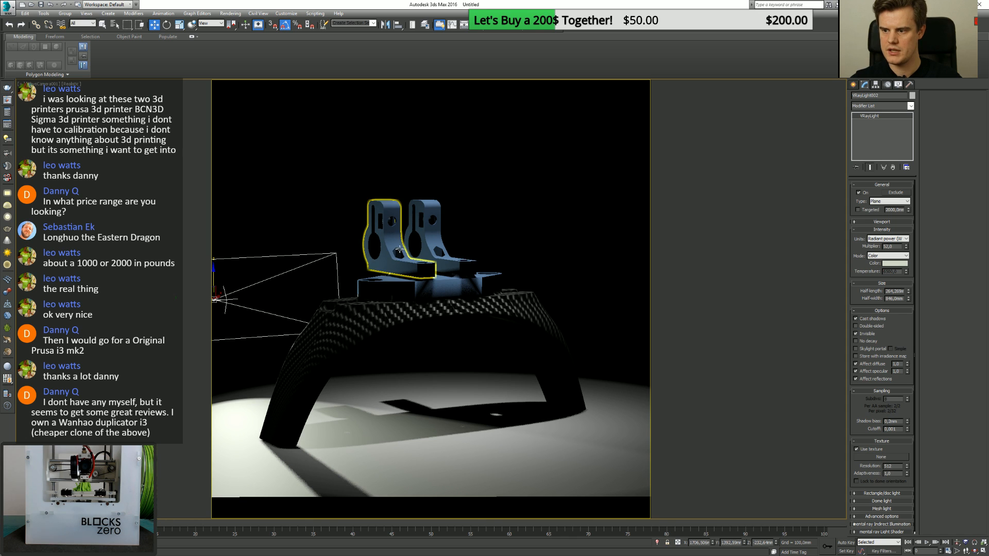
scroll(403, 245, down, 5)
alt+middle_drag(404, 245, 298, 250)
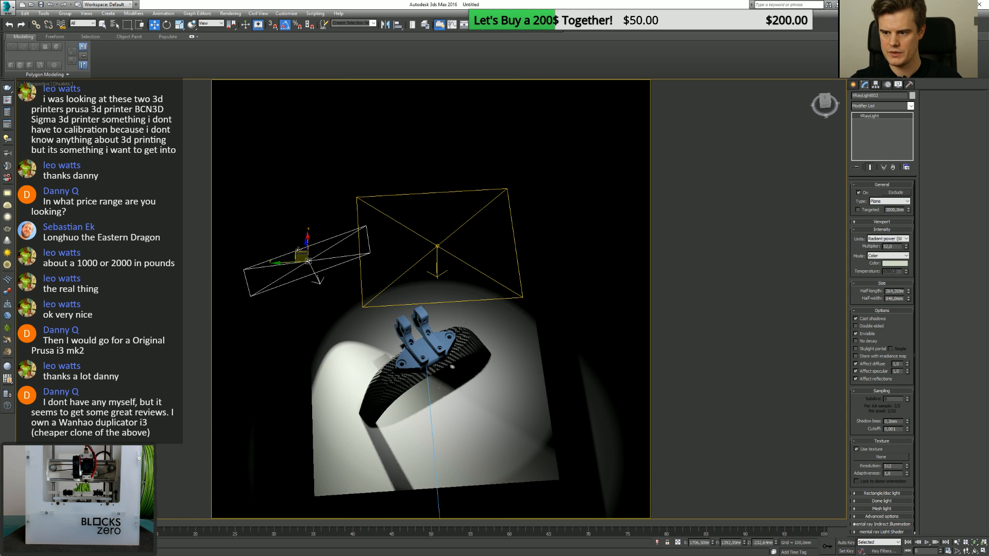
mouse_move(307, 261)
shift+mouse_down()
mouse_move(529, 283)
mouse_move(561, 309)
mouse_move(554, 322)
shift+mouse_up()
click(496, 313)
Rotate the duplicated light to face the arch and move it into position beside the pedestal.
key(e)
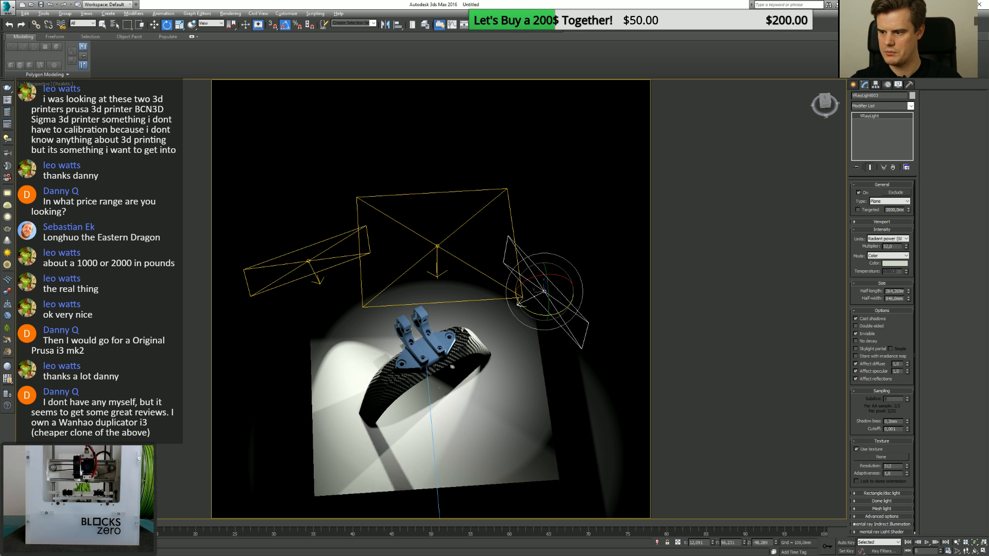
alt+middle_drag(554, 322, 515, 280)
drag(554, 307, 539, 307)
drag(562, 275, 570, 283)
key(w)
alt+middle_drag(536, 295, 540, 315)
drag(540, 293, 553, 311)
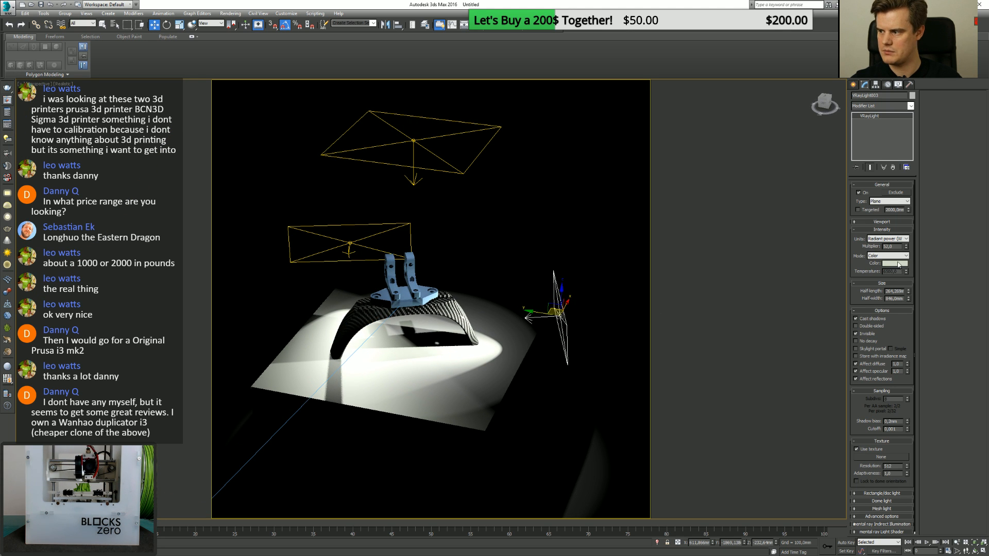
Lower the duplicated light's multiplier and change its colour to a pale blue.
click(894, 266)
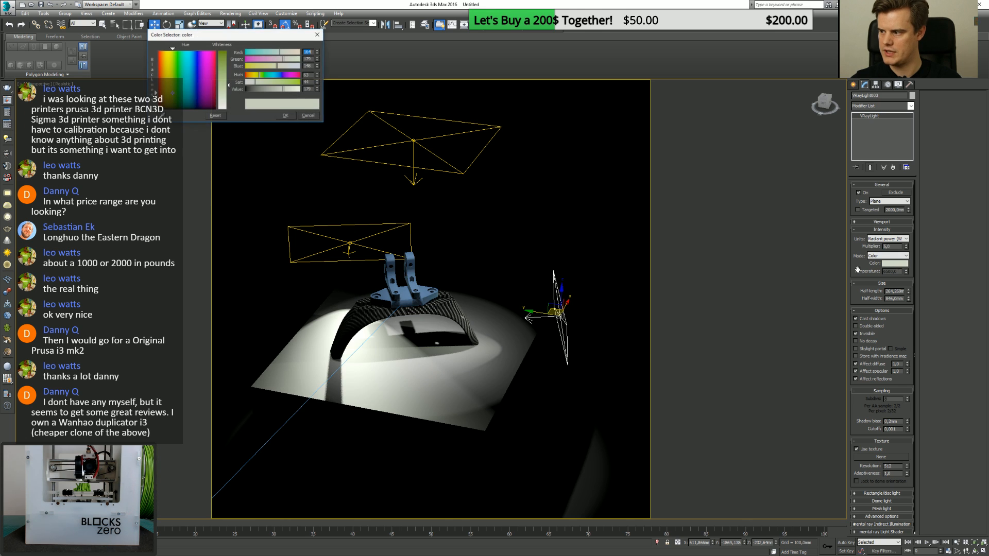
click(195, 87)
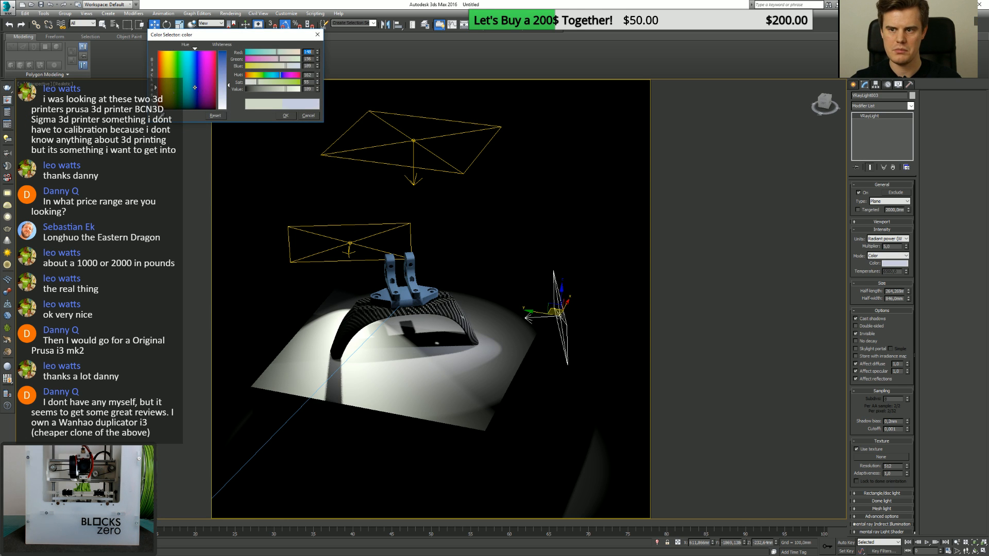
click(286, 116)
Render the camera view and inspect the brackets and carbon fibre arch up close under the three lights.
key(c)
key(shift+q)
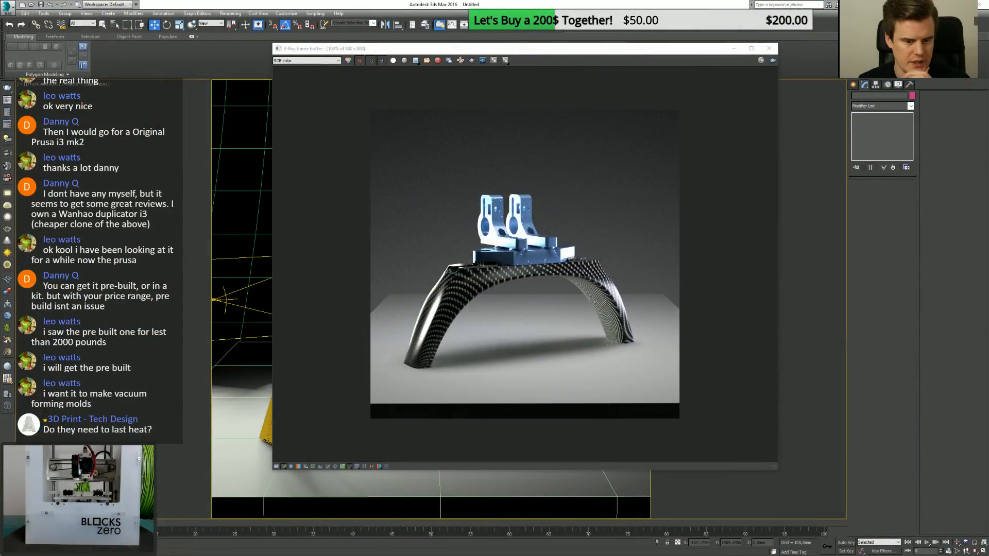
scroll(501, 205, up, 1)
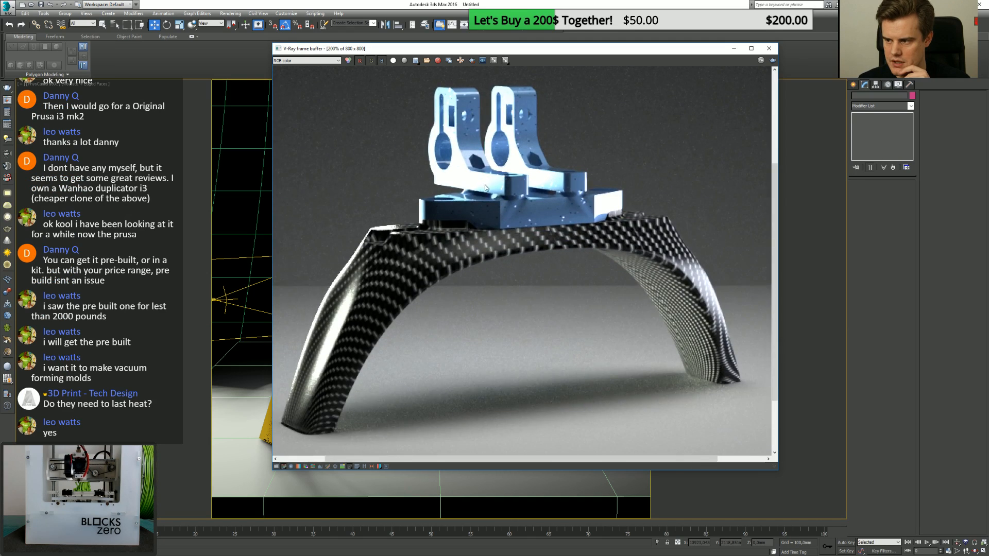
scroll(485, 187, down, 1)
scroll(518, 226, up, 1)
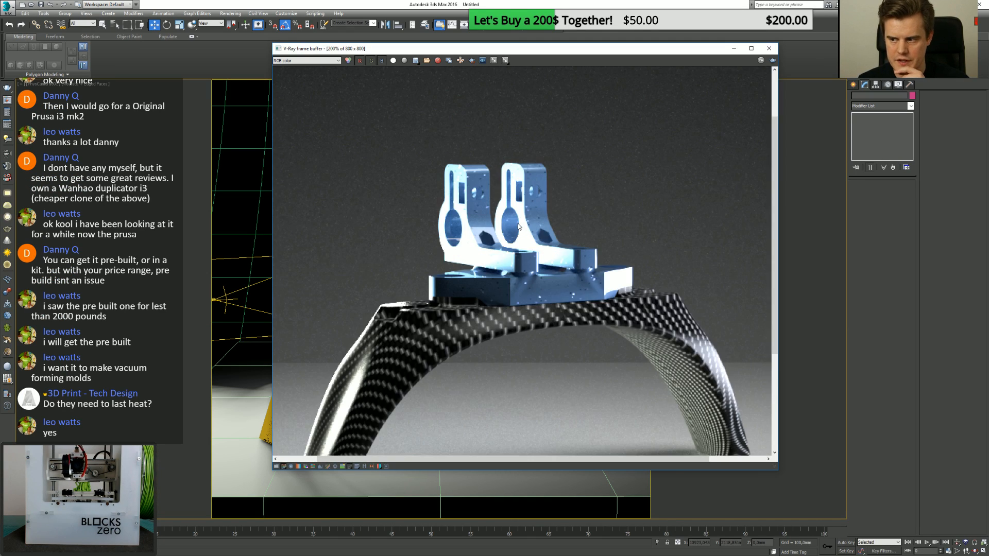
scroll(518, 227, up, 1)
scroll(433, 180, down, 2)
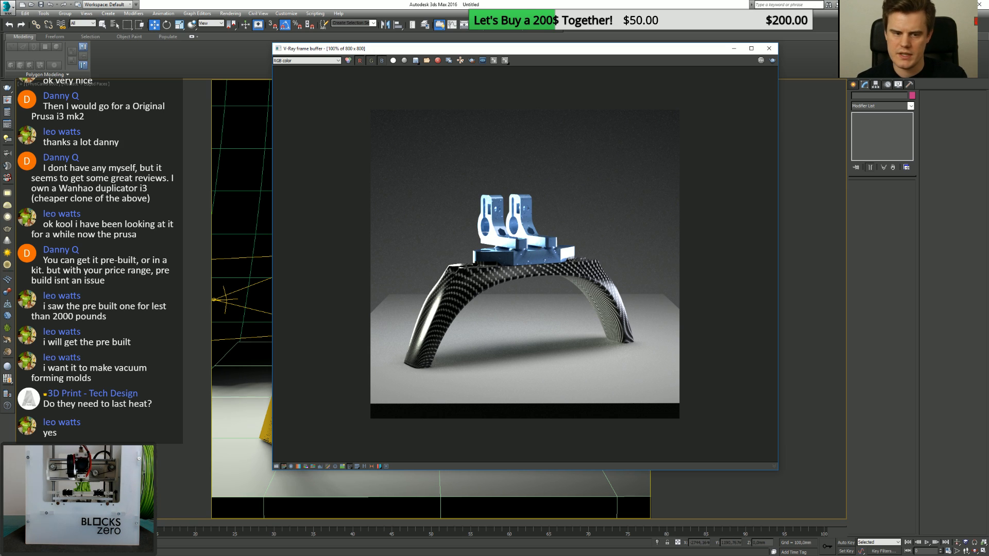
Mark up the rendered image freehand, circling both arch legs and scribbling over the blue brackets.
drag(396, 361, 411, 380)
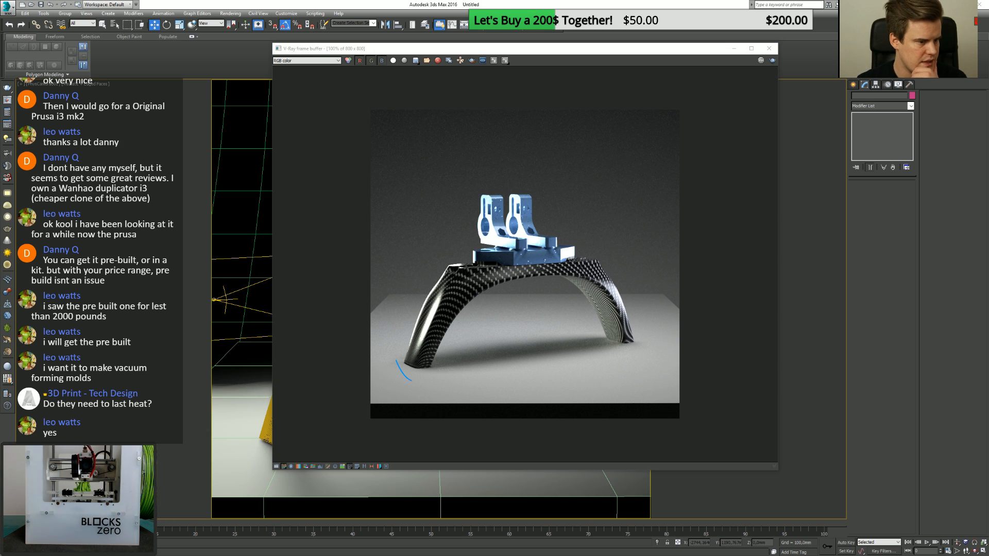
drag(639, 367, 586, 263)
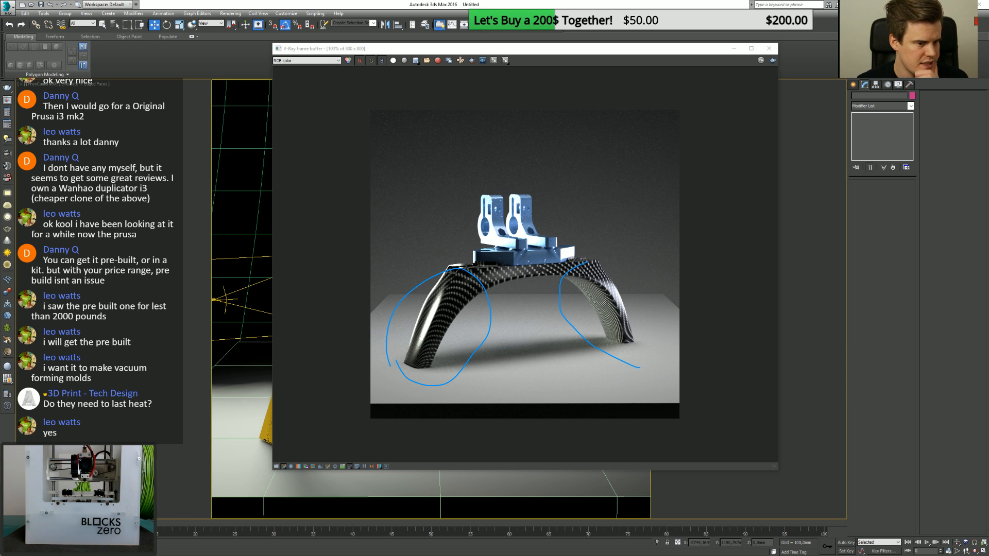
drag(601, 359, 634, 365)
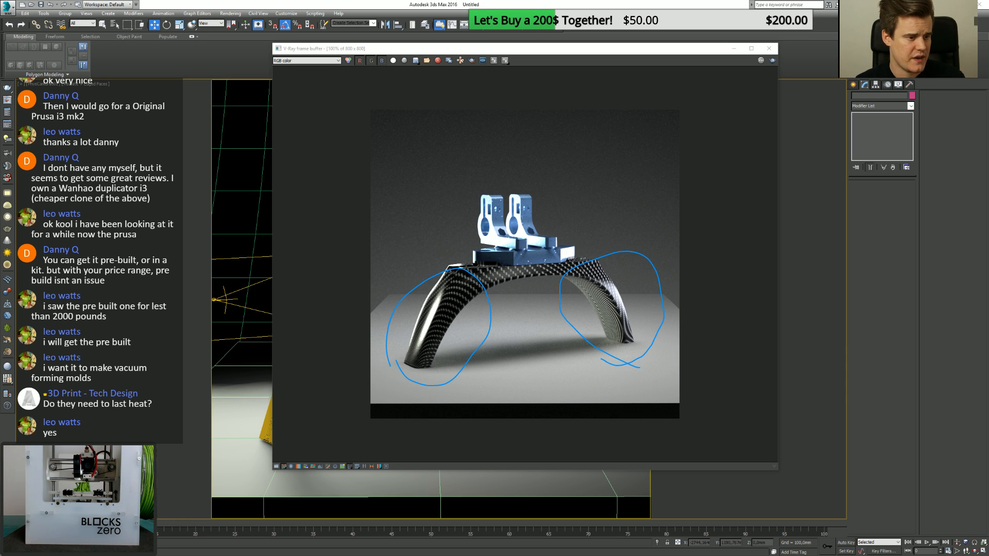
mouse_move(573, 248)
mouse_down()
mouse_move(495, 243)
mouse_move(480, 232)
mouse_move(538, 190)
mouse_up()
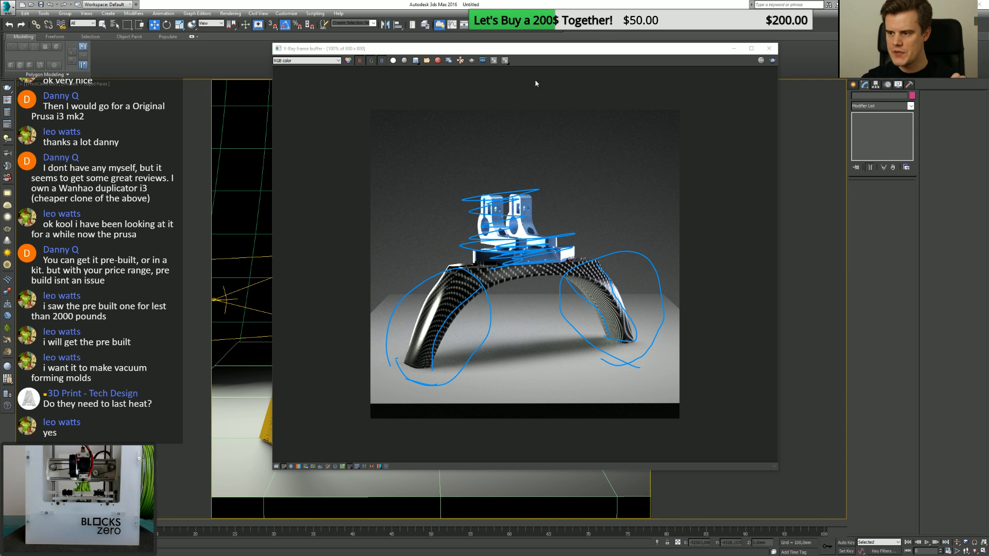
drag(482, 46, 446, 56)
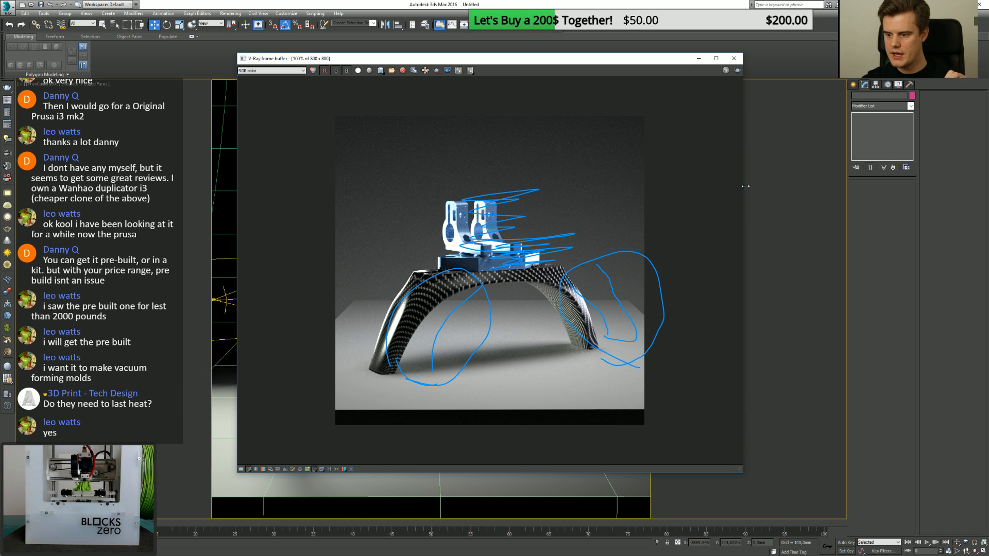
drag(668, 58, 690, 68)
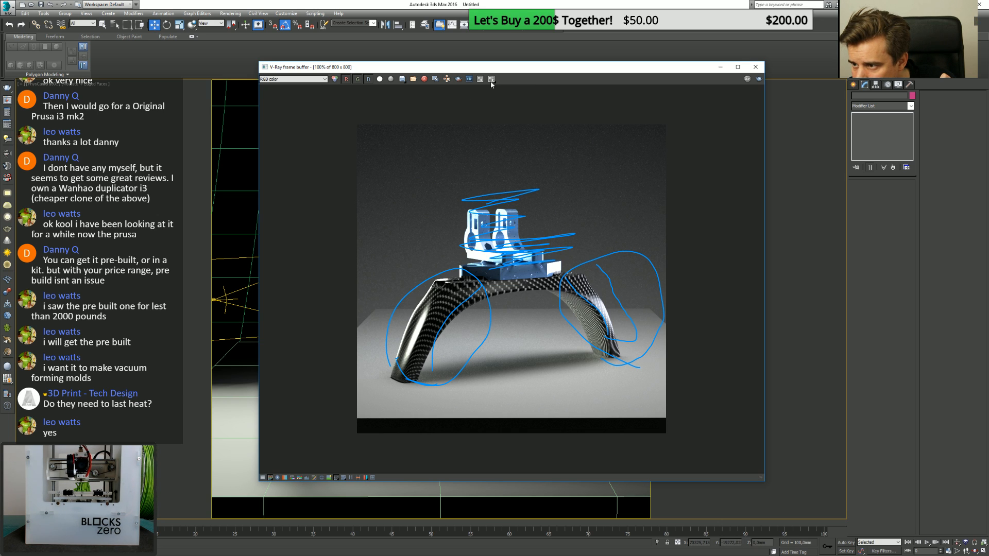
click(263, 478)
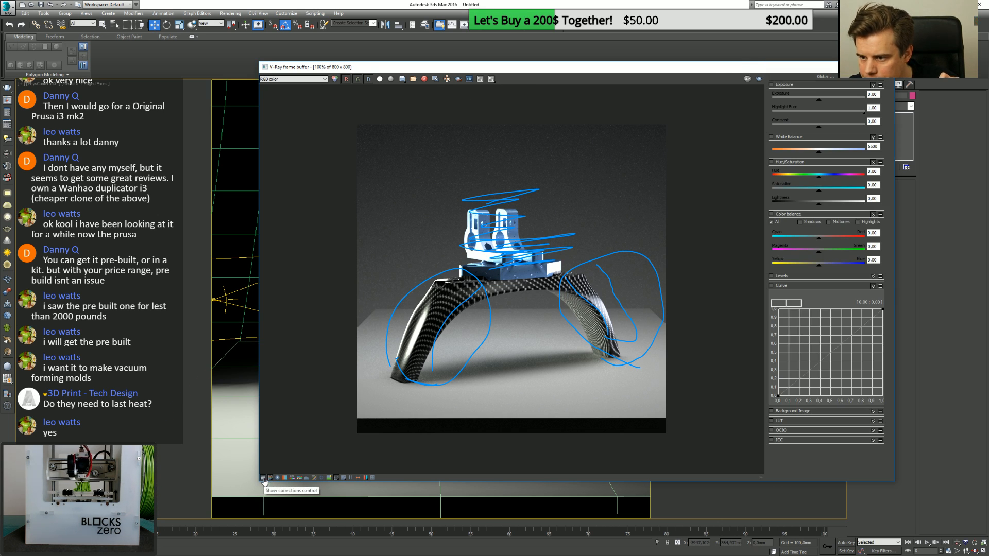
click(263, 478)
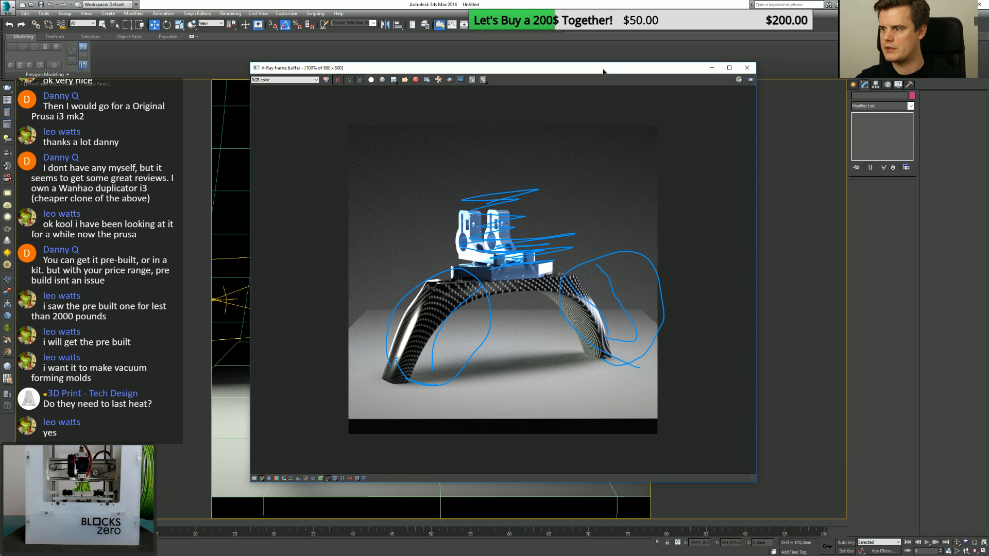
Minimise the rendered image and remove Plane001 and Plane002 from the original side light's exclude list.
click(711, 67)
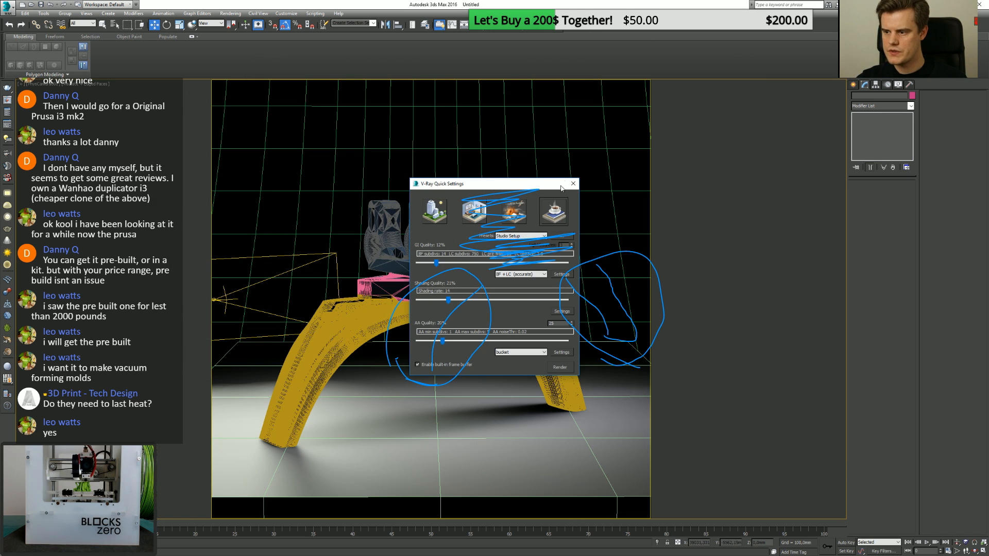
click(273, 262)
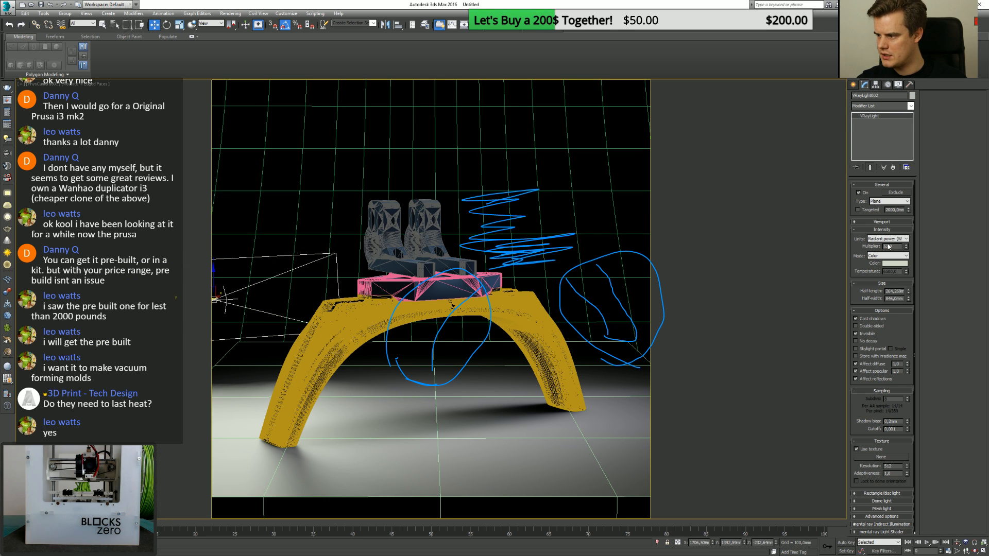
click(895, 185)
click(893, 192)
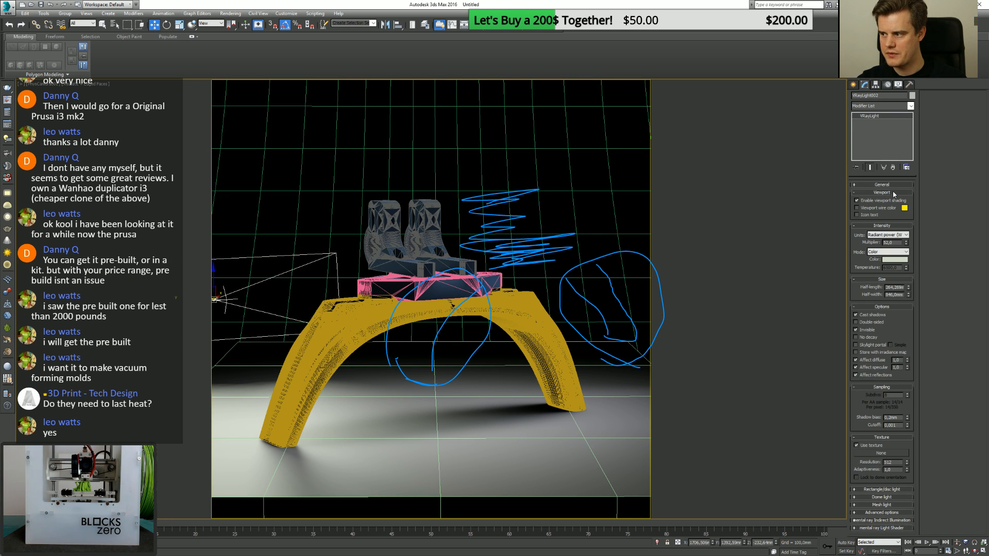
click(892, 186)
click(895, 192)
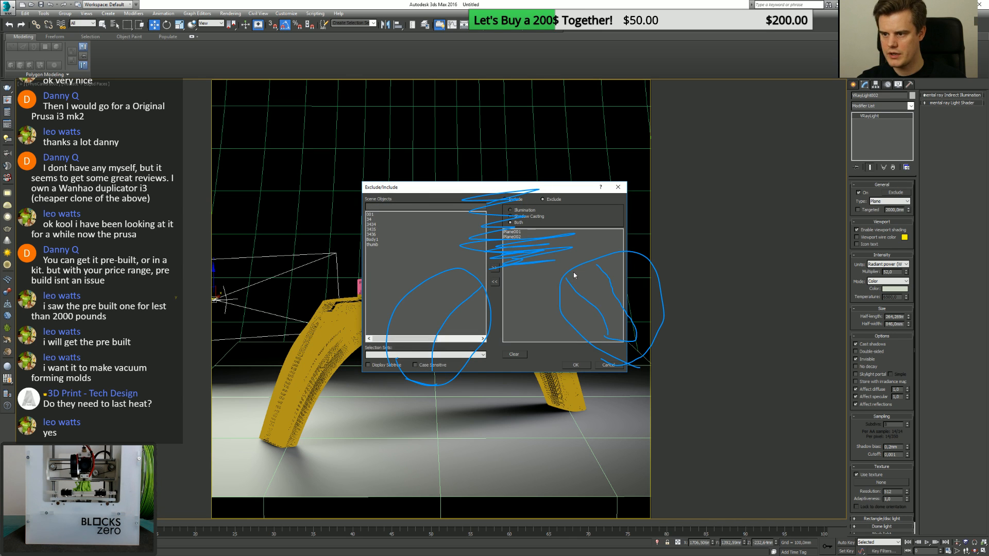
drag(515, 232, 516, 237)
click(495, 280)
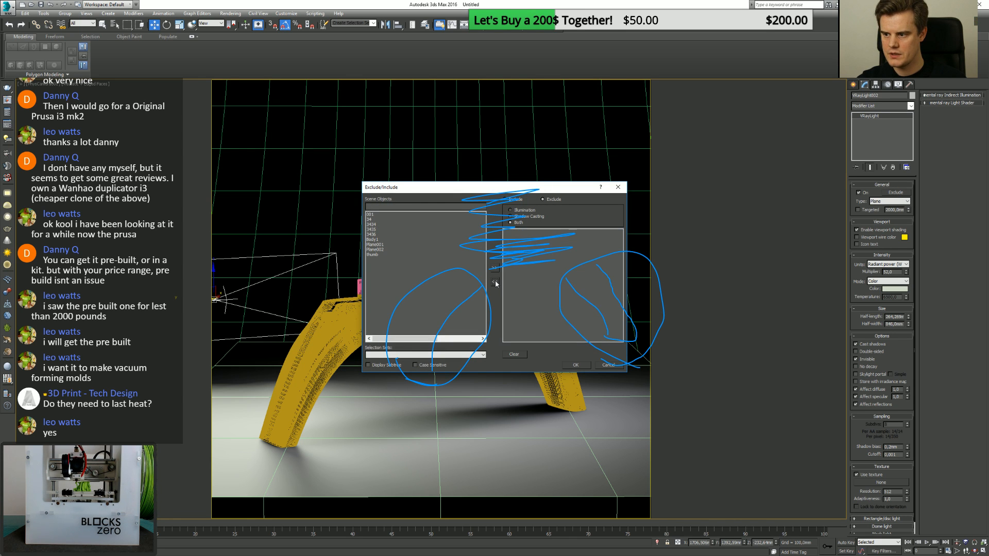
click(578, 365)
Remove both planes from the duplicated light's exclude list as well and render the camera view.
key(p)
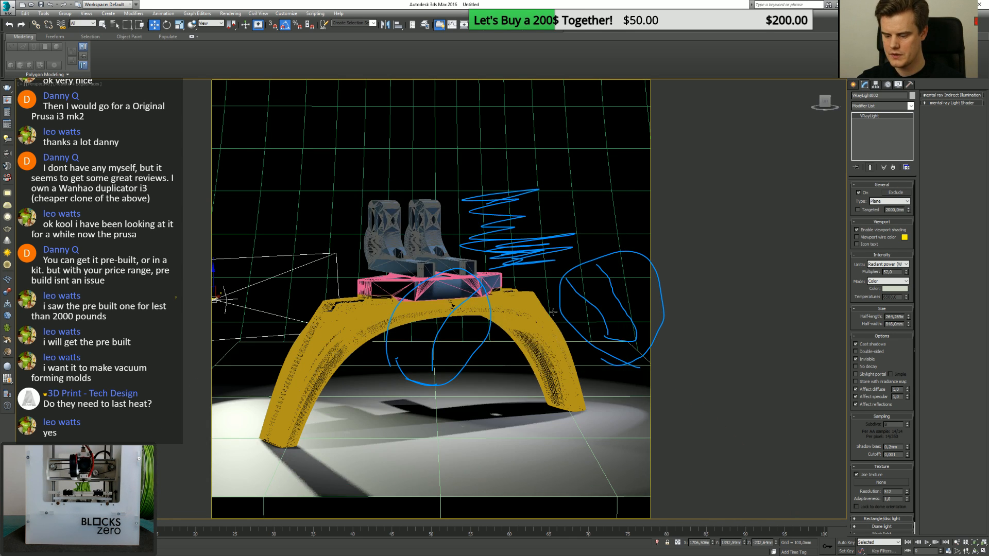
scroll(554, 312, down, 4)
click(632, 315)
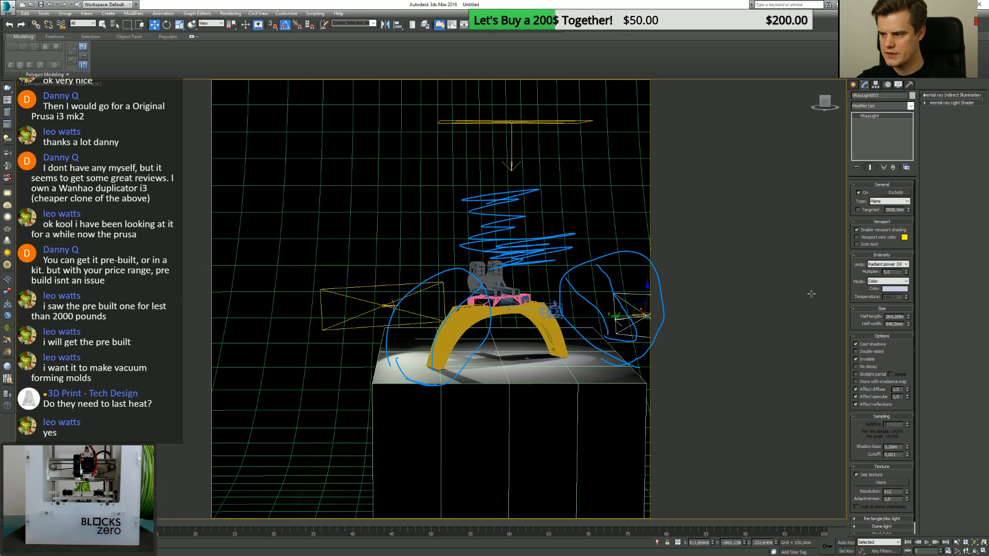
click(897, 193)
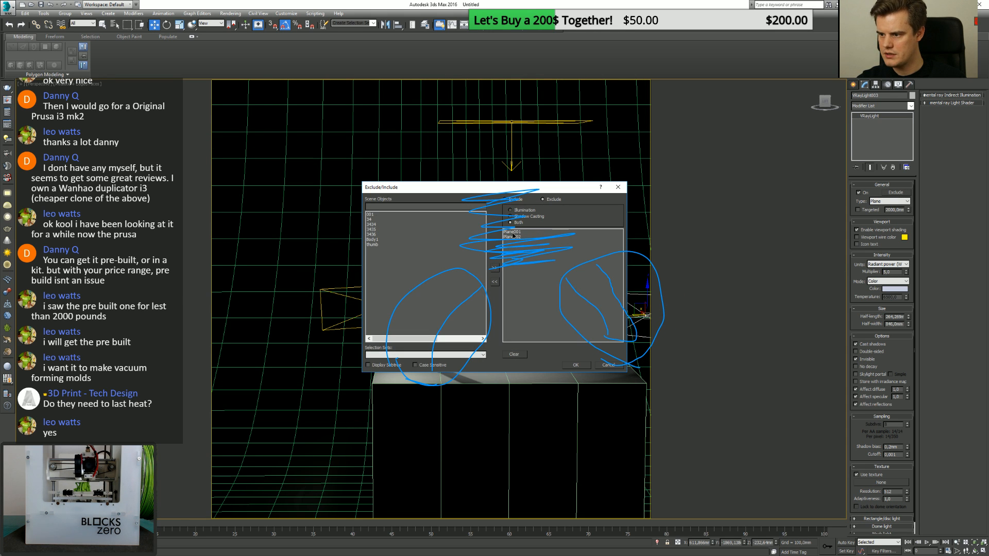
click(513, 236)
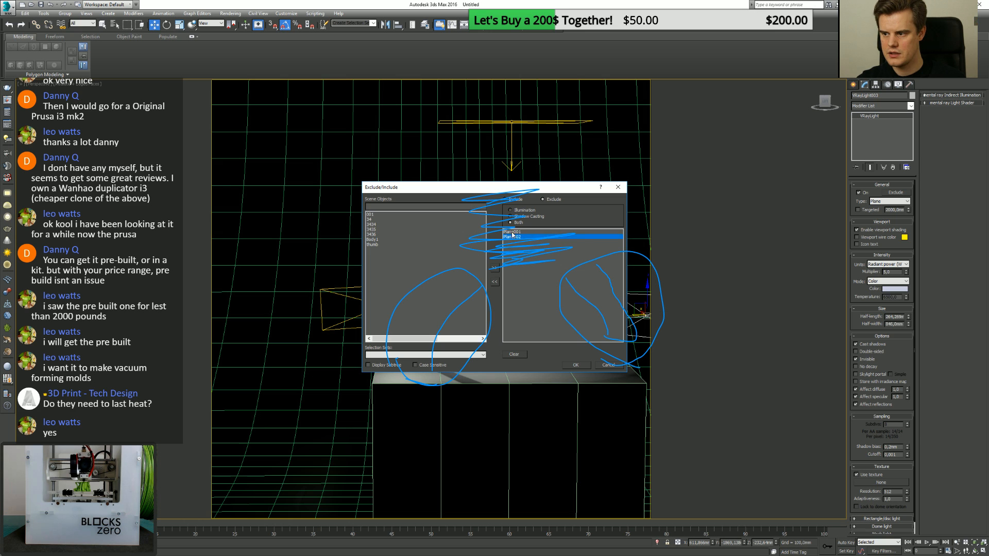
shift+click(512, 232)
click(494, 284)
click(576, 365)
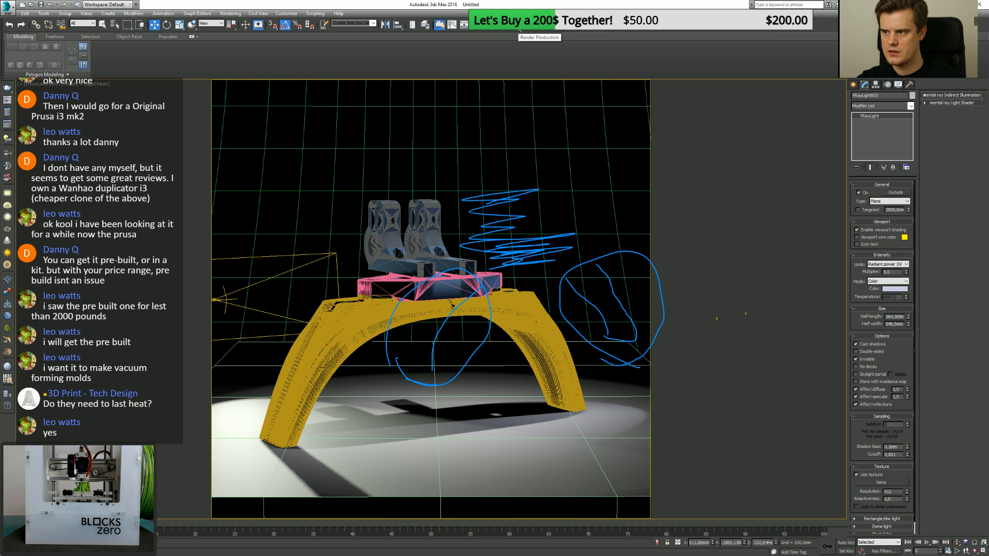
click(503, 24)
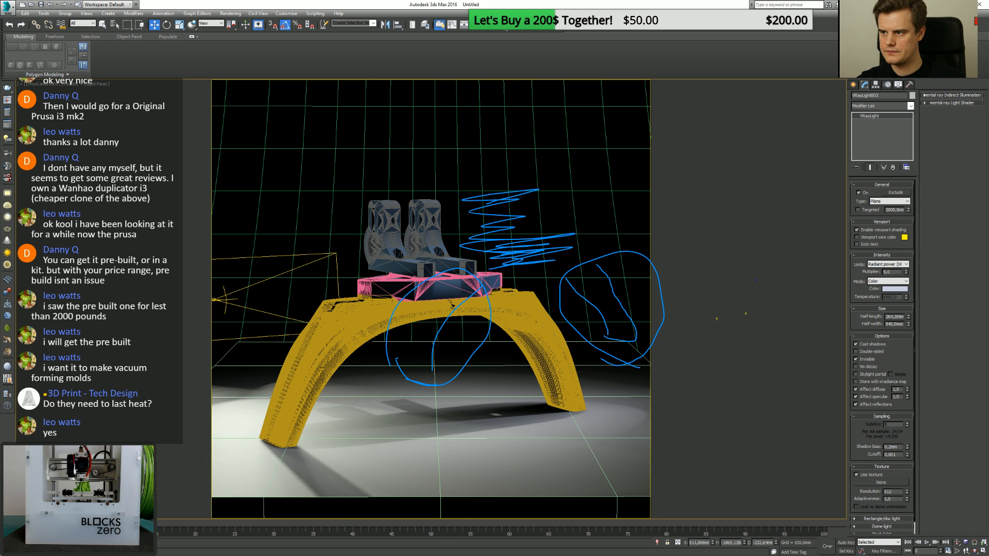
Clear the freehand marks, move the old rendered image aside, render the camera view again and close the old image.
drag(172, 61, 144, 114)
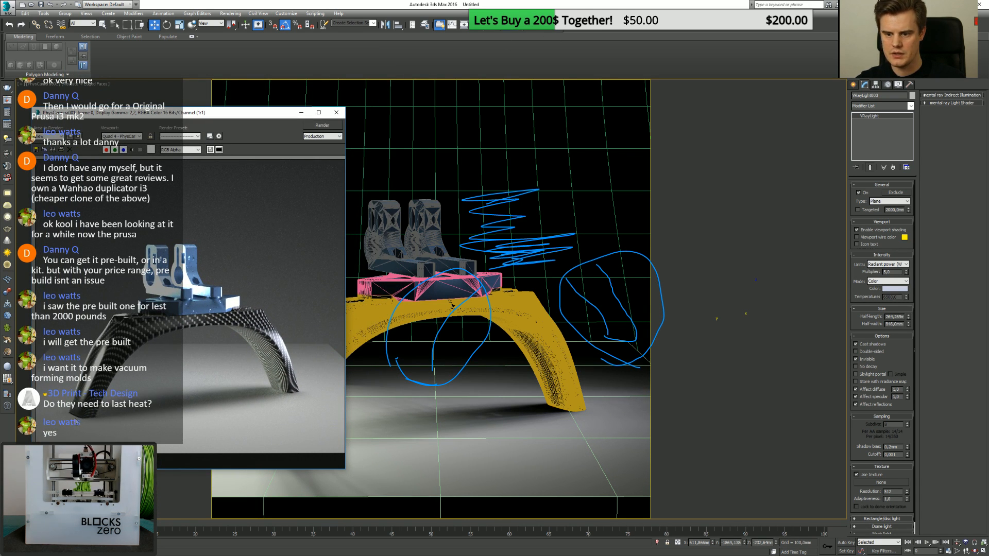
key(Escape)
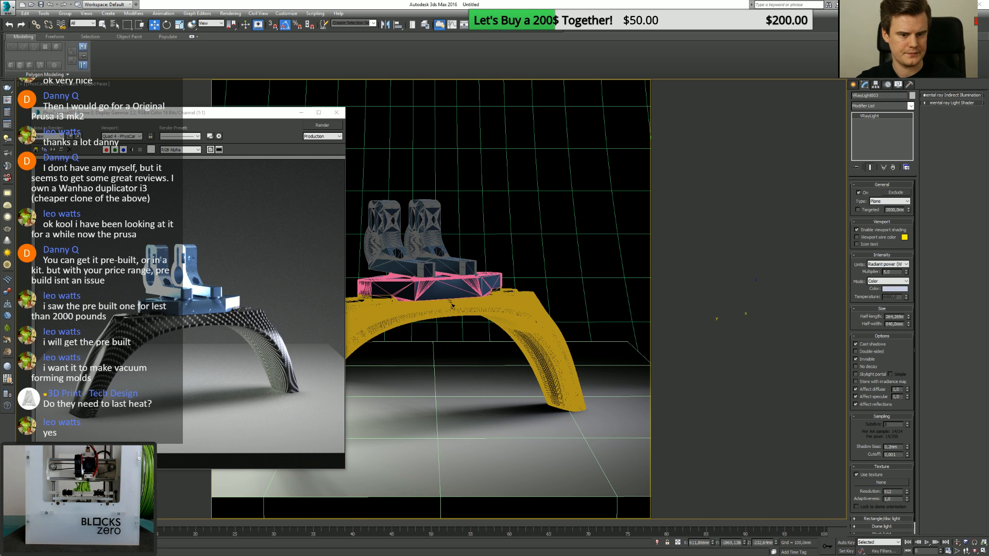
drag(210, 109, 210, 107)
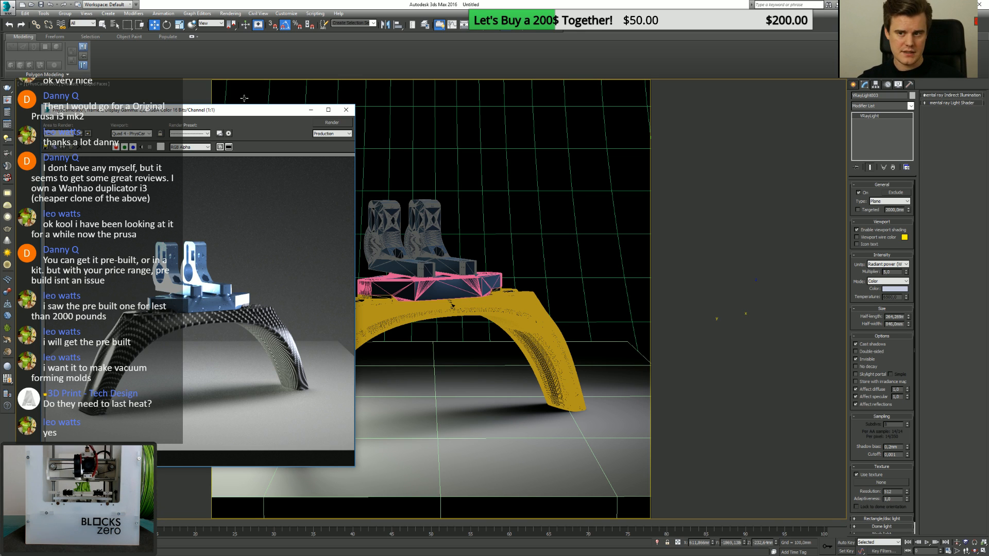
drag(245, 113, 293, 97)
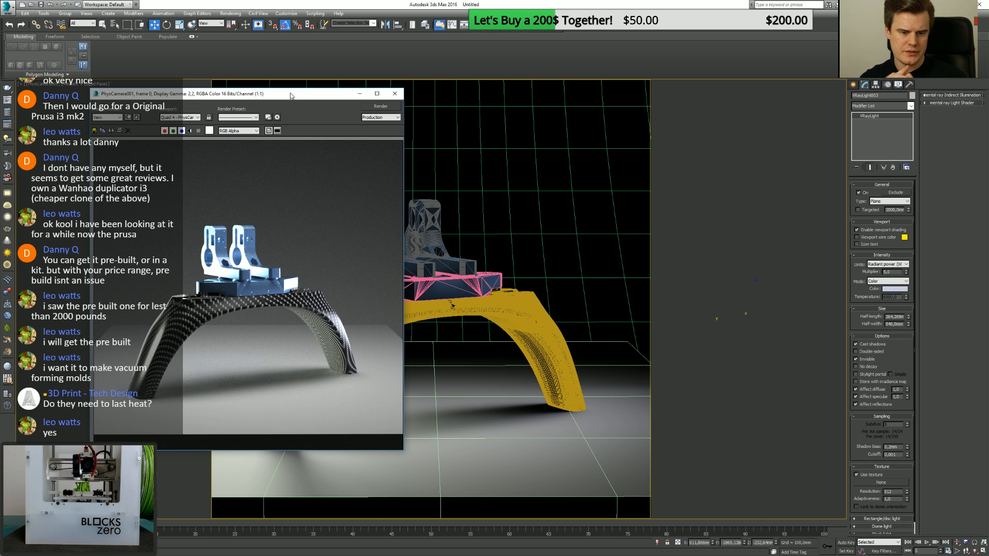
click(380, 106)
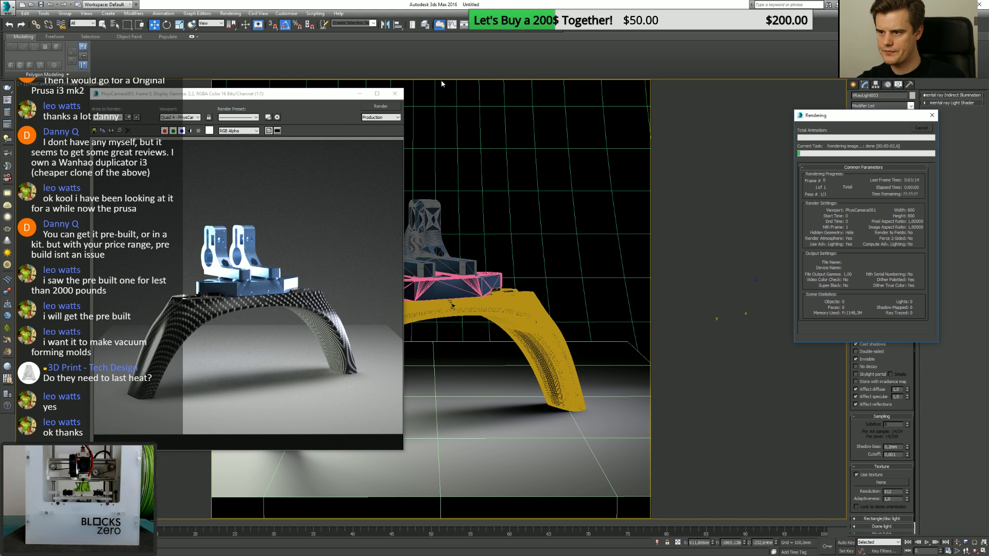
click(395, 94)
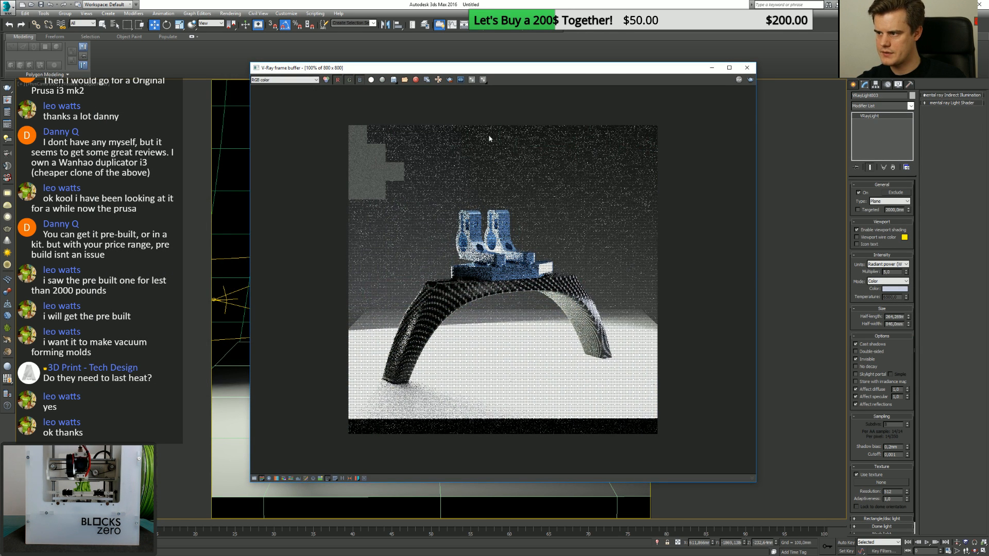
Render a region around the arch's left leg in the frame buffer and inspect it up close.
drag(370, 281, 465, 403)
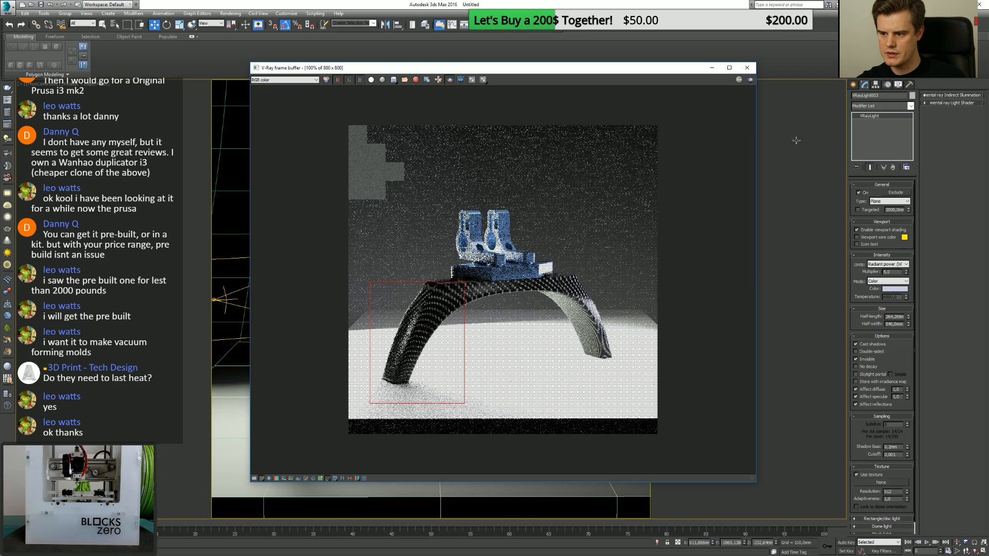
click(750, 81)
scroll(465, 287, up, 2)
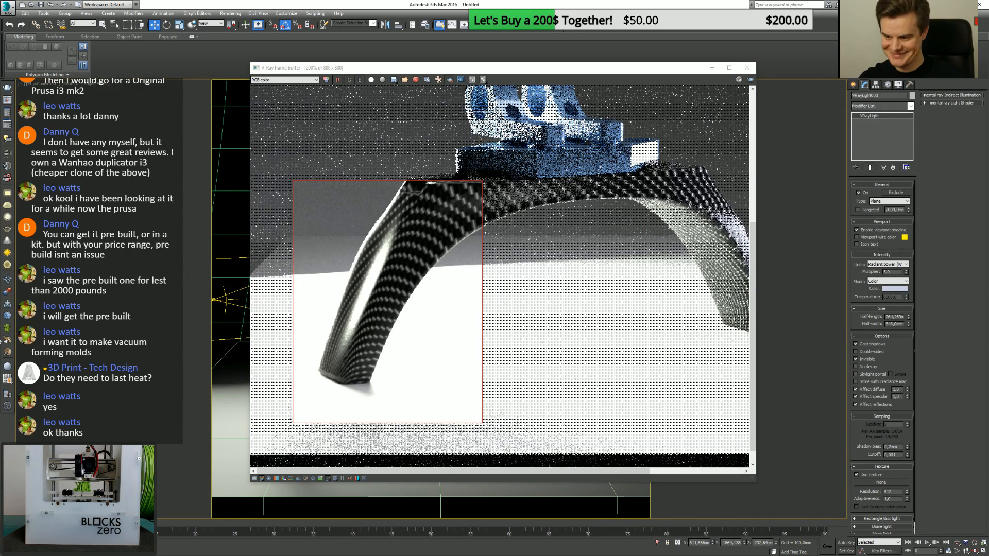
scroll(393, 376, down, 2)
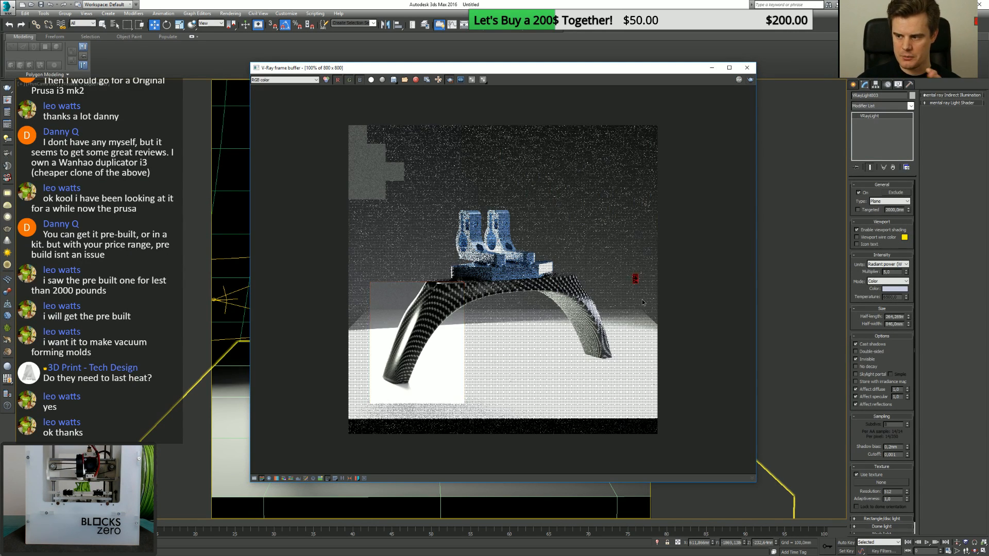
Render a region around the arch's right leg and close the frame buffer.
drag(633, 275, 544, 375)
click(747, 81)
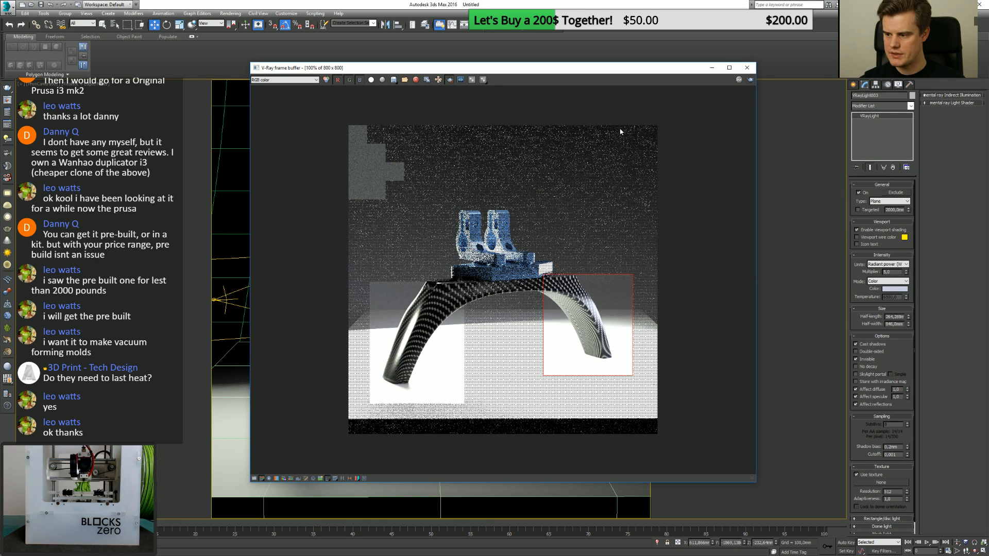
click(746, 68)
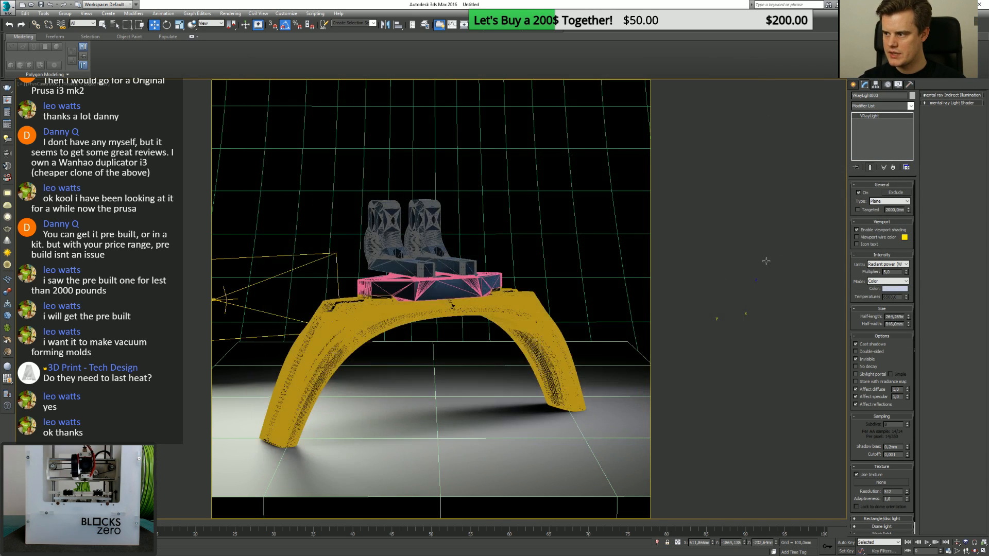
click(357, 277)
click(268, 286)
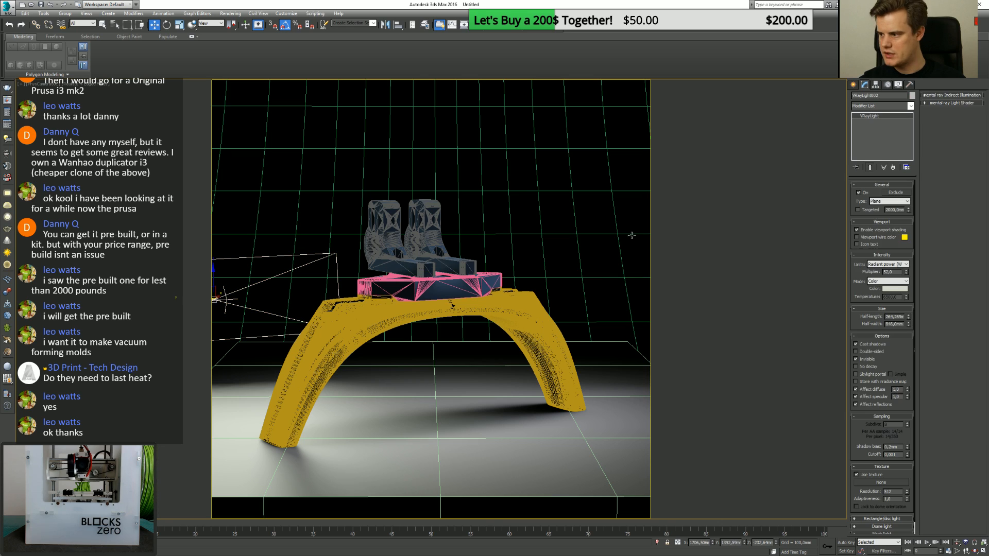
click(259, 282)
click(899, 192)
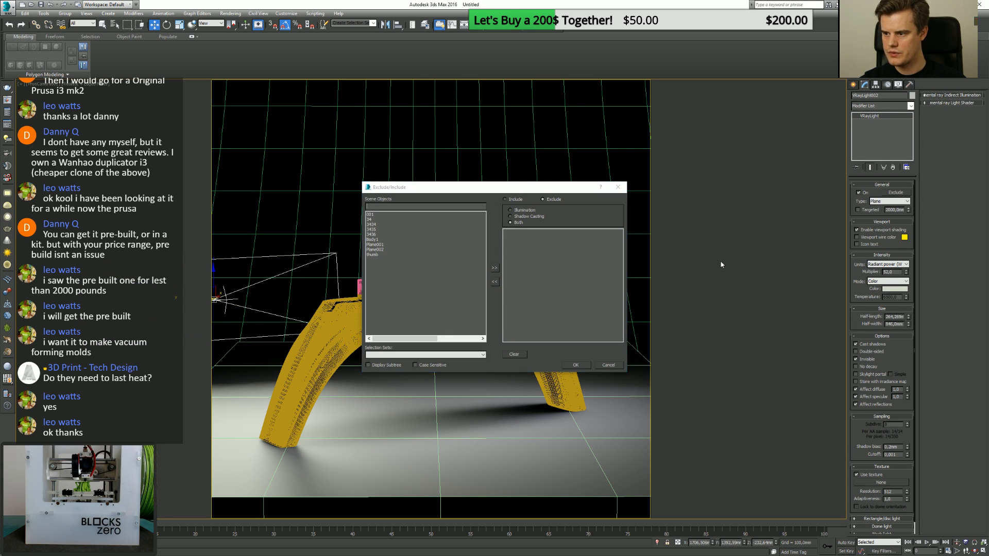
click(608, 365)
click(603, 361)
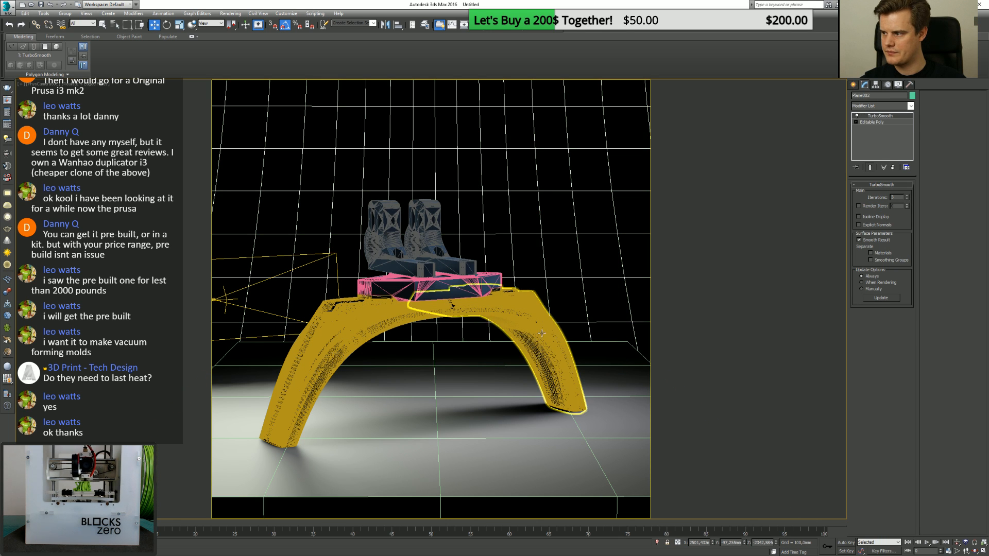
key(ctrl+z)
key(ctrl+z)
Exclude Plane001 and Plane002 from the light on the left side of the arch.
click(222, 297)
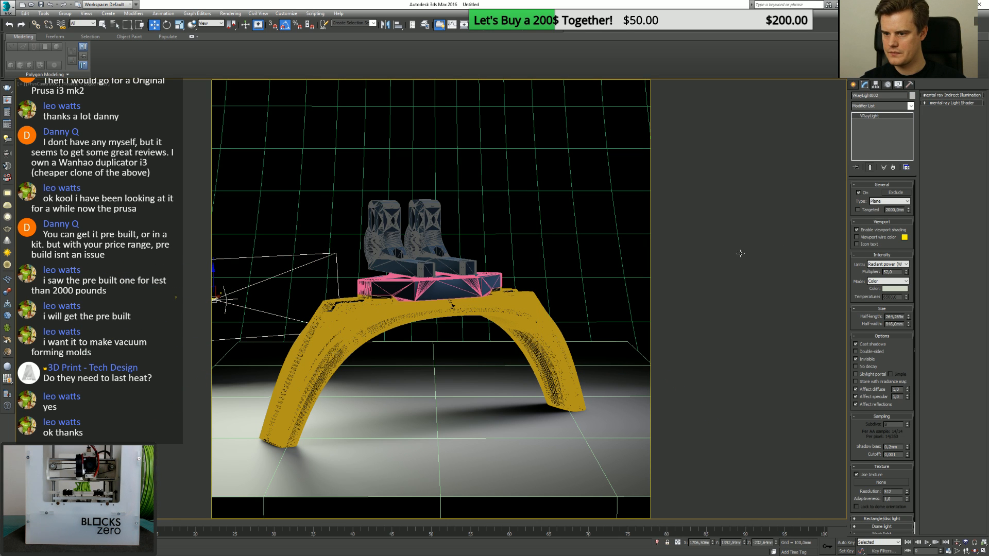
click(896, 192)
drag(378, 244, 394, 250)
click(494, 268)
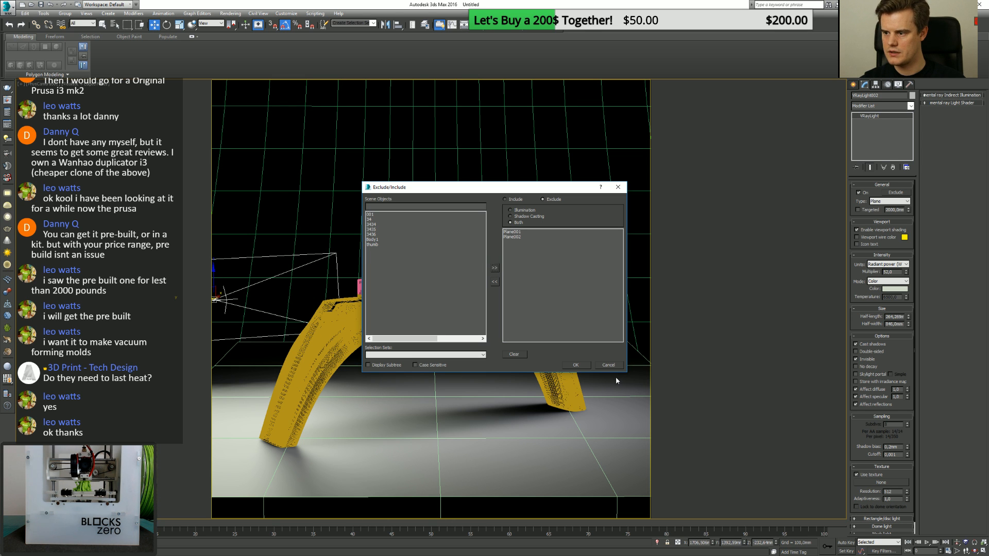
click(576, 365)
Exclude Plane001 and Plane002 from the light on the opposite side as well and return to the camera view.
click(591, 325)
scroll(590, 324, down, 3)
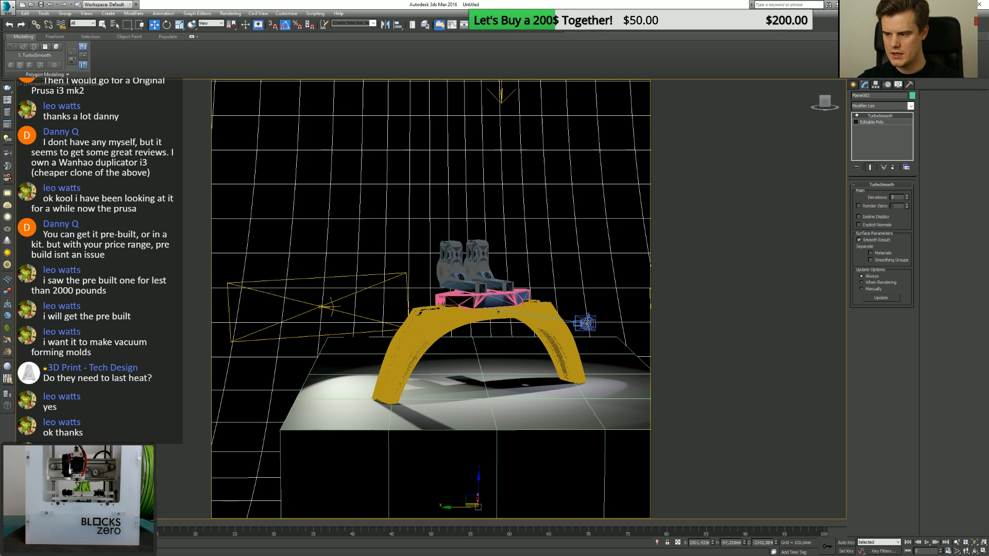
middle_drag(580, 324, 418, 323)
click(538, 315)
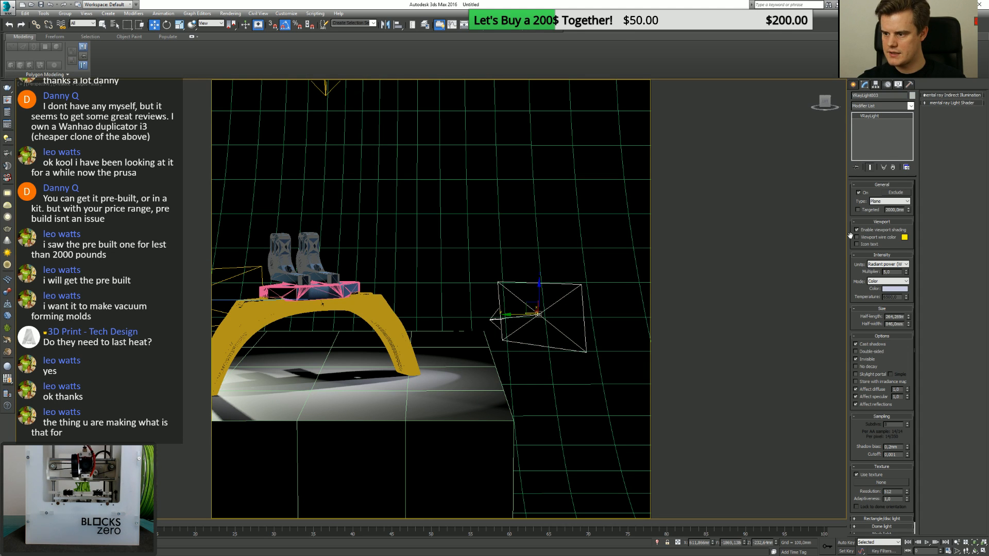
click(896, 192)
click(438, 245)
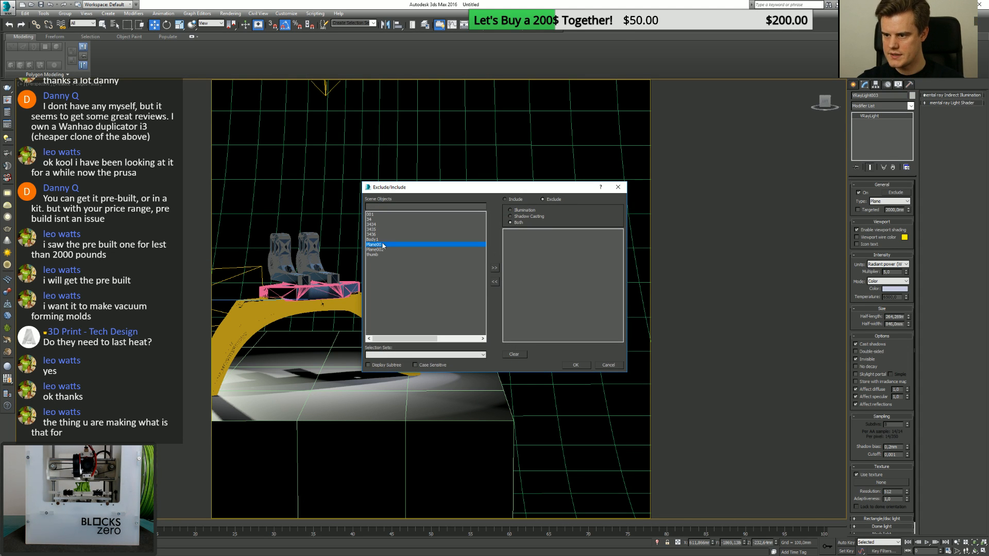
shift+click(438, 249)
click(494, 268)
click(581, 365)
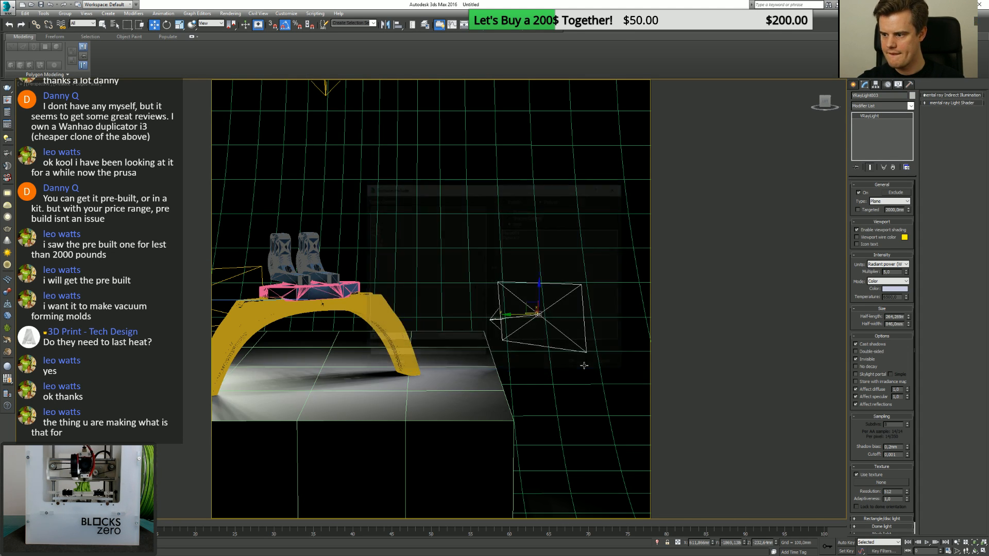
click(531, 264)
key(c)
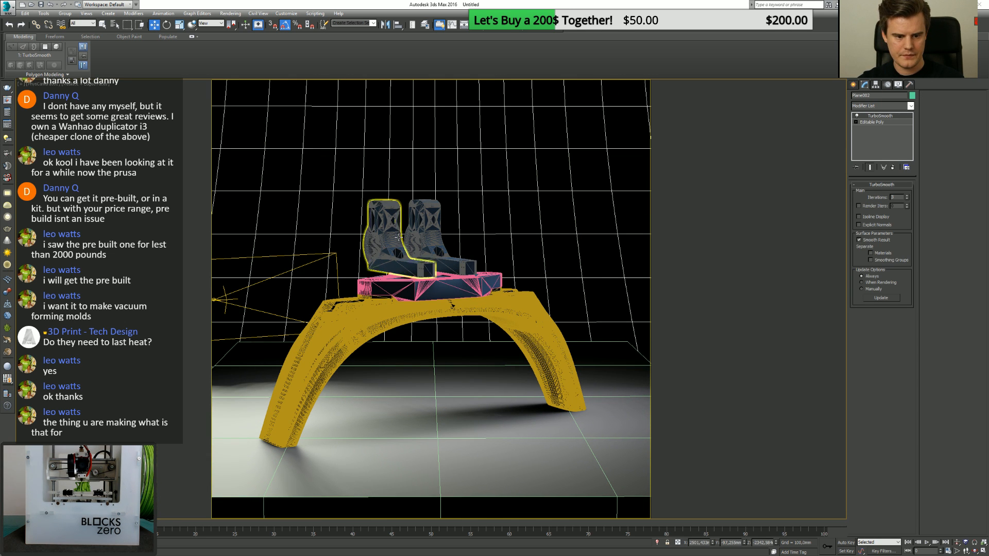
Re-render the right leg region with the changed lights and render a new region around the arch's left leg.
click(519, 26)
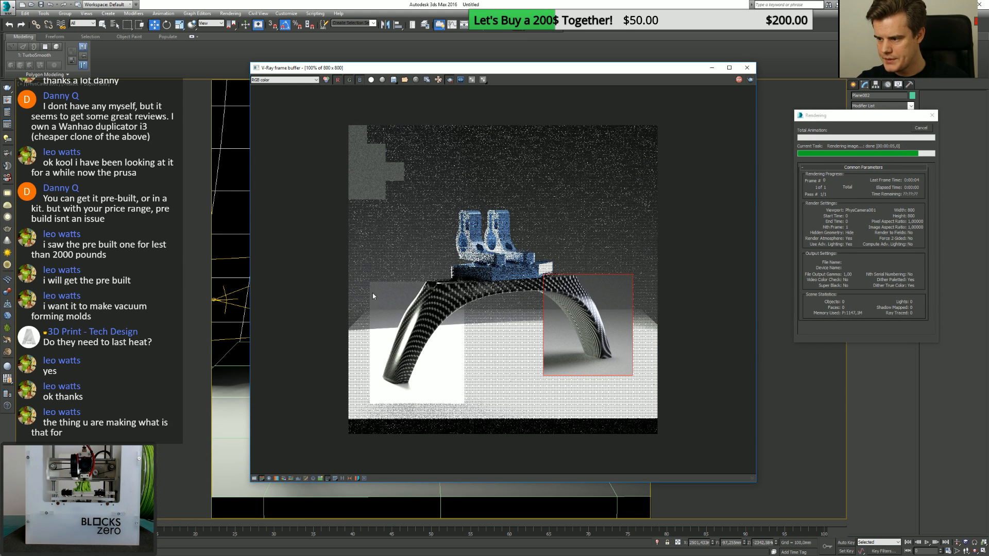
drag(372, 292, 462, 397)
click(751, 81)
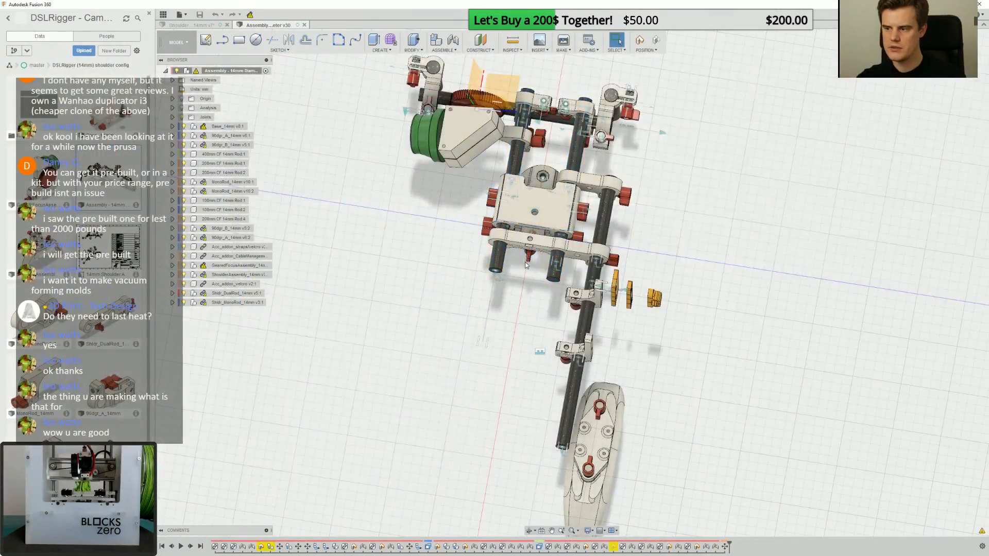
Switch to Fusion 360, orbit the shoulder rig assembly, circle its central rod clamps freehand and clear the marks.
scroll(515, 278, up, 5)
shift+middle_drag(531, 396, 496, 240)
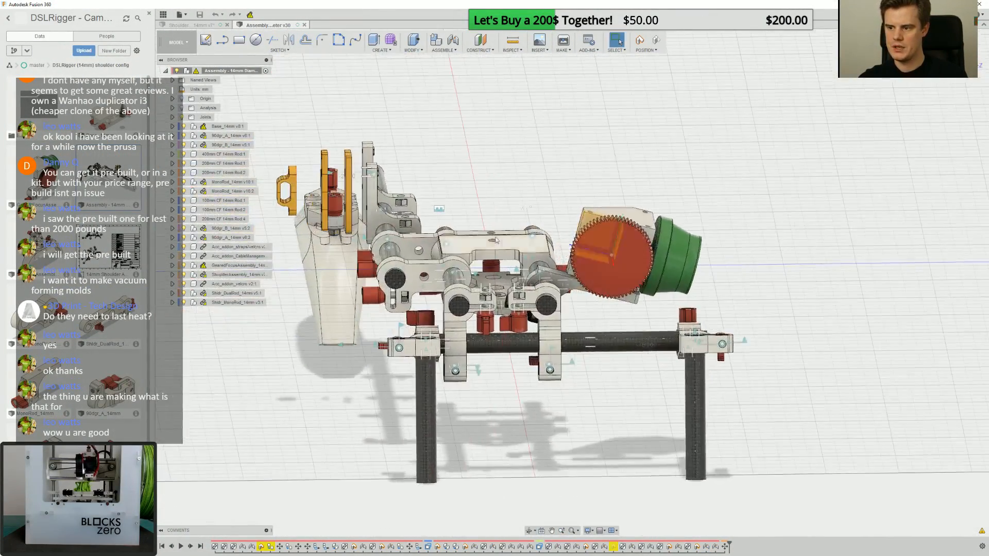
mouse_move(425, 399)
mouse_down()
mouse_move(574, 287)
mouse_move(424, 276)
mouse_move(572, 286)
mouse_move(528, 383)
mouse_move(386, 404)
mouse_move(391, 356)
mouse_up()
drag(533, 364, 583, 288)
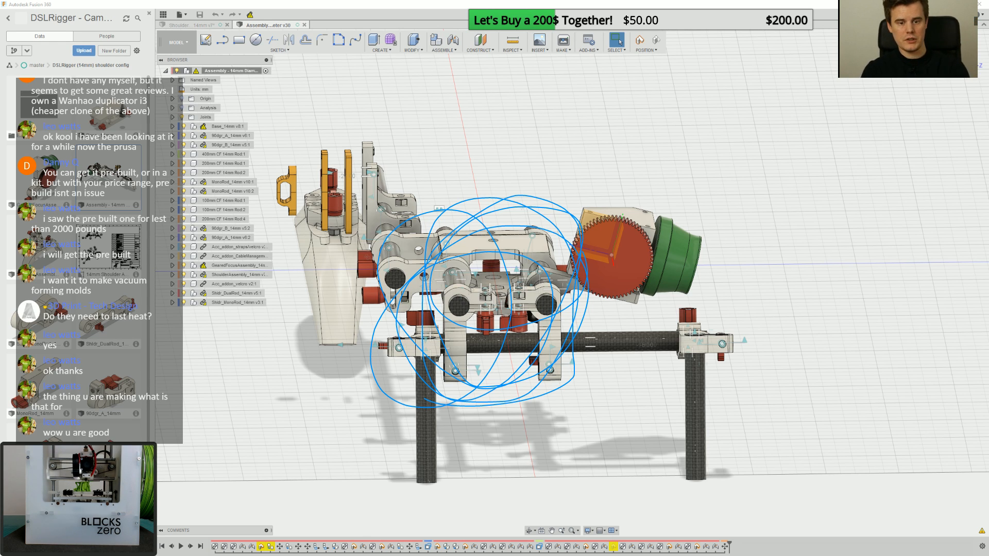
key(Escape)
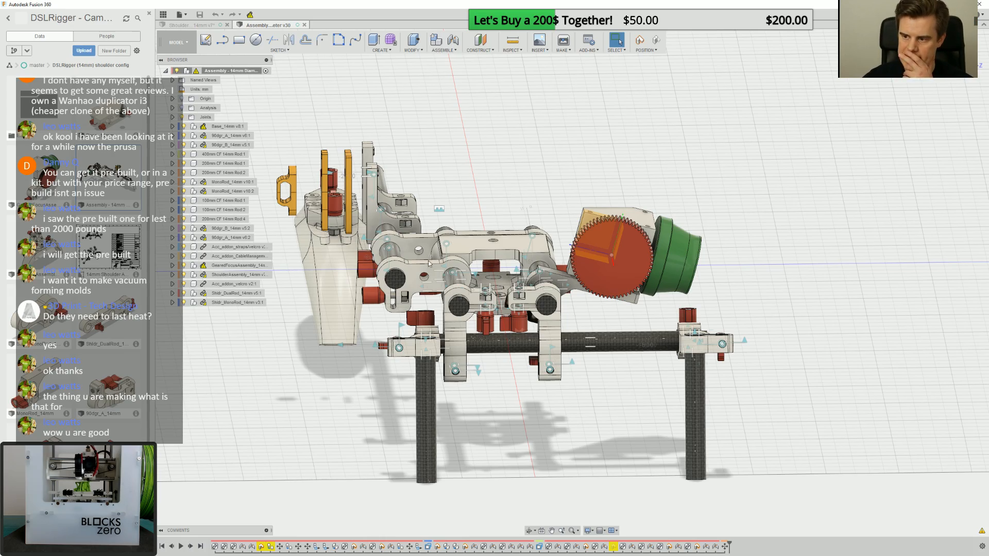
shift+middle_drag(429, 264, 355, 309)
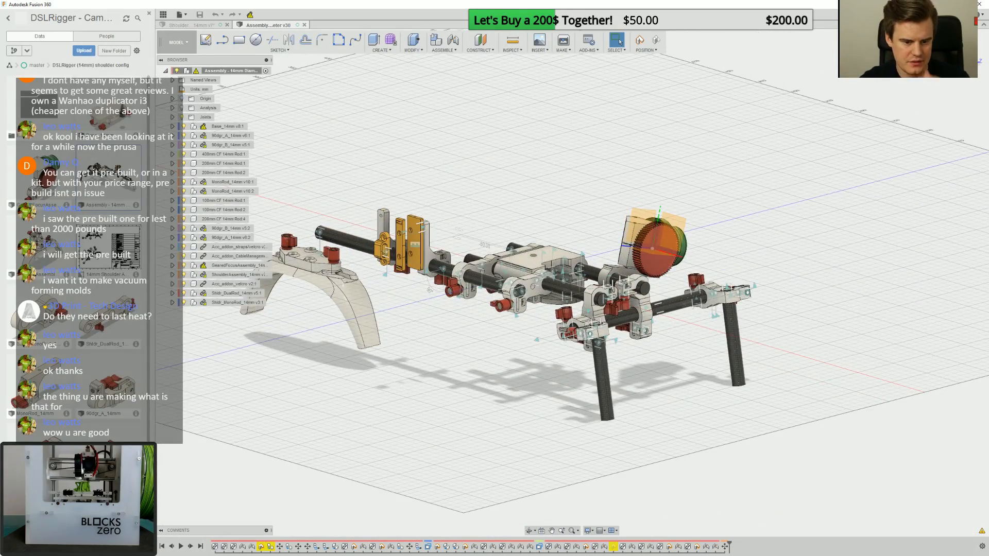
Switch back to 3ds Max, inspect the rendered legs and render a region covering the blue brackets and upper arch.
key(alt+Tab)
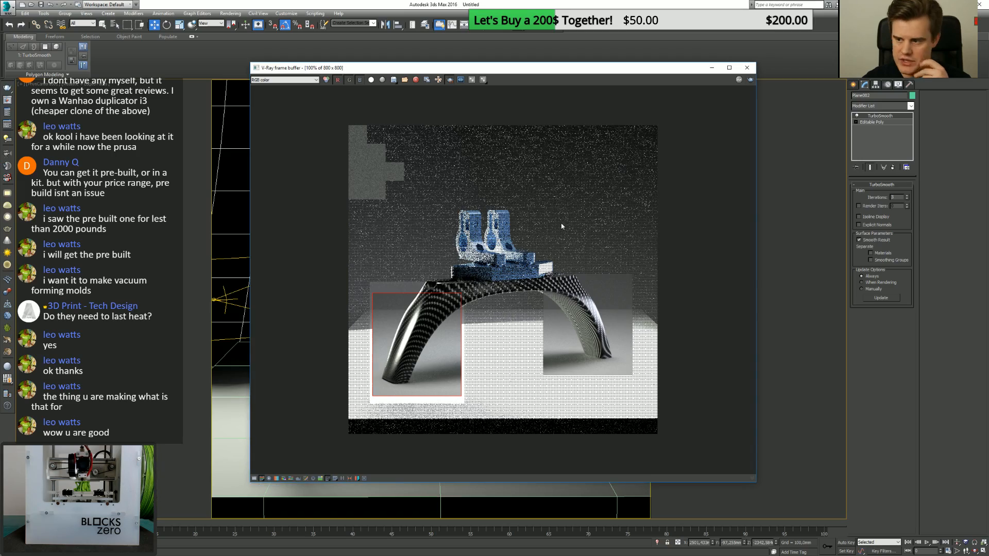
scroll(451, 322, up, 1)
scroll(451, 322, down, 1)
scroll(451, 323, up, 1)
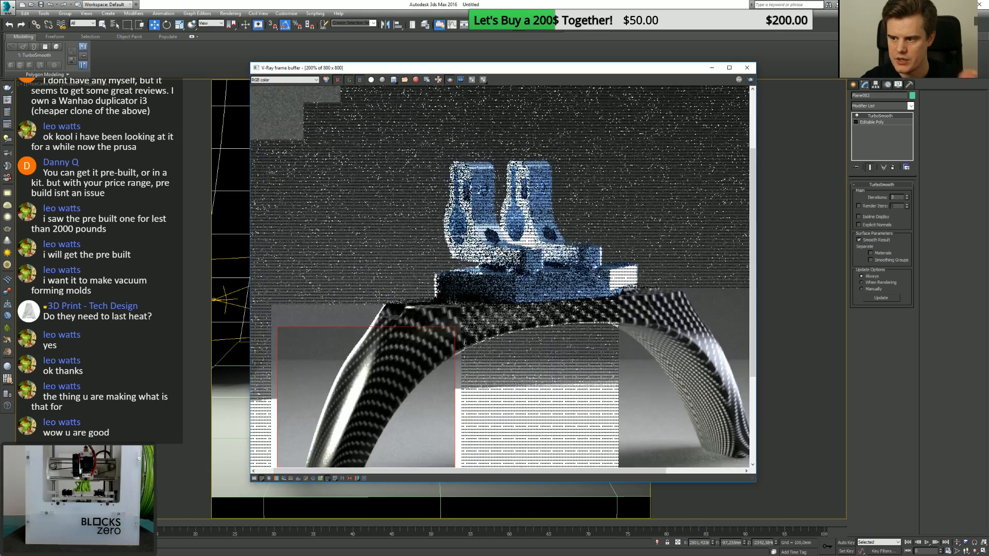
scroll(579, 328, down, 1)
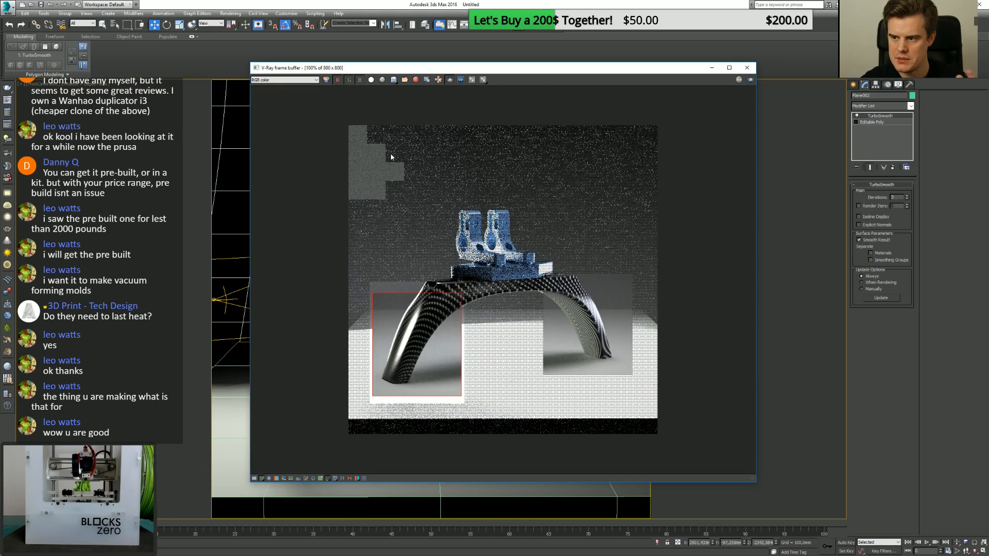
click(738, 80)
scroll(607, 199, up, 1)
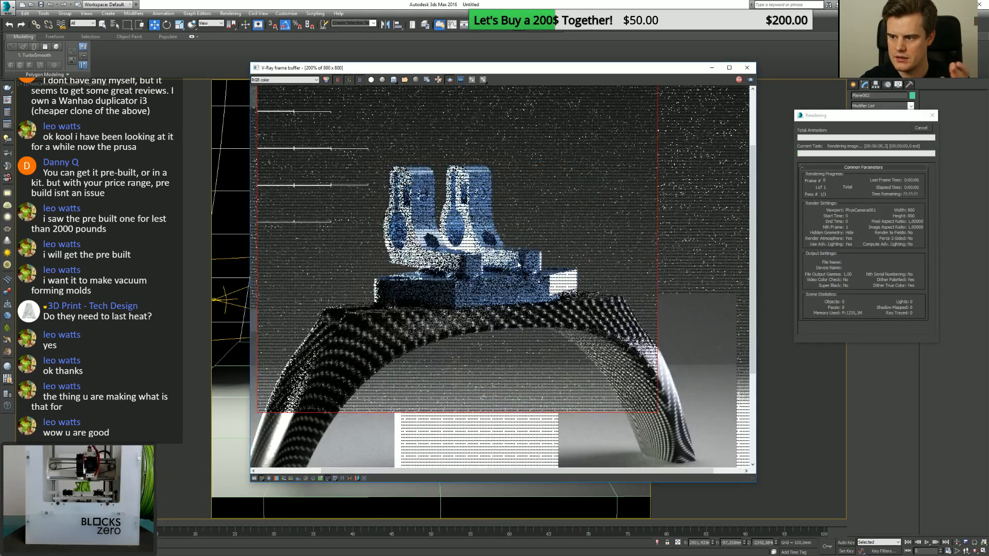
scroll(518, 266, down, 1)
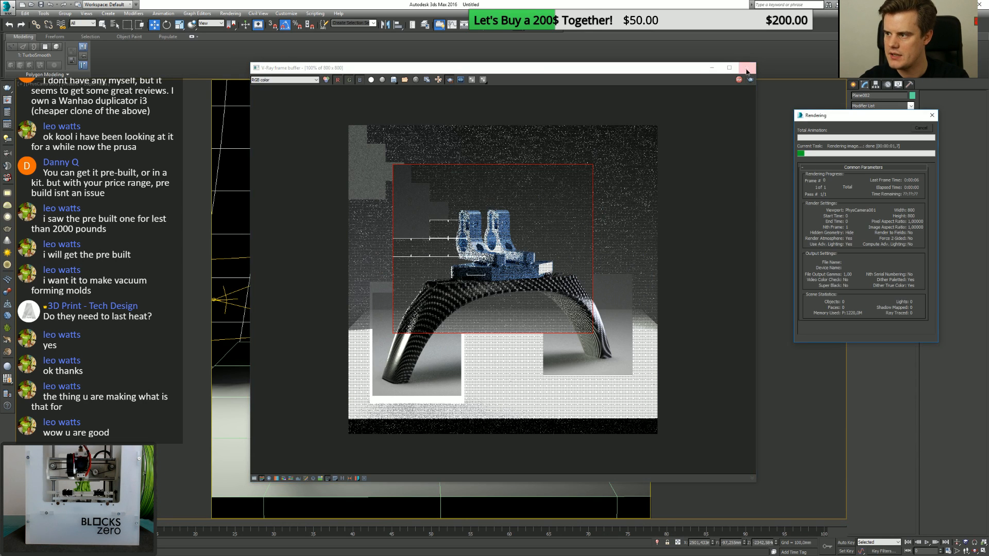
Close the frame buffer and set the blue VRayCarPaintMtl's flake scale to 0.001 in the material editor.
click(746, 68)
key(m)
middle_drag(437, 195, 508, 218)
double_click(239, 146)
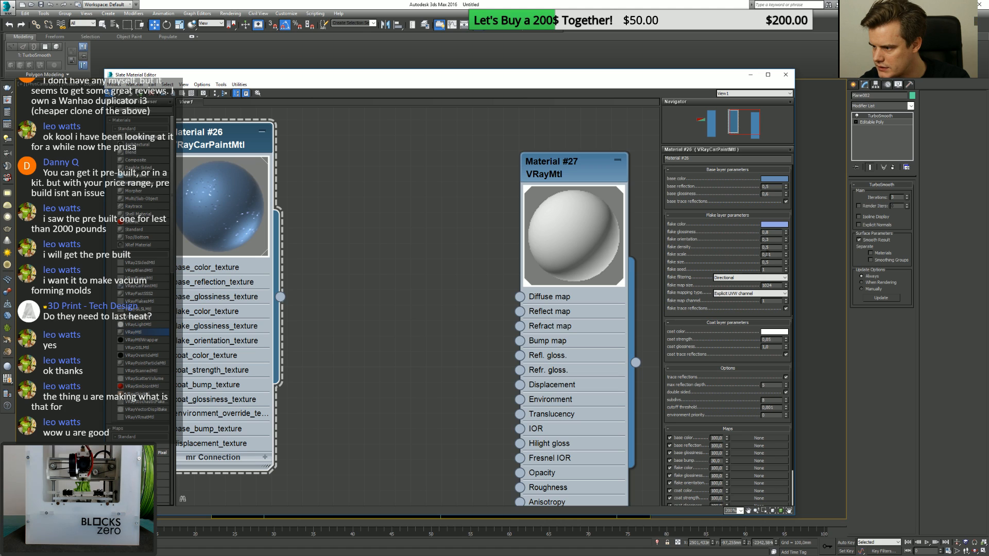
click(775, 255)
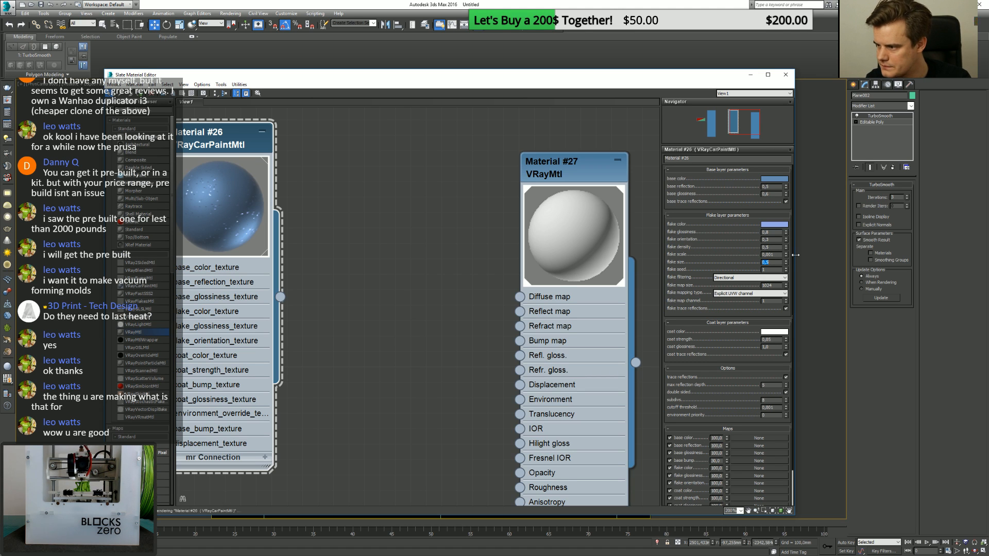
key(Return)
Close the material editor and re-render the bracket region with the finer paint flakes.
click(614, 135)
click(748, 75)
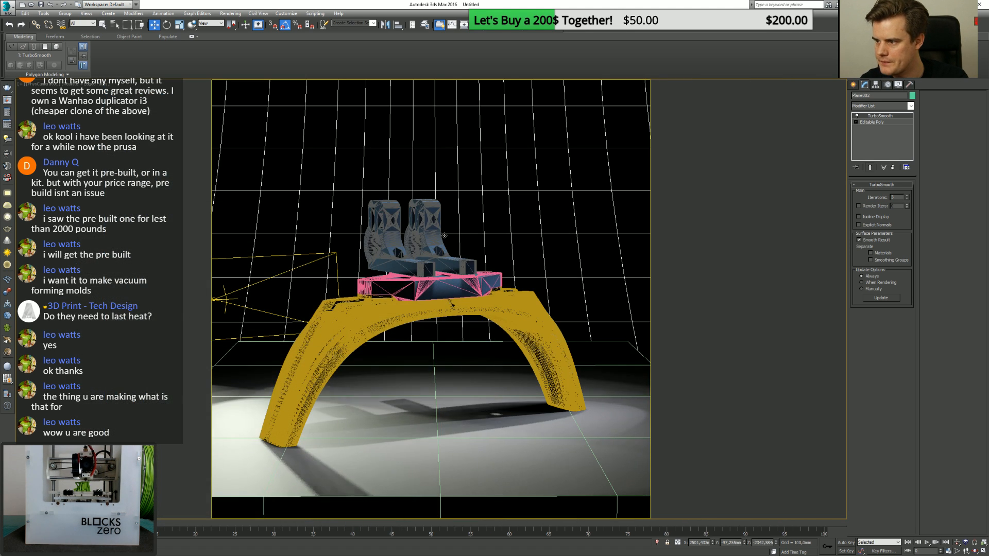
key(shift+q)
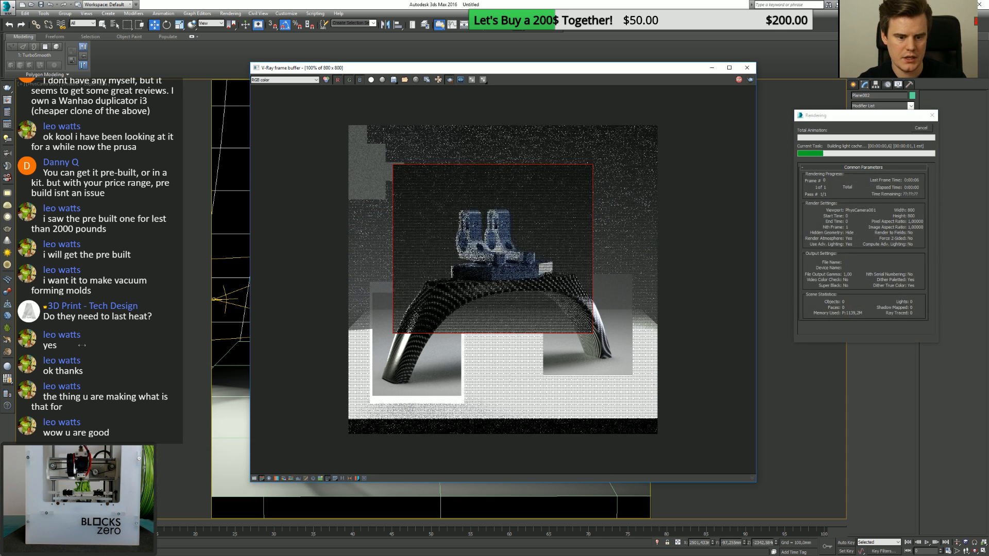